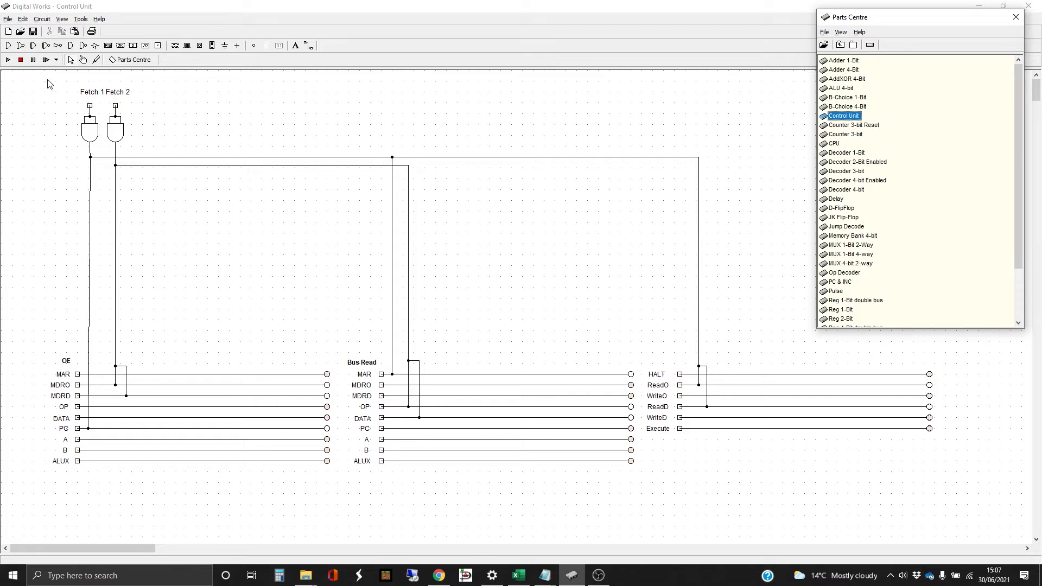
{"action": "left_click_drag", "start_coordinate": [53, 81], "coordinate": [743, 271]}
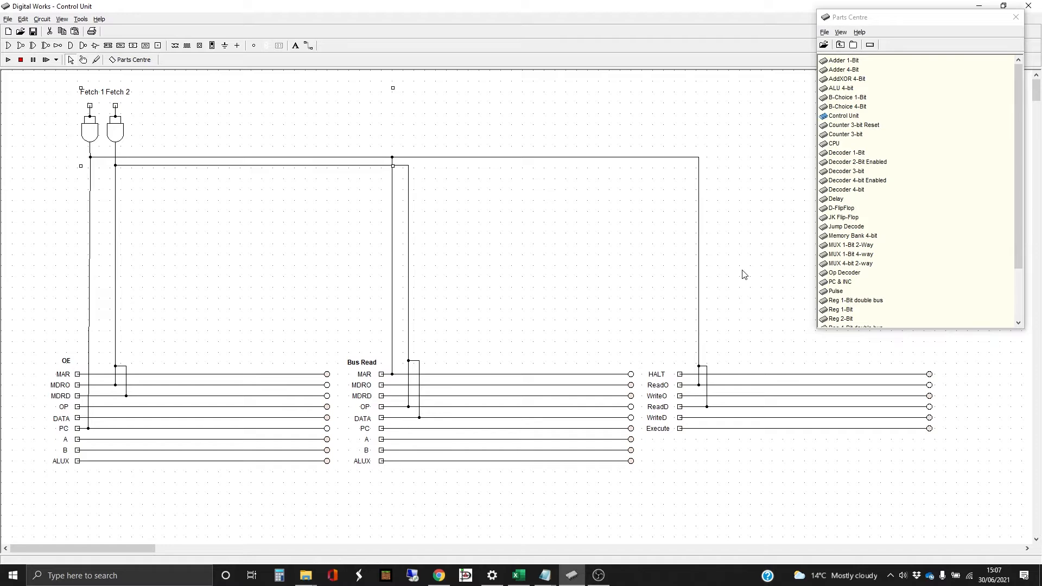
{"action": "left_click", "coordinate": [409, 166]}
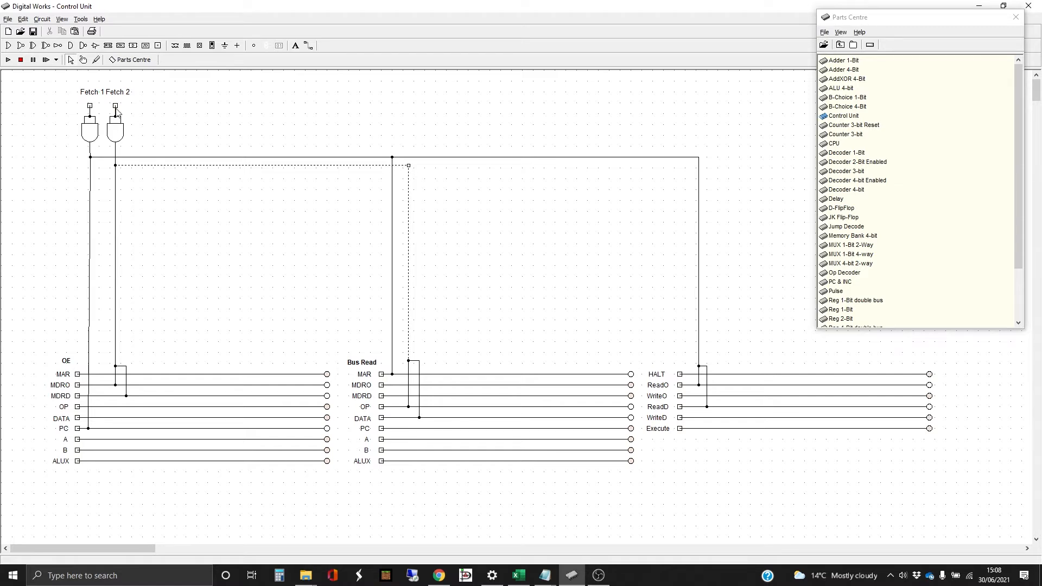
{"action": "left_click_drag", "start_coordinate": [58, 78], "coordinate": [737, 339]}
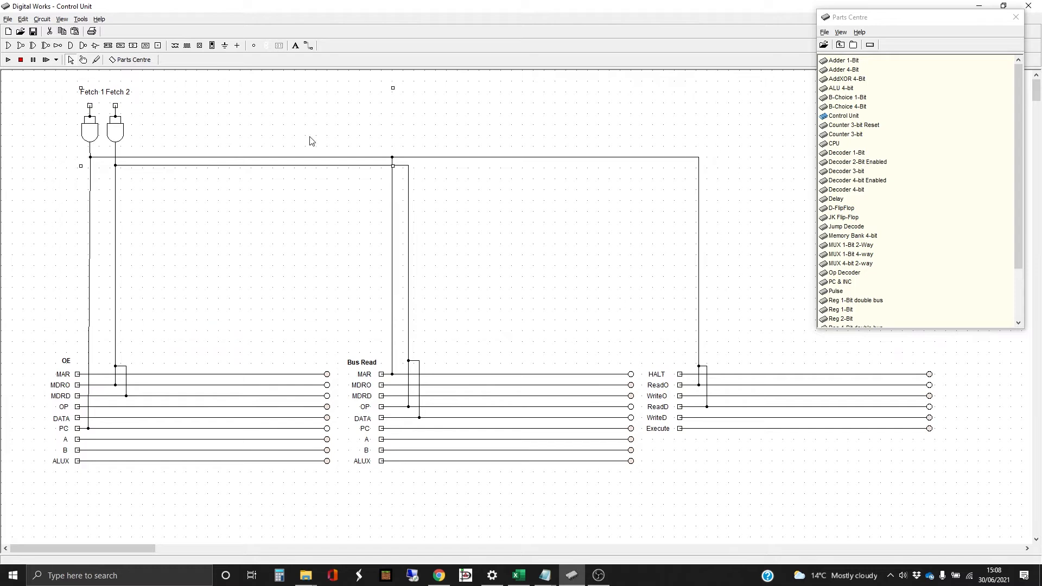
{"action": "left_click", "coordinate": [409, 166]}
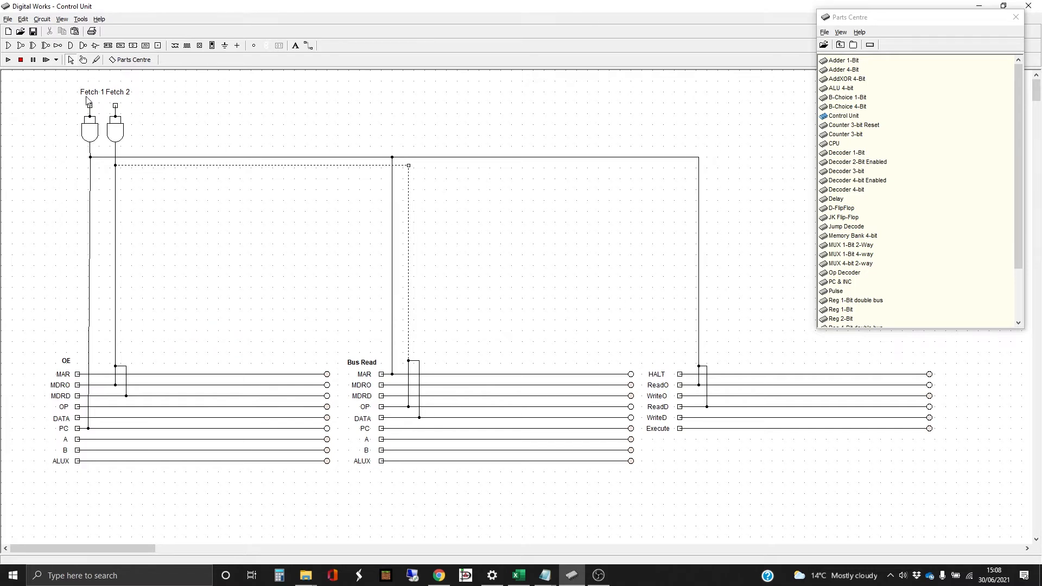
Step: Move the Fetch 1 and Fetch 2 labels, tags and AND gates together down to just above the OE lines
{"action": "left_click", "coordinate": [63, 84]}
{"action": "left_click_drag", "start_coordinate": [63, 84], "coordinate": [755, 316]}
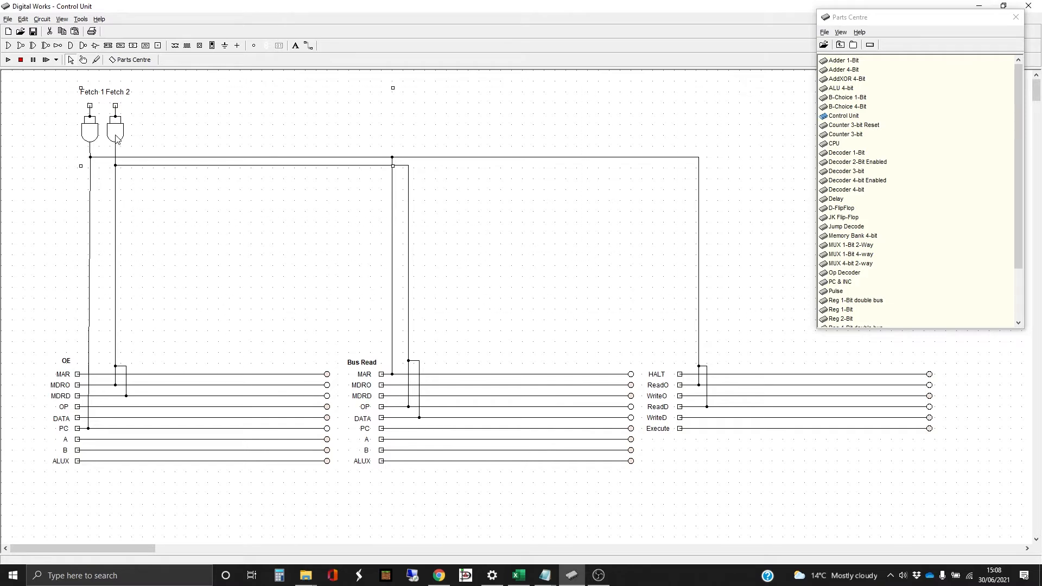
{"action": "left_click_drag", "start_coordinate": [115, 139], "coordinate": [118, 335]}
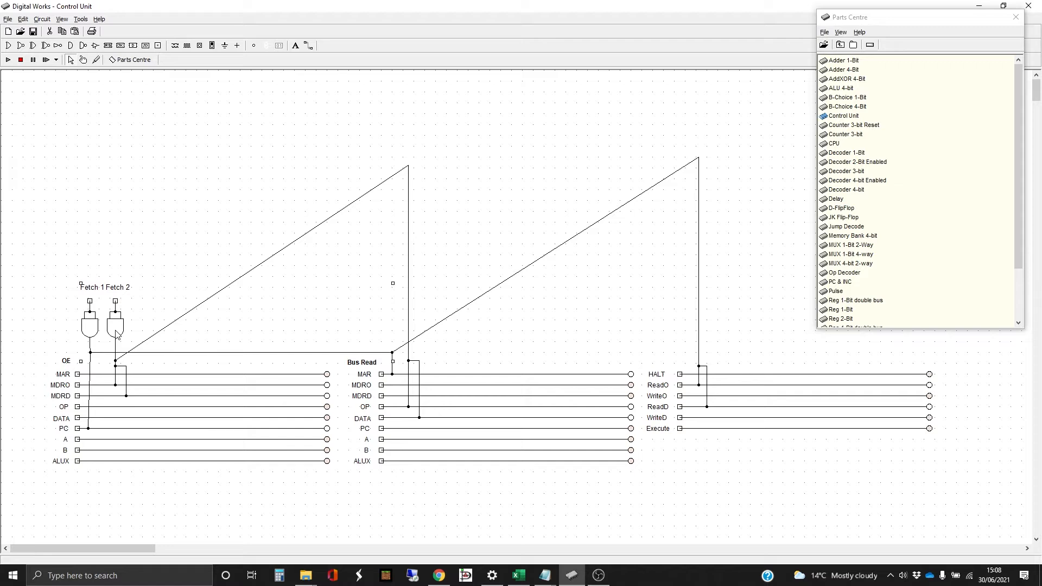
Step: Straighten the two fetch wires by lowering their raised corners above the Bus Read and HALT groups
{"action": "left_click", "coordinate": [408, 166]}
{"action": "left_click_drag", "start_coordinate": [409, 166], "coordinate": [407, 361]}
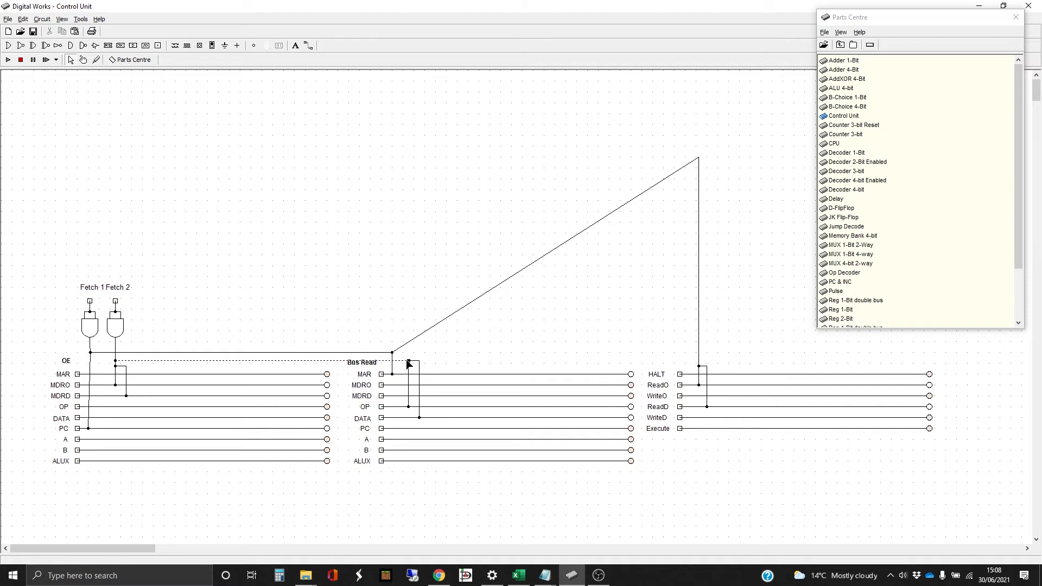
{"action": "left_click", "coordinate": [699, 158]}
{"action": "left_click_drag", "start_coordinate": [699, 157], "coordinate": [703, 354]}
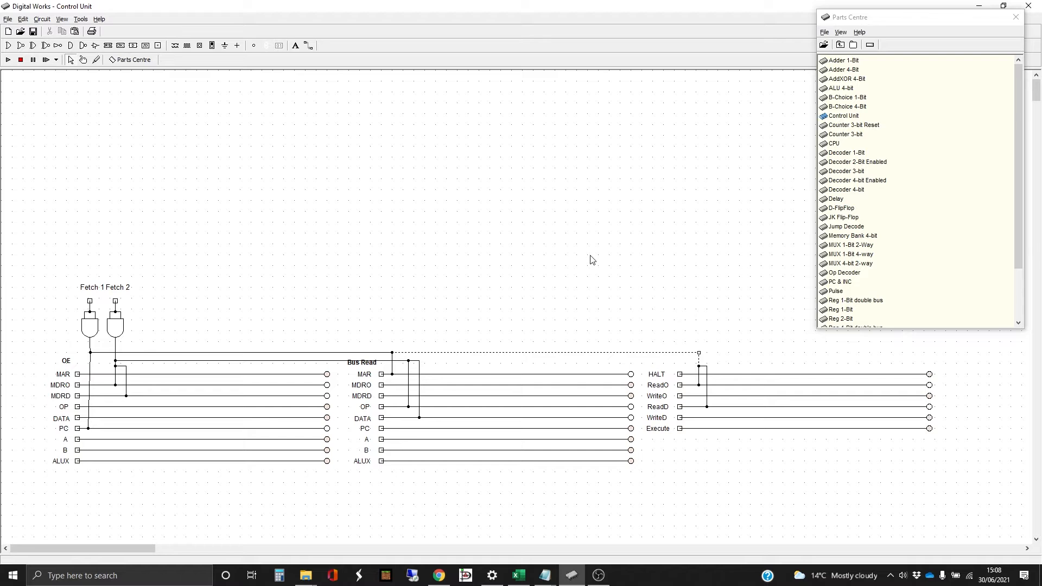
{"action": "left_click", "coordinate": [508, 240]}
Step: Nudge the Bus Read label slightly down, clear of the fetch wire
{"action": "left_click", "coordinate": [375, 363]}
{"action": "left_click_drag", "start_coordinate": [376, 363], "coordinate": [376, 365]}
{"action": "left_click", "coordinate": [365, 220]}
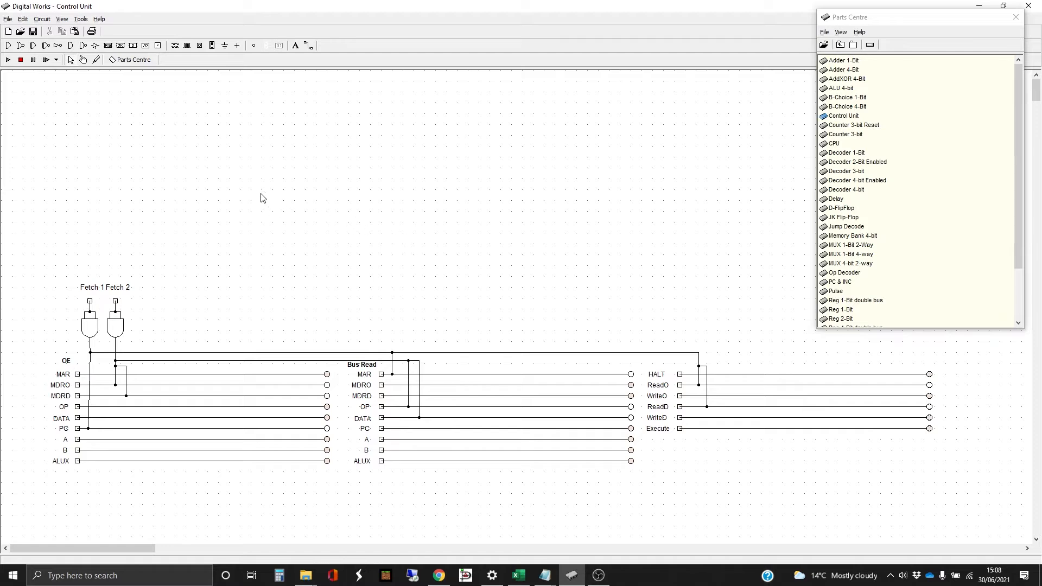
Step: Place a column of four square tags in the empty area above the fetch gates
{"action": "left_click", "coordinate": [158, 45]}
{"action": "left_click", "coordinate": [56, 112]}
{"action": "left_click", "coordinate": [71, 60]}
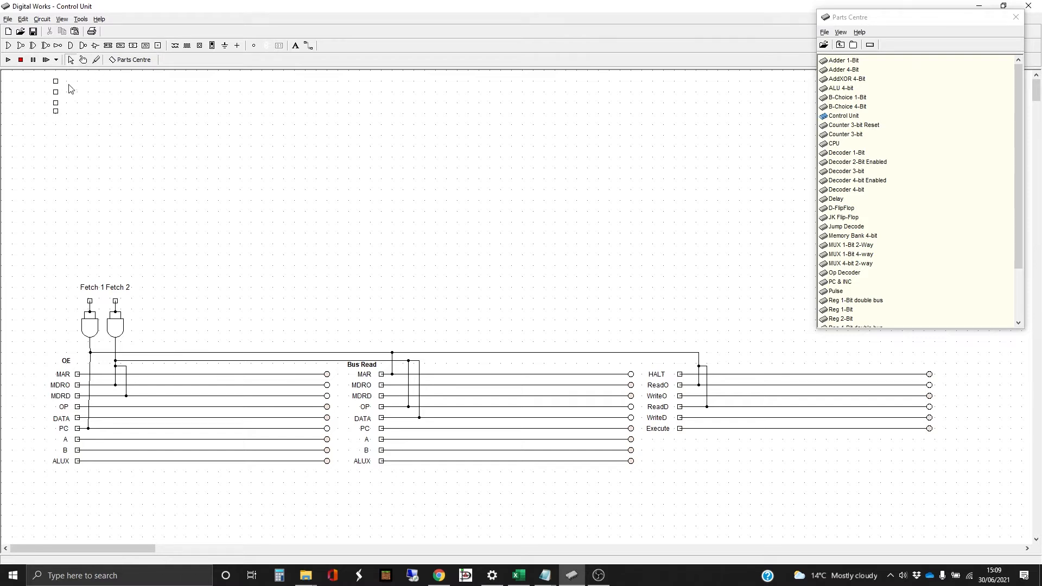
{"action": "left_click", "coordinate": [56, 111]}
{"action": "left_click", "coordinate": [66, 120]}
Step: Place a circular end node far across from the topmost square tag and wire the tag to it
{"action": "left_click", "coordinate": [254, 46]}
{"action": "key", "text": "Escape"}
{"action": "left_click", "coordinate": [697, 84]}
{"action": "key", "text": "Delete"}
{"action": "left_click", "coordinate": [496, 318]}
{"action": "left_click", "coordinate": [696, 85]}
{"action": "left_click_drag", "start_coordinate": [696, 84], "coordinate": [699, 81]}
{"action": "left_click", "coordinate": [699, 83]}
{"action": "left_click", "coordinate": [307, 46]}
{"action": "left_click_drag", "start_coordinate": [56, 81], "coordinate": [700, 80]}
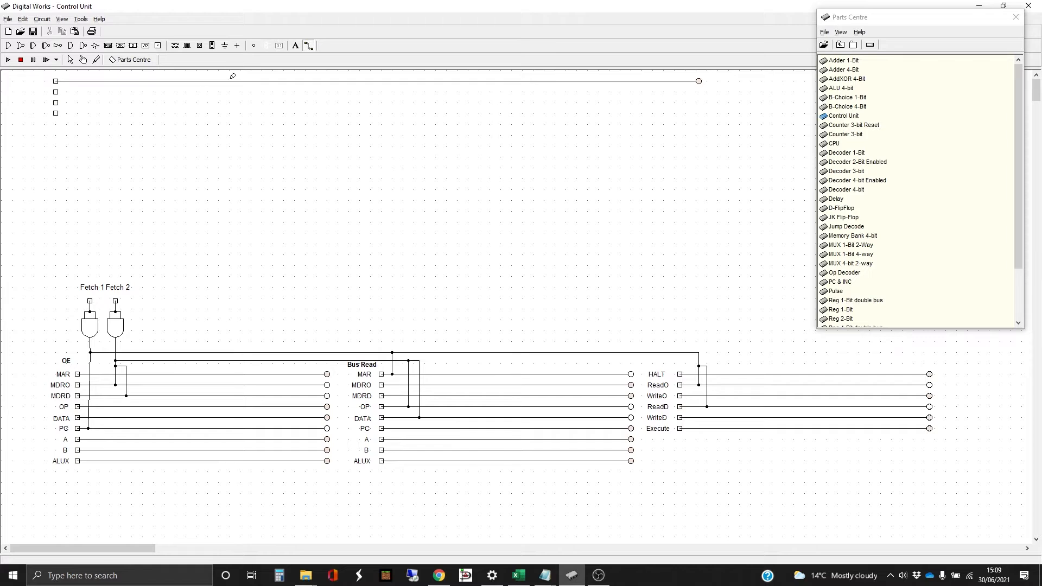
Step: Delete the three unwired tags, then copy the wired line with its tag and node and paste it three times
{"action": "left_click", "coordinate": [70, 60]}
{"action": "left_click_drag", "start_coordinate": [82, 135], "coordinate": [31, 91]}
{"action": "key", "text": "Delete"}
{"action": "left_click", "coordinate": [498, 314]}
{"action": "left_click_drag", "start_coordinate": [39, 79], "coordinate": [725, 122]}
{"action": "key", "text": "ctrl+v"}
{"action": "key", "text": "ctrl+v"}
{"action": "key", "text": "ctrl+v"}
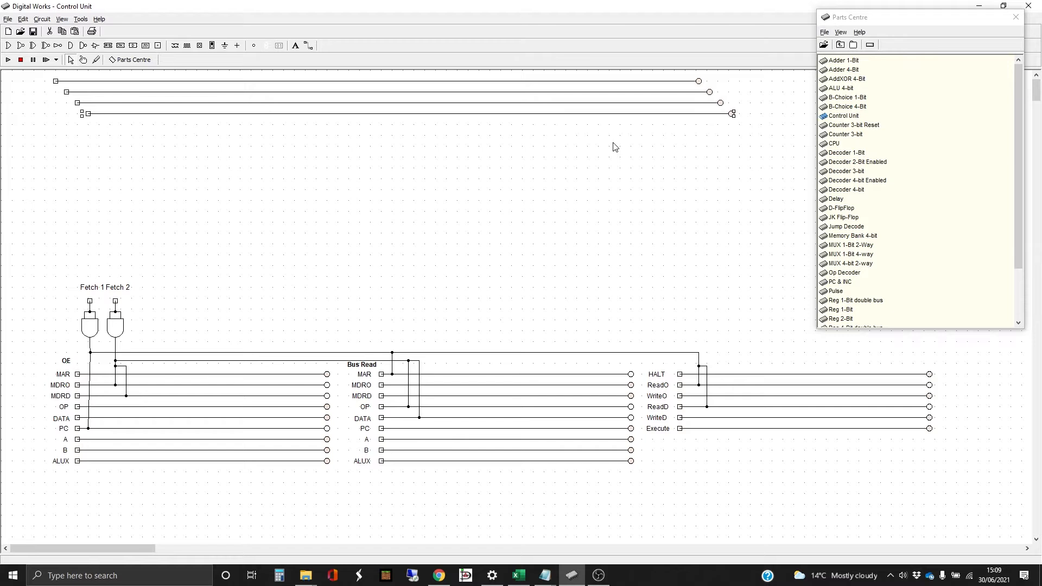
Step: Align the three pasted lines directly beneath the original so the tags and end nodes form straight columns
{"action": "left_click", "coordinate": [163, 93]}
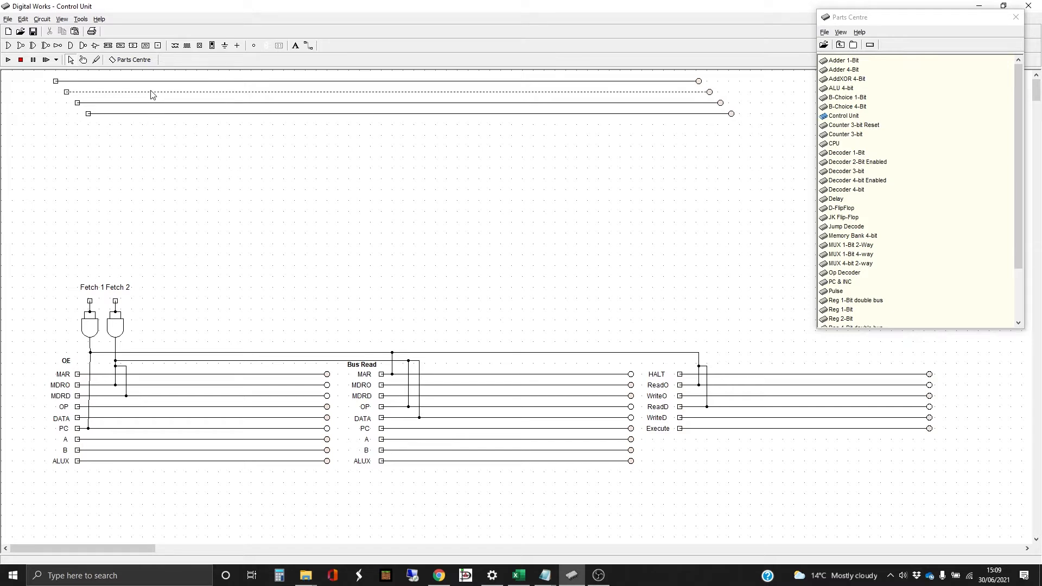
{"action": "mouse_move", "coordinate": [56, 86]}
{"action": "left_mouse_down"}
{"action": "mouse_move", "coordinate": [364, 123]}
{"action": "mouse_move", "coordinate": [730, 110]}
{"action": "mouse_move", "coordinate": [704, 95]}
{"action": "mouse_move", "coordinate": [391, 107]}
{"action": "mouse_move", "coordinate": [41, 106]}
{"action": "mouse_move", "coordinate": [40, 96]}
{"action": "left_mouse_up"}
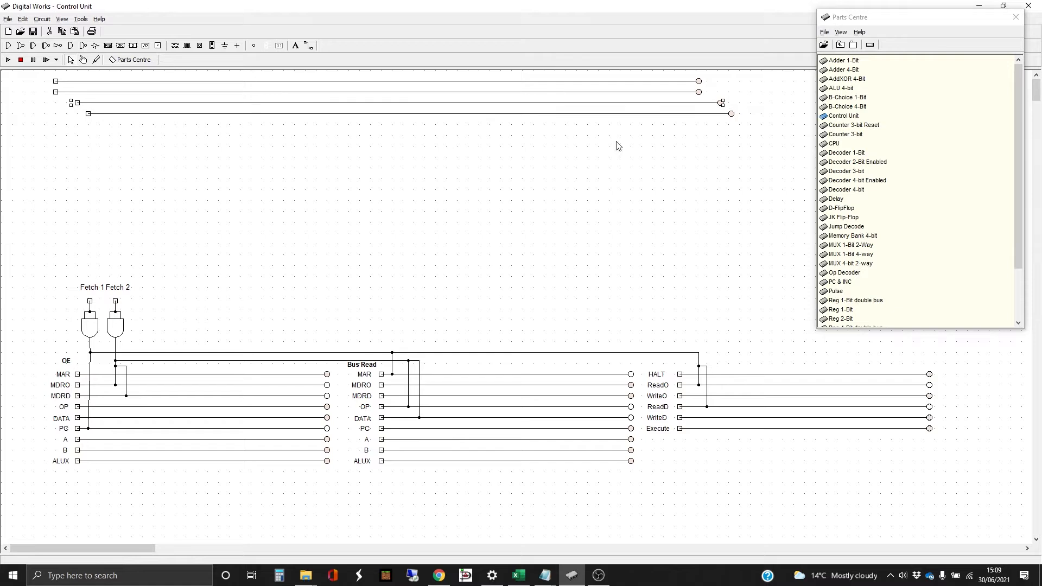
{"action": "left_click_drag", "start_coordinate": [723, 104], "coordinate": [701, 106]}
{"action": "left_click_drag", "start_coordinate": [774, 147], "coordinate": [65, 111]}
{"action": "left_click_drag", "start_coordinate": [732, 114], "coordinate": [700, 116]}
{"action": "left_click", "coordinate": [531, 163]}
Step: Place an Op Decoder part below the four horizontal lines, near their tag end
{"action": "scroll", "coordinate": [878, 220], "scroll_direction": "down", "scroll_amount": 1}
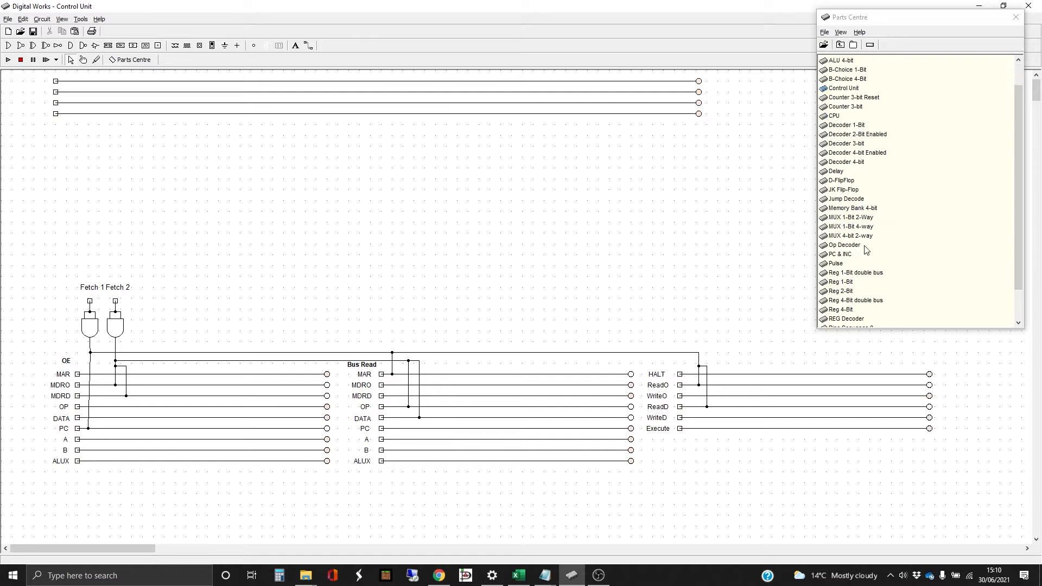
{"action": "left_click", "coordinate": [851, 246]}
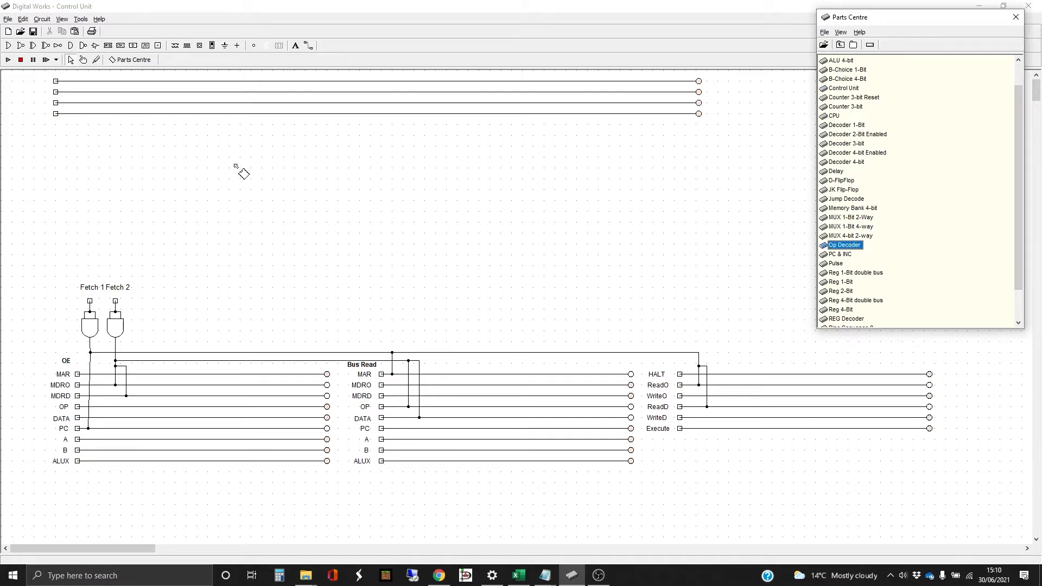
{"action": "left_click", "coordinate": [184, 165]}
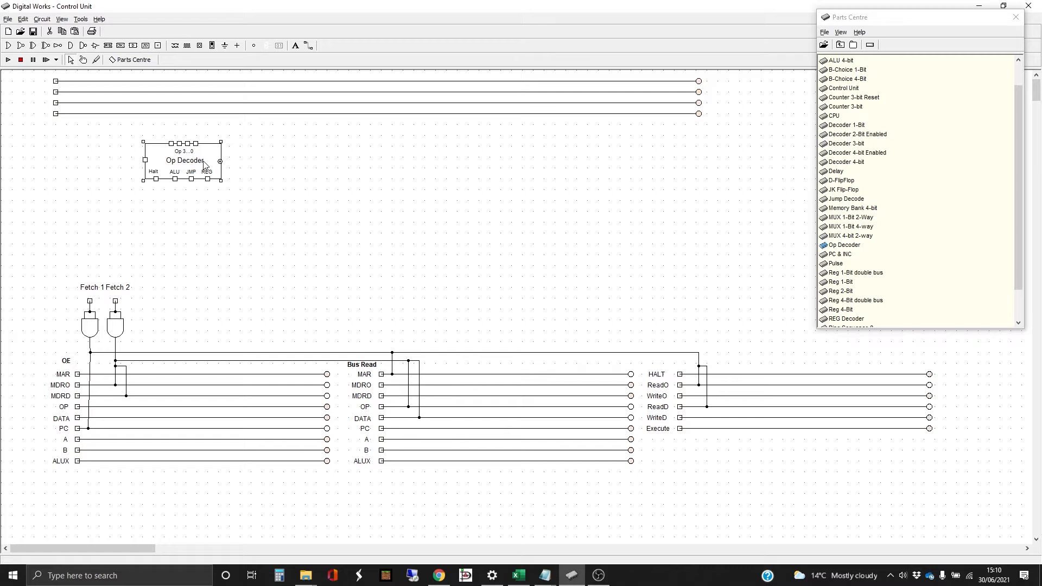
{"action": "left_click_drag", "start_coordinate": [203, 163], "coordinate": [194, 156]}
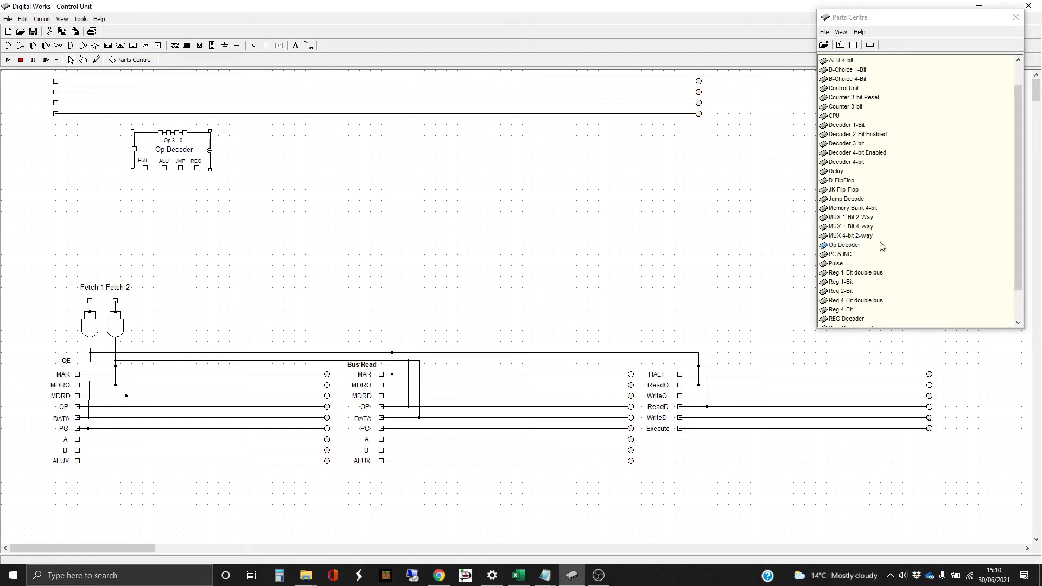
Step: Add a second Op Decoder, check its internal circuit, and position it close beside the first one
{"action": "left_click_drag", "start_coordinate": [861, 245], "coordinate": [320, 157]}
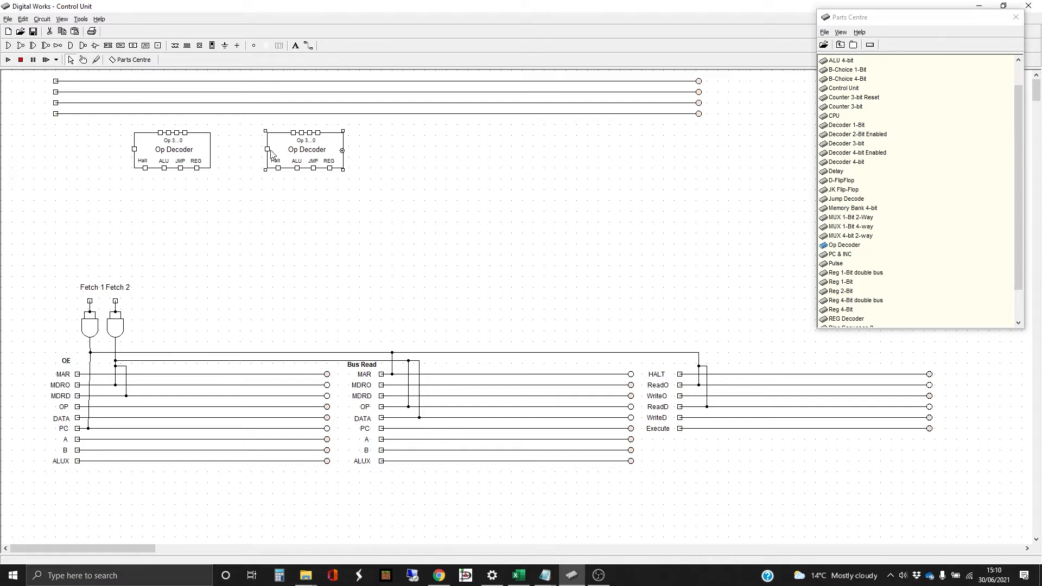
{"action": "double_click", "coordinate": [283, 155]}
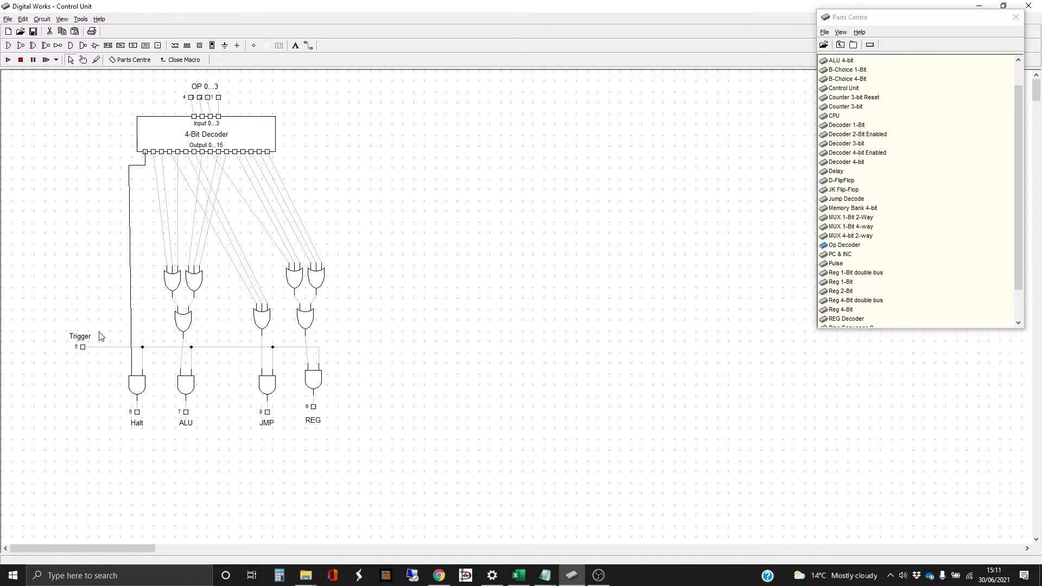
{"action": "left_click", "coordinate": [181, 59]}
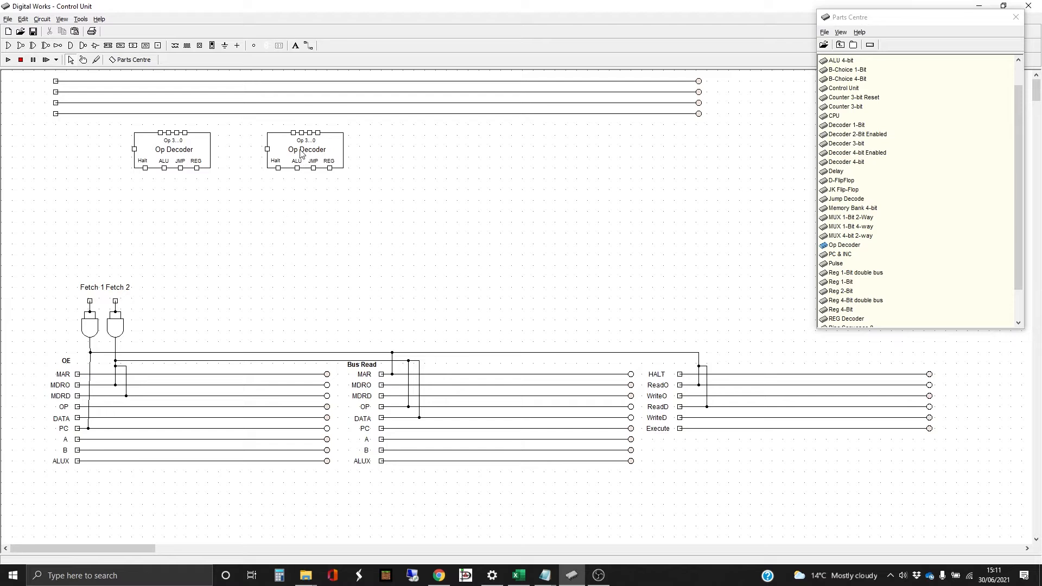
{"action": "left_click_drag", "start_coordinate": [301, 154], "coordinate": [293, 153]}
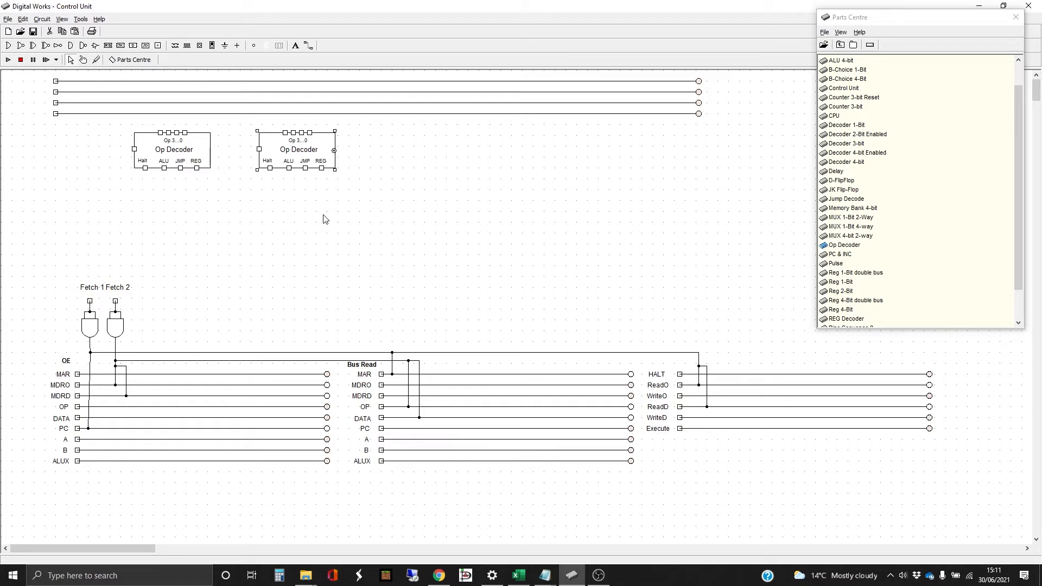
{"action": "left_click_drag", "start_coordinate": [303, 159], "coordinate": [271, 161]}
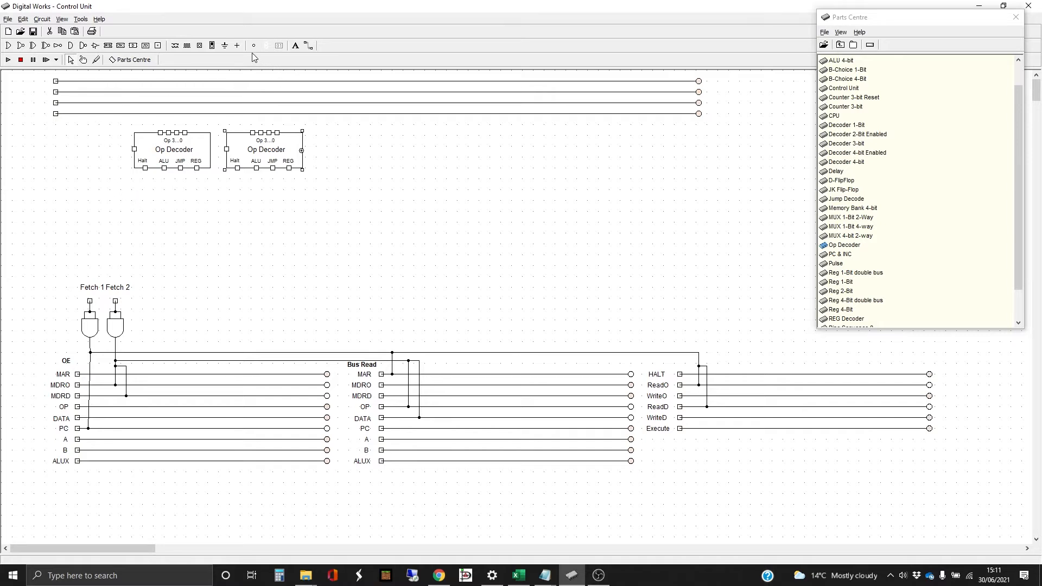
Step: Place two square tags one above the other beneath the tags of the four horizontal lines
{"action": "left_click", "coordinate": [158, 45]}
{"action": "left_click", "coordinate": [56, 136]}
{"action": "left_click", "coordinate": [56, 146]}
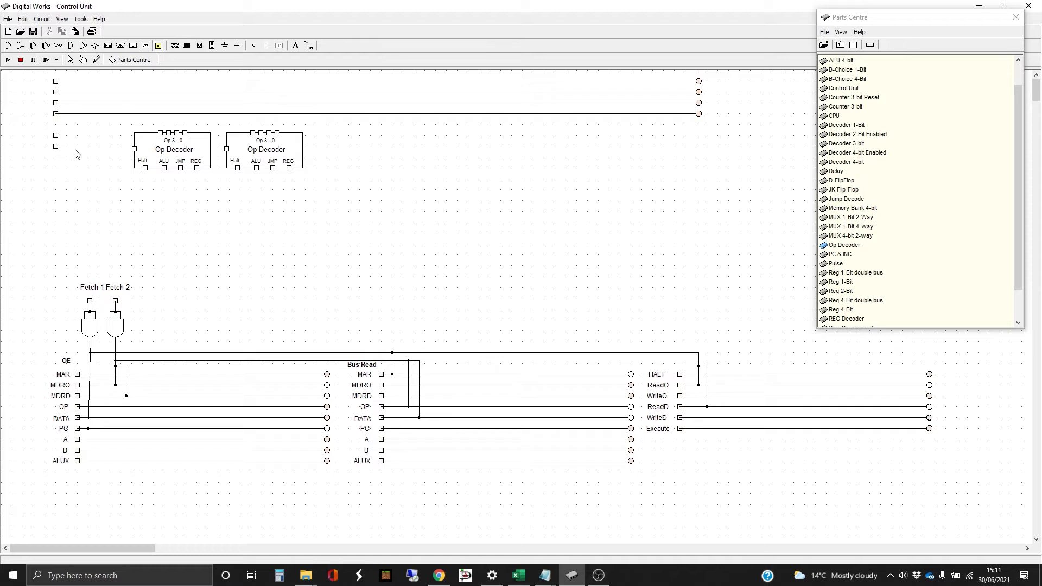
Step: Label the four line tags "Op 3...0" in 10-point text, set vertically beside them
{"action": "left_click", "coordinate": [295, 46]}
{"action": "left_click", "coordinate": [31, 101]}
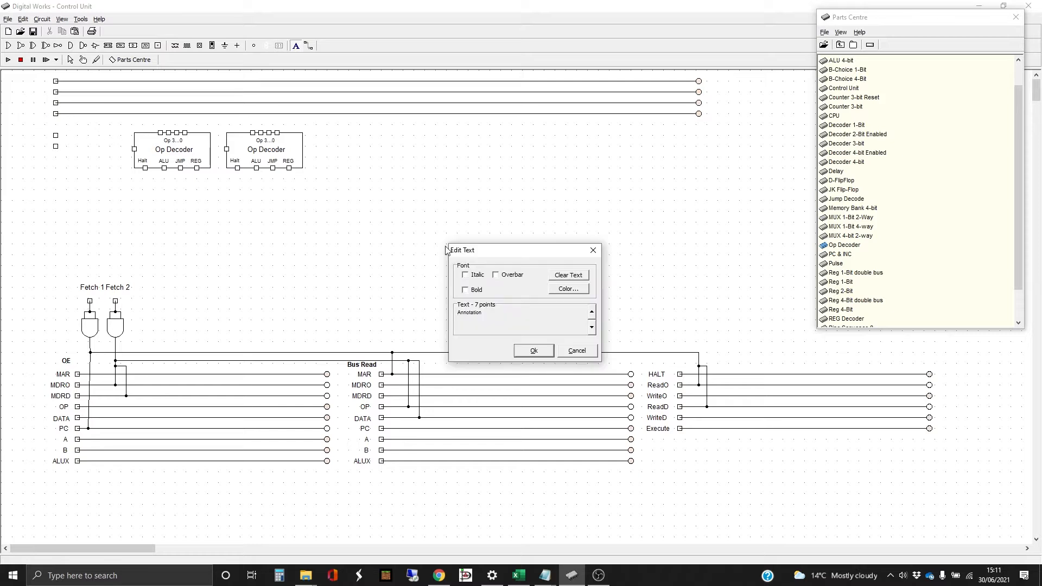
{"action": "double_click", "coordinate": [454, 315]}
{"action": "type", "text": "Op"}
{"action": "left_click", "coordinate": [591, 312]}
{"action": "left_click", "coordinate": [592, 311]}
{"action": "left_click", "coordinate": [592, 312]}
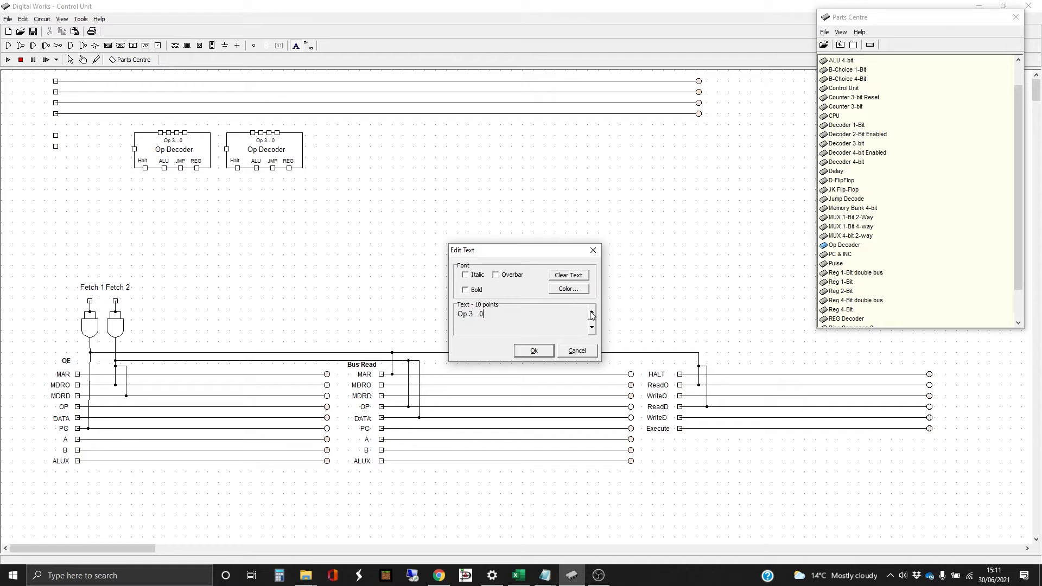
{"action": "left_click", "coordinate": [543, 350]}
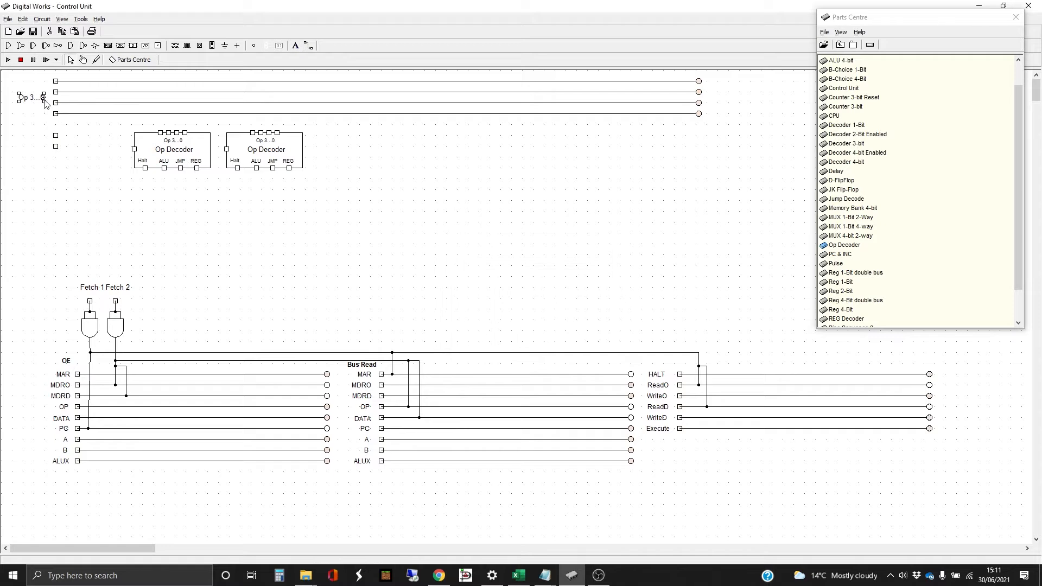
{"action": "mouse_move", "coordinate": [44, 97]}
{"action": "left_mouse_down"}
{"action": "mouse_move", "coordinate": [30, 110]}
{"action": "mouse_move", "coordinate": [37, 122]}
{"action": "mouse_move", "coordinate": [45, 102]}
{"action": "left_mouse_up"}
Step: Add the text label "Ex1" beside the upper of the two new tags
{"action": "left_click", "coordinate": [295, 45]}
{"action": "left_click", "coordinate": [40, 135]}
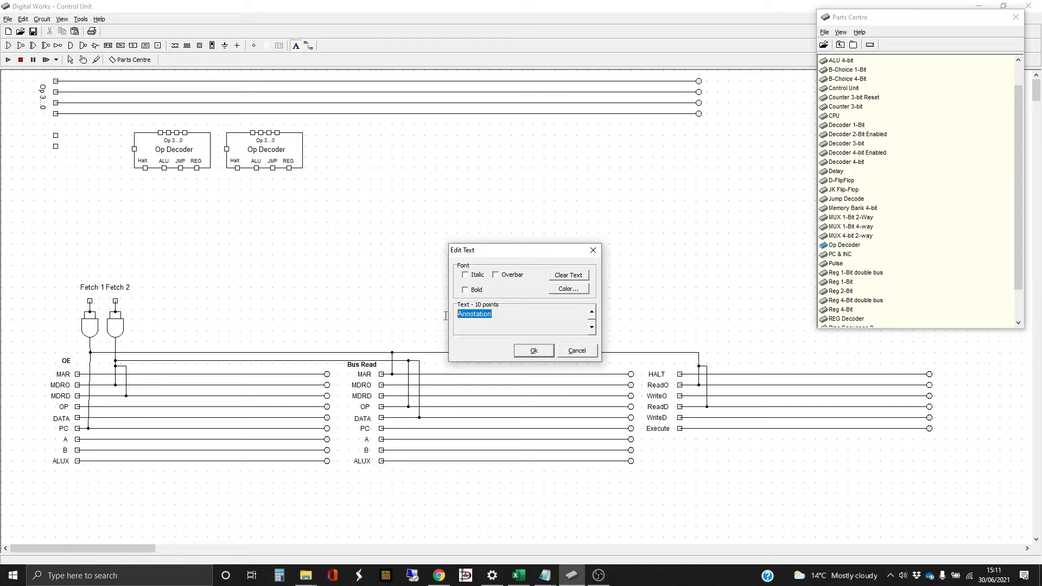
{"action": "type", "text": "Ex1"}
{"action": "key", "text": "Return"}
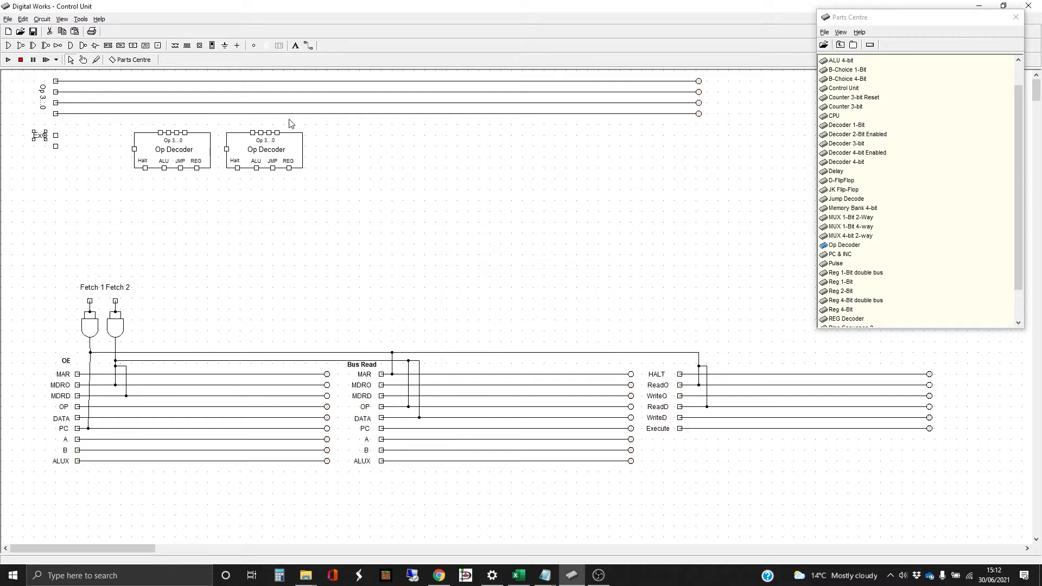
Step: Add the text label "Ex2" beside the lower of the two new tags
{"action": "left_click", "coordinate": [296, 47]}
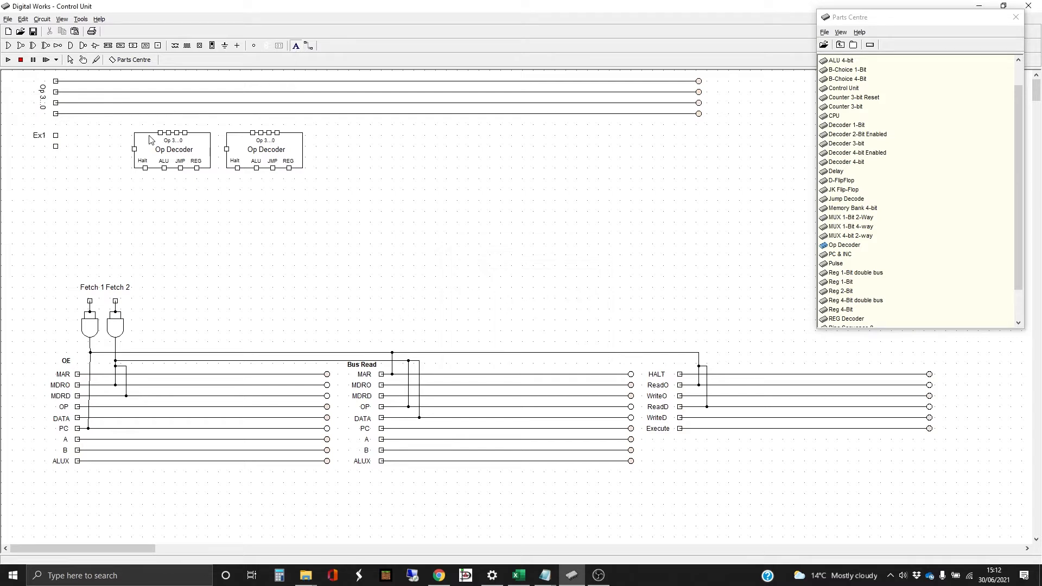
{"action": "left_click", "coordinate": [41, 146]}
{"action": "left_click_drag", "start_coordinate": [496, 316], "coordinate": [440, 315]}
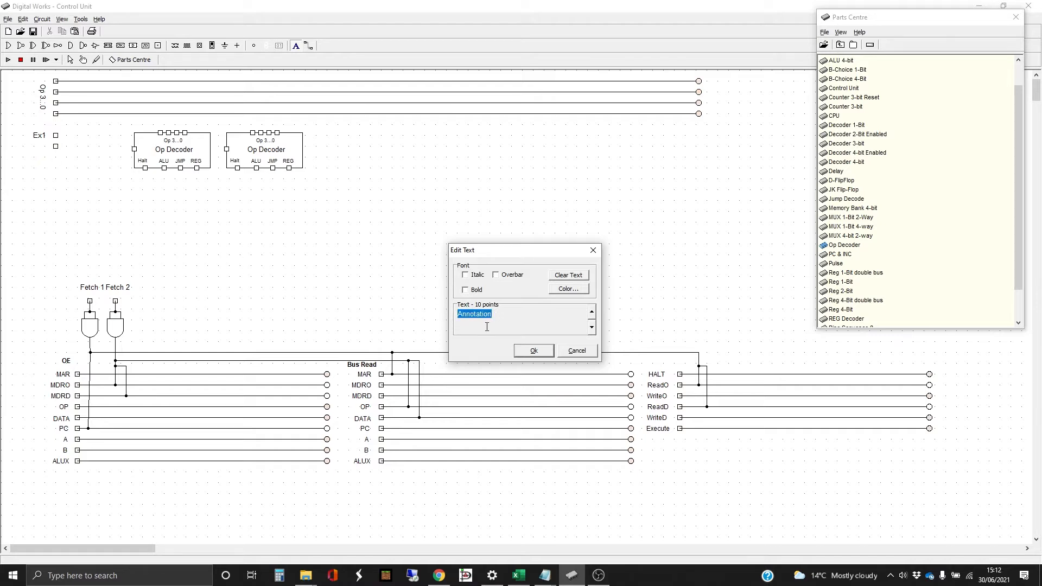
{"action": "type", "text": "Ex2"}
{"action": "key", "text": "Return"}
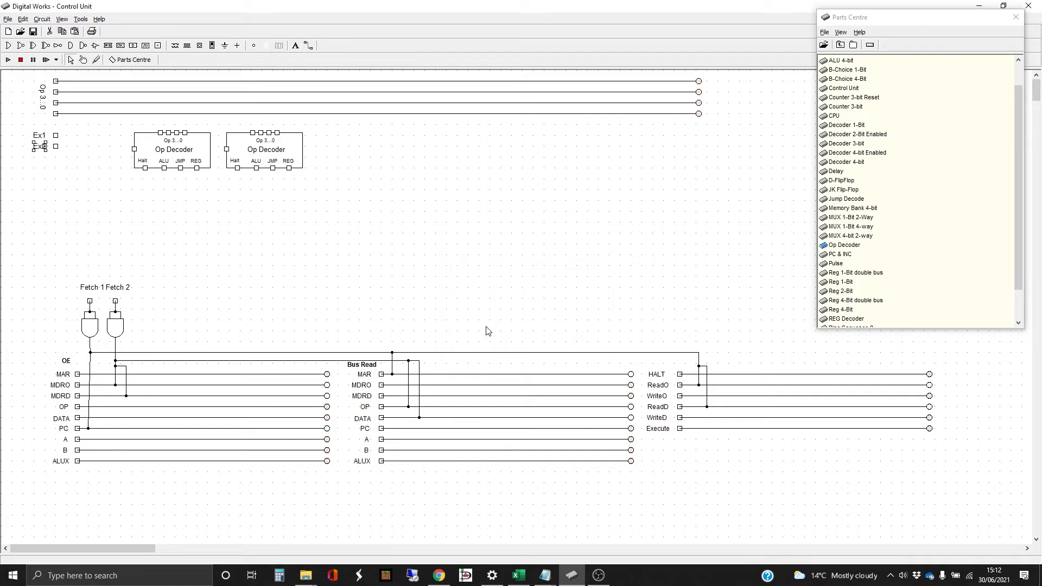
Step: Move both Op Decoders slightly down to leave more room beneath the four Op lines
{"action": "left_click", "coordinate": [106, 214]}
{"action": "left_click_drag", "start_coordinate": [192, 163], "coordinate": [313, 197]}
{"action": "left_click_drag", "start_coordinate": [288, 157], "coordinate": [287, 164]}
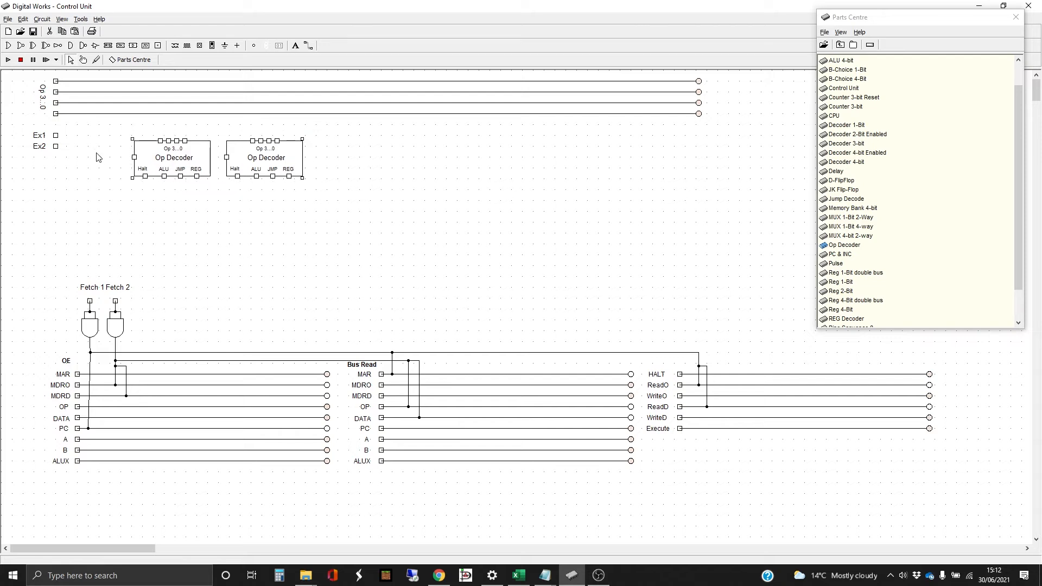
Step: Rearrange the labelled execute tags so Ex2 sits just under the Op lines and Ex1 sits below it, level with the decoders
{"action": "left_click_drag", "start_coordinate": [27, 126], "coordinate": [88, 182]}
{"action": "left_click_drag", "start_coordinate": [57, 139], "coordinate": [56, 134]}
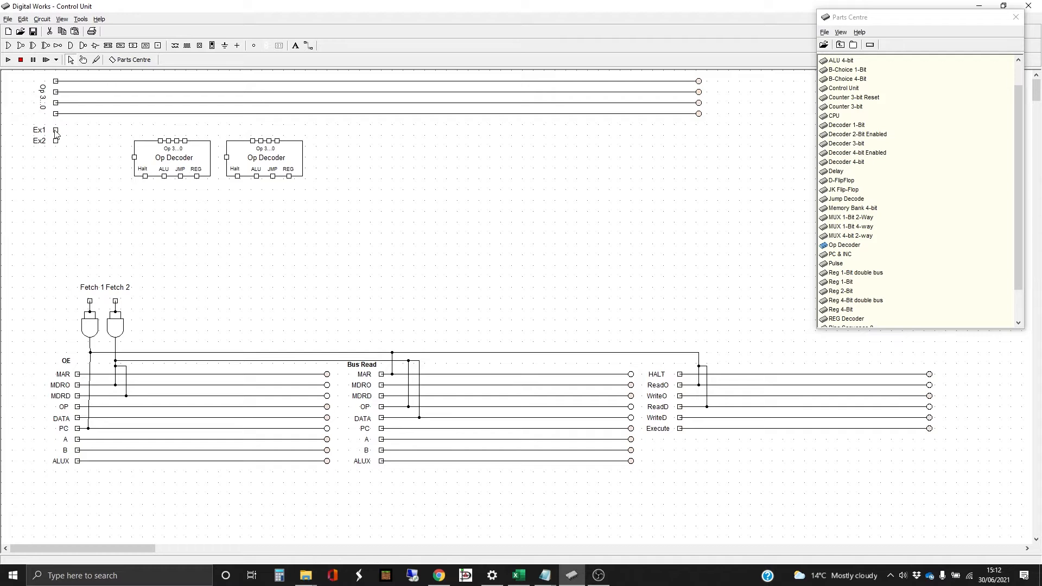
{"action": "left_click", "coordinate": [16, 141]}
{"action": "left_click_drag", "start_coordinate": [17, 137], "coordinate": [60, 159]}
{"action": "left_click", "coordinate": [33, 131]}
{"action": "mouse_move", "coordinate": [65, 122]}
{"action": "left_mouse_down"}
{"action": "mouse_move", "coordinate": [106, 139]}
{"action": "mouse_move", "coordinate": [59, 132]}
{"action": "left_mouse_up"}
Step: Wire Ex2 to the right Op Decoder's side input, and Ex1 and the top Op line to the left decoder's matching inputs
{"action": "left_click", "coordinate": [309, 45]}
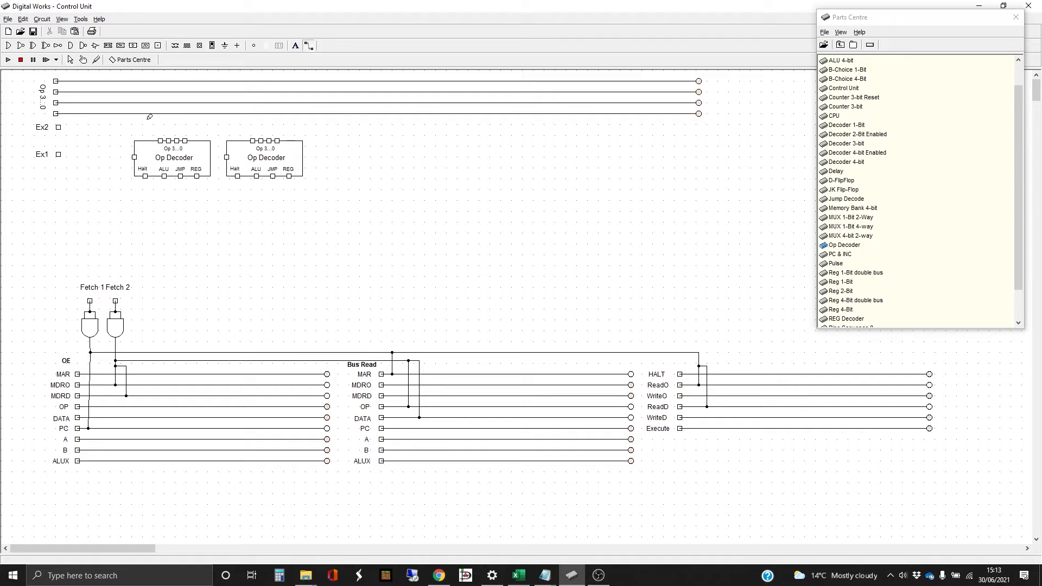
{"action": "left_click_drag", "start_coordinate": [58, 127], "coordinate": [227, 157]}
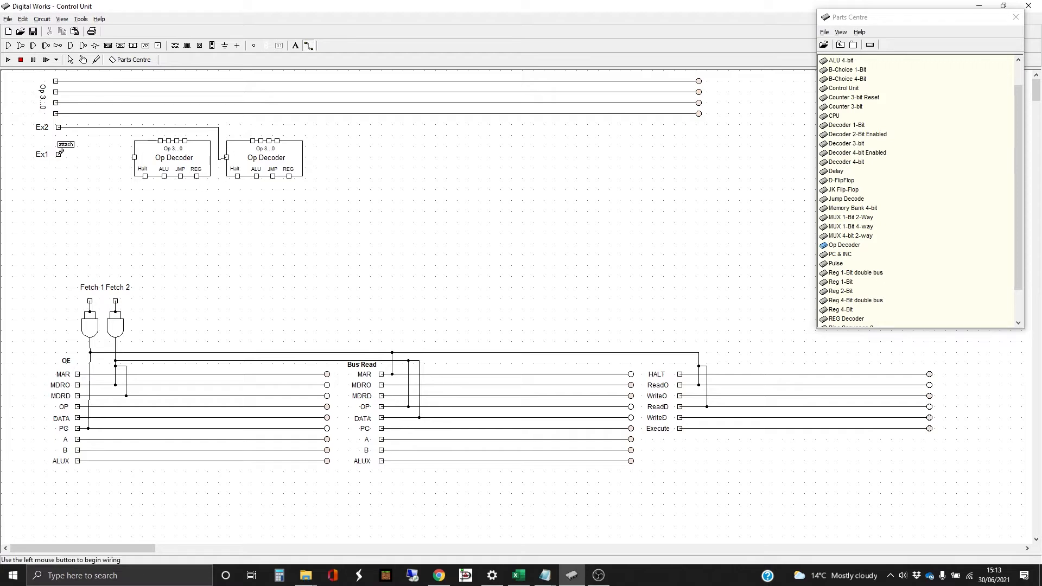
{"action": "left_click_drag", "start_coordinate": [59, 154], "coordinate": [161, 78]}
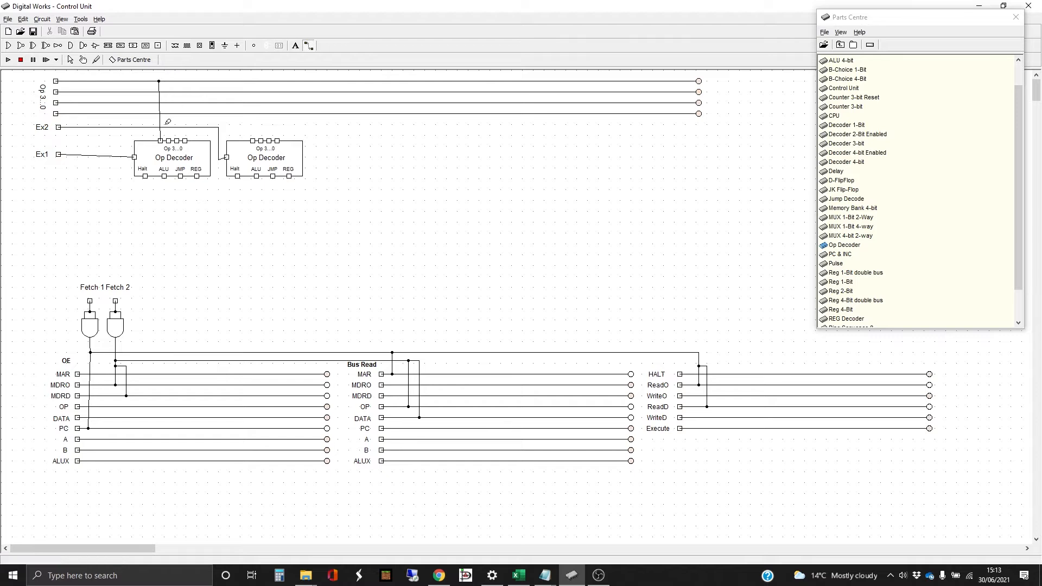
Step: Wire the left Op Decoder's remaining three opcode inputs in order to the second, third and fourth Op lines
{"action": "left_click_drag", "start_coordinate": [170, 137], "coordinate": [170, 91]}
{"action": "left_click_drag", "start_coordinate": [177, 141], "coordinate": [180, 103]}
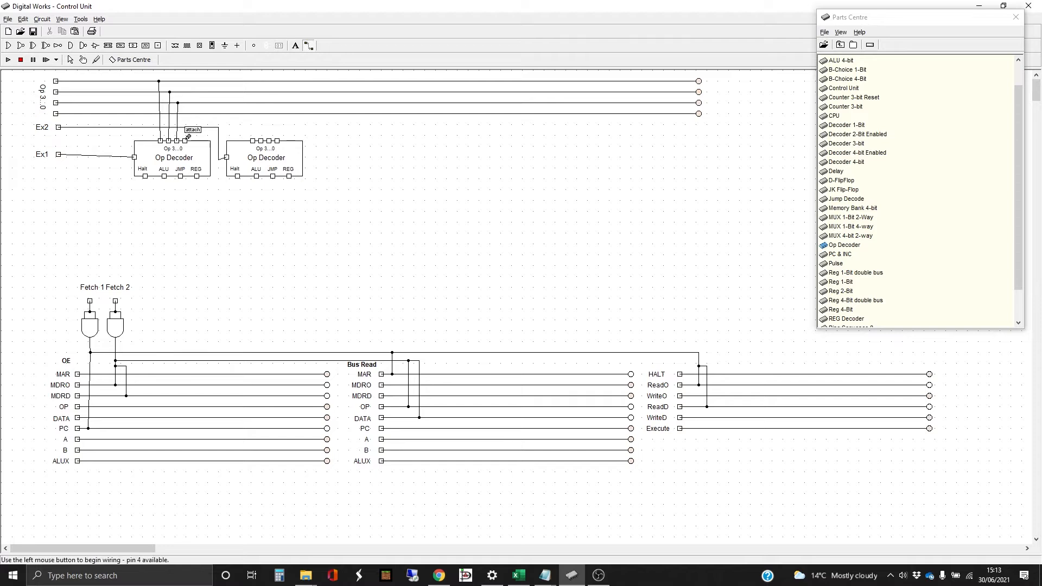
{"action": "left_click_drag", "start_coordinate": [185, 140], "coordinate": [185, 114]}
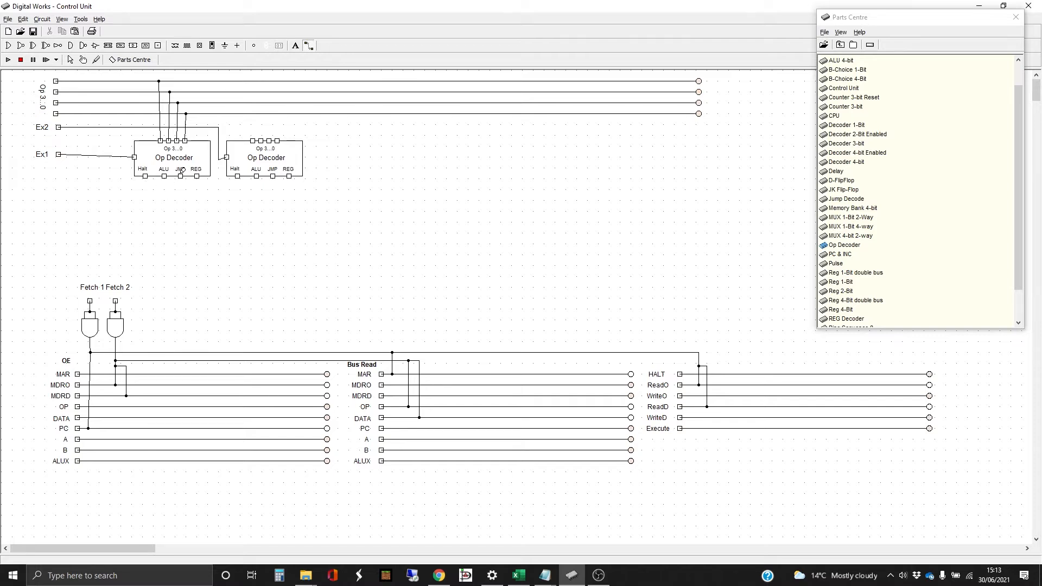
Step: Wire the right Op Decoder's four opcode inputs in order to the four Op lines
{"action": "left_click", "coordinate": [253, 139]}
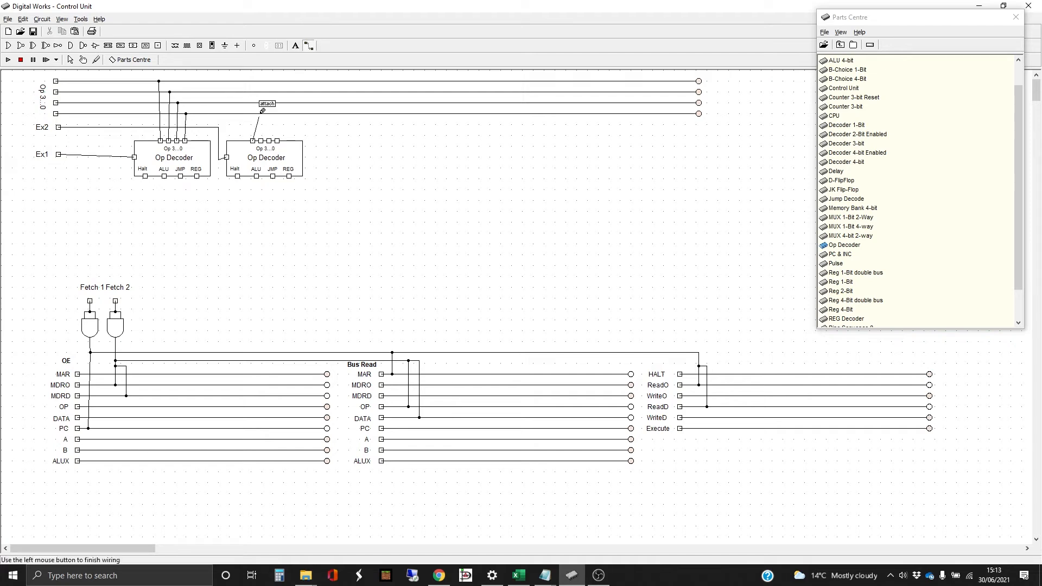
{"action": "left_click", "coordinate": [256, 80]}
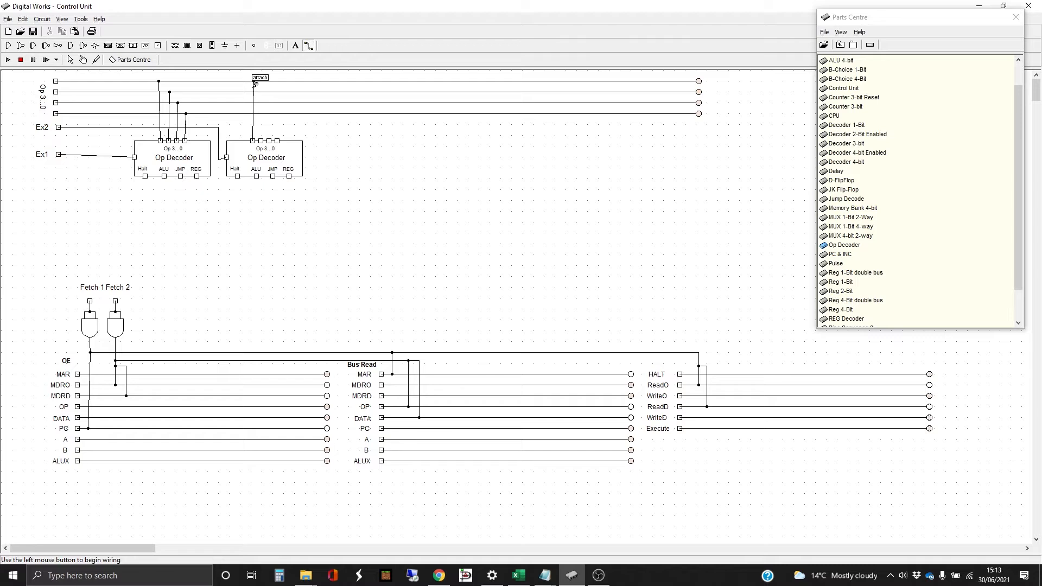
{"action": "left_click", "coordinate": [261, 140]}
{"action": "left_click", "coordinate": [261, 91]}
{"action": "left_click", "coordinate": [272, 138]}
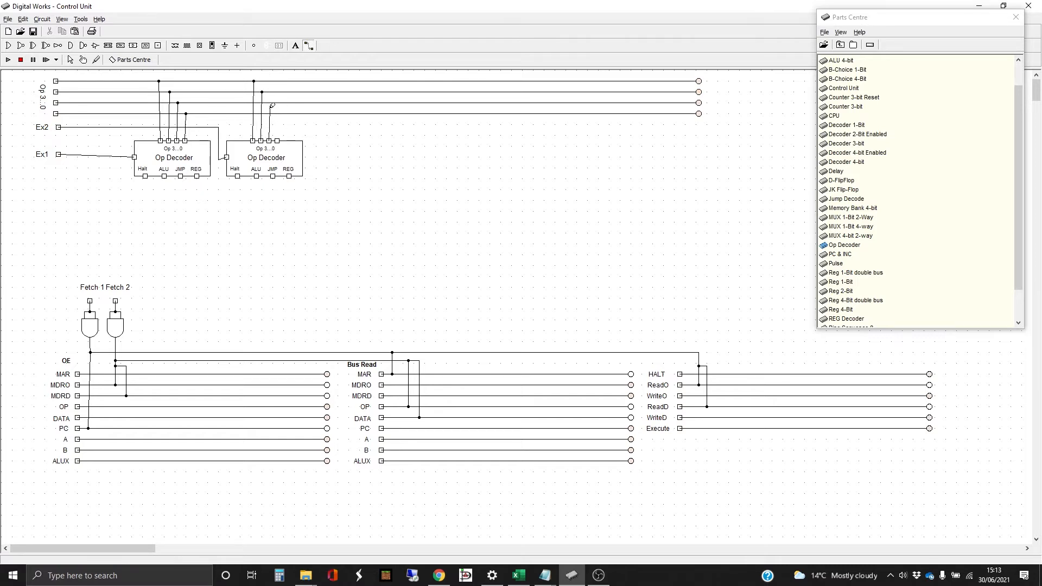
{"action": "left_click", "coordinate": [277, 140]}
{"action": "left_click", "coordinate": [279, 113]}
{"action": "left_click", "coordinate": [853, 199]}
{"action": "left_click", "coordinate": [562, 173]}
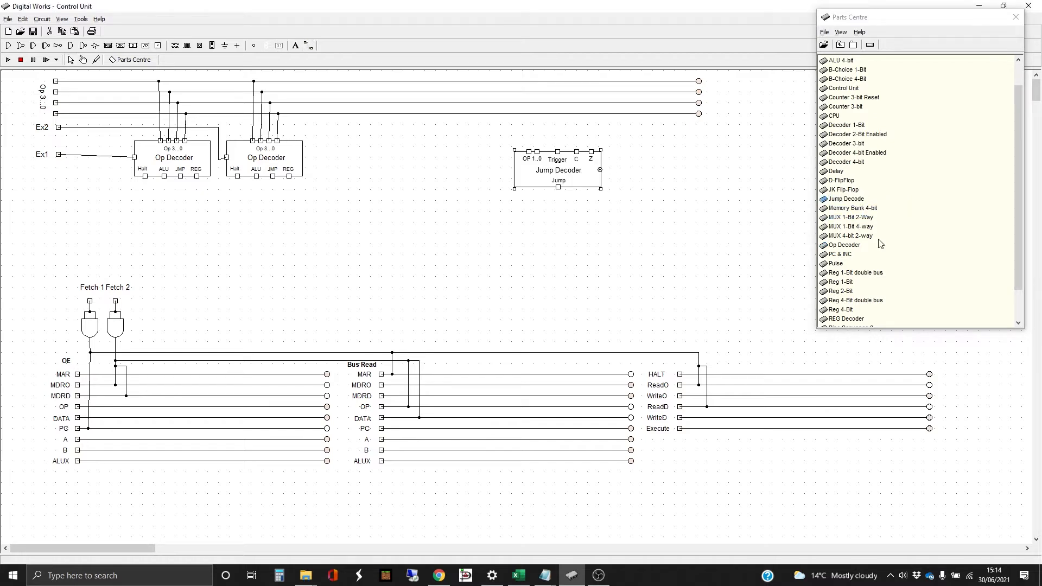
{"action": "scroll", "coordinate": [879, 246], "scroll_direction": "down", "scroll_amount": 2}
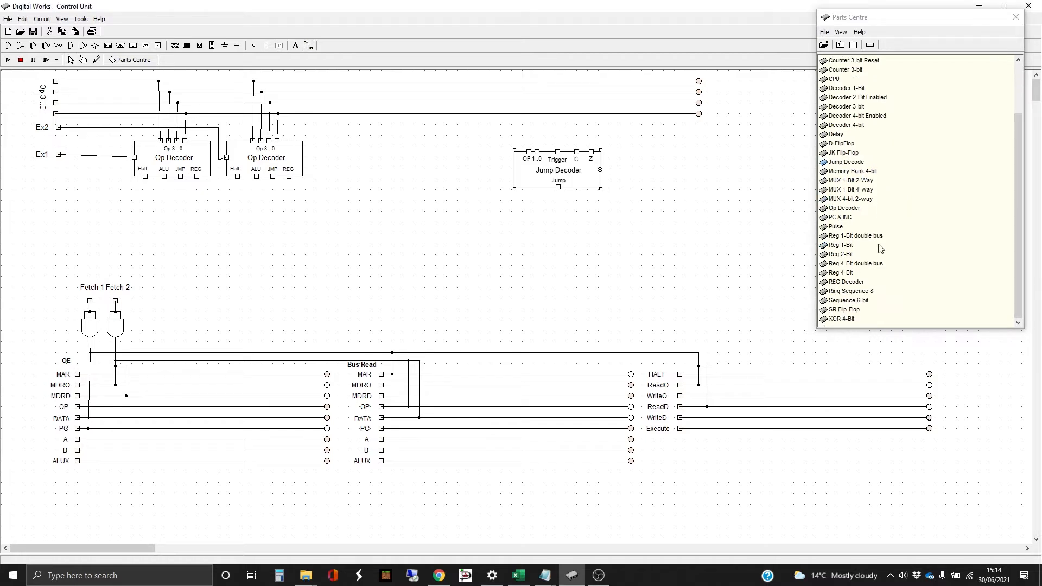
{"action": "left_click", "coordinate": [846, 282]}
{"action": "left_click", "coordinate": [408, 180]}
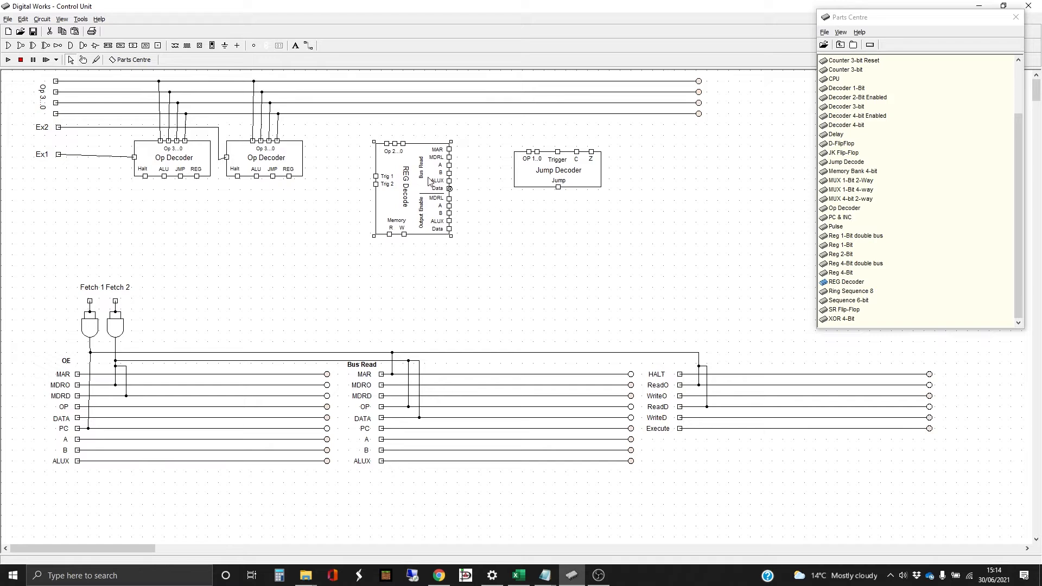
{"action": "key", "text": "Delete"}
{"action": "left_click", "coordinate": [499, 314]}
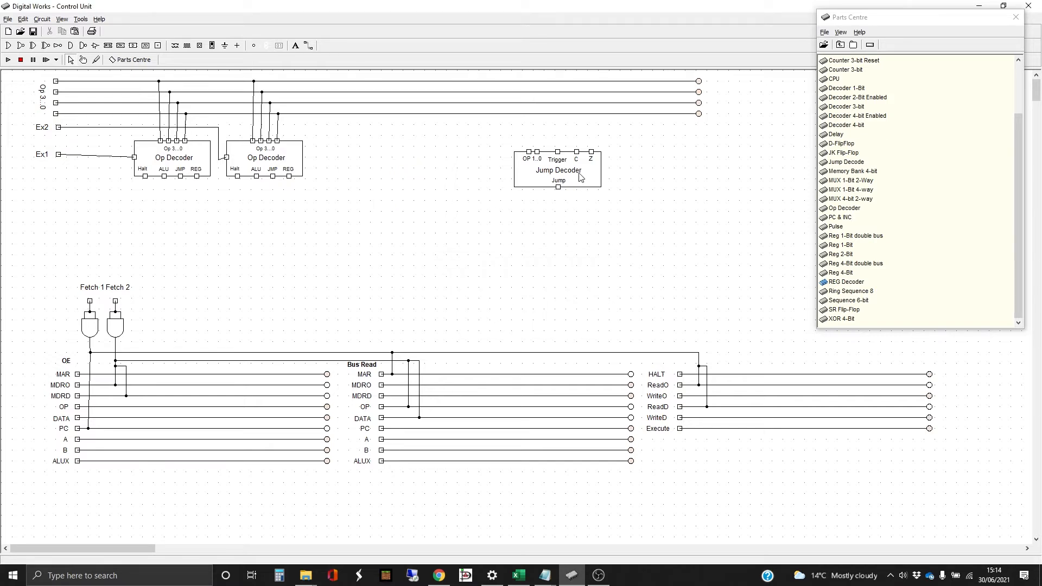
{"action": "left_click", "coordinate": [580, 177]}
{"action": "key", "text": "Delete"}
{"action": "left_click", "coordinate": [500, 313]}
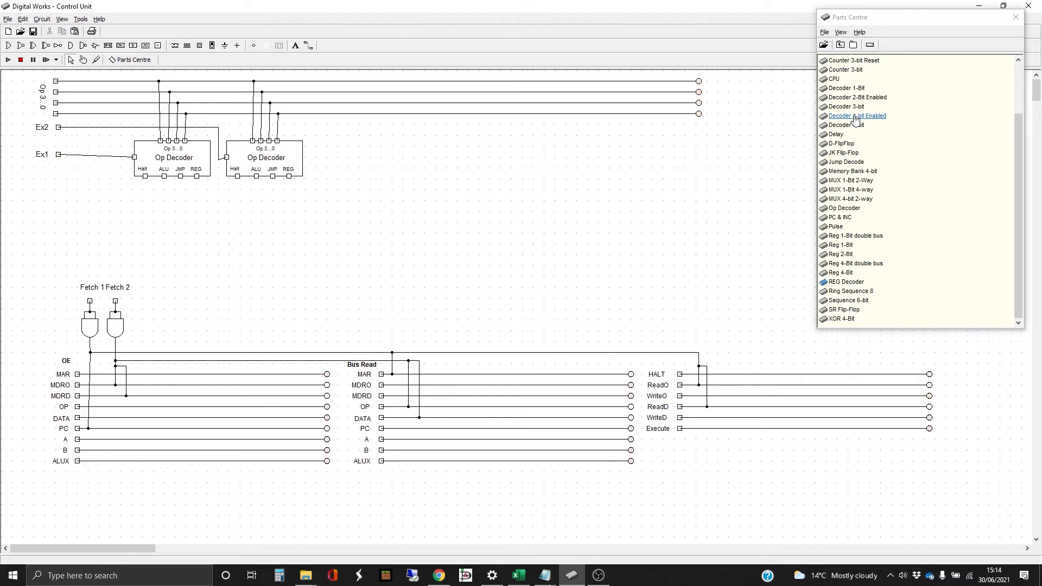
Step: Switch to the other parts library containing Jump Decoder and place that part to the right of the Op Decoders
{"action": "left_click", "coordinate": [841, 46]}
{"action": "double_click", "coordinate": [845, 71]}
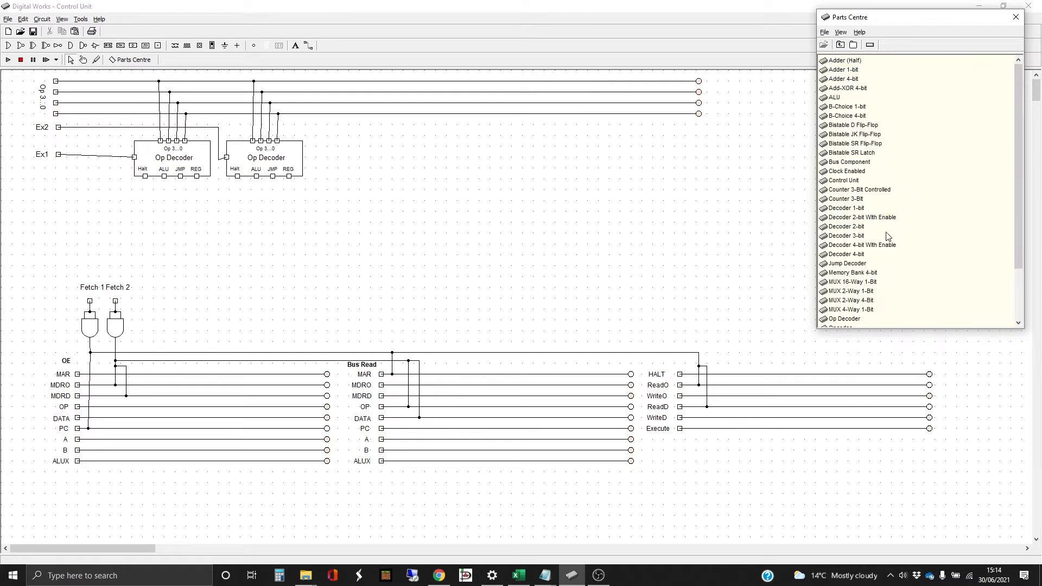
{"action": "left_click_drag", "start_coordinate": [847, 263], "coordinate": [544, 191]}
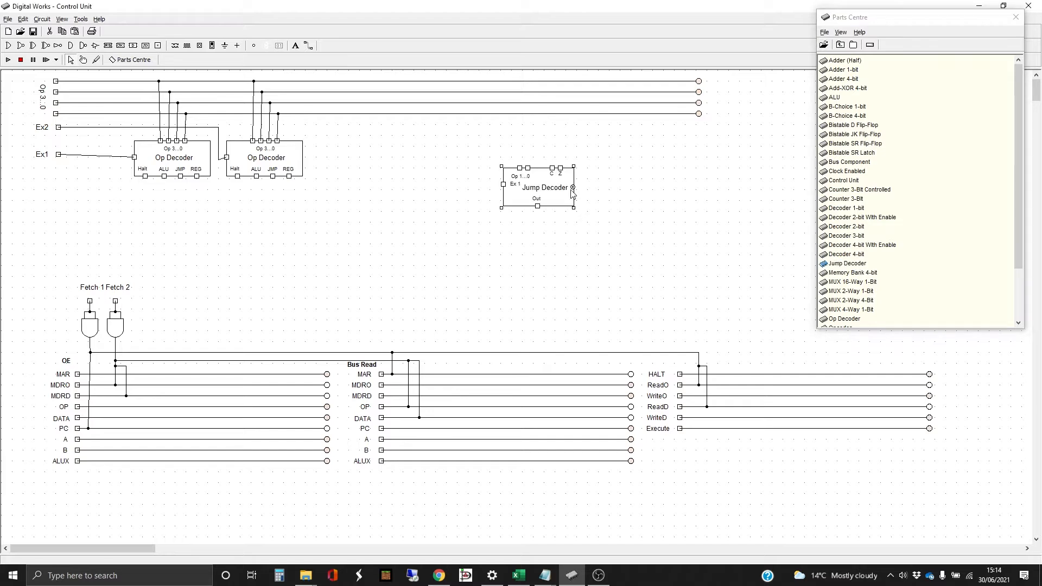
Step: Place a REG Decoder from the same parts library between the right Op Decoder and the Jump Decoder, slightly lower
{"action": "scroll", "coordinate": [880, 253], "scroll_direction": "down", "scroll_amount": 1}
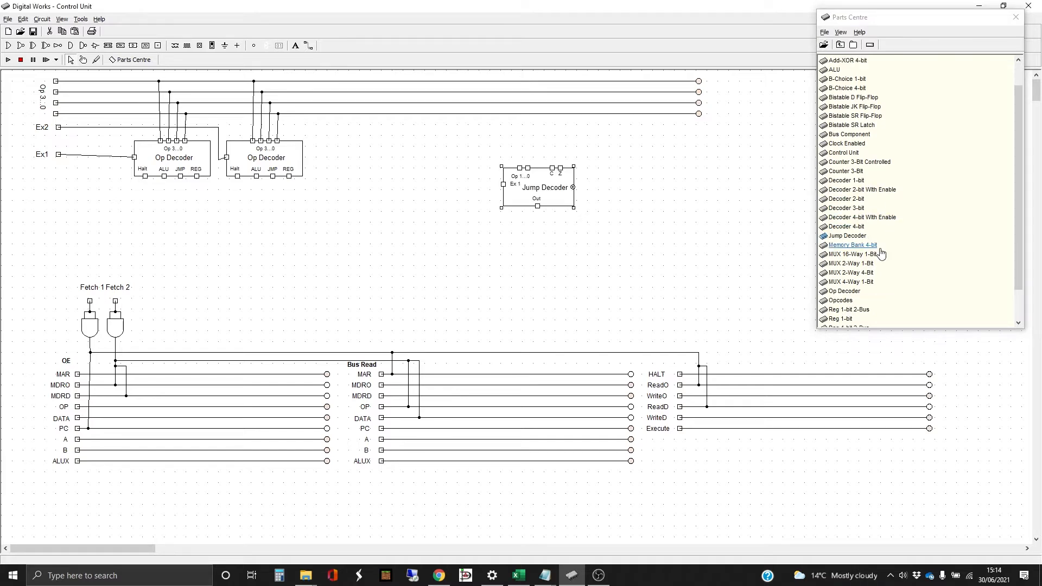
{"action": "scroll", "coordinate": [881, 253], "scroll_direction": "down", "scroll_amount": 2}
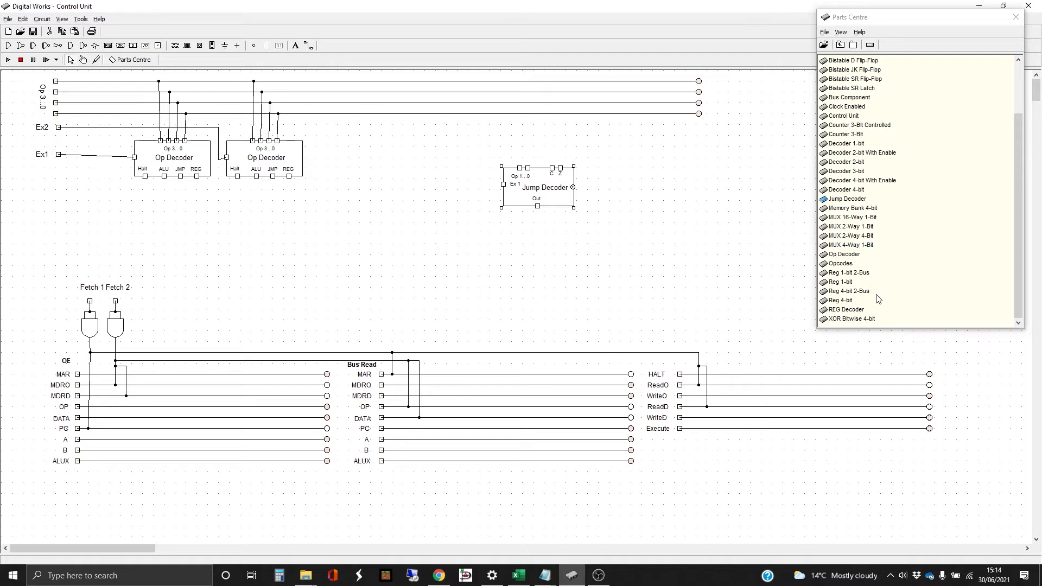
{"action": "left_click_drag", "start_coordinate": [846, 310], "coordinate": [401, 213]}
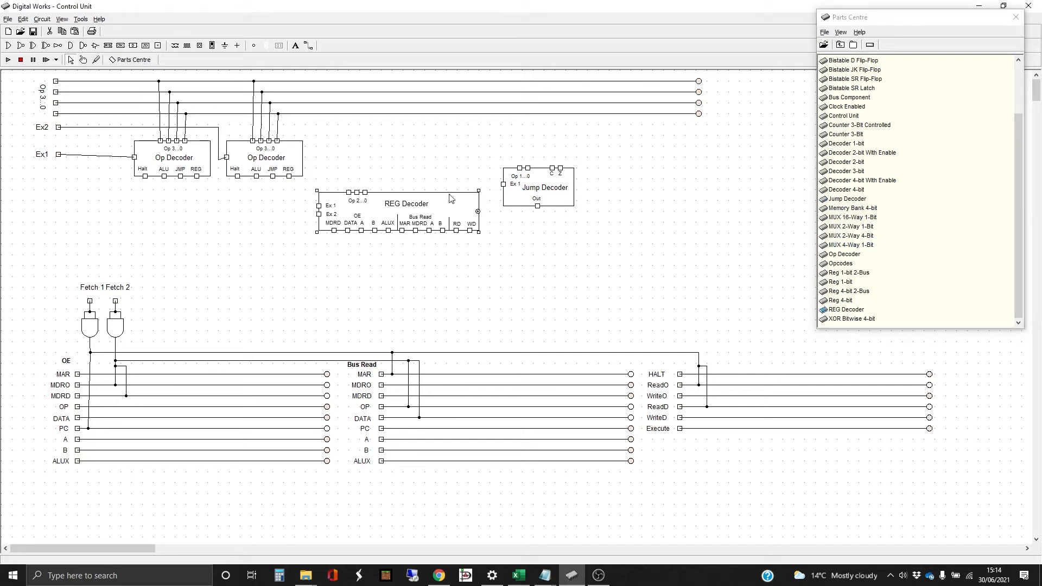
Step: Line up the REG Decoder and Jump Decoder in one row below the level of the Op Decoders
{"action": "left_click_drag", "start_coordinate": [539, 186], "coordinate": [551, 166]}
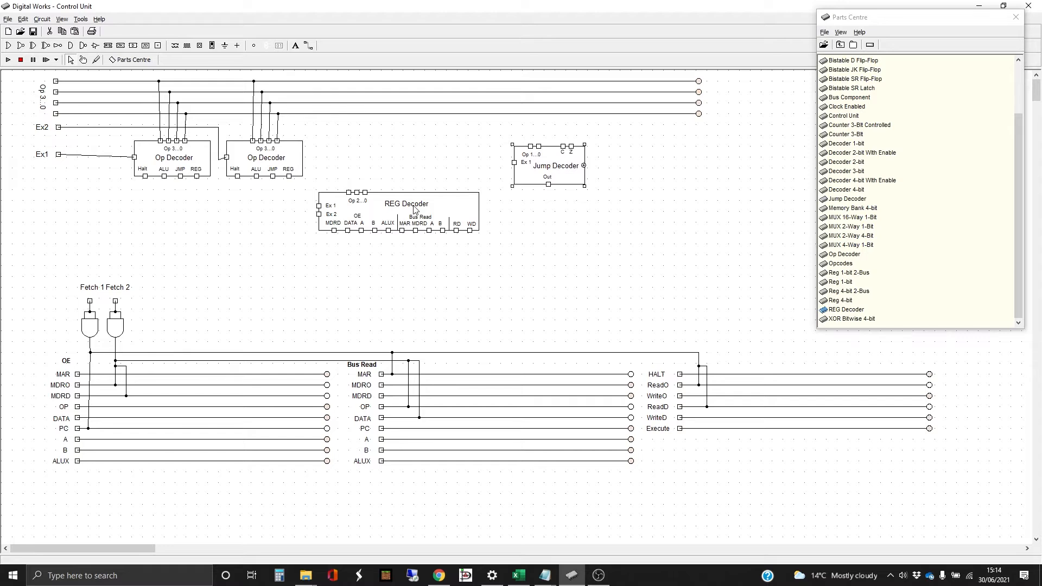
{"action": "left_click_drag", "start_coordinate": [417, 211], "coordinate": [424, 209]}
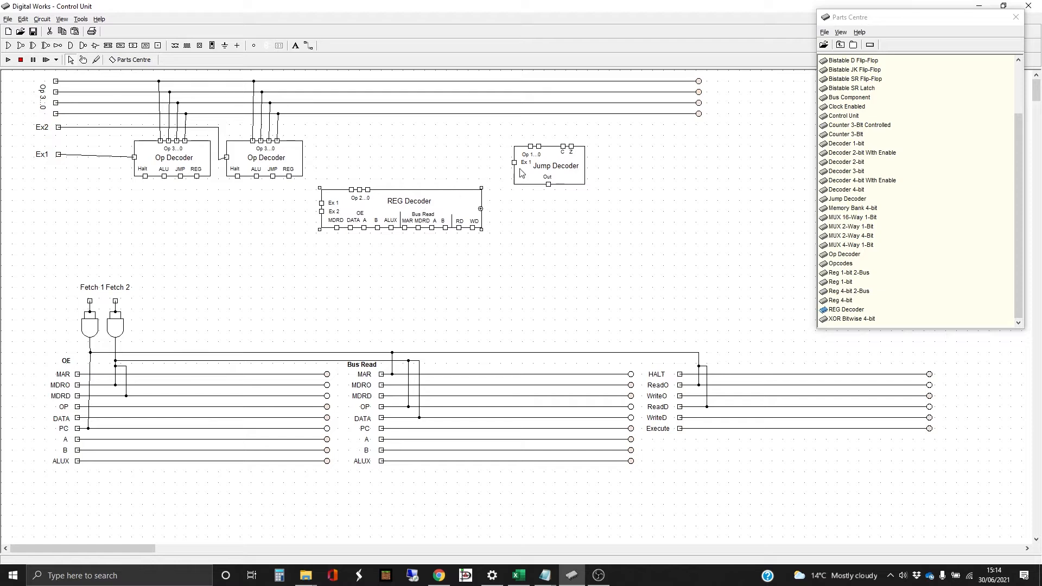
{"action": "left_click", "coordinate": [558, 169]}
{"action": "left_click_drag", "start_coordinate": [558, 170], "coordinate": [552, 212]}
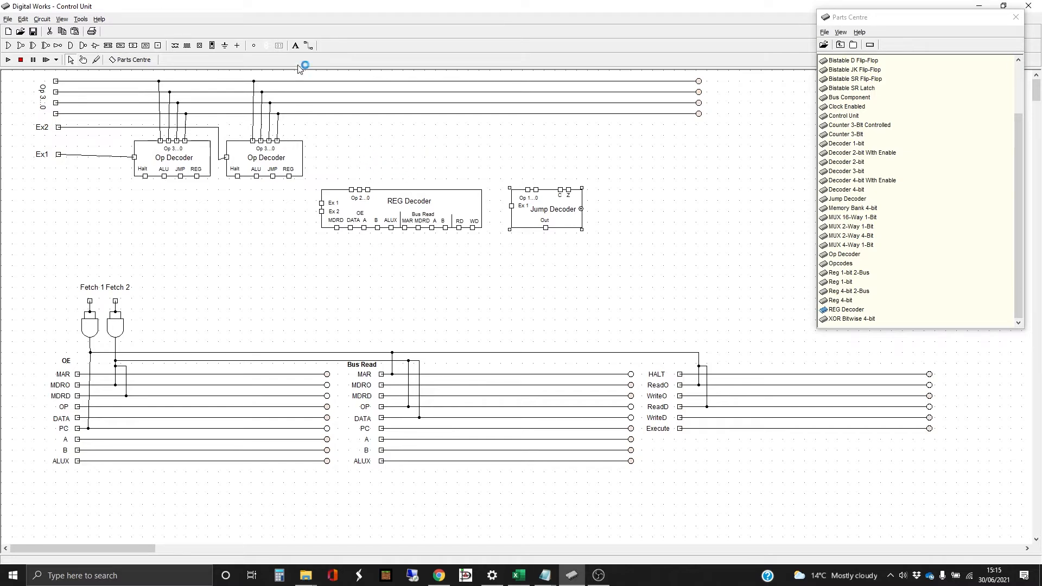
Step: Wire the REG Decoder's Op 2...0 inputs to the lower three Op lines and the Jump Decoder's Op 1...0 inputs to the lowest two
{"action": "left_click", "coordinate": [307, 46]}
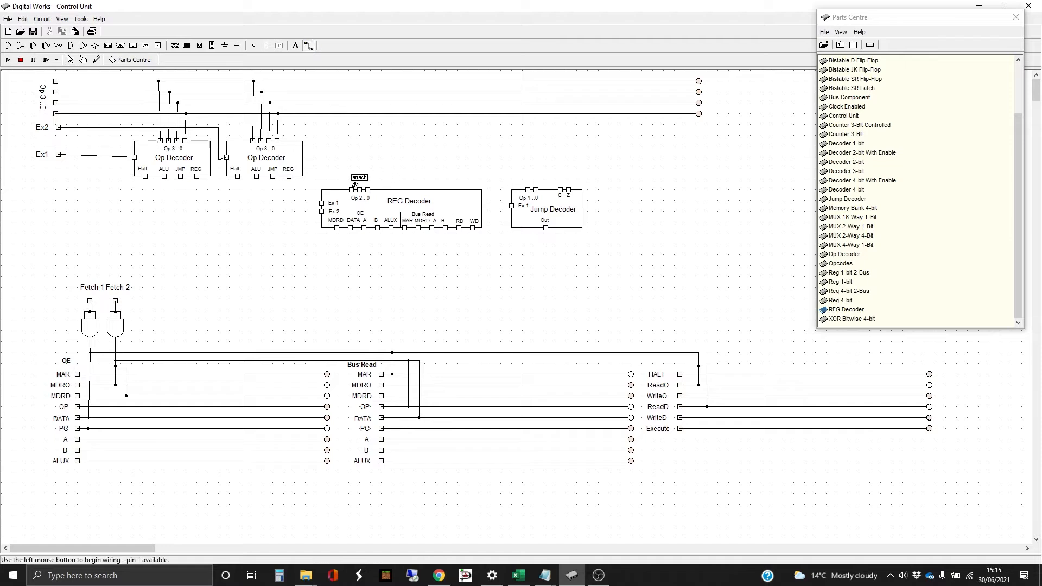
{"action": "left_click_drag", "start_coordinate": [353, 187], "coordinate": [353, 92]}
{"action": "left_click_drag", "start_coordinate": [360, 188], "coordinate": [360, 103]}
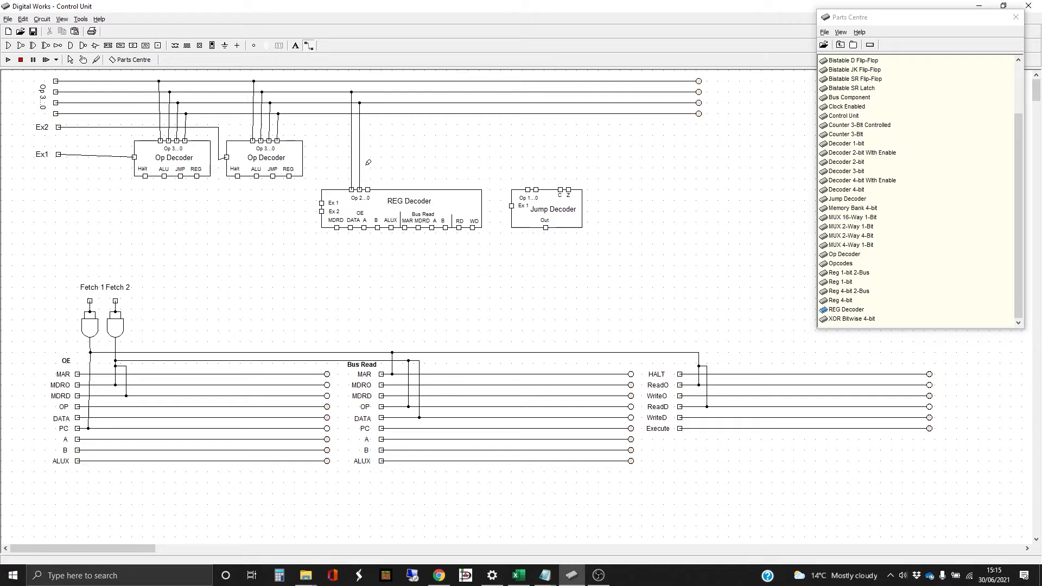
{"action": "left_click_drag", "start_coordinate": [369, 188], "coordinate": [370, 113]}
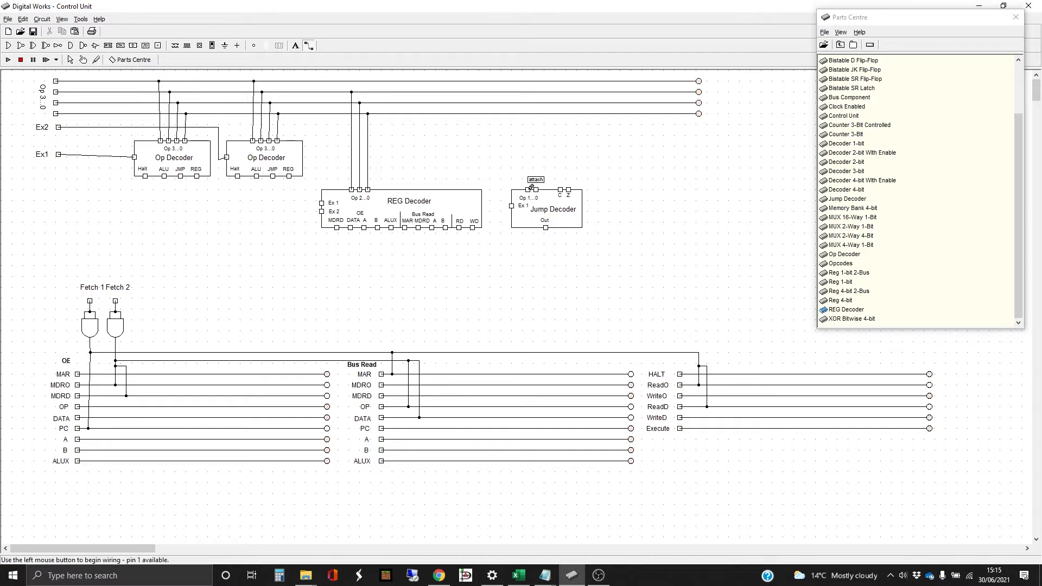
{"action": "left_click_drag", "start_coordinate": [527, 188], "coordinate": [528, 103]}
{"action": "left_click_drag", "start_coordinate": [538, 187], "coordinate": [536, 113]}
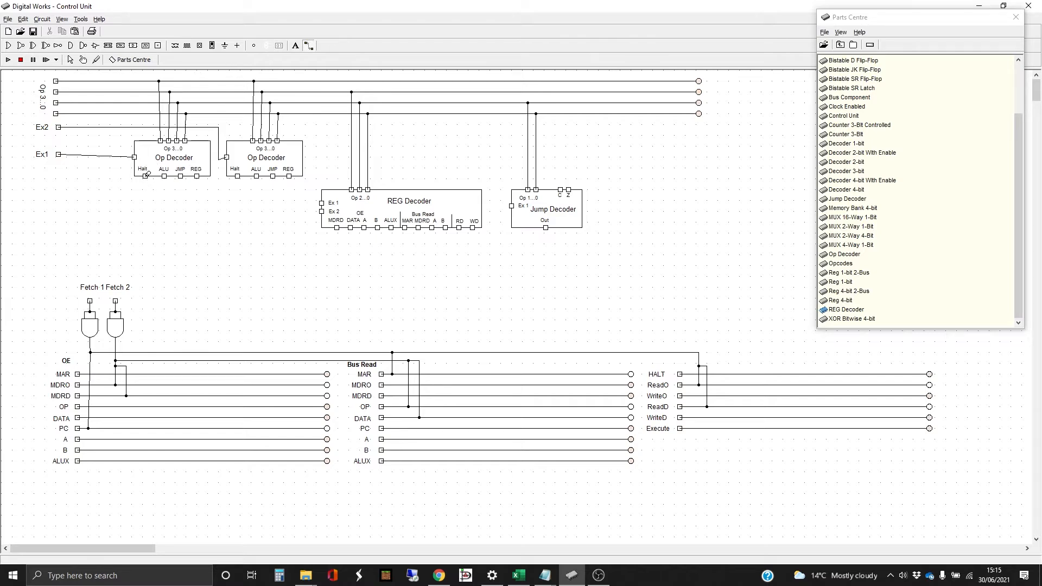
Step: Wire the left Op Decoder's Halt output to the HALT line and its ALU output to the Execute line
{"action": "left_click_drag", "start_coordinate": [145, 177], "coordinate": [719, 373]}
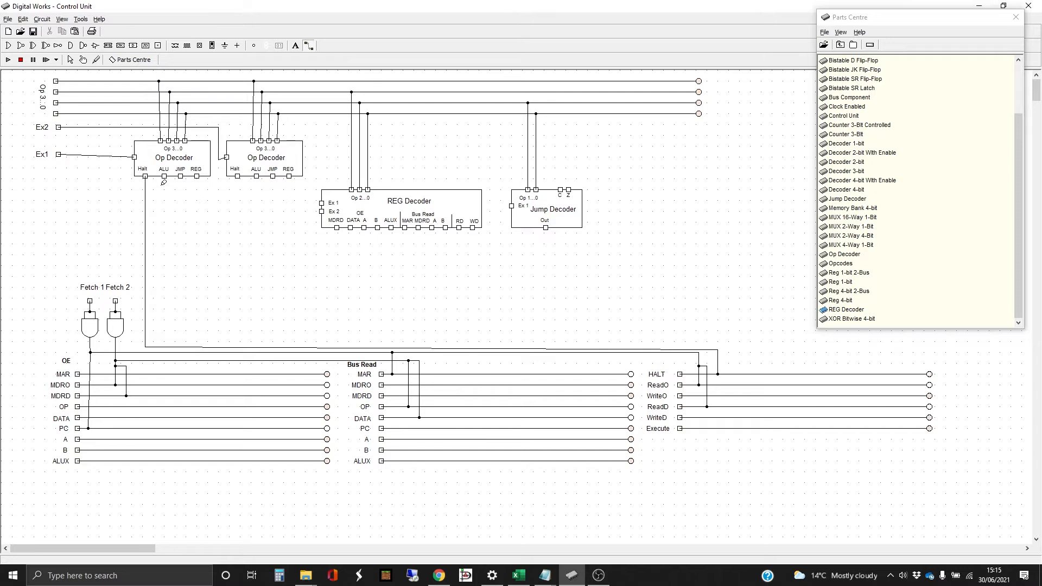
{"action": "left_click_drag", "start_coordinate": [165, 172], "coordinate": [170, 334]}
{"action": "mouse_move", "coordinate": [166, 336]}
{"action": "left_mouse_down"}
{"action": "mouse_move", "coordinate": [735, 336]}
{"action": "mouse_move", "coordinate": [729, 426]}
{"action": "left_mouse_up"}
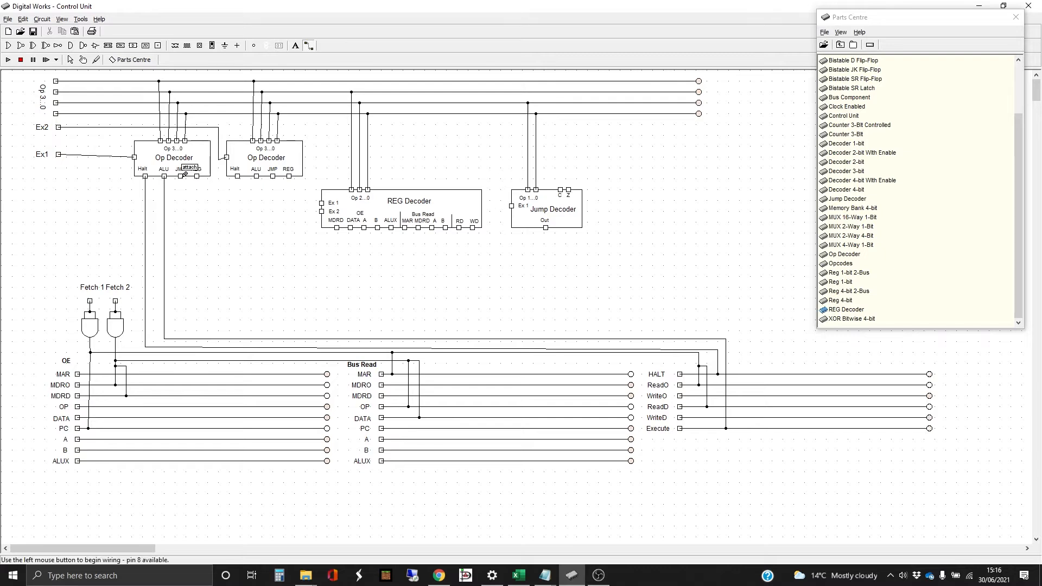
{"action": "mouse_move", "coordinate": [182, 175]}
{"action": "left_mouse_down"}
{"action": "mouse_move", "coordinate": [183, 186]}
{"action": "mouse_move", "coordinate": [410, 181]}
{"action": "mouse_move", "coordinate": [184, 183]}
{"action": "left_mouse_up"}
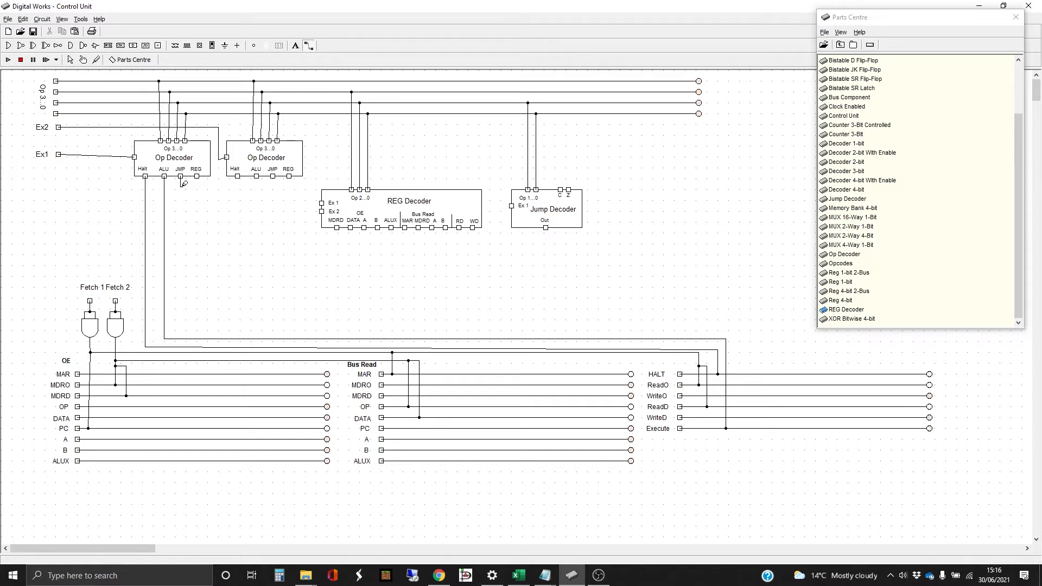
{"action": "right_click", "coordinate": [182, 190]}
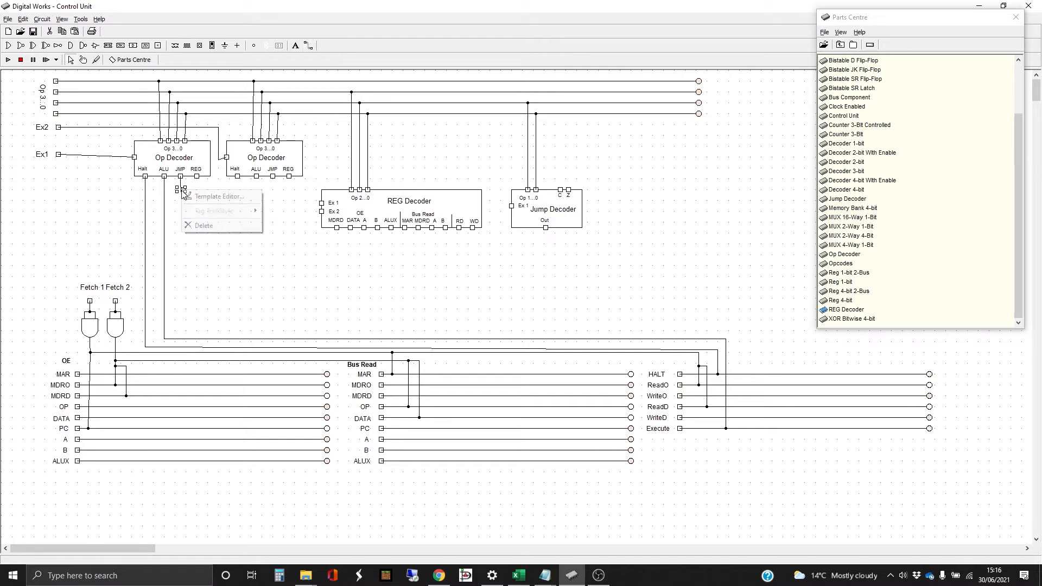
{"action": "left_click", "coordinate": [210, 197]}
{"action": "left_click", "coordinate": [685, 170]}
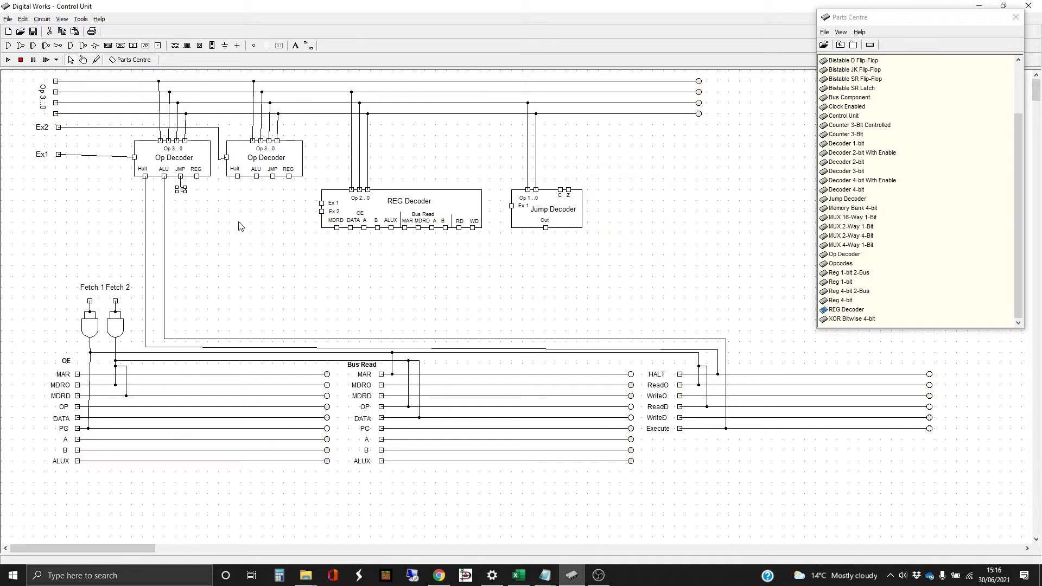
{"action": "key", "text": "Delete"}
{"action": "left_click", "coordinate": [503, 315]}
Step: Move the REG Decoder and Jump Decoder together slightly down to leave more room for wiring above them
{"action": "left_click_drag", "start_coordinate": [650, 278], "coordinate": [309, 174]}
{"action": "left_click_drag", "start_coordinate": [417, 201], "coordinate": [418, 204]}
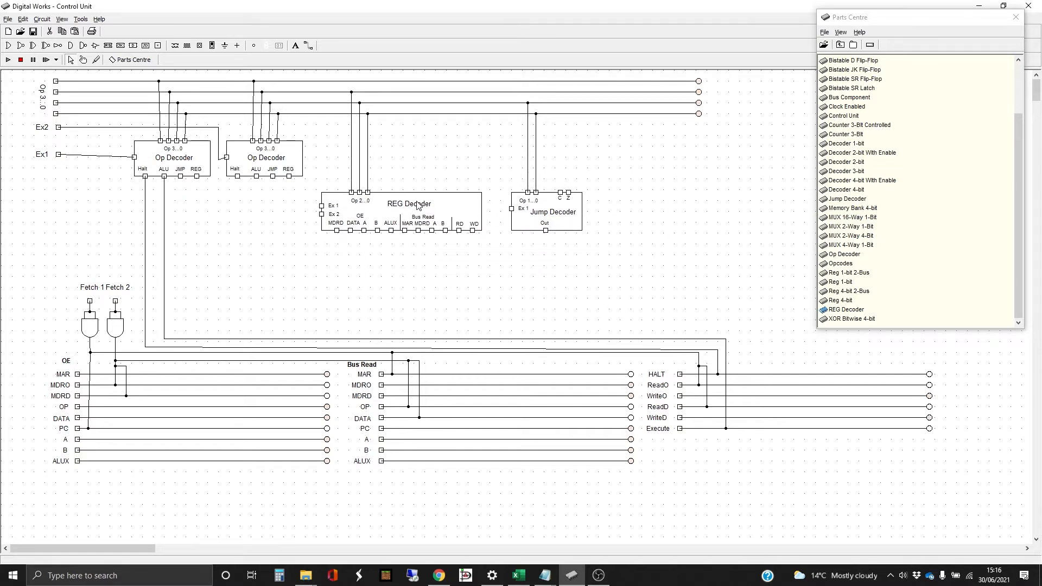
Step: Wire the left Op Decoder's JMP output to the Jump Decoder's Ex 1, and the left and right REG outputs to the REG Decoder's Ex 1 and Ex 2
{"action": "left_click", "coordinate": [307, 48]}
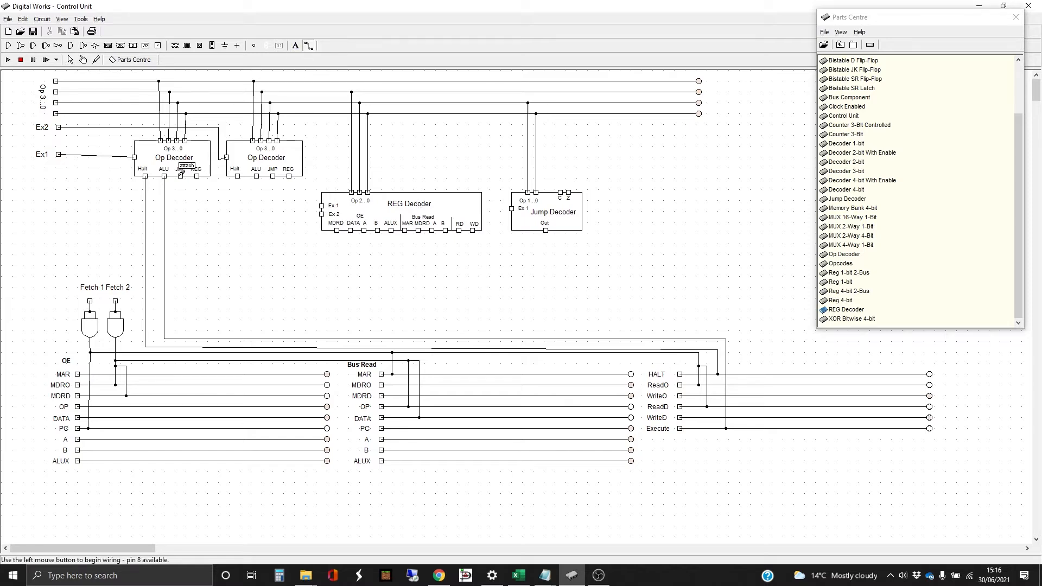
{"action": "left_click_drag", "start_coordinate": [181, 179], "coordinate": [514, 208]}
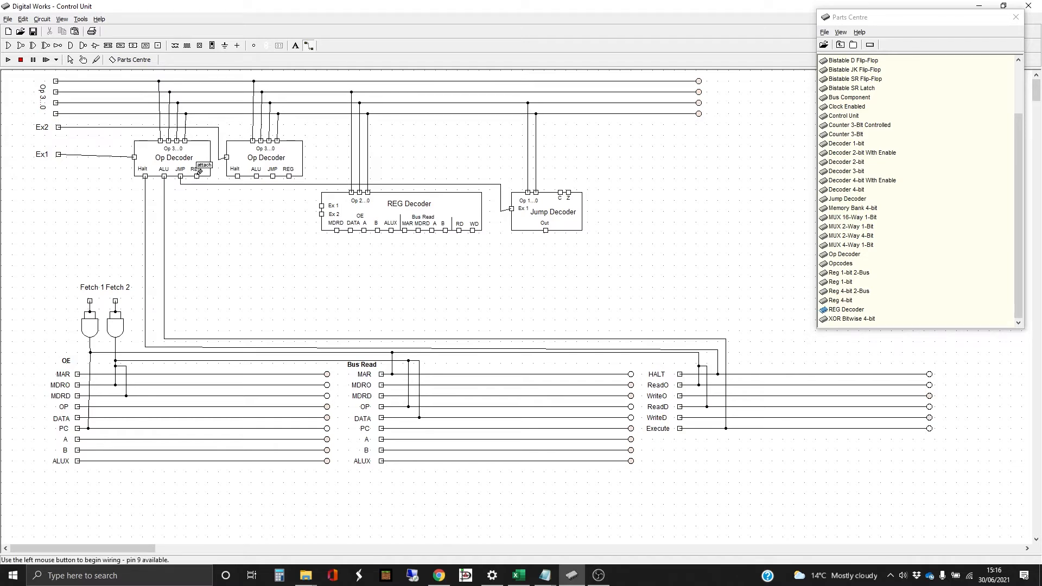
{"action": "left_click_drag", "start_coordinate": [197, 174], "coordinate": [322, 214]}
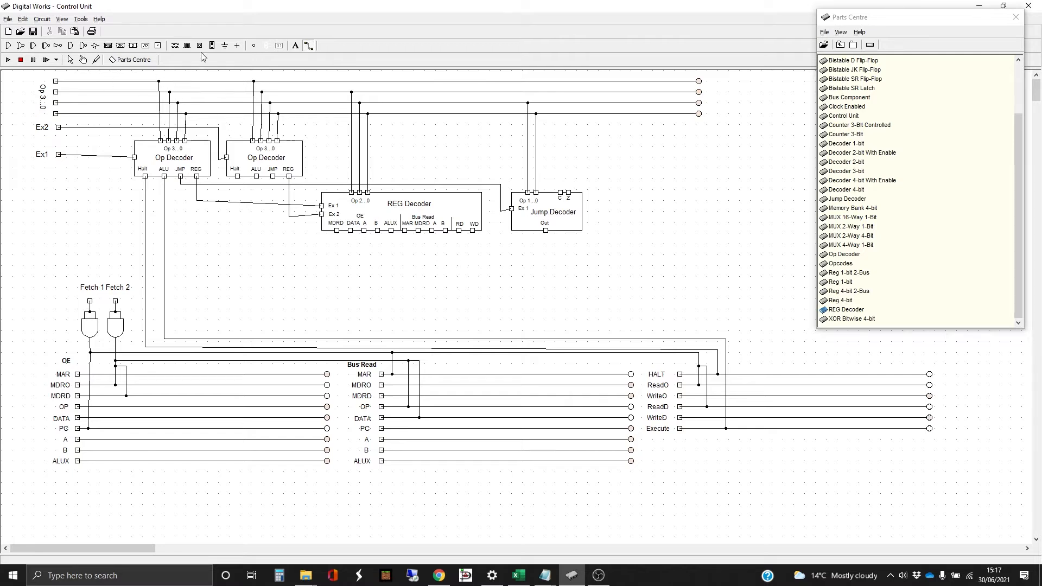
Step: Place two tags side by side just above the Jump Decoder's C and Z inputs
{"action": "left_click", "coordinate": [157, 45]}
{"action": "left_click", "coordinate": [560, 174]}
{"action": "left_click", "coordinate": [571, 174]}
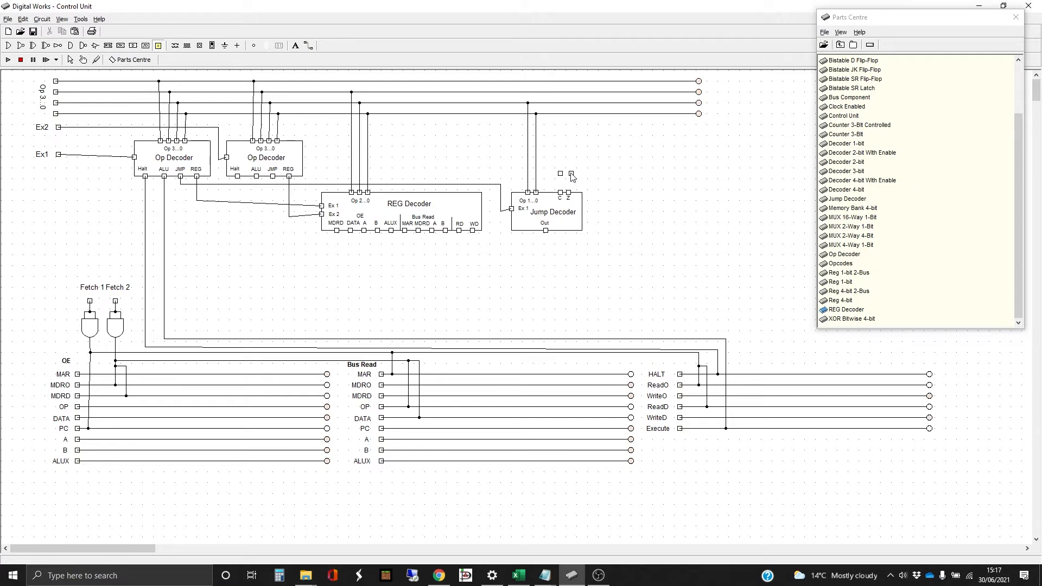
Step: Wire the two tags to the Jump Decoder's C and Z inputs and label them C and Z
{"action": "left_click", "coordinate": [308, 45]}
{"action": "mouse_move", "coordinate": [562, 172]}
{"action": "left_mouse_down"}
{"action": "mouse_move", "coordinate": [561, 192]}
{"action": "mouse_move", "coordinate": [572, 176]}
{"action": "mouse_move", "coordinate": [568, 192]}
{"action": "left_mouse_up"}
{"action": "left_click", "coordinate": [295, 45]}
{"action": "left_click", "coordinate": [559, 161]}
{"action": "left_click_drag", "start_coordinate": [494, 314], "coordinate": [460, 319]}
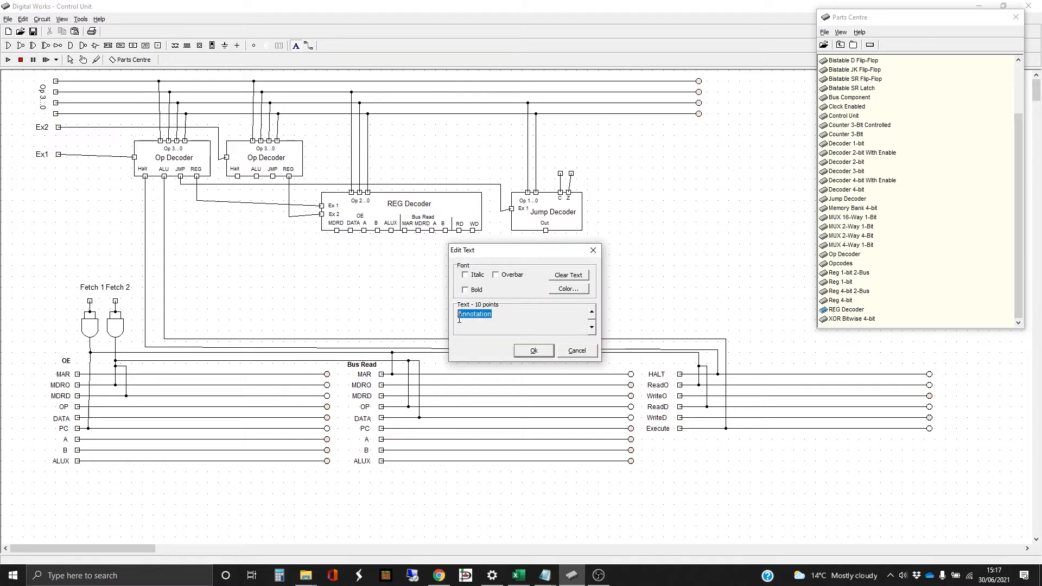
{"action": "type", "text": "C  Z"}
{"action": "key", "text": "Return"}
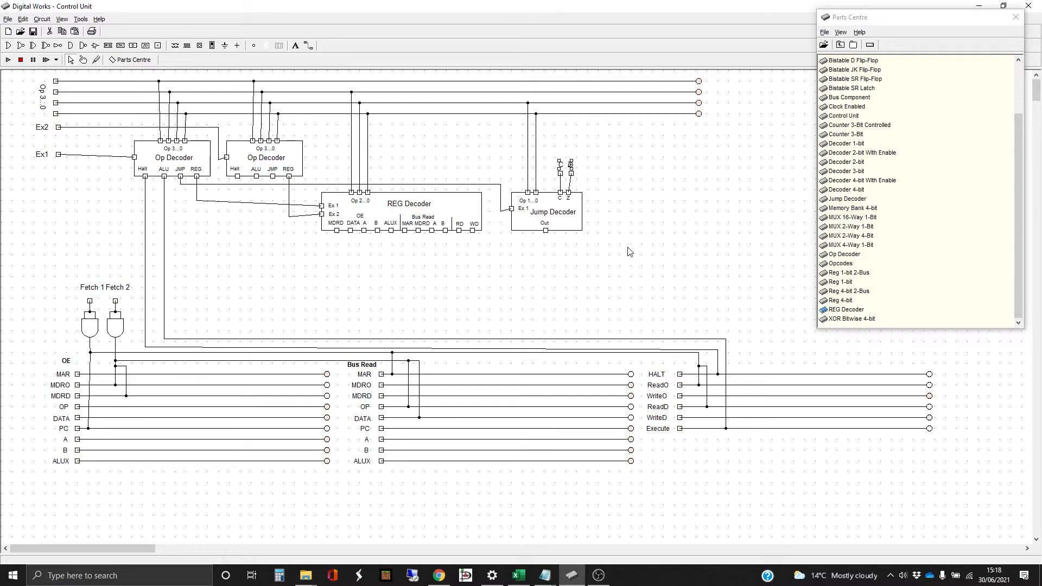
{"action": "left_click", "coordinate": [644, 233]}
Step: Wire the Jump Decoder's Out to the Bus Read PC line, with a branch to the OE DATA line
{"action": "left_click", "coordinate": [308, 47]}
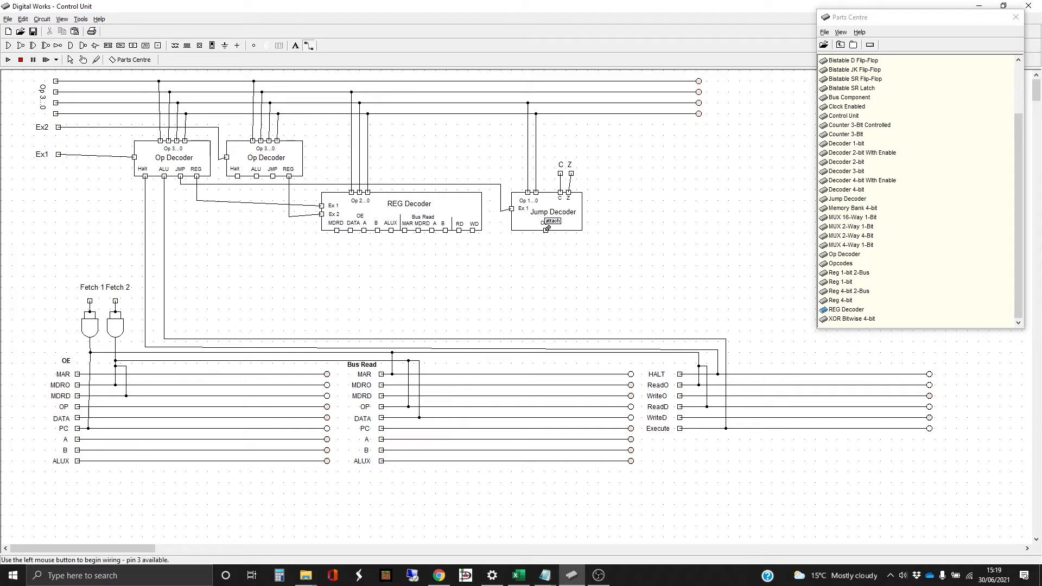
{"action": "left_click_drag", "start_coordinate": [547, 230], "coordinate": [546, 331]}
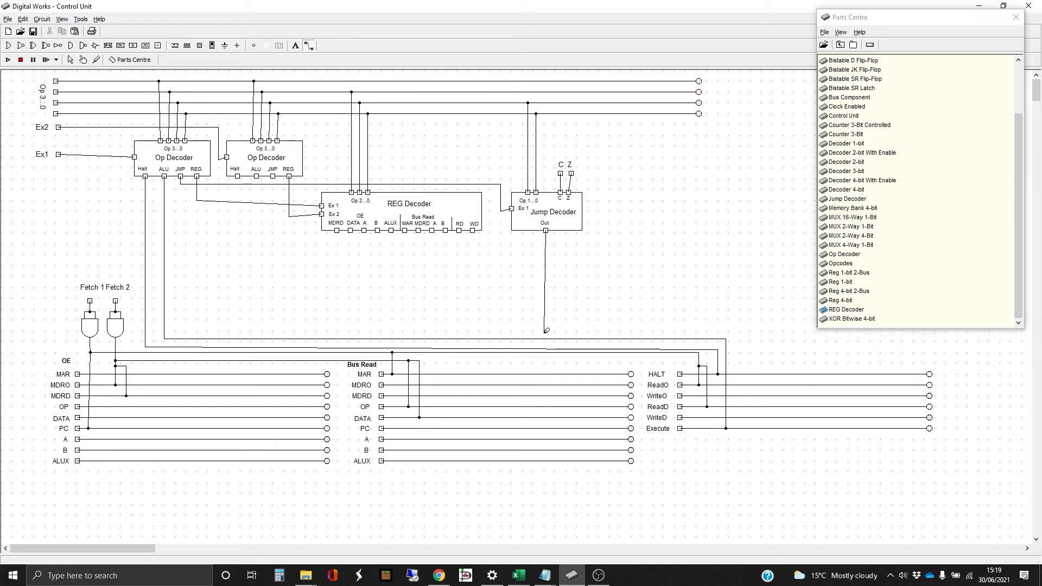
{"action": "left_click_drag", "start_coordinate": [546, 330], "coordinate": [546, 425]}
{"action": "mouse_move", "coordinate": [544, 330]}
{"action": "left_mouse_down"}
{"action": "mouse_move", "coordinate": [176, 327]}
{"action": "mouse_move", "coordinate": [174, 417]}
{"action": "left_mouse_up"}
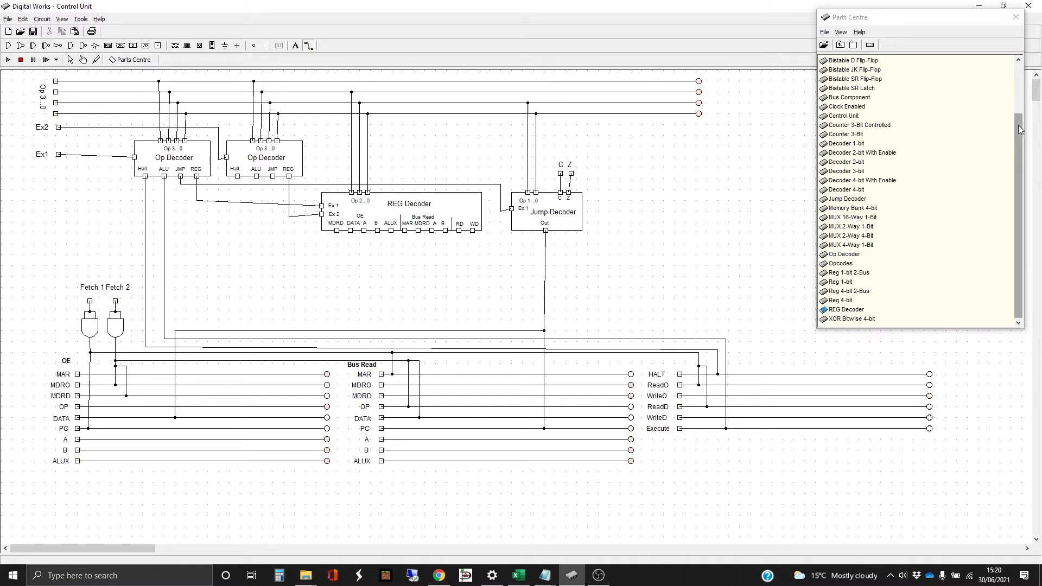
Step: Add an SR Flip-Flop beside the Jump Decoder and wire its Q output to a new tag next to it
{"action": "left_click_drag", "start_coordinate": [1019, 130], "coordinate": [1019, 80]}
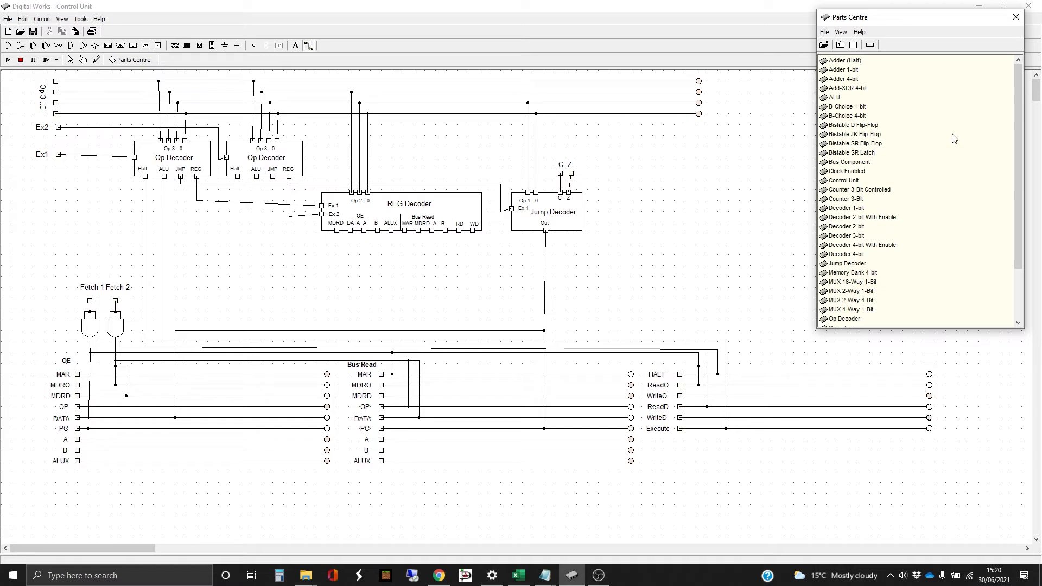
{"action": "left_click_drag", "start_coordinate": [860, 143], "coordinate": [692, 212]}
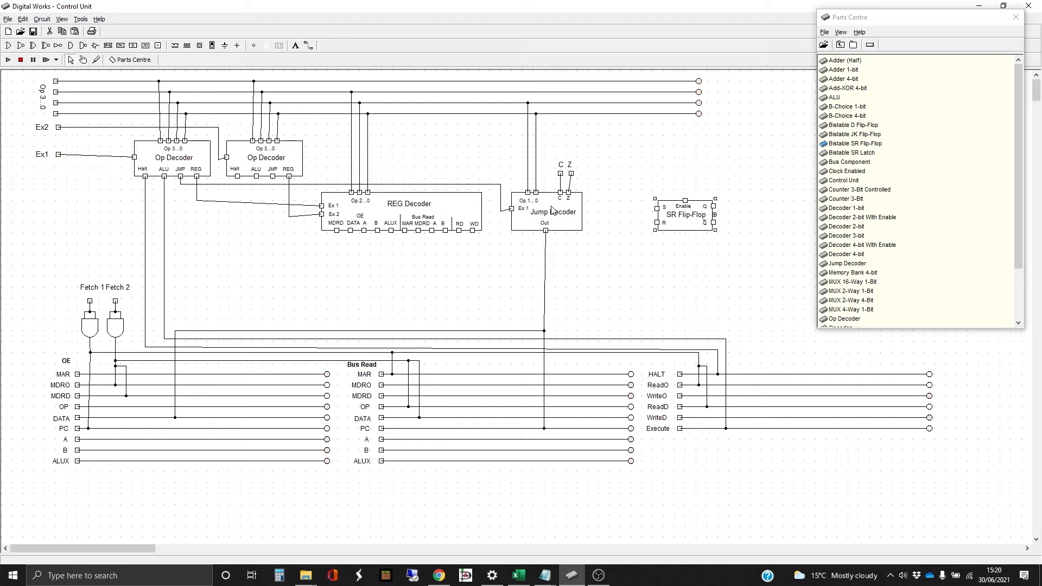
{"action": "left_click", "coordinate": [158, 45]}
{"action": "left_click", "coordinate": [749, 206]}
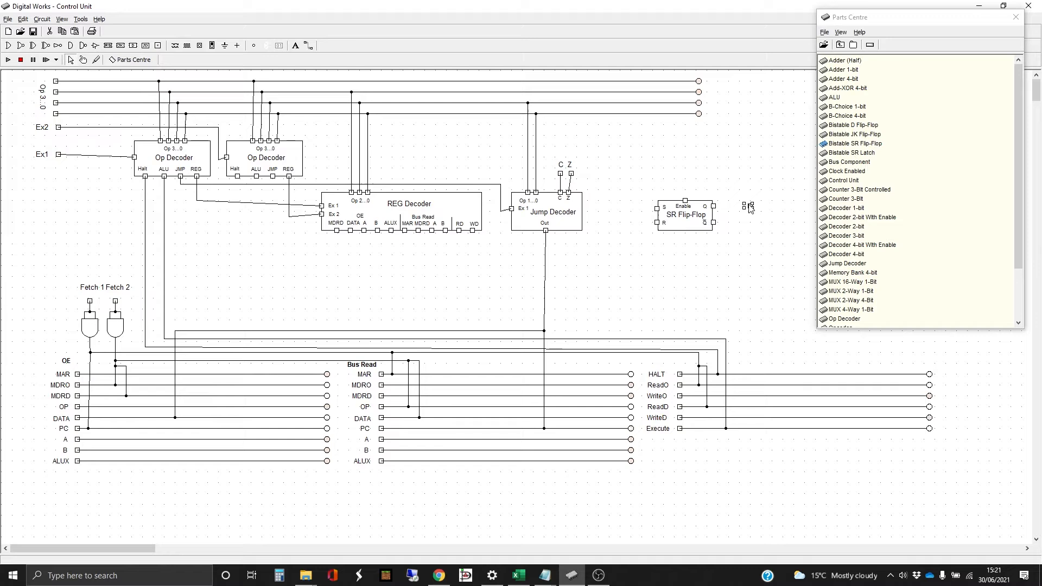
{"action": "left_click", "coordinate": [309, 45]}
{"action": "left_click_drag", "start_coordinate": [714, 206], "coordinate": [750, 206]}
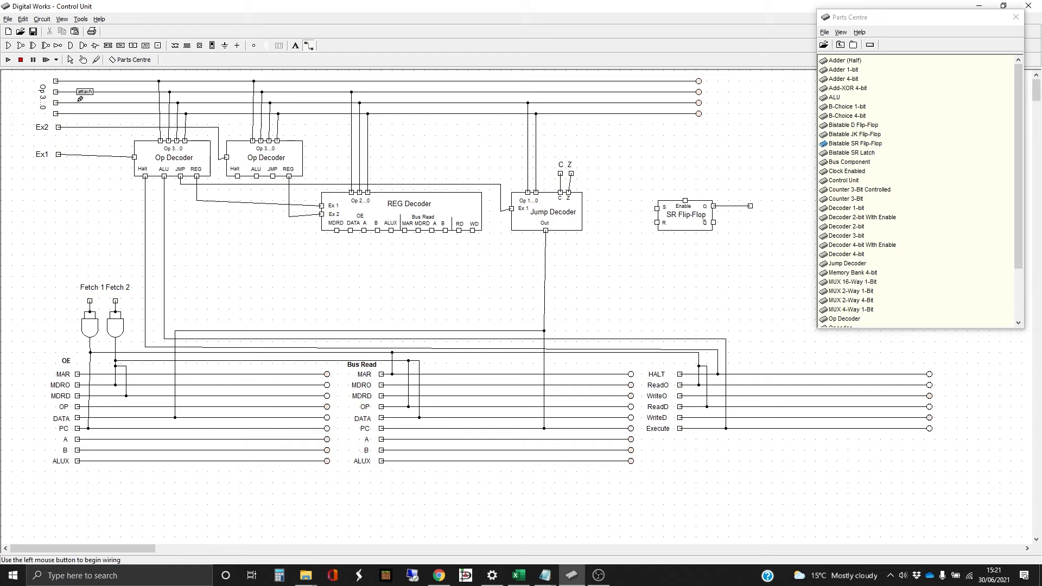
Step: Label the tag beside the SR Flip-Flop Inc
{"action": "left_click", "coordinate": [296, 46]}
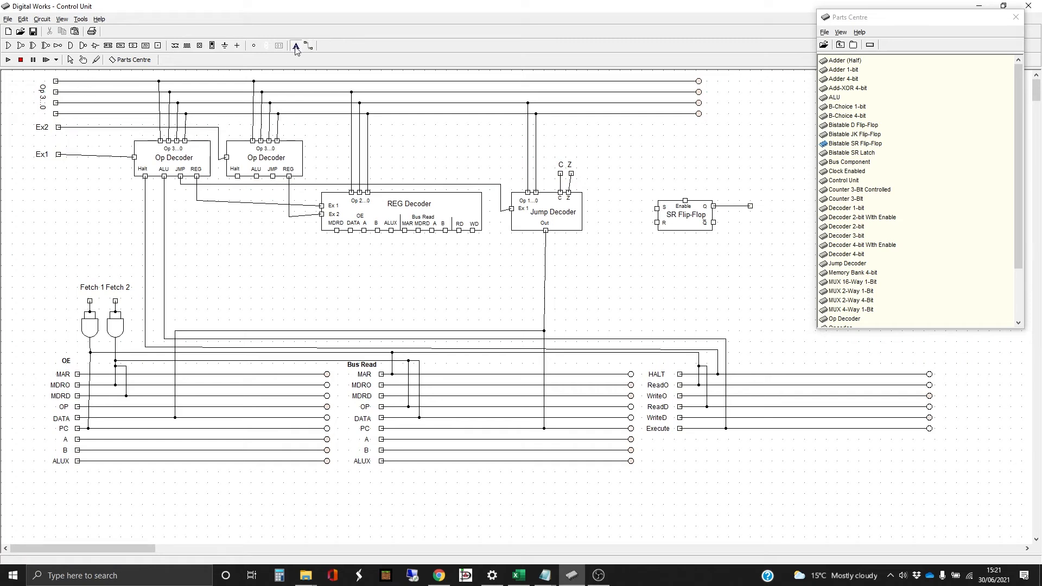
{"action": "left_click", "coordinate": [761, 208]}
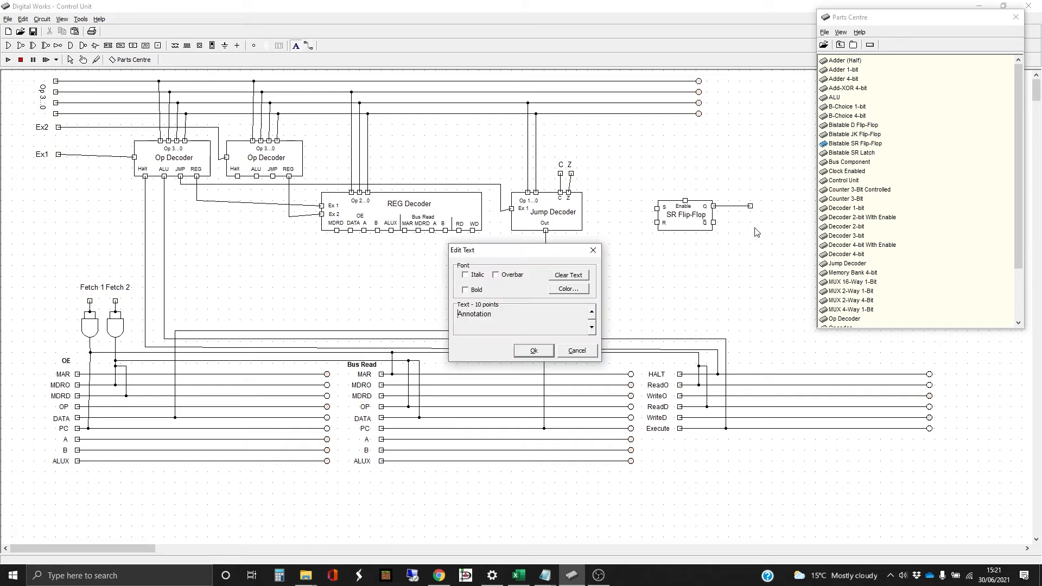
{"action": "left_click_drag", "start_coordinate": [505, 320], "coordinate": [448, 320]}
{"action": "type", "text": "Inc"}
{"action": "key", "text": "Return"}
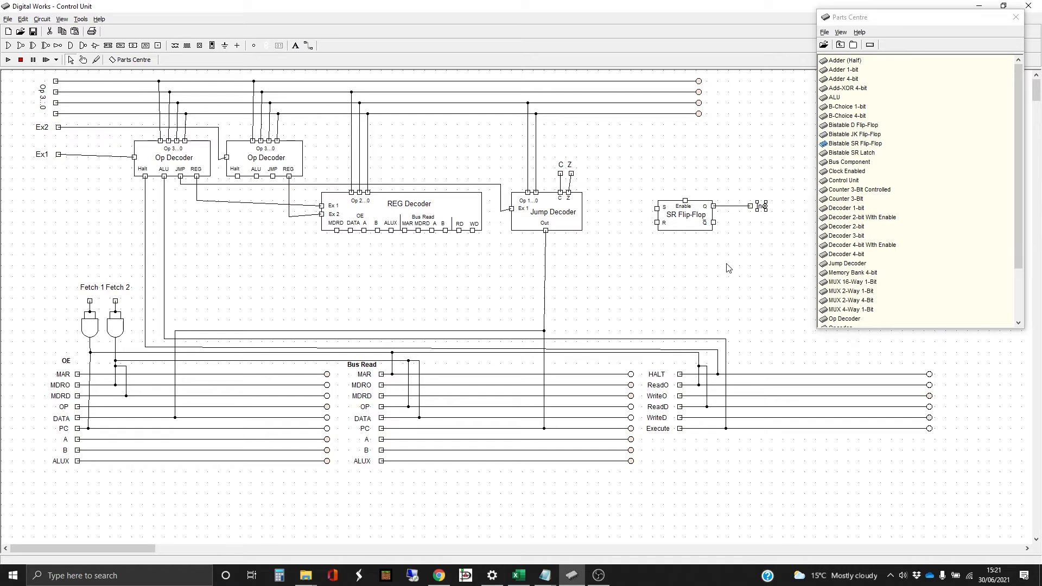
{"action": "left_click", "coordinate": [750, 242]}
Step: Wire the Jump Decoder's Out to the SR Flip-Flop's R input and the Fetch 1 line to its S input
{"action": "left_click", "coordinate": [307, 47]}
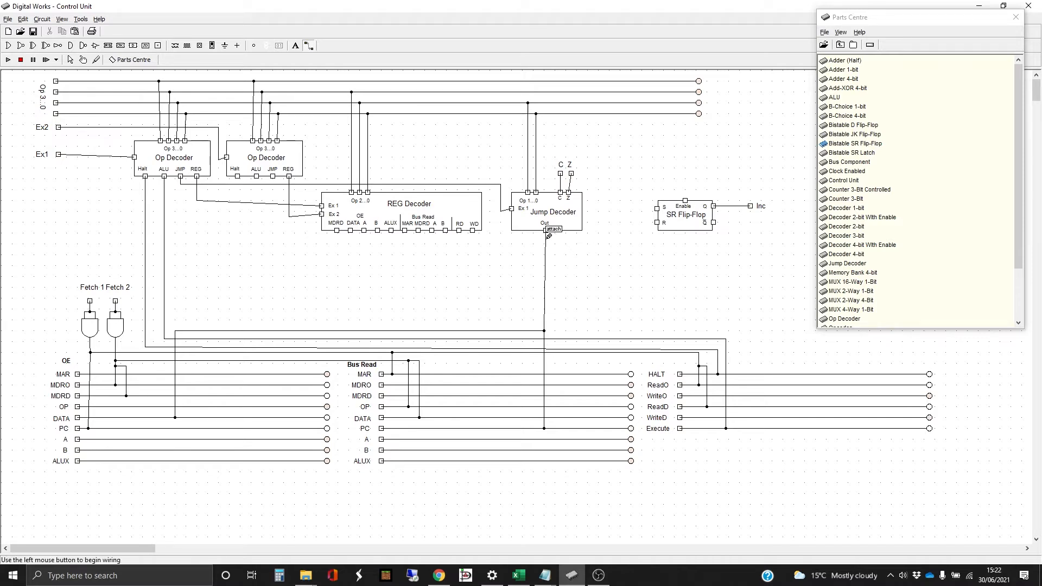
{"action": "mouse_move", "coordinate": [548, 235]}
{"action": "left_mouse_down"}
{"action": "mouse_move", "coordinate": [647, 236]}
{"action": "mouse_move", "coordinate": [657, 222]}
{"action": "left_mouse_up"}
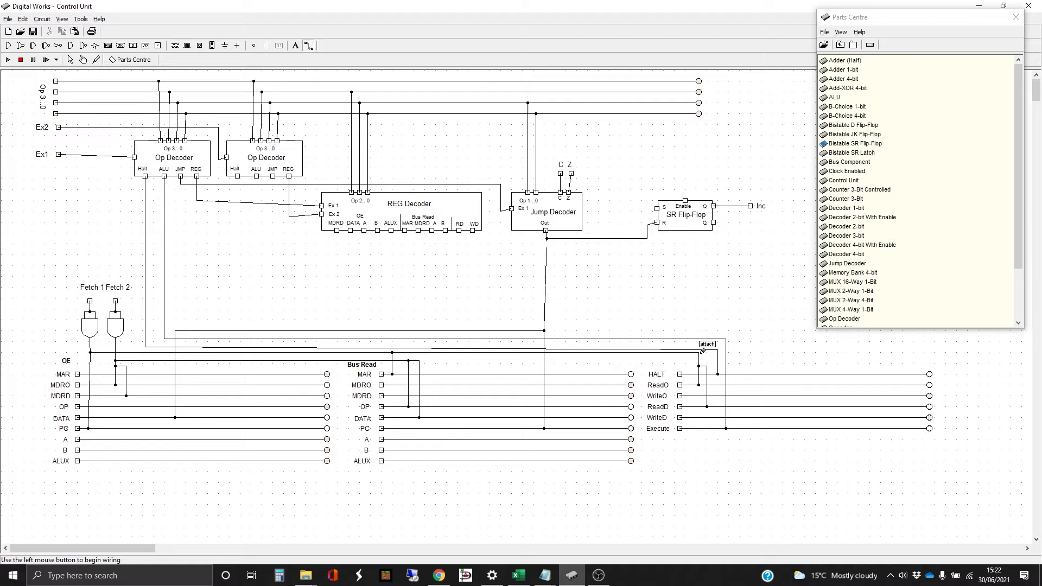
{"action": "mouse_move", "coordinate": [703, 351]}
{"action": "left_mouse_down"}
{"action": "mouse_move", "coordinate": [698, 232]}
{"action": "mouse_move", "coordinate": [698, 242]}
{"action": "mouse_move", "coordinate": [638, 242]}
{"action": "left_mouse_up"}
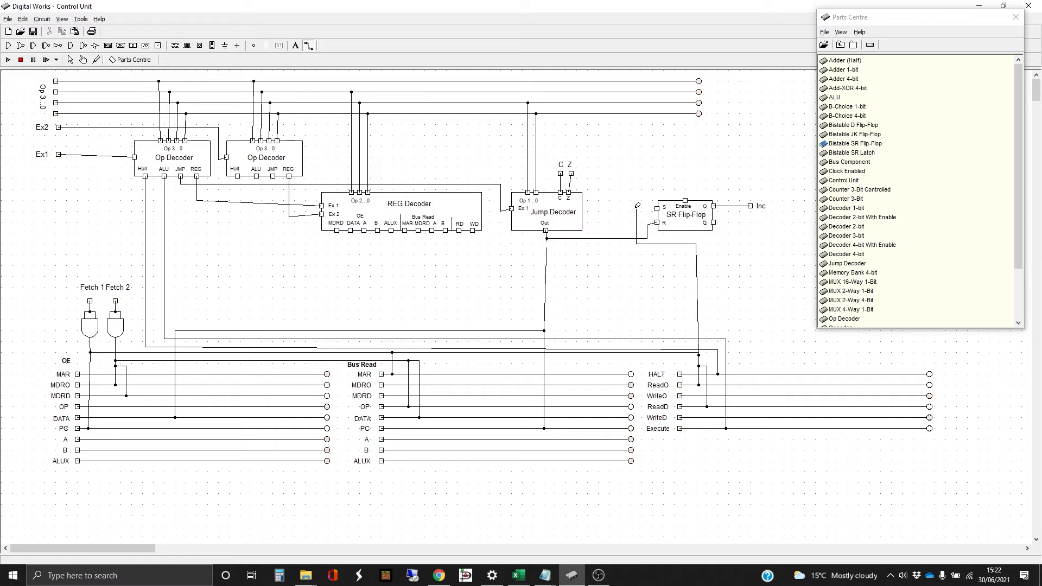
{"action": "left_click_drag", "start_coordinate": [638, 205], "coordinate": [657, 208]}
Step: Delete the SR Flip-Flop together with its wires
{"action": "left_click", "coordinate": [70, 60]}
{"action": "left_click_drag", "start_coordinate": [642, 176], "coordinate": [743, 239]}
{"action": "key", "text": "Delete"}
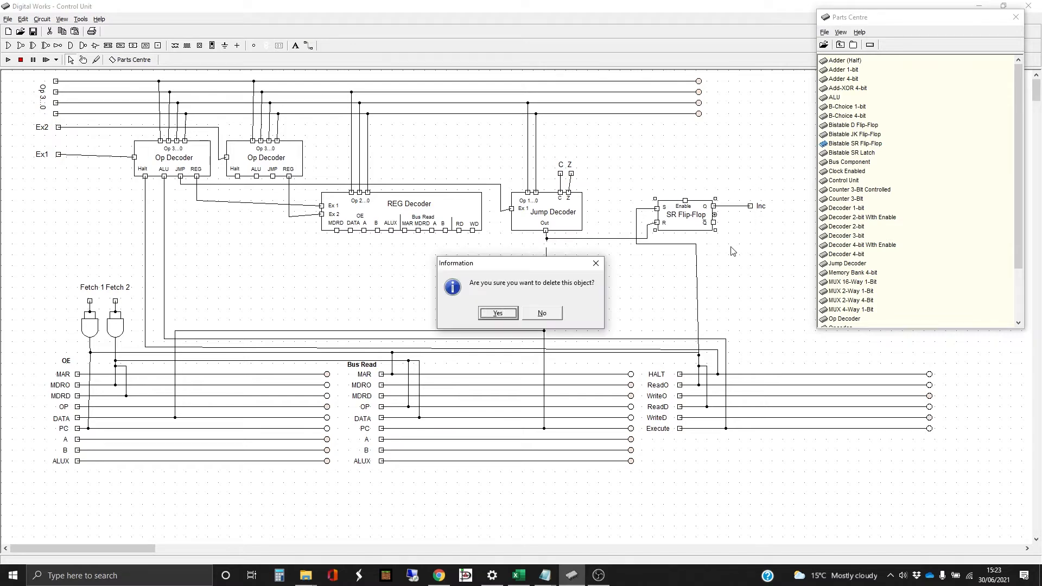
{"action": "left_click", "coordinate": [498, 313]}
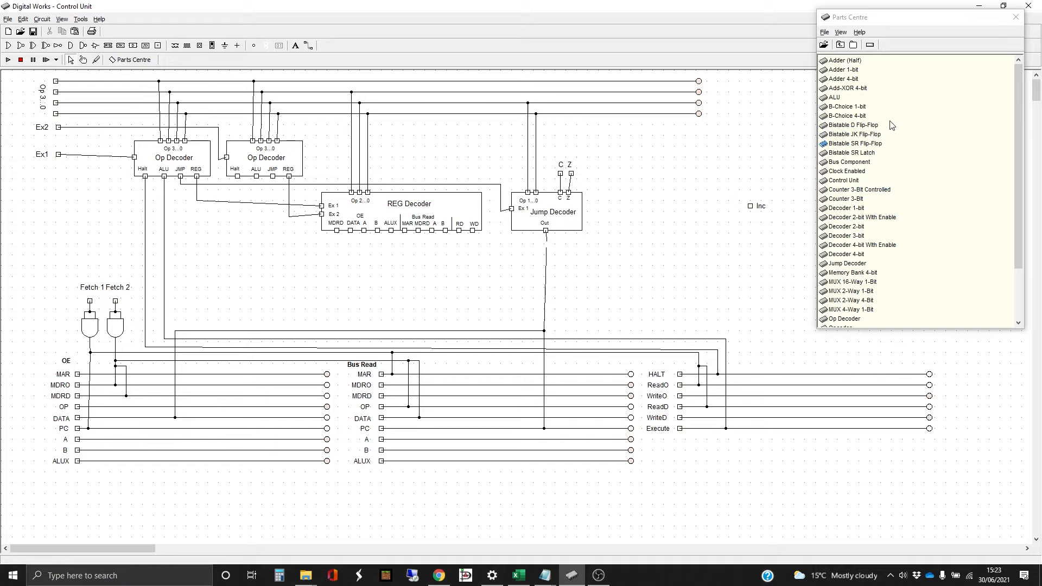
Step: Place an SR Latch beside the Inc tag, rotate it so its outputs face the tag, and align the tag and label with Q
{"action": "left_click_drag", "start_coordinate": [867, 152], "coordinate": [711, 215]}
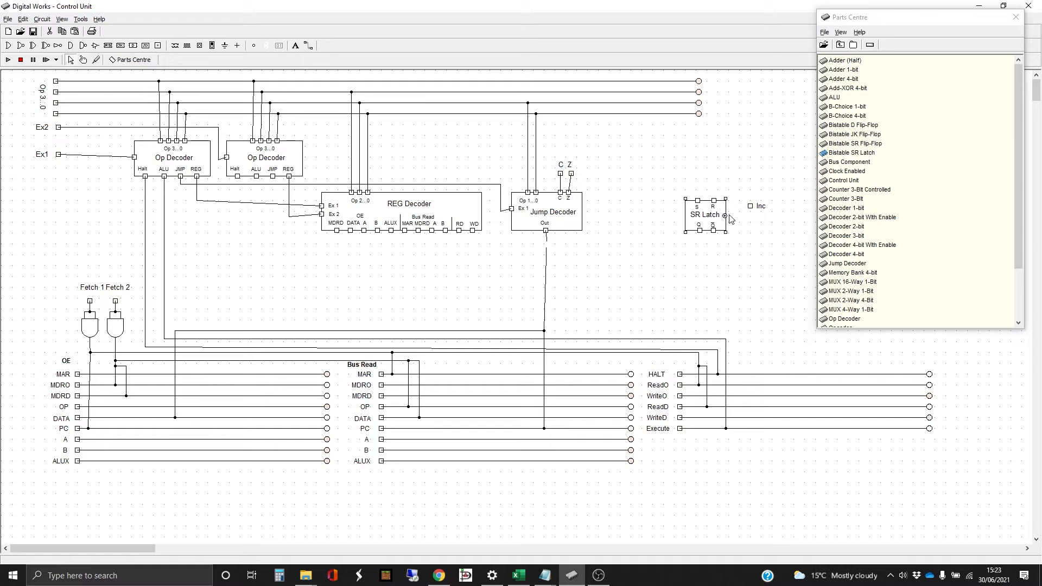
{"action": "mouse_move", "coordinate": [725, 215]}
{"action": "left_mouse_down"}
{"action": "mouse_move", "coordinate": [730, 205]}
{"action": "mouse_move", "coordinate": [709, 188]}
{"action": "mouse_move", "coordinate": [708, 209]}
{"action": "mouse_move", "coordinate": [726, 211]}
{"action": "left_mouse_up"}
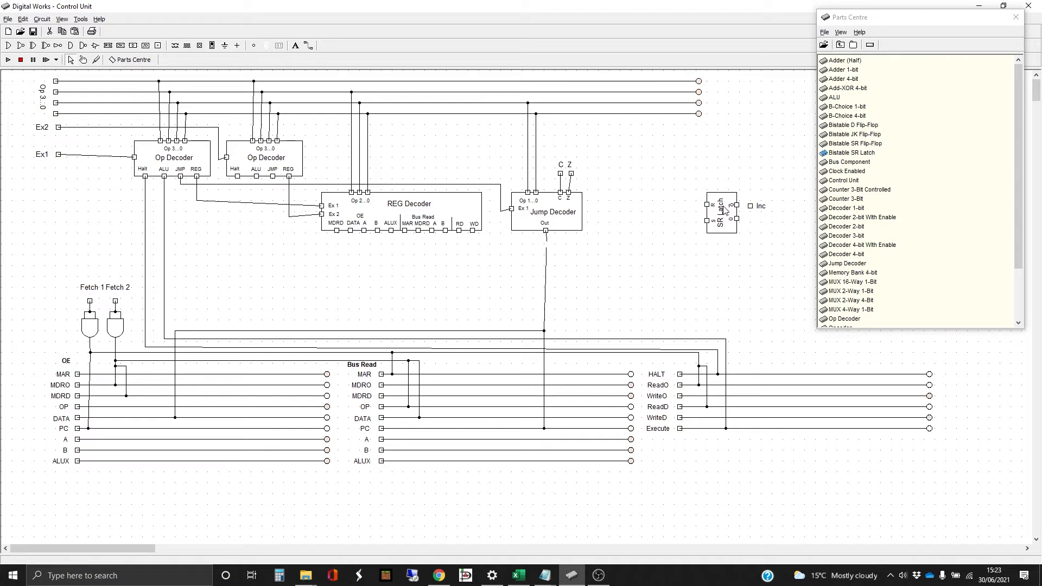
{"action": "left_click", "coordinate": [760, 206]}
{"action": "left_click_drag", "start_coordinate": [745, 190], "coordinate": [750, 227]}
Step: Wire the SR Latch's Q output to the Inc tag and the Jump Decoder's Out to the latch's R input
{"action": "left_click", "coordinate": [309, 46]}
{"action": "left_click_drag", "start_coordinate": [549, 239], "coordinate": [707, 202]}
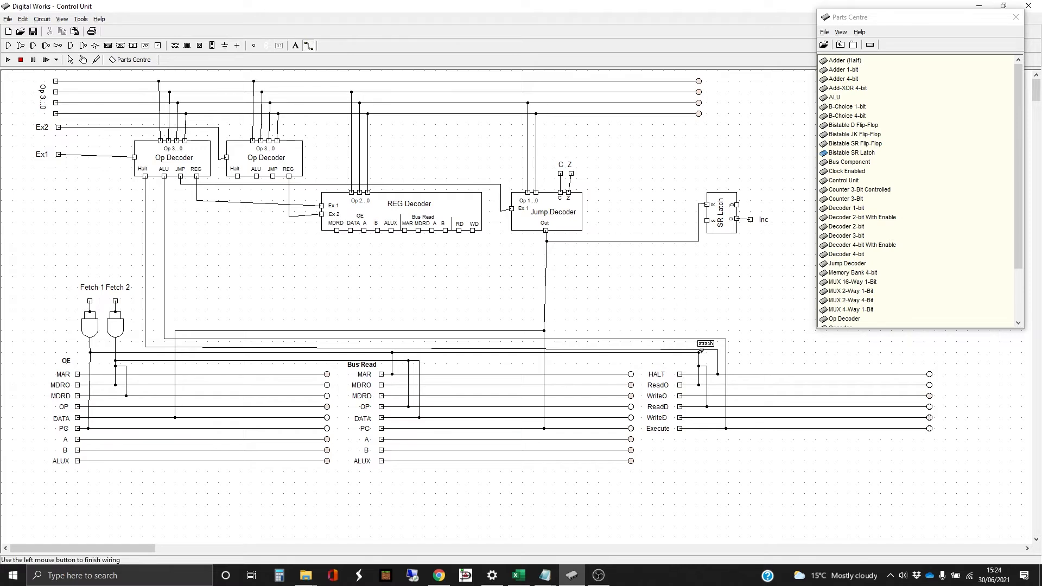
Step: Try to run a wire from the Fetch 1 line straight up towards the SR Latch's S input
{"action": "left_click_drag", "start_coordinate": [701, 352], "coordinate": [701, 242]}
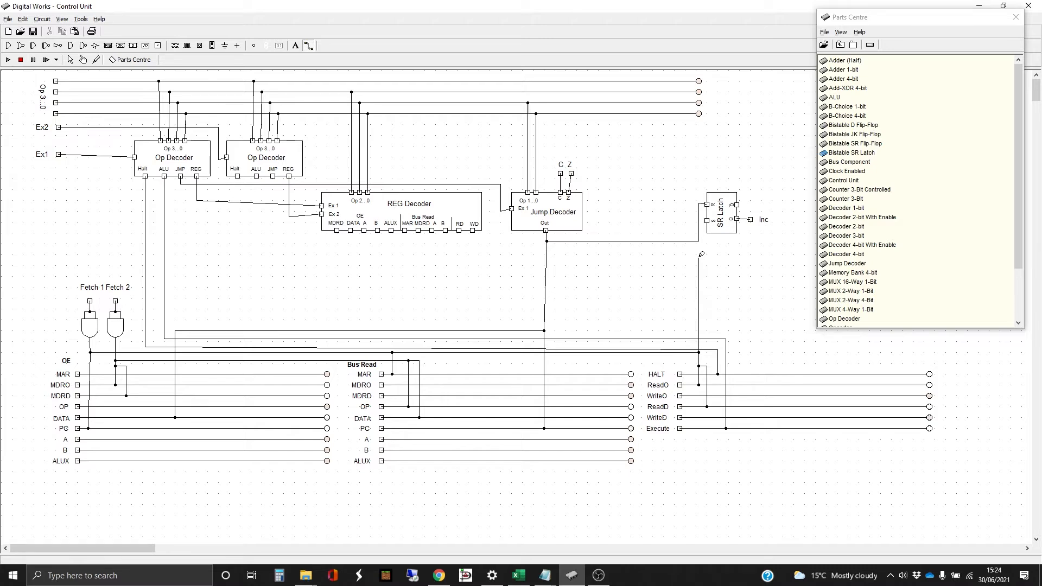
{"action": "right_click", "coordinate": [701, 254]}
{"action": "left_click", "coordinate": [722, 267]}
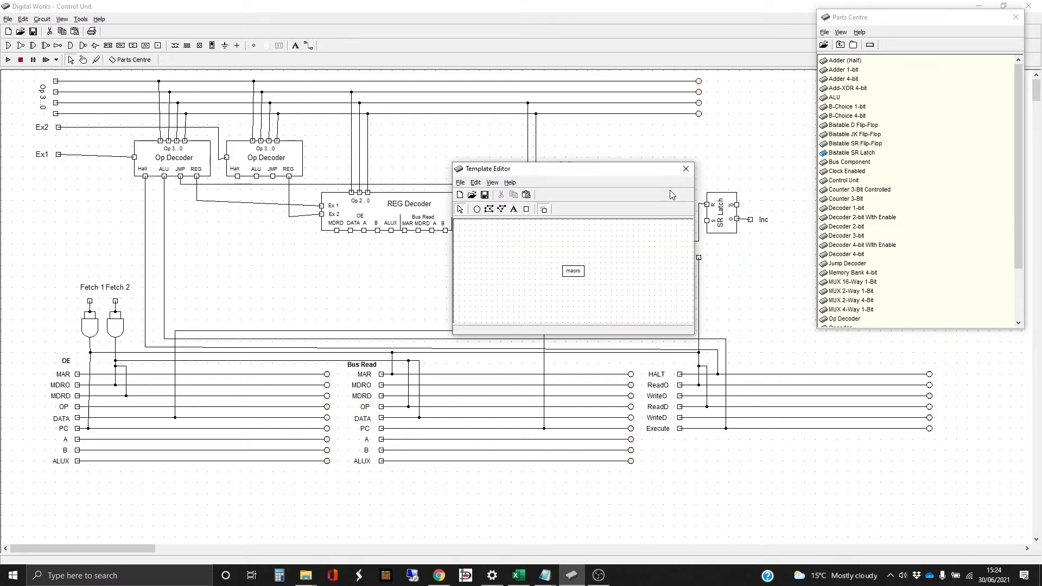
{"action": "left_click", "coordinate": [687, 169]}
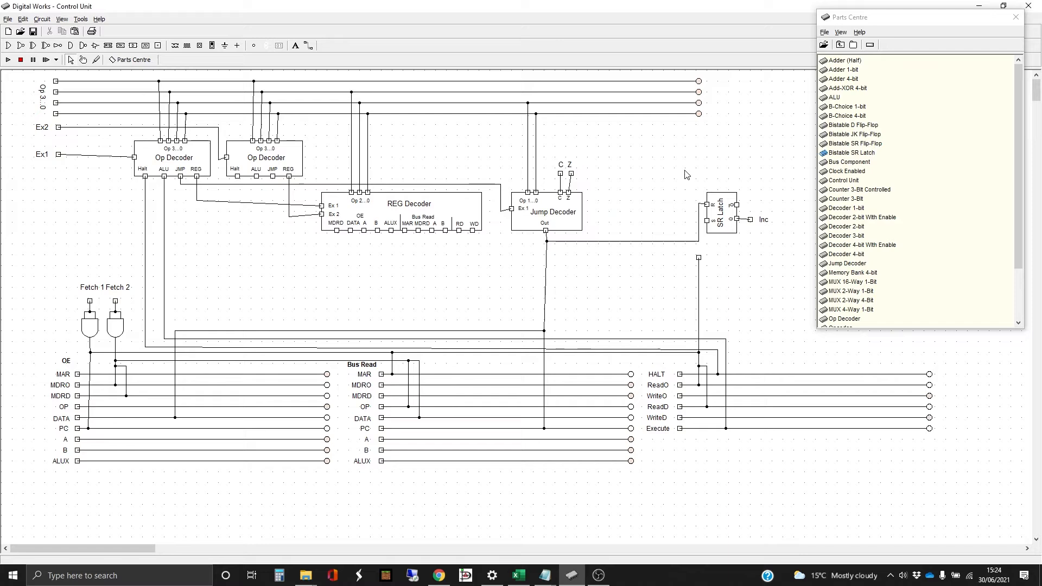
Step: Delete the wire into the SR Latch's R input and the loose tag with its wire below the latch
{"action": "left_click", "coordinate": [699, 234]}
{"action": "key", "text": "Delete"}
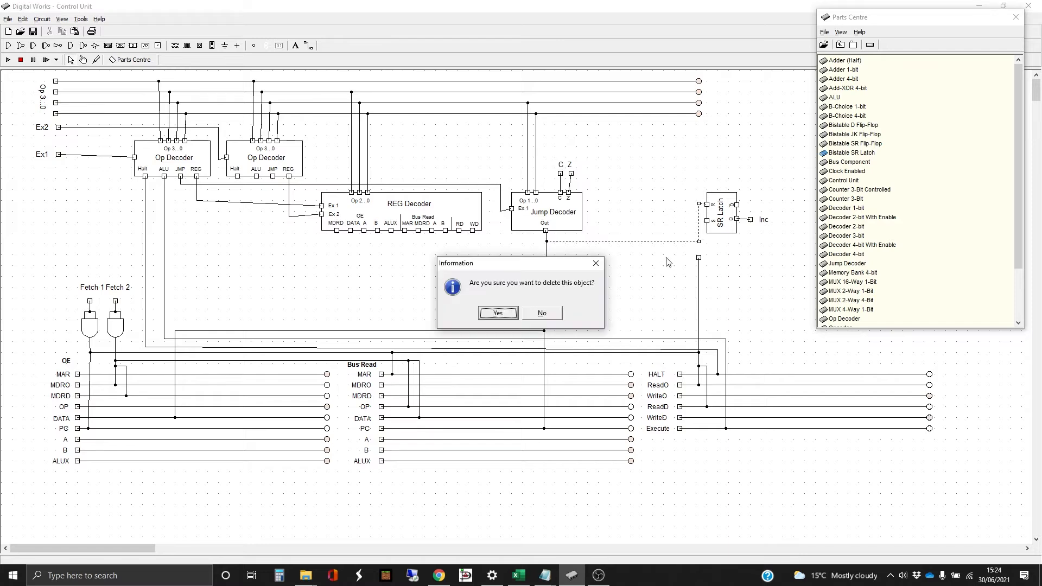
{"action": "left_click", "coordinate": [493, 314]}
{"action": "left_click", "coordinate": [698, 258]}
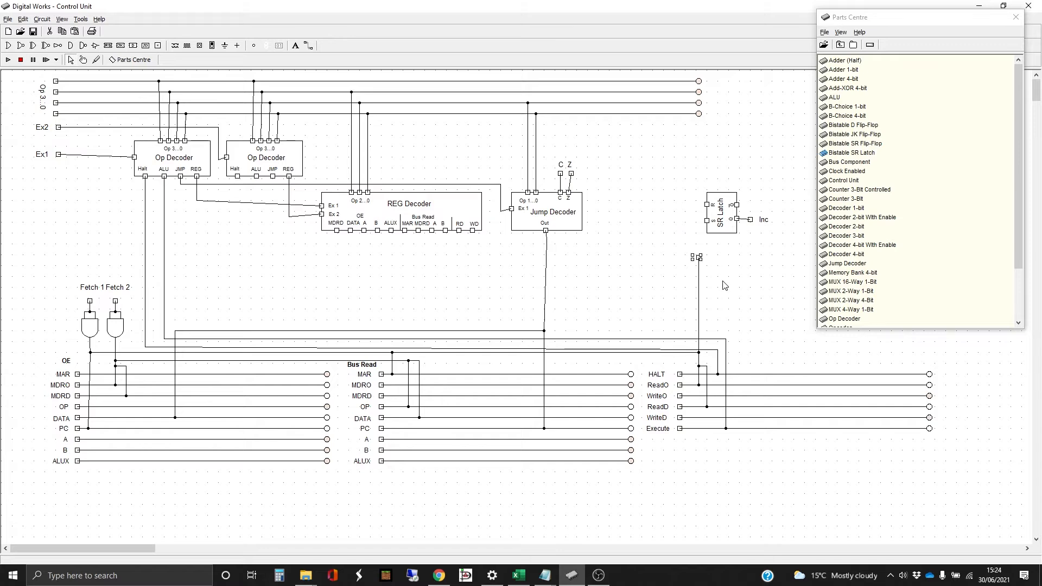
{"action": "key", "text": "Delete"}
{"action": "left_click", "coordinate": [505, 316]}
Step: Wire the Fetch 1 line to the SR Latch's S, the Jump Decoder's Out to its R, and the REG Decoder's WD to WriteD
{"action": "left_click", "coordinate": [309, 46]}
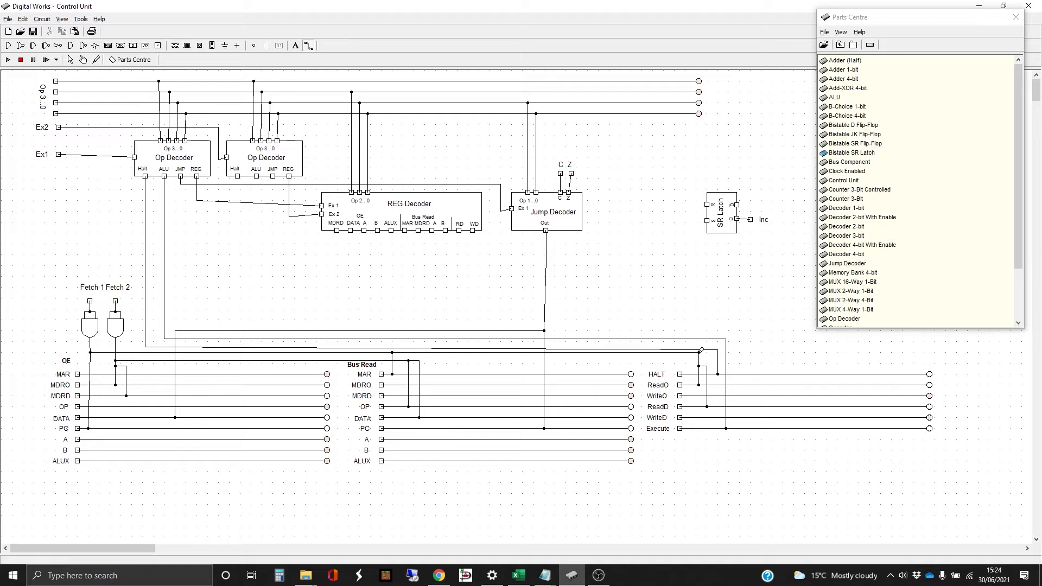
{"action": "mouse_move", "coordinate": [699, 352]}
{"action": "left_mouse_down"}
{"action": "mouse_move", "coordinate": [697, 223]}
{"action": "mouse_move", "coordinate": [706, 220]}
{"action": "left_mouse_up"}
{"action": "mouse_move", "coordinate": [546, 231]}
{"action": "left_mouse_down"}
{"action": "mouse_move", "coordinate": [692, 238]}
{"action": "mouse_move", "coordinate": [694, 201]}
{"action": "mouse_move", "coordinate": [707, 204]}
{"action": "left_mouse_up"}
{"action": "left_click_drag", "start_coordinate": [475, 226], "coordinate": [762, 417]}
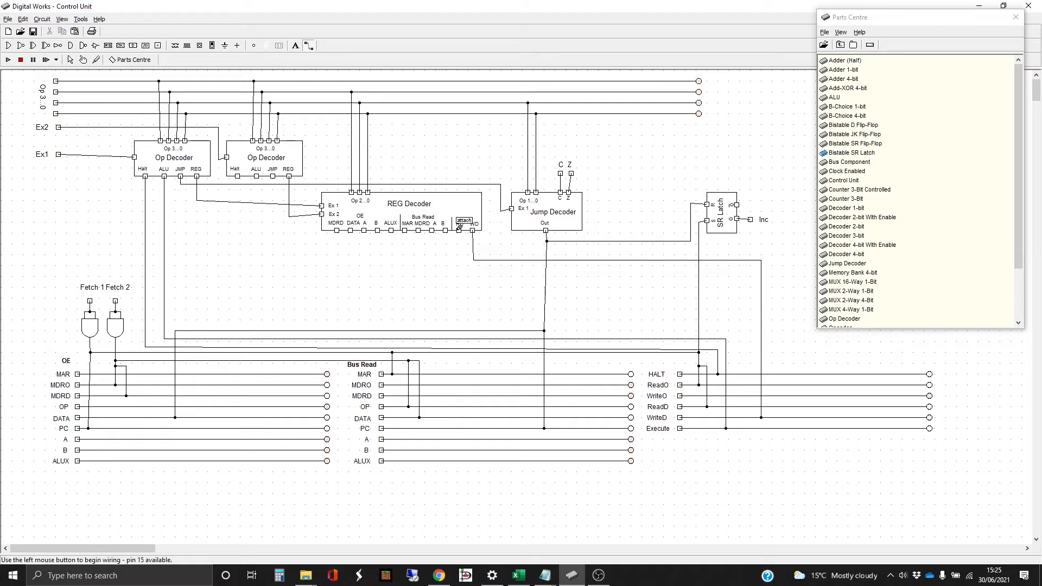
Step: Try to wire the REG Decoder's RD output directly to the ReadD line
{"action": "left_click_drag", "start_coordinate": [460, 228], "coordinate": [747, 267]}
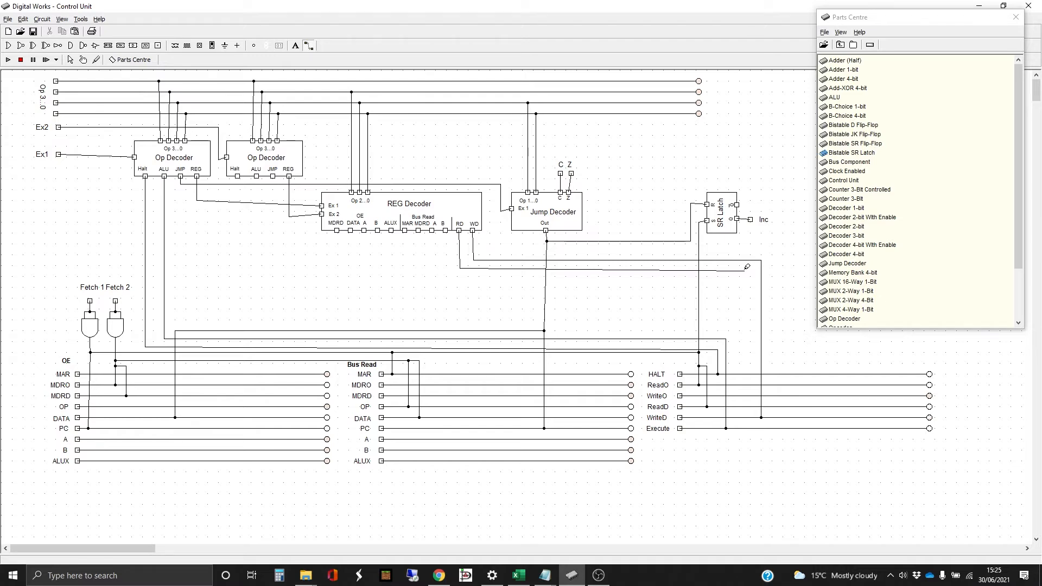
{"action": "left_click_drag", "start_coordinate": [747, 268], "coordinate": [747, 402]}
{"action": "left_click", "coordinate": [747, 403]}
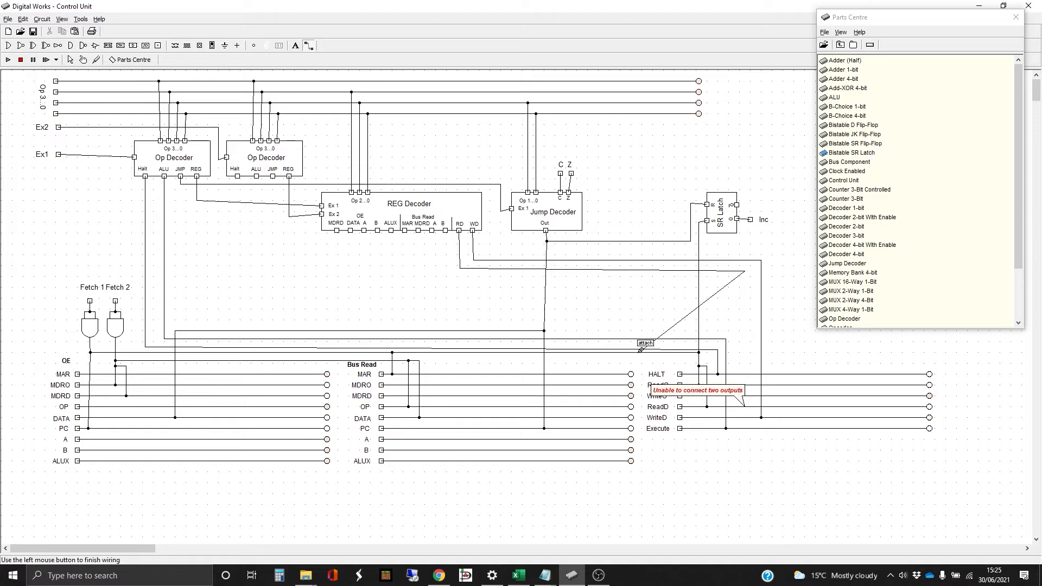
{"action": "left_click", "coordinate": [748, 402]}
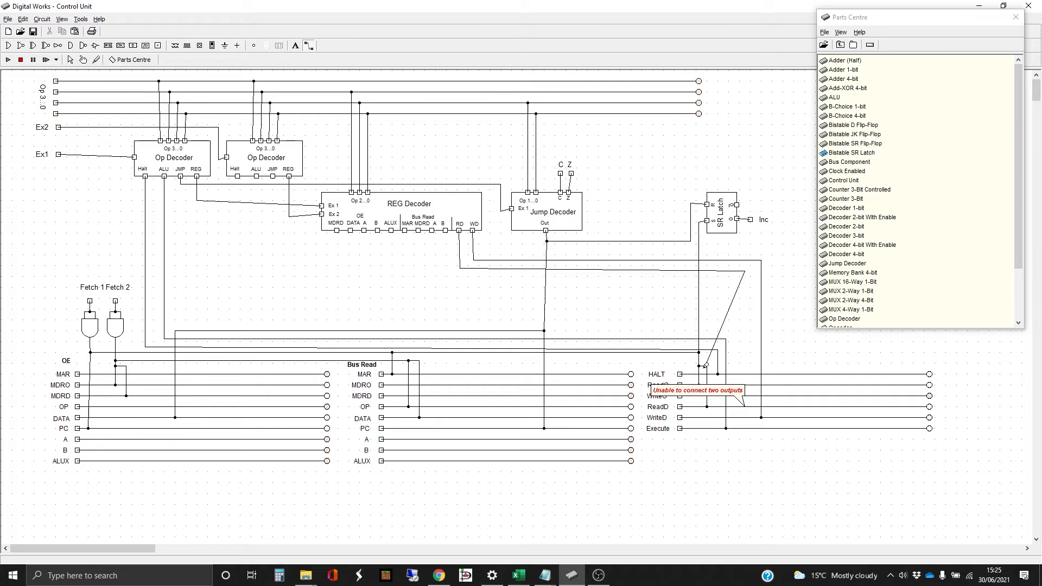
{"action": "right_click", "coordinate": [741, 304]}
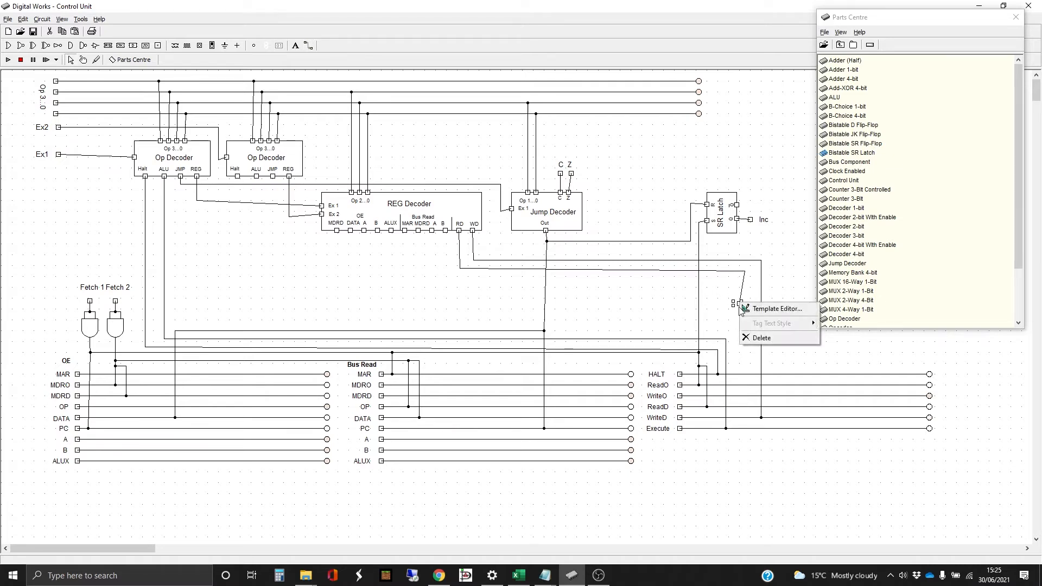
{"action": "left_click", "coordinate": [760, 337]}
{"action": "left_click", "coordinate": [513, 315]}
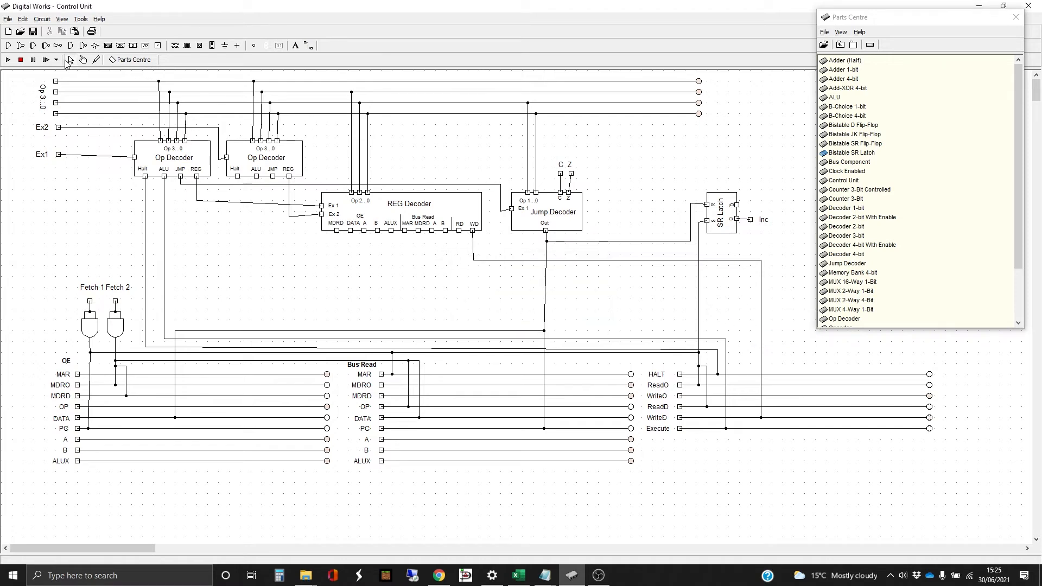
Step: Place an OR gate above the ReadD line, rotated so its output points down
{"action": "left_click", "coordinate": [9, 46]}
{"action": "left_click", "coordinate": [739, 320]}
{"action": "left_click_drag", "start_coordinate": [753, 317], "coordinate": [732, 330]}
{"action": "left_click_drag", "start_coordinate": [739, 334], "coordinate": [748, 326]}
{"action": "left_click", "coordinate": [747, 326]}
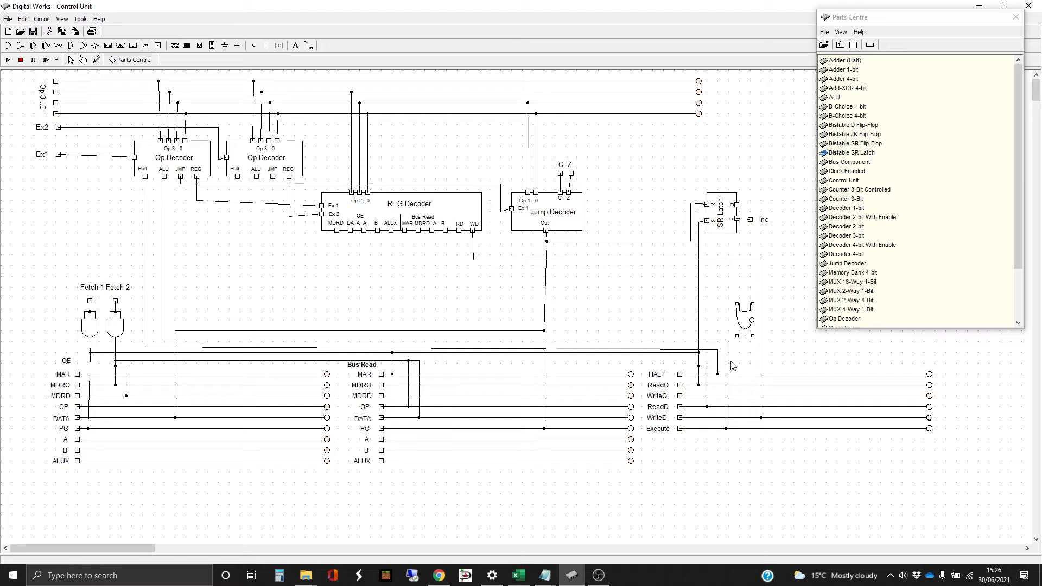
Step: Delete the branch wire that connects the Fetch 1 line to the ReadD line
{"action": "left_click", "coordinate": [708, 403]}
{"action": "key", "text": "Delete"}
{"action": "left_click", "coordinate": [505, 311]}
Step: Wire the vertical Fetch 1 line to the left input of the OR gate
{"action": "left_click", "coordinate": [309, 46]}
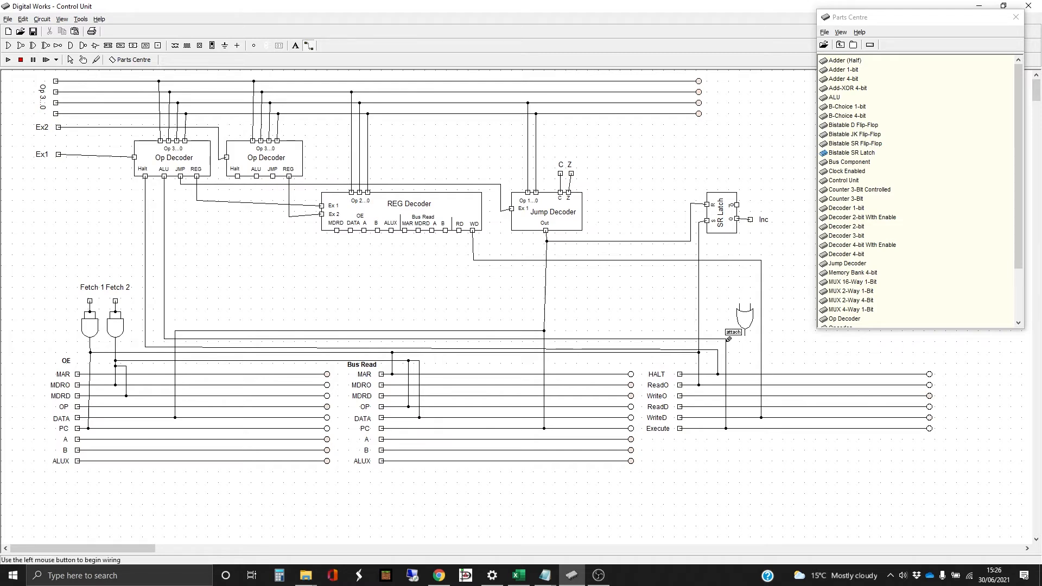
{"action": "left_click", "coordinate": [704, 300]}
{"action": "left_click_drag", "start_coordinate": [142, 349], "coordinate": [215, 357]}
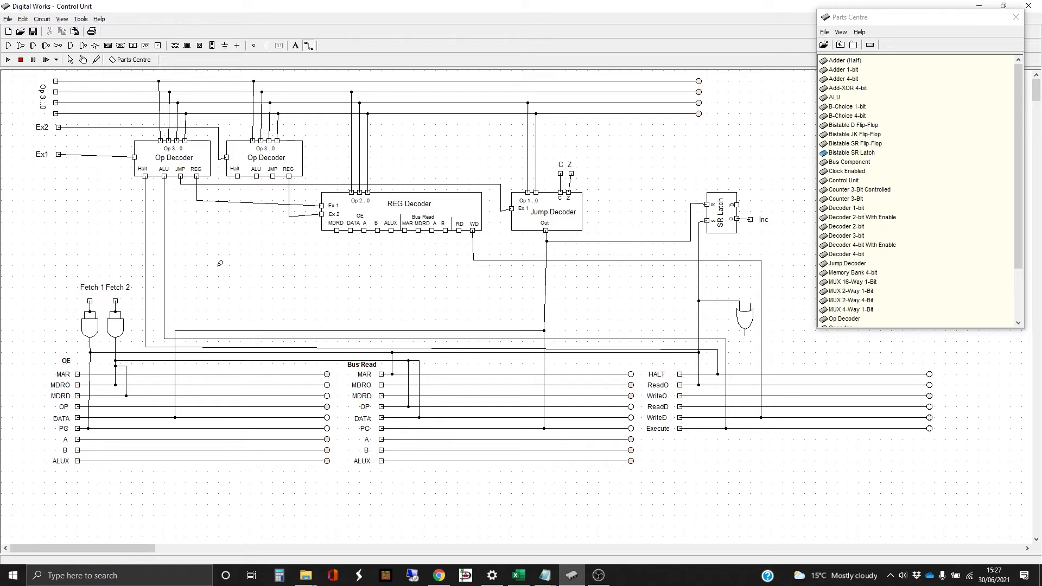
{"action": "left_click", "coordinate": [22, 20]}
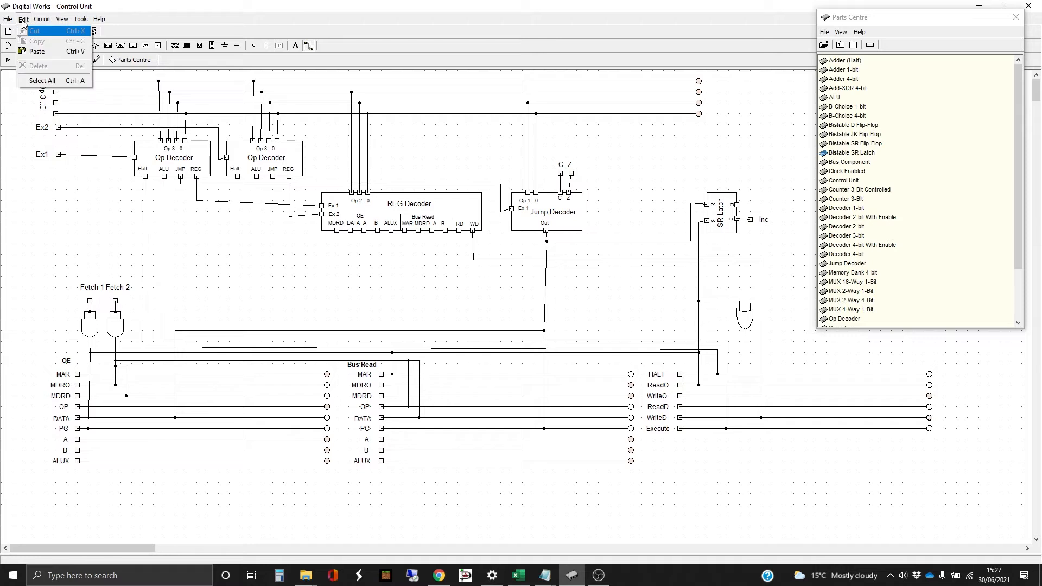
{"action": "left_click", "coordinate": [202, 10]}
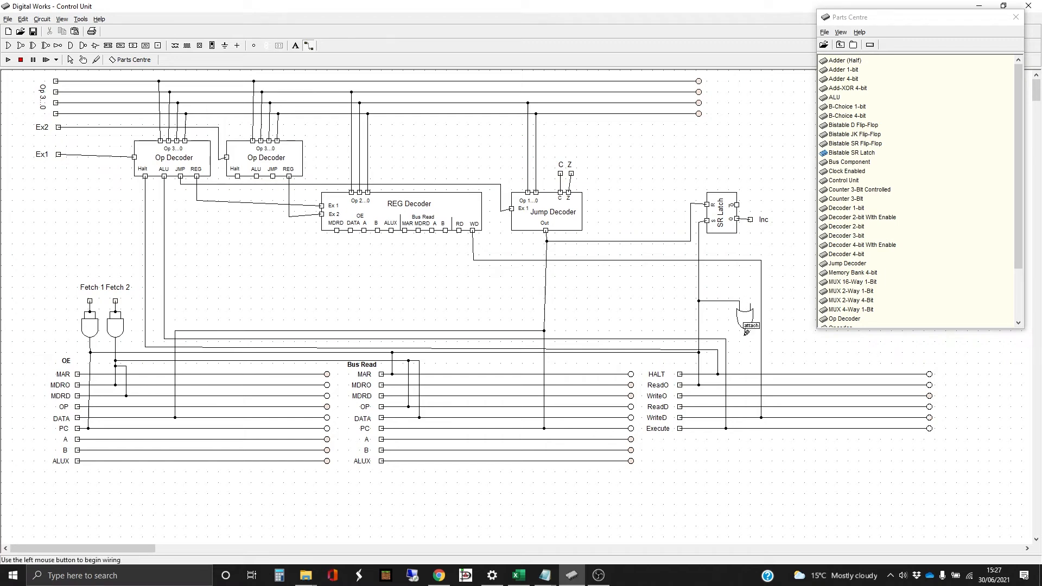
Step: Wire the right-hand OR gate's output to the ReadD line and the REG Decoder's RD output to the gate's right input
{"action": "left_click_drag", "start_coordinate": [746, 333], "coordinate": [745, 406]}
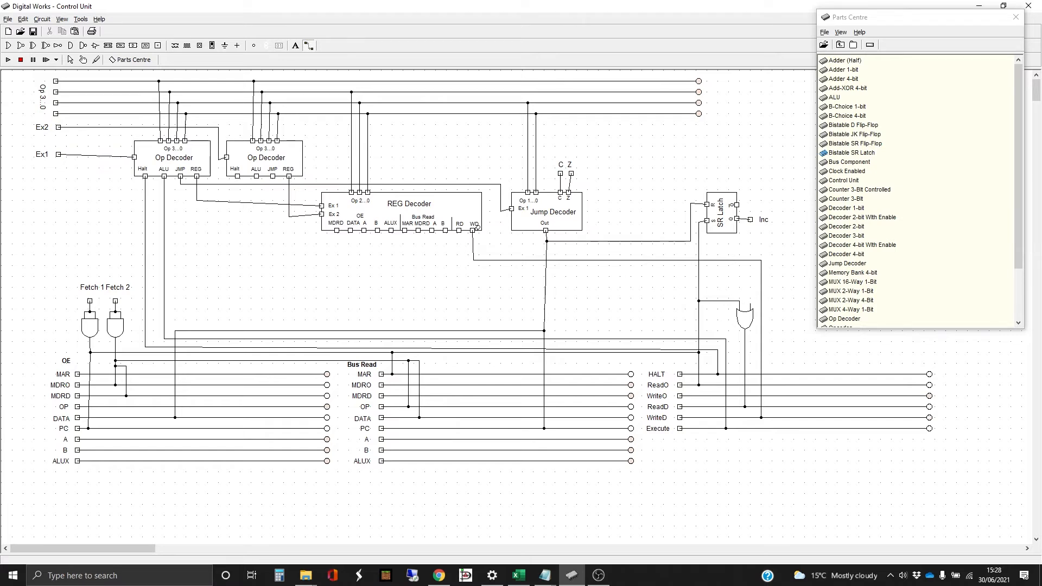
{"action": "mouse_move", "coordinate": [460, 227]}
{"action": "left_mouse_down"}
{"action": "mouse_move", "coordinate": [462, 268]}
{"action": "mouse_move", "coordinate": [750, 266]}
{"action": "mouse_move", "coordinate": [751, 307]}
{"action": "left_mouse_up"}
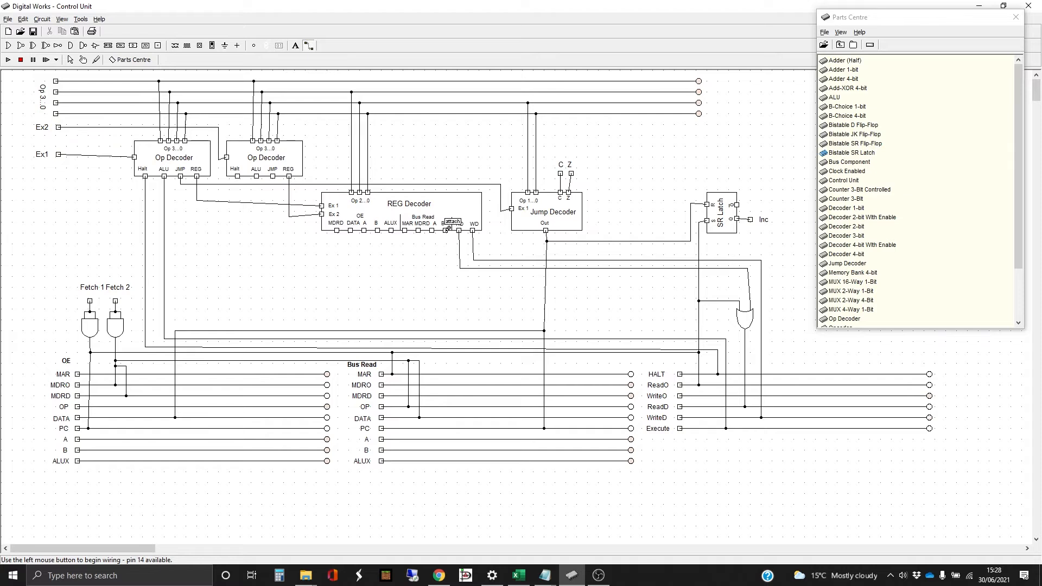
Step: Wire the REG Decoder's Bus Read B, A and MDRD outputs to the matching B, A and MDRD lines of the Bus Read group
{"action": "mouse_move", "coordinate": [448, 227]}
{"action": "left_mouse_down"}
{"action": "mouse_move", "coordinate": [447, 271]}
{"action": "mouse_move", "coordinate": [527, 270]}
{"action": "mouse_move", "coordinate": [525, 449]}
{"action": "left_mouse_up"}
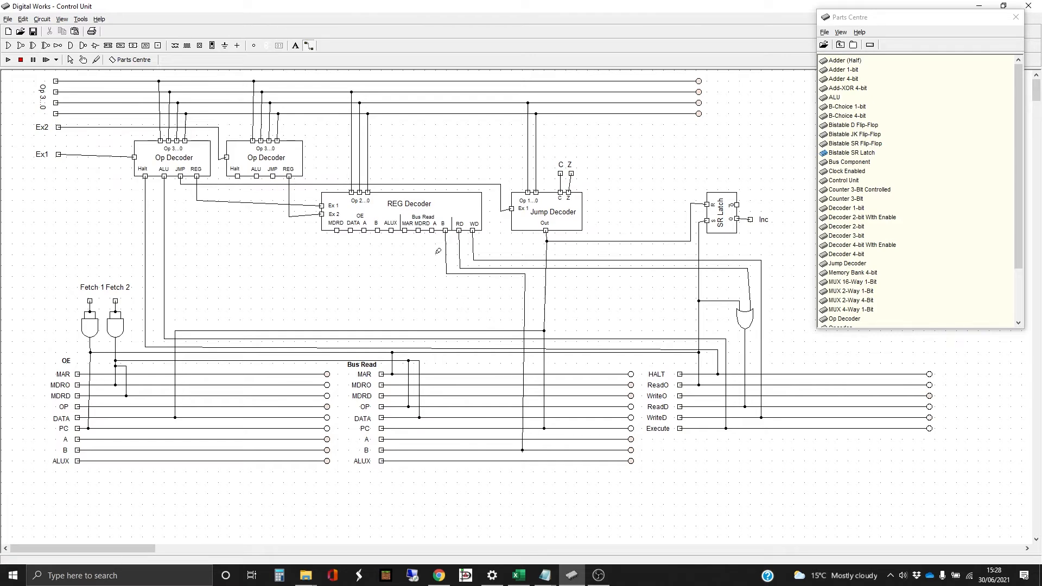
{"action": "left_click_drag", "start_coordinate": [432, 230], "coordinate": [436, 279]}
{"action": "mouse_move", "coordinate": [436, 280]}
{"action": "left_mouse_down"}
{"action": "mouse_move", "coordinate": [509, 284]}
{"action": "mouse_move", "coordinate": [509, 439]}
{"action": "left_mouse_up"}
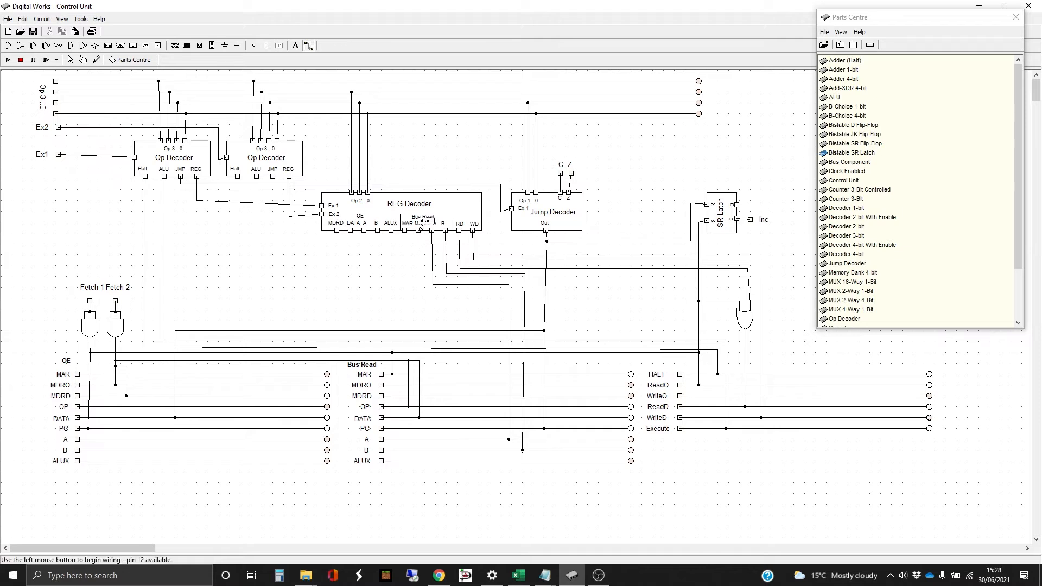
{"action": "left_click_drag", "start_coordinate": [422, 227], "coordinate": [421, 289]}
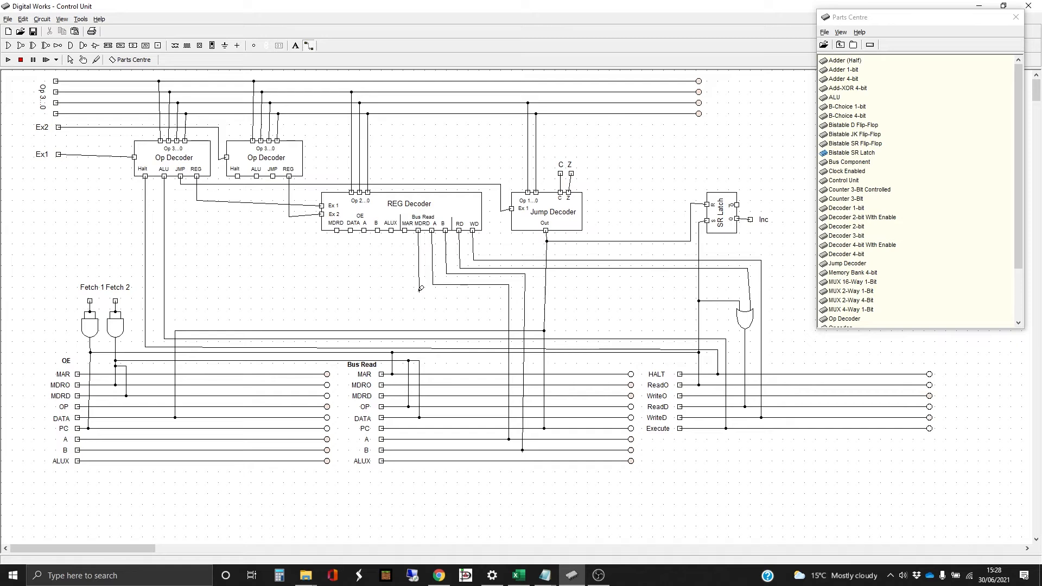
{"action": "left_click_drag", "start_coordinate": [420, 289], "coordinate": [498, 396]}
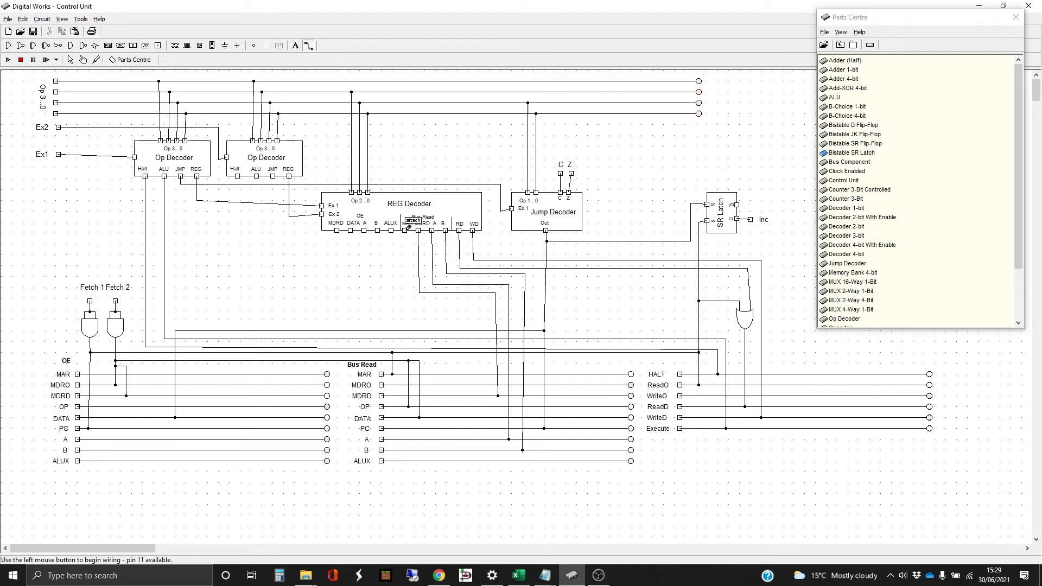
Step: Try to wire the REG Decoder's Bus Read MAR output directly to the Bus Read MAR line
{"action": "mouse_move", "coordinate": [409, 225]}
{"action": "left_mouse_down"}
{"action": "mouse_move", "coordinate": [407, 309]}
{"action": "mouse_move", "coordinate": [408, 299]}
{"action": "mouse_move", "coordinate": [481, 301]}
{"action": "mouse_move", "coordinate": [479, 371]}
{"action": "mouse_move", "coordinate": [470, 325]}
{"action": "left_mouse_up"}
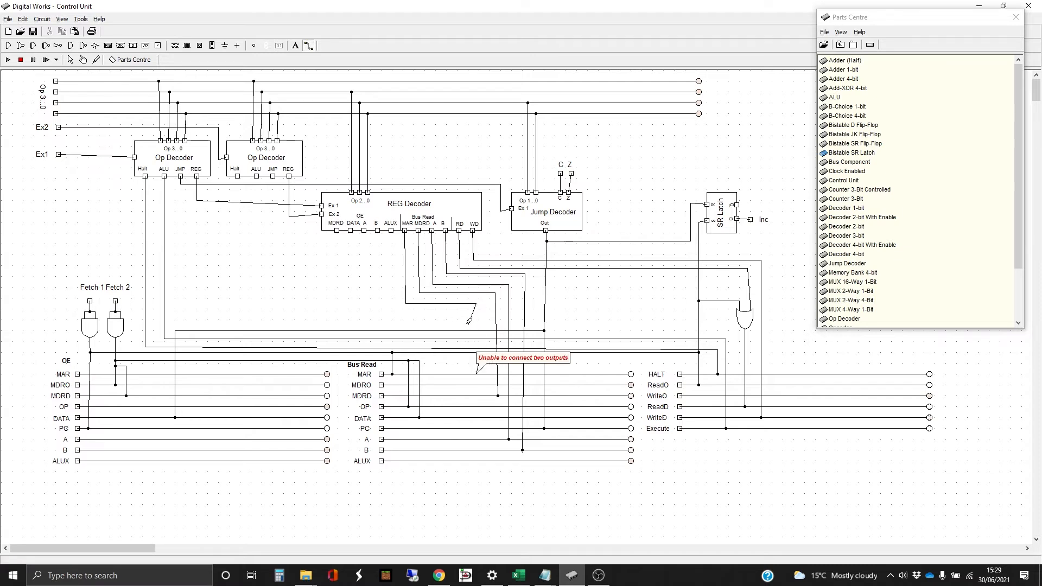
{"action": "right_click", "coordinate": [470, 326]}
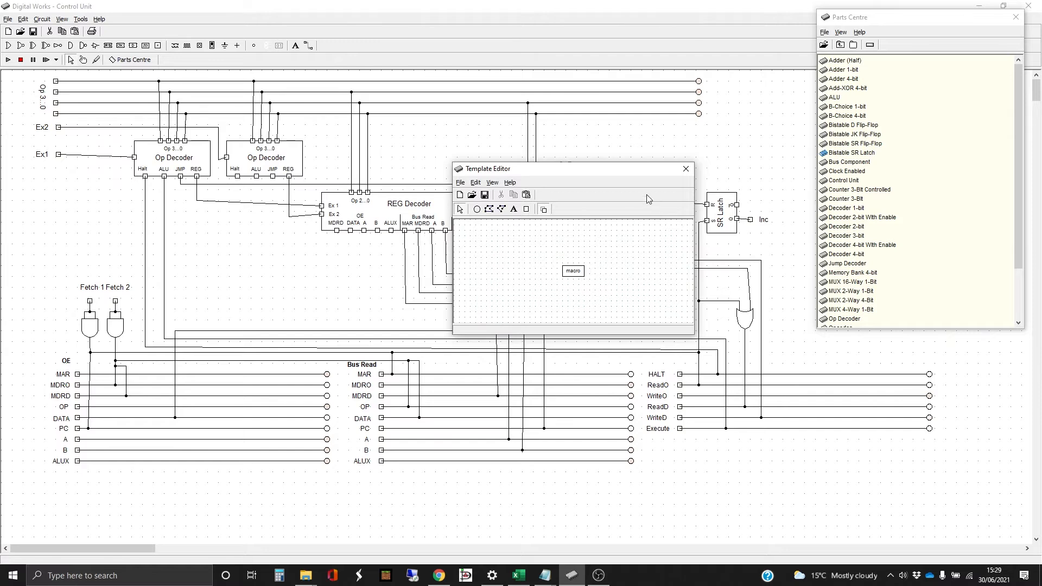
{"action": "left_click", "coordinate": [684, 171]}
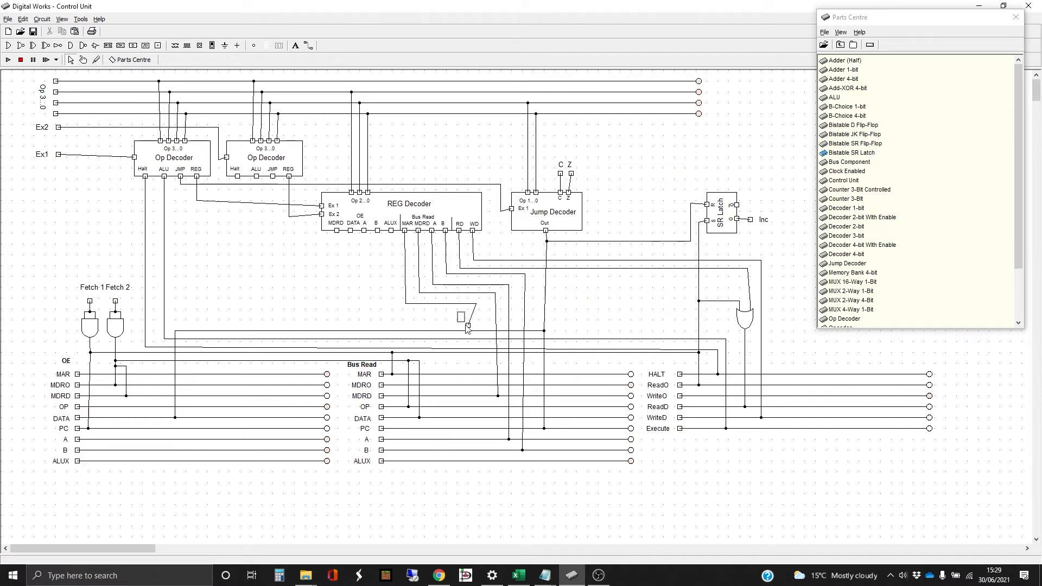
{"action": "key", "text": "Delete"}
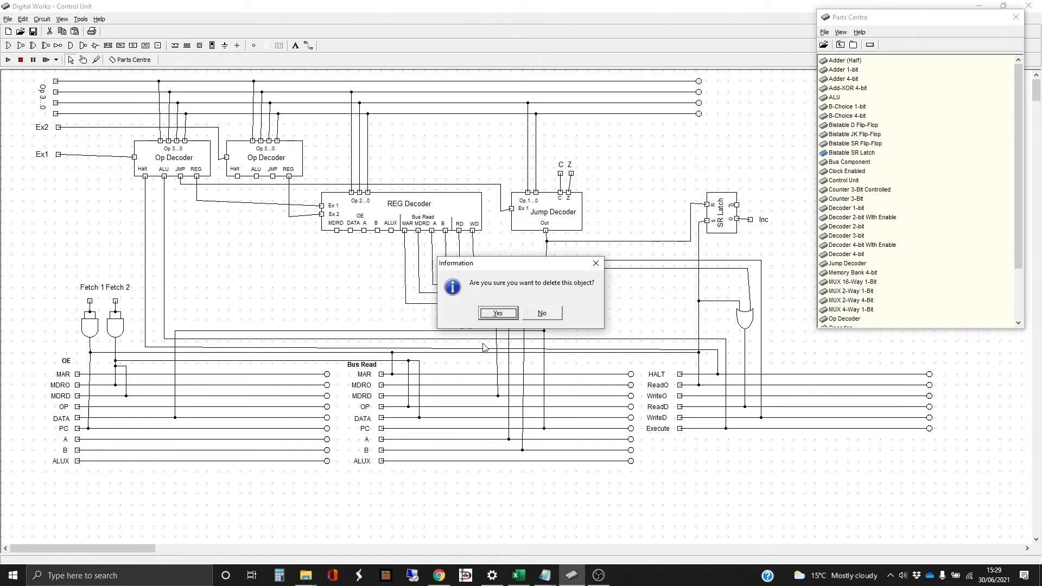
{"action": "key", "text": "Return"}
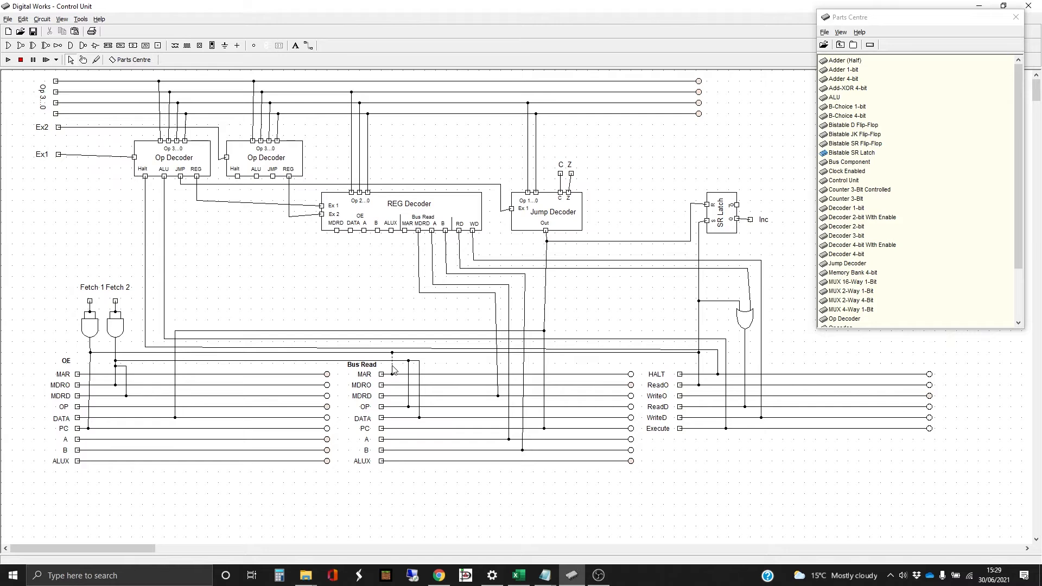
Step: Delete the branch wire that connects the Fetch 1 line to the Bus Read MAR line
{"action": "left_click_drag", "start_coordinate": [394, 367], "coordinate": [392, 374]}
{"action": "key", "text": "Delete"}
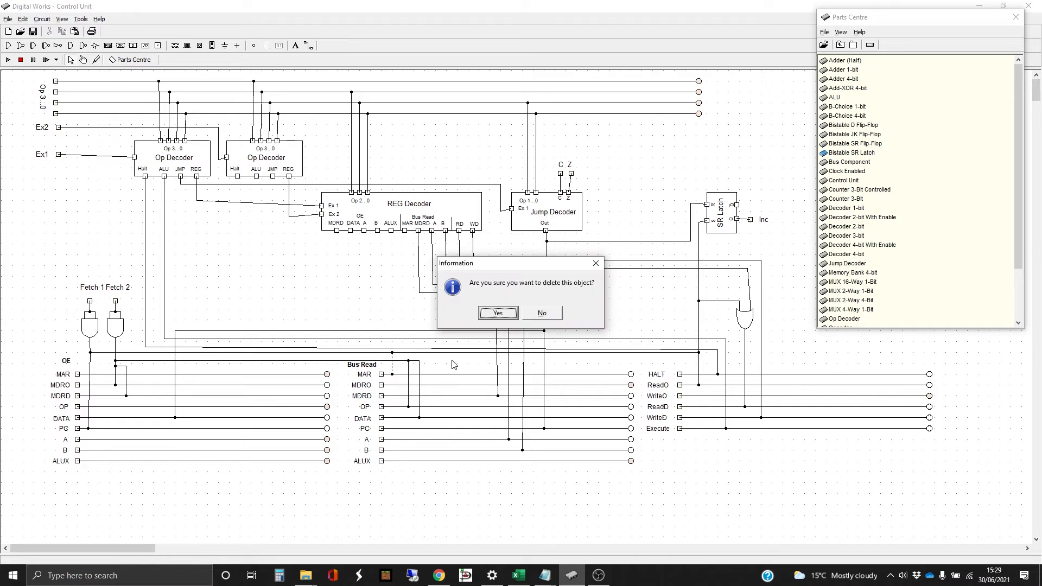
{"action": "key", "text": "Return"}
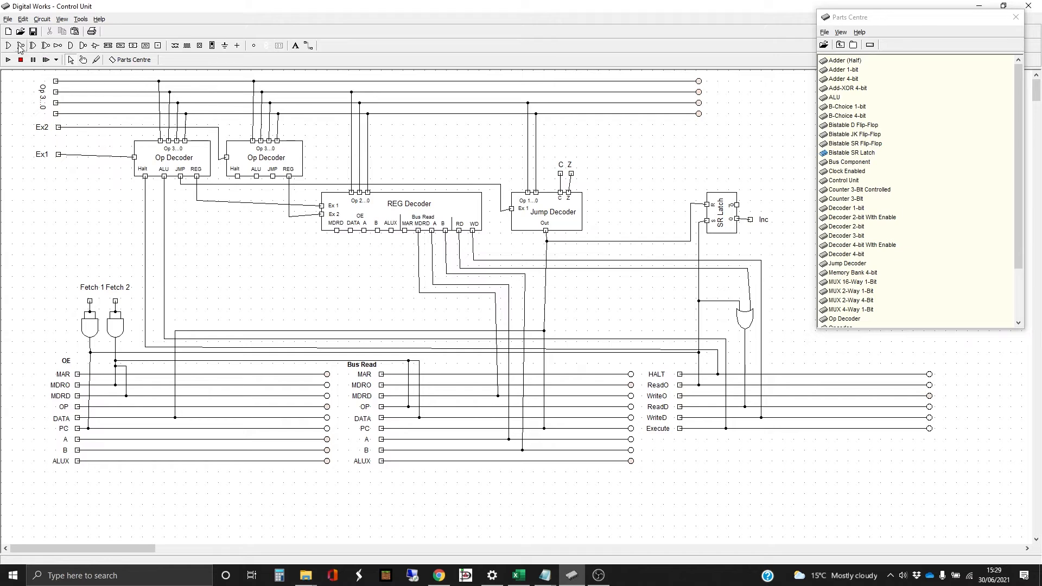
Step: Place an OR gate above the Bus Read group and wire its output to the Bus Read MAR line
{"action": "left_click", "coordinate": [422, 316]}
{"action": "left_click_drag", "start_coordinate": [422, 316], "coordinate": [443, 318]}
{"action": "left_click", "coordinate": [309, 48]}
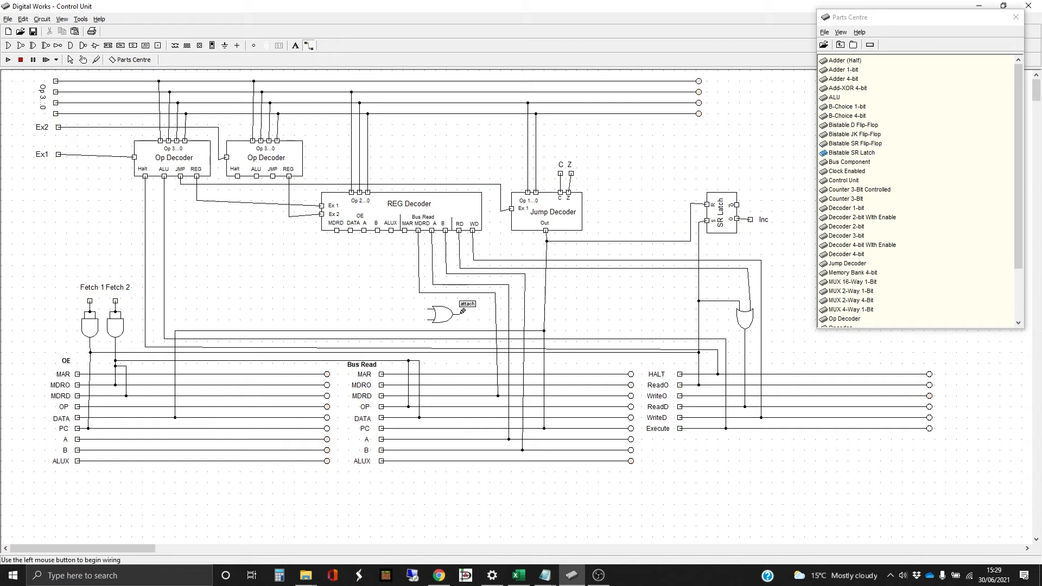
{"action": "left_click_drag", "start_coordinate": [463, 311], "coordinate": [462, 368]}
{"action": "left_click", "coordinate": [462, 369]}
Step: Wire the Fetch 1 line to the new OR gate's lower input and the REG Decoder's Bus Read MAR output to its upper input
{"action": "left_click", "coordinate": [409, 351]}
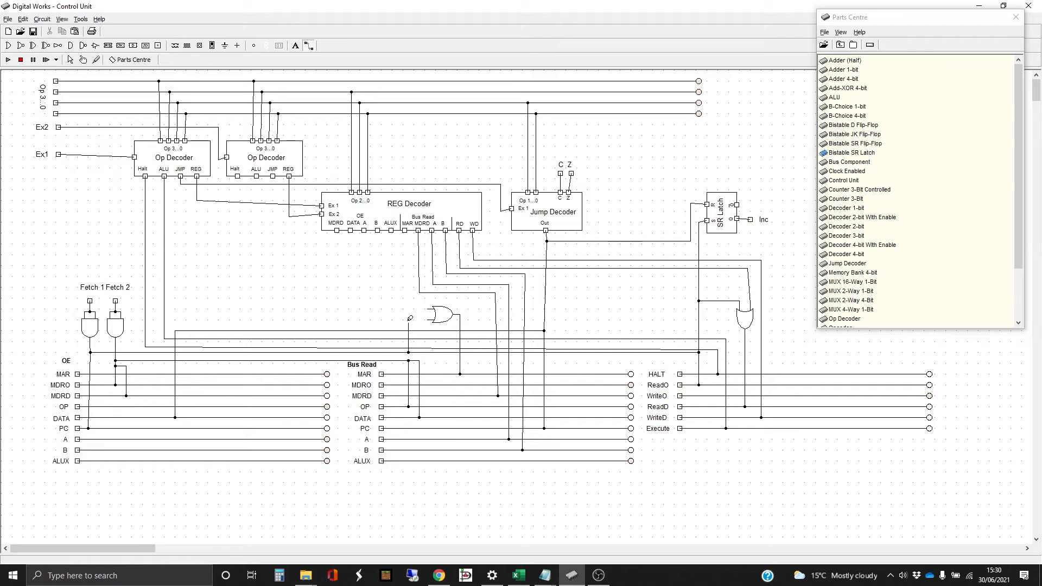
{"action": "left_click", "coordinate": [428, 318]}
{"action": "left_click", "coordinate": [430, 310]}
{"action": "left_click", "coordinate": [406, 231]}
Step: Try to wire the REG Decoder's OE MDRD output directly to the OE MDRD line
{"action": "left_click_drag", "start_coordinate": [337, 239], "coordinate": [227, 305]}
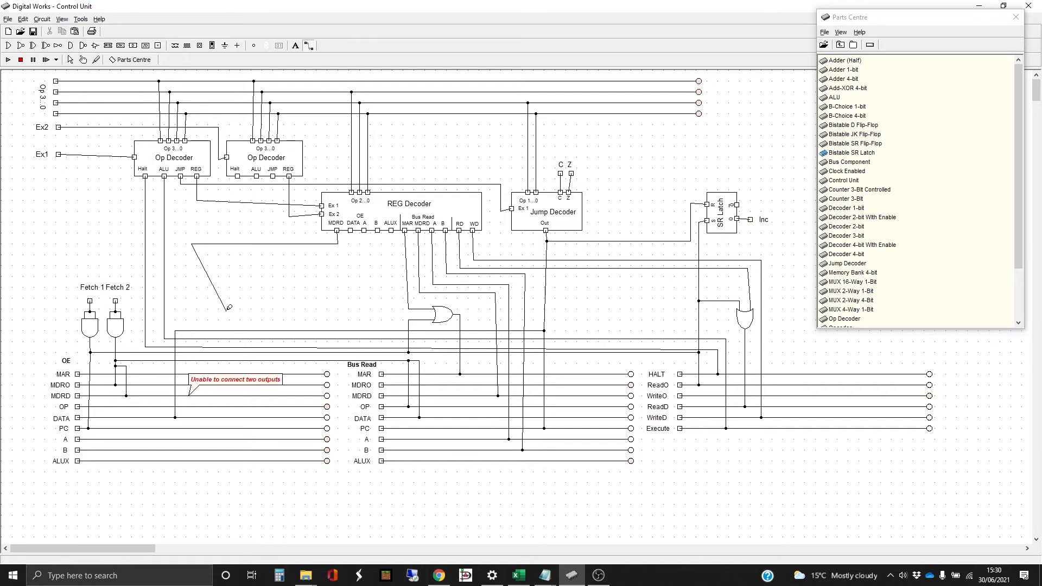
{"action": "right_click", "coordinate": [227, 306]}
{"action": "left_click", "coordinate": [259, 314]}
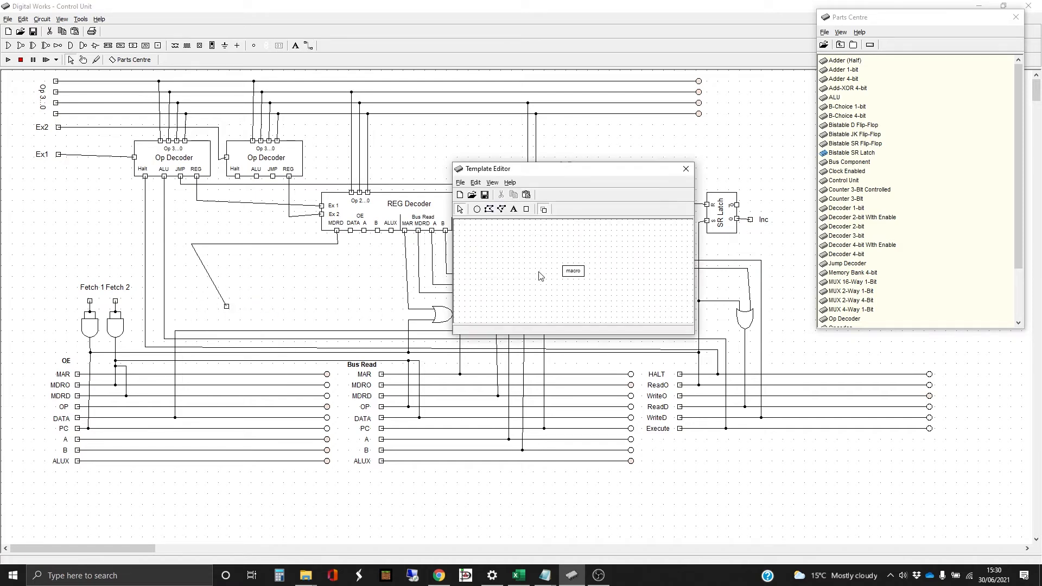
{"action": "left_click", "coordinate": [682, 170]}
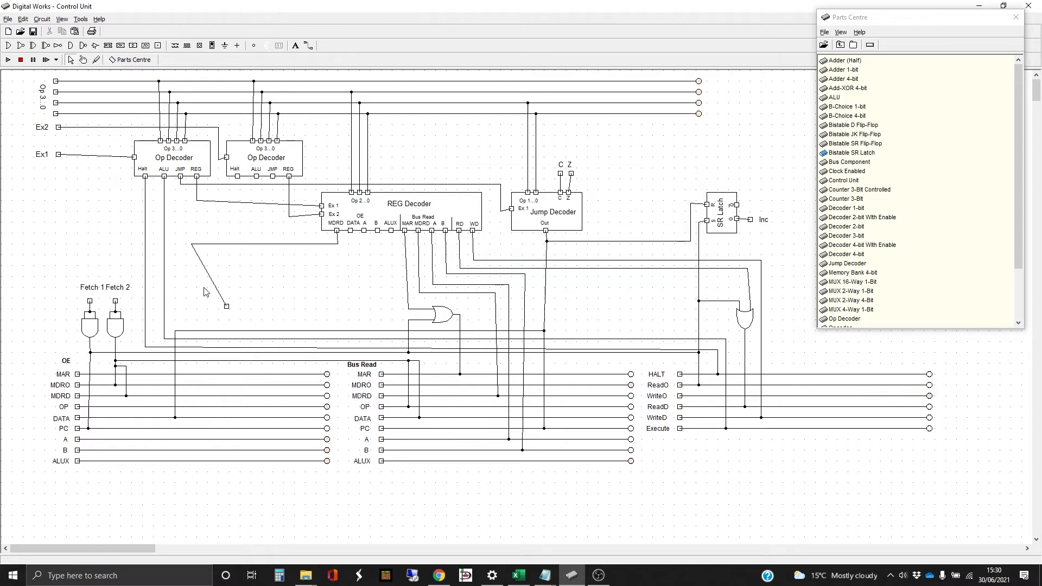
{"action": "left_click", "coordinate": [227, 306]}
{"action": "key", "text": "Delete"}
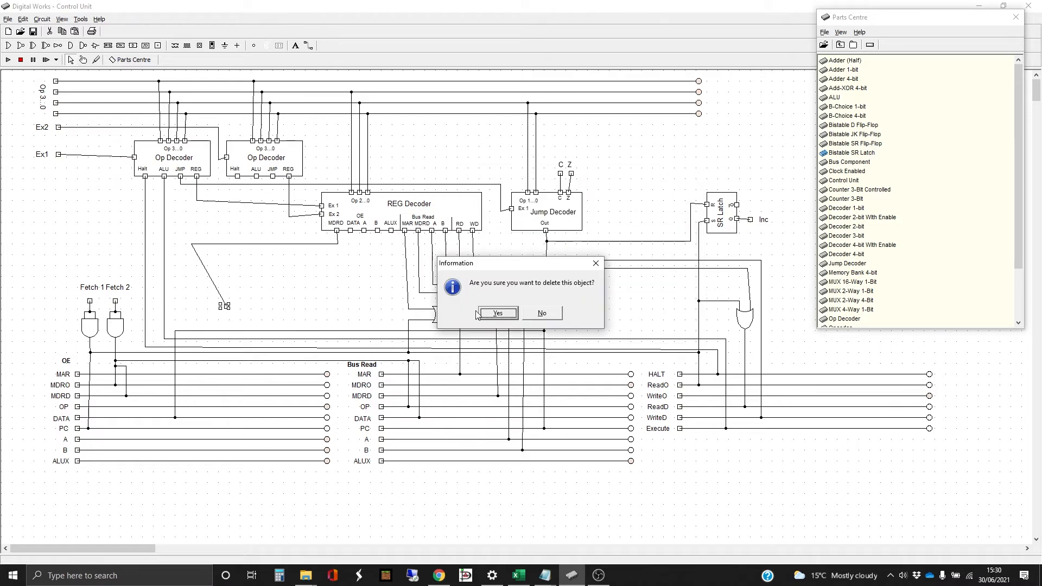
{"action": "left_click", "coordinate": [489, 315]}
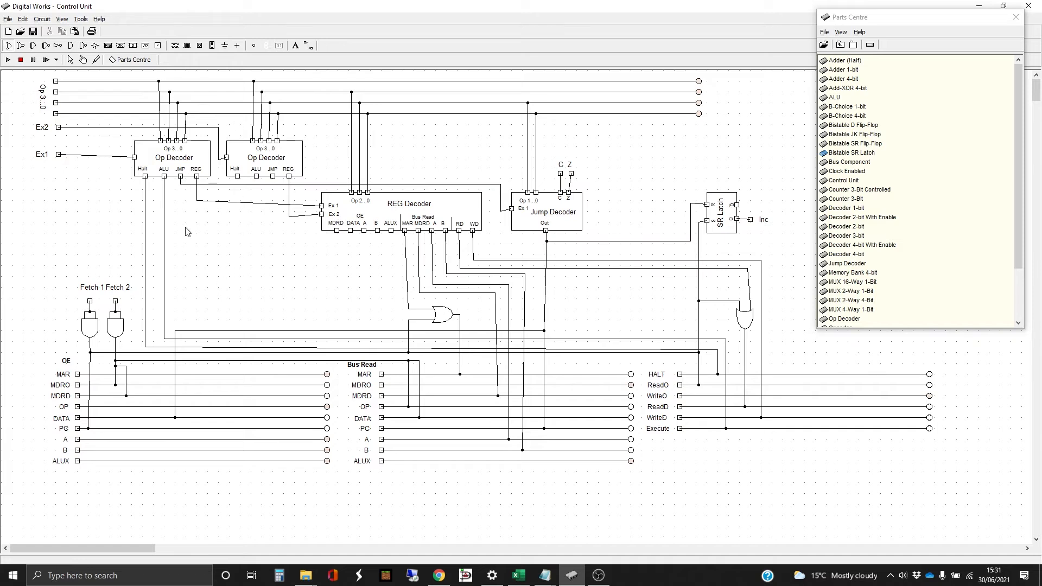
Step: Place an OR gate above the OE group, rotated so its output points left
{"action": "left_click", "coordinate": [216, 313]}
{"action": "left_click", "coordinate": [222, 314]}
{"action": "left_click_drag", "start_coordinate": [222, 313], "coordinate": [208, 316]}
Step: Delete the branch wire that connects the Fetch 2 line to the OE MDRD line
{"action": "left_click", "coordinate": [126, 390]}
{"action": "key", "text": "Delete"}
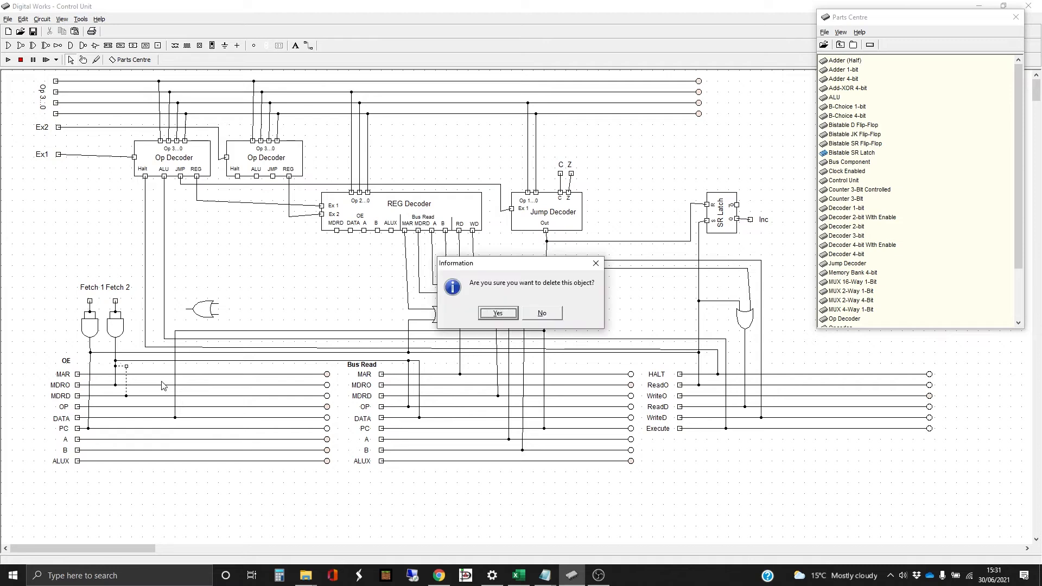
{"action": "left_click", "coordinate": [498, 313]}
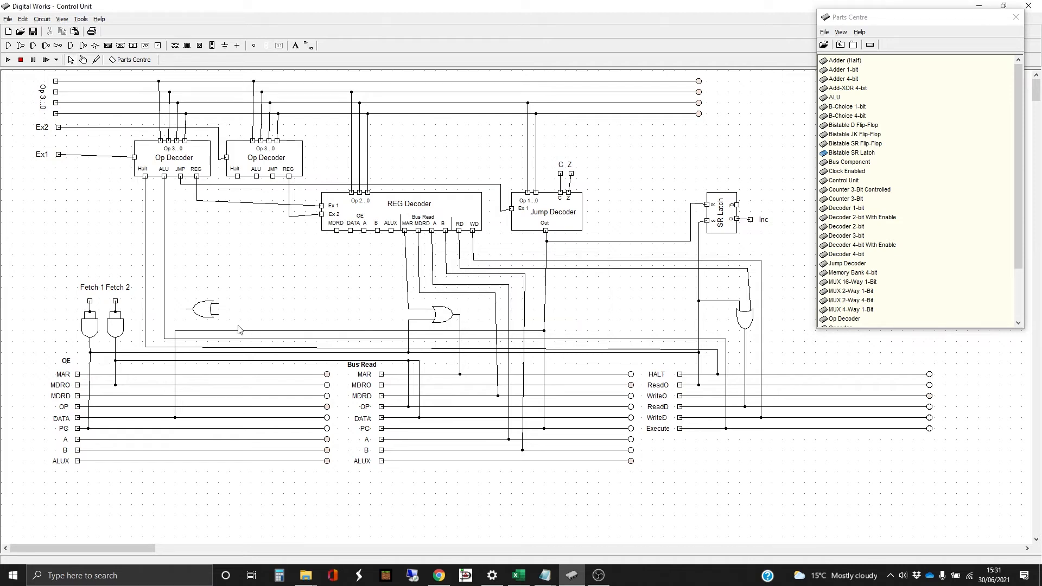
Step: Move the left-facing OR gate closer to the Fetch 2 gate and wire its output to the OE MDRD line
{"action": "left_click", "coordinate": [209, 315]}
{"action": "left_click_drag", "start_coordinate": [208, 313], "coordinate": [162, 313]}
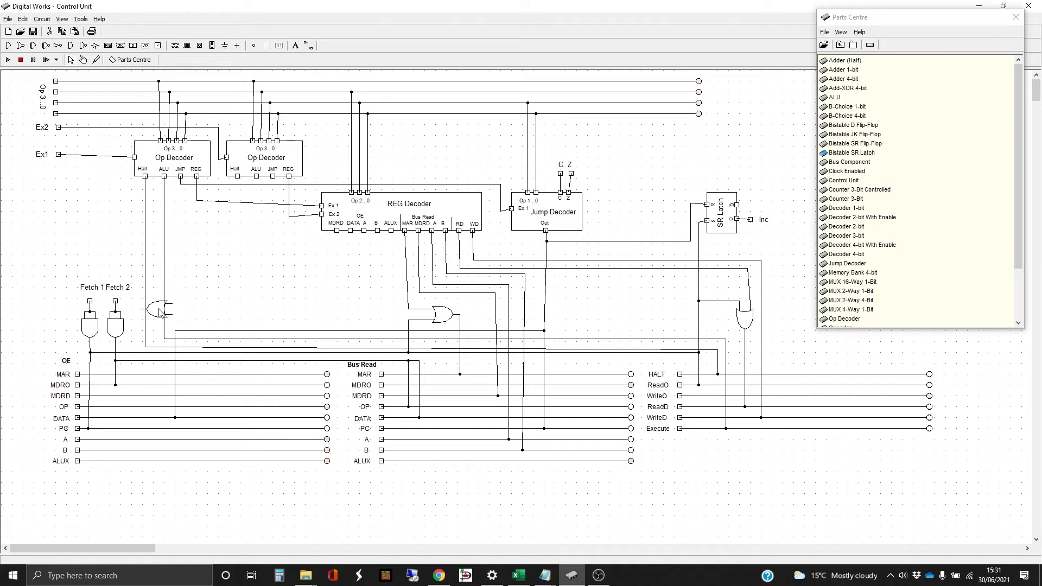
{"action": "left_click", "coordinate": [308, 45]}
{"action": "left_click_drag", "start_coordinate": [147, 310], "coordinate": [140, 392]}
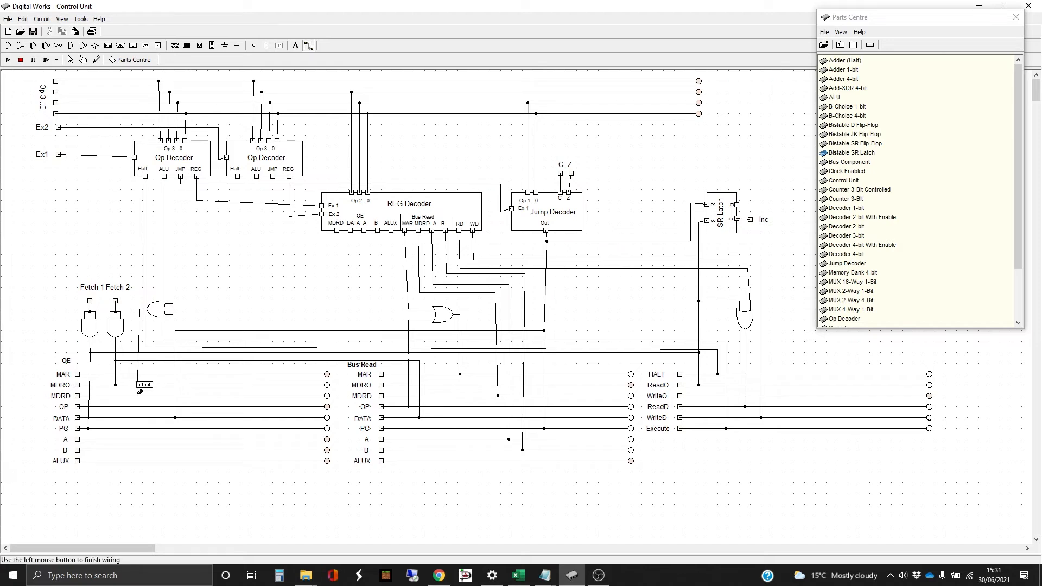
{"action": "left_click", "coordinate": [139, 394]}
Step: Wire the Fetch 2 line to the OE MDRD OR gate's lower input and the REG Decoder's OE MDRD output to its upper input
{"action": "mouse_move", "coordinate": [187, 360]}
{"action": "left_mouse_down"}
{"action": "mouse_move", "coordinate": [187, 317]}
{"action": "mouse_move", "coordinate": [169, 313]}
{"action": "left_mouse_up"}
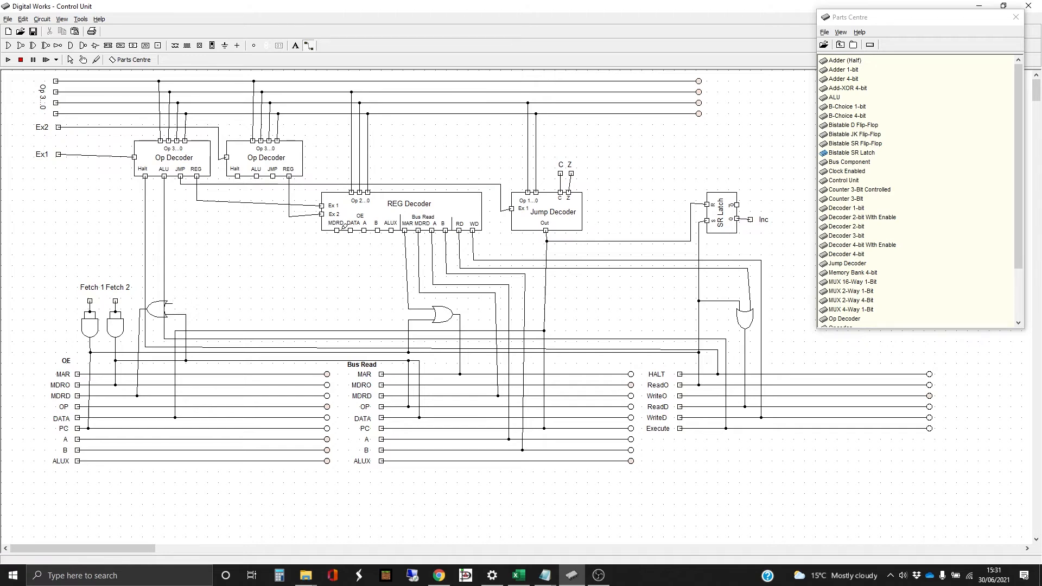
{"action": "mouse_move", "coordinate": [339, 234]}
{"action": "left_mouse_down"}
{"action": "mouse_move", "coordinate": [183, 237]}
{"action": "mouse_move", "coordinate": [185, 298]}
{"action": "left_mouse_up"}
{"action": "left_click", "coordinate": [174, 301]}
Step: Place another OR gate to the right of the OE MDRD OR gate, rotated so its output points left
{"action": "left_click", "coordinate": [8, 46]}
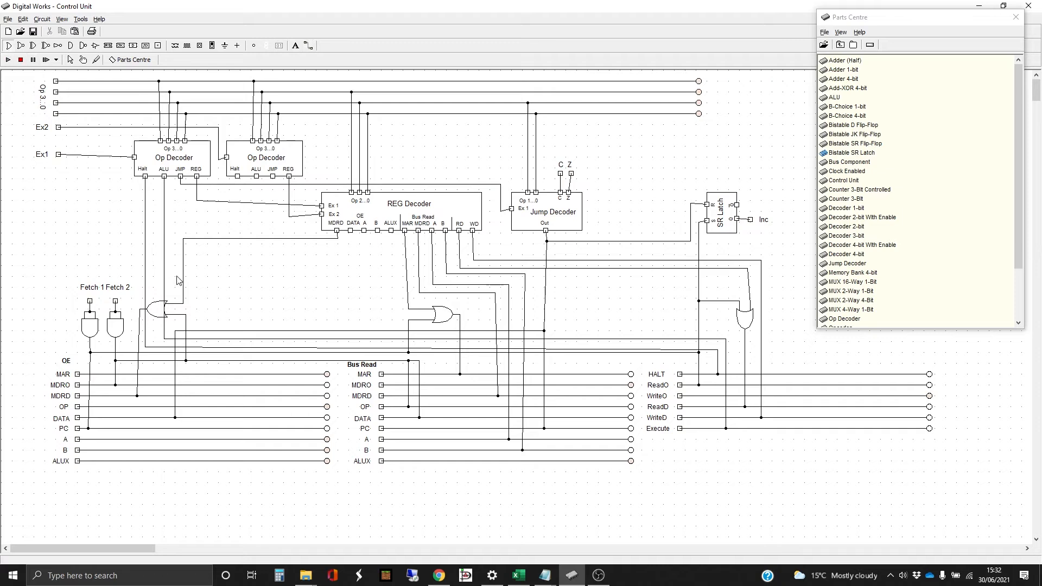
{"action": "left_click", "coordinate": [229, 308]}
{"action": "mouse_move", "coordinate": [236, 306]}
{"action": "left_mouse_down"}
{"action": "mouse_move", "coordinate": [194, 307]}
{"action": "mouse_move", "coordinate": [220, 308]}
{"action": "left_mouse_up"}
{"action": "left_click_drag", "start_coordinate": [222, 311], "coordinate": [219, 311]}
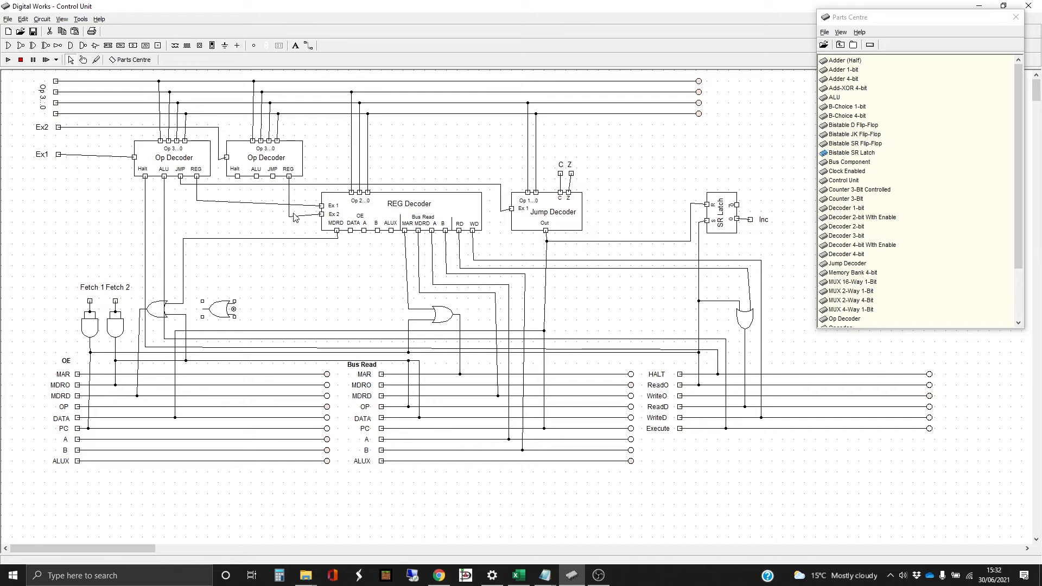
Step: Delete the branch wire that connects the Jump Decoder's Out line to the OE DATA line
{"action": "left_click", "coordinate": [273, 331]}
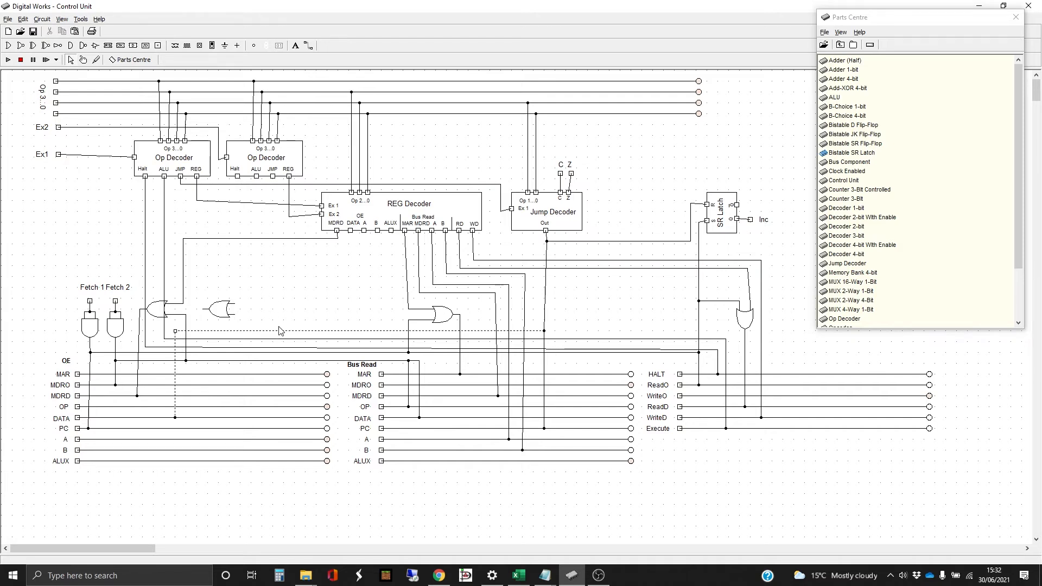
{"action": "key", "text": "Delete"}
{"action": "left_click", "coordinate": [493, 315]}
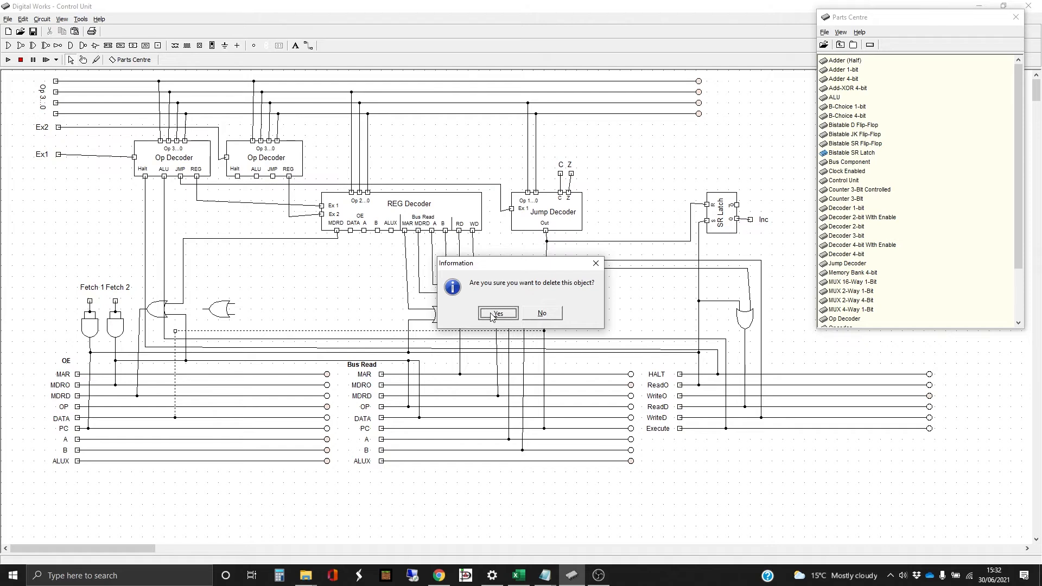
Step: Wire the Jump Decoder's Out line to the lower input of the new left-facing OR gate
{"action": "left_click", "coordinate": [309, 46]}
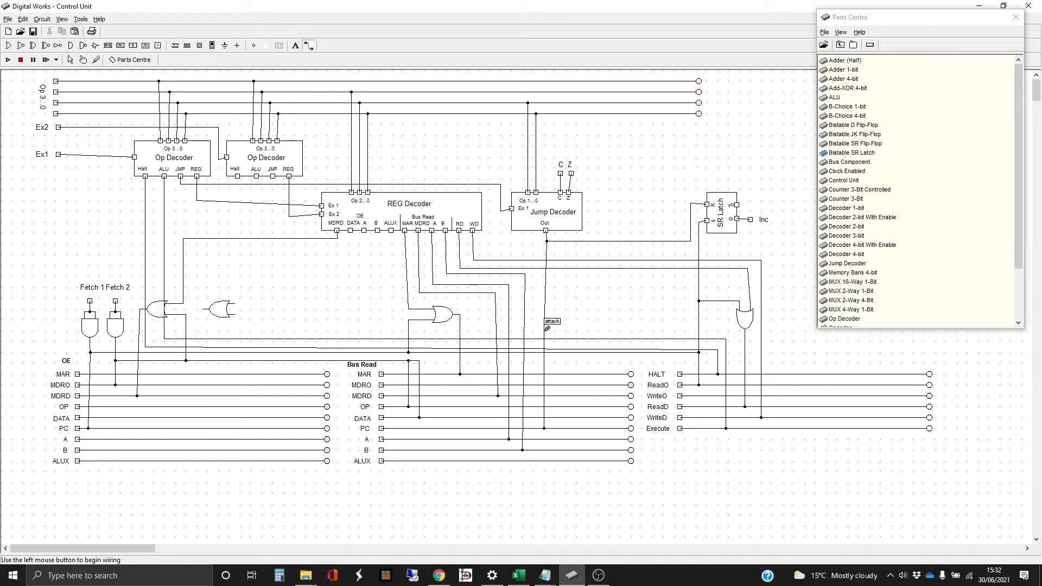
{"action": "left_click_drag", "start_coordinate": [544, 331], "coordinate": [258, 328]}
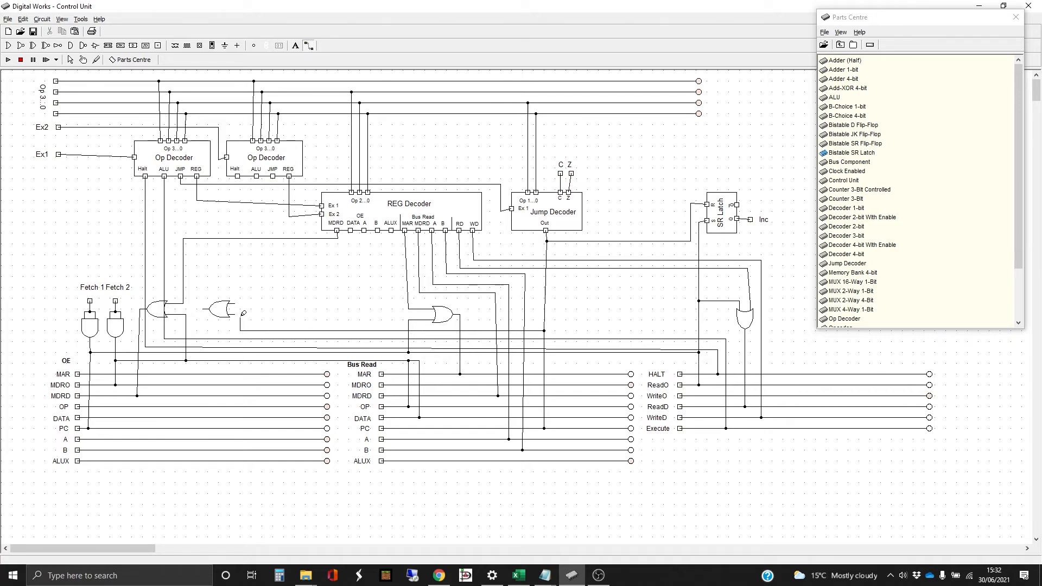
{"action": "left_click_drag", "start_coordinate": [243, 313], "coordinate": [237, 311]}
Step: Wire the REG Decoder's OE DATA output to the OR gate's upper input and the gate's output to the OE DATA line
{"action": "left_click_drag", "start_coordinate": [353, 243], "coordinate": [252, 291]}
{"action": "mouse_move", "coordinate": [251, 293]}
{"action": "left_mouse_down"}
{"action": "mouse_move", "coordinate": [242, 245]}
{"action": "mouse_move", "coordinate": [244, 298]}
{"action": "left_mouse_up"}
{"action": "left_click", "coordinate": [242, 300]}
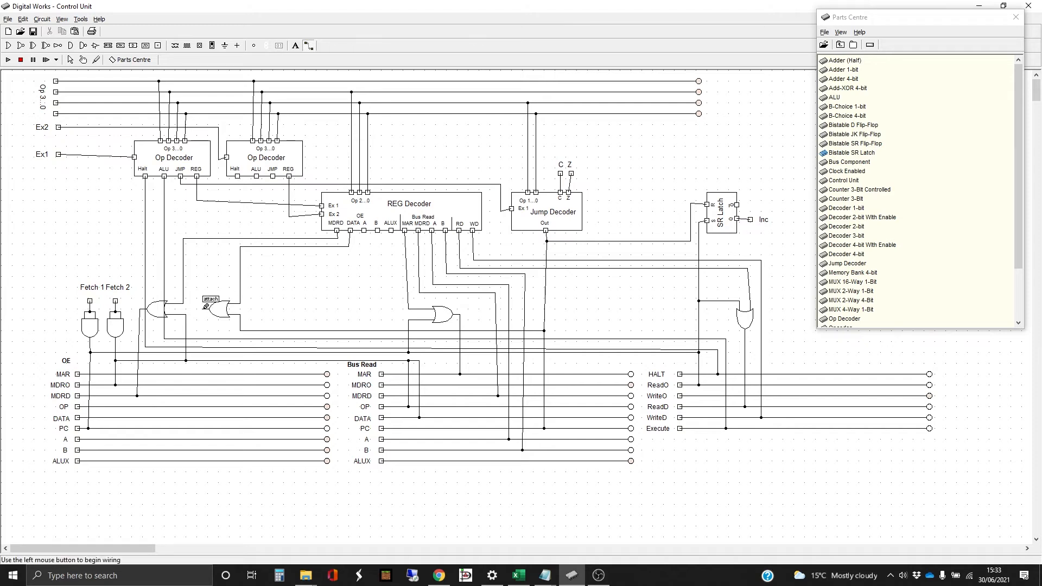
{"action": "left_click_drag", "start_coordinate": [206, 307], "coordinate": [201, 417]}
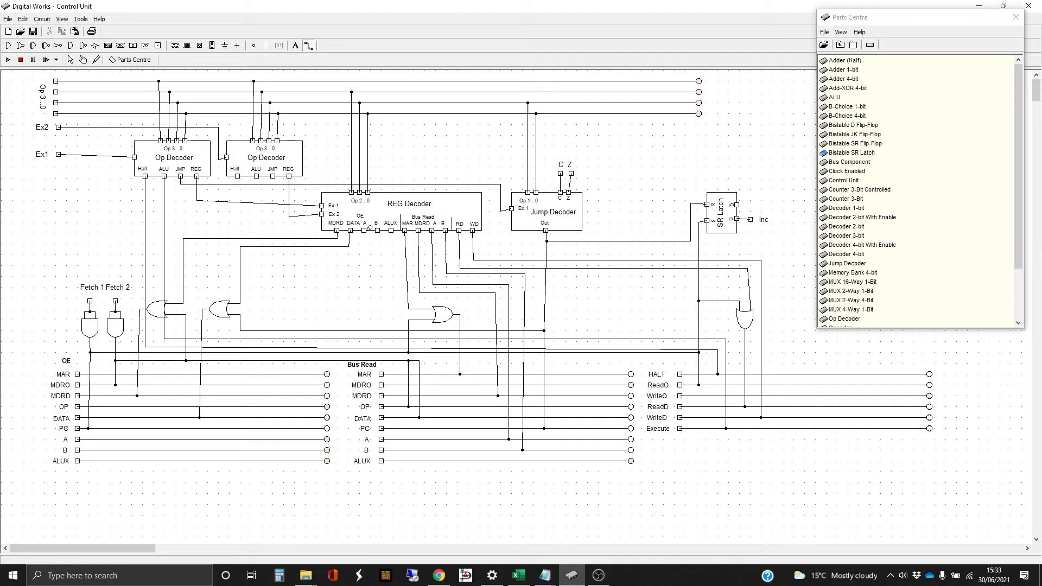
Step: Wire the REG Decoder's OE A output to the OE A line and its OE B output to the OE B line
{"action": "mouse_move", "coordinate": [364, 230]}
{"action": "left_mouse_down"}
{"action": "mouse_move", "coordinate": [364, 250]}
{"action": "mouse_move", "coordinate": [254, 250]}
{"action": "mouse_move", "coordinate": [248, 428]}
{"action": "left_mouse_up"}
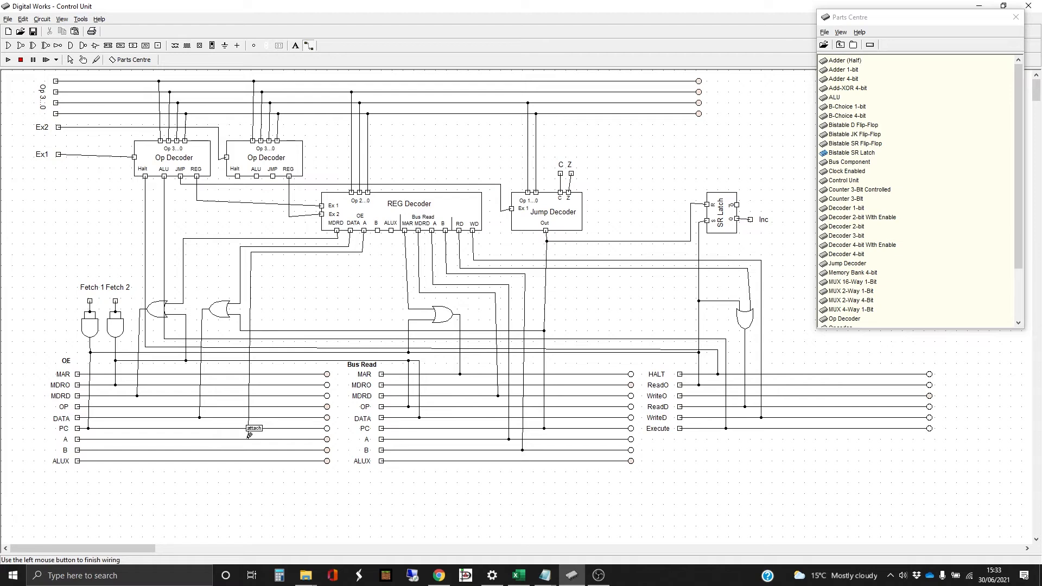
{"action": "left_click", "coordinate": [248, 439]}
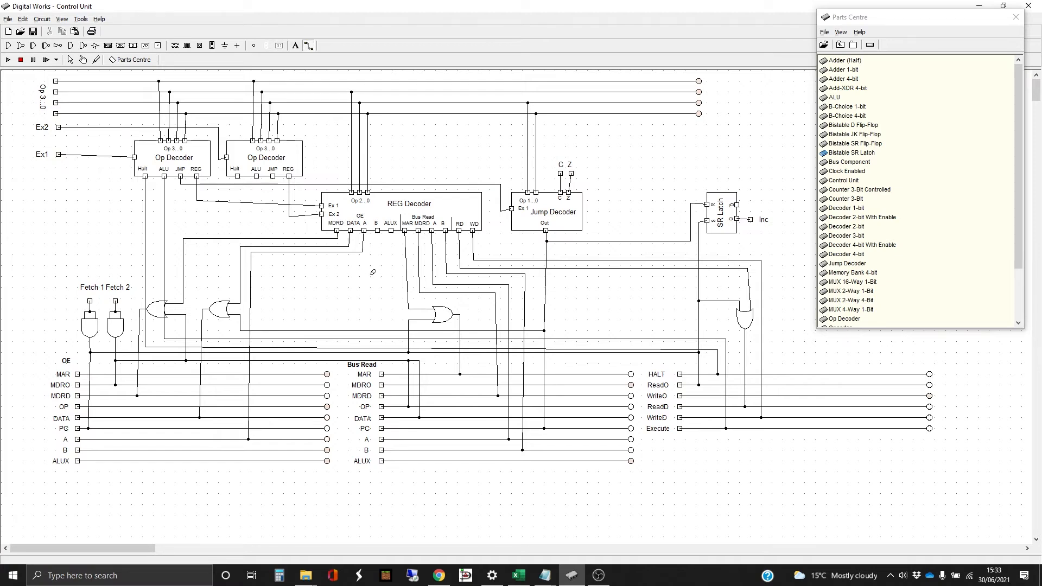
{"action": "left_click", "coordinate": [378, 229]}
{"action": "left_click", "coordinate": [376, 262]}
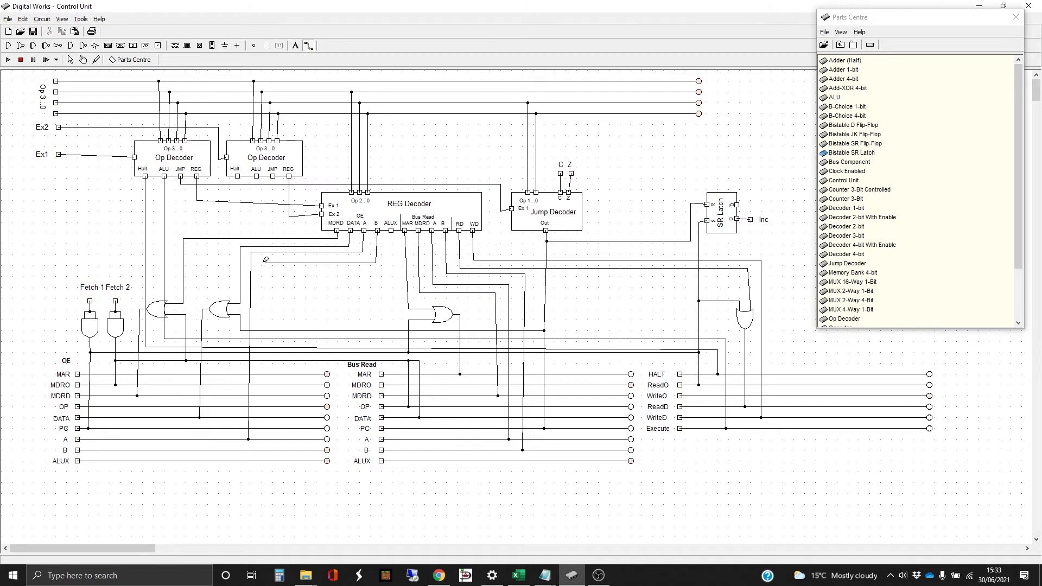
{"action": "left_click", "coordinate": [261, 449]}
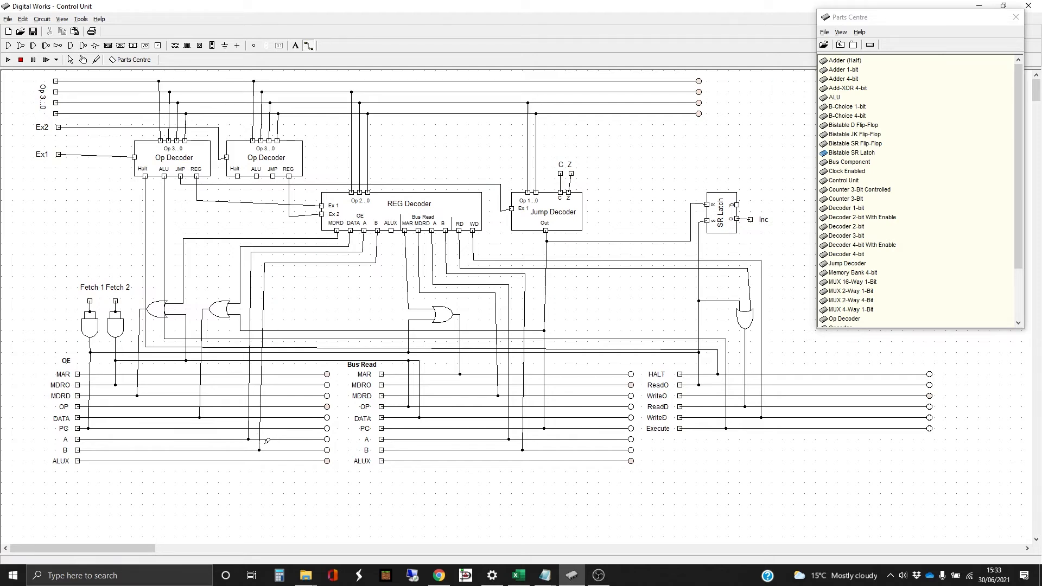
Step: Wire the REG Decoder's OE ALUX output to the OE ALUX line
{"action": "left_click", "coordinate": [394, 229]}
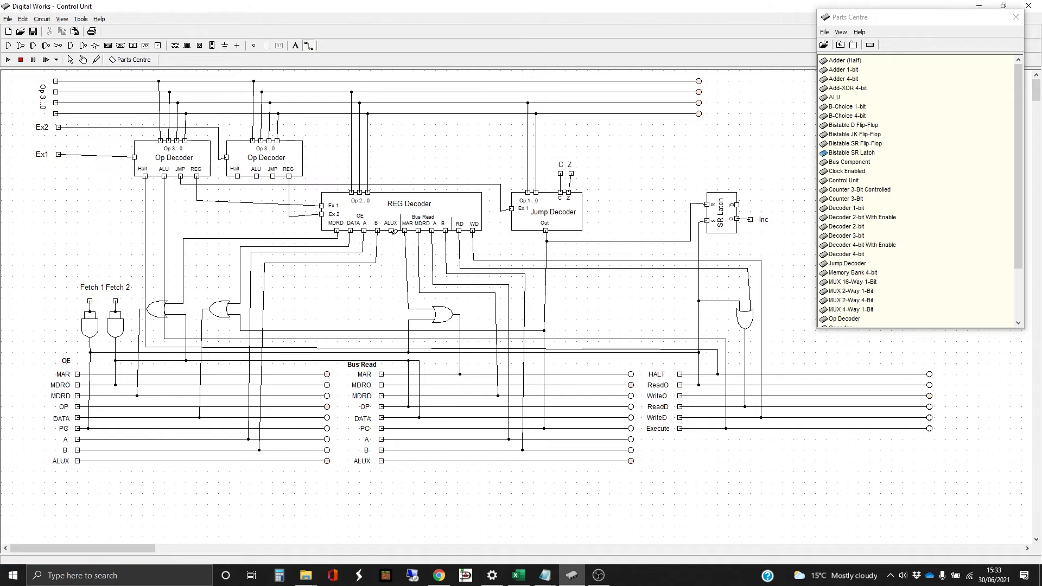
{"action": "left_click", "coordinate": [390, 274]}
{"action": "left_click", "coordinate": [284, 272]}
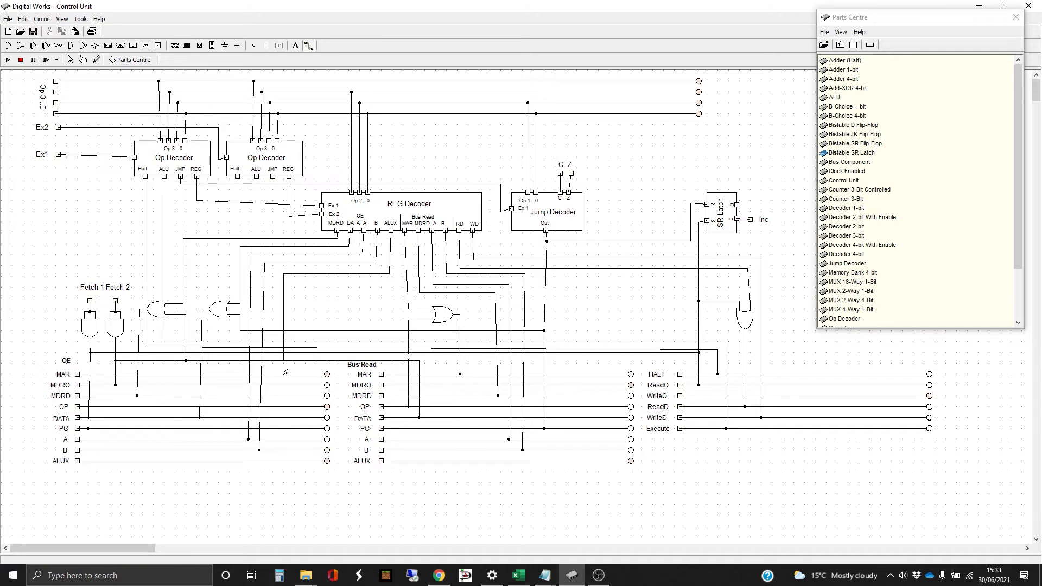
{"action": "left_click", "coordinate": [284, 459]}
Step: Delete the OE MAR line and the OE OP line together with their labels and end terminals
{"action": "left_click", "coordinate": [70, 60]}
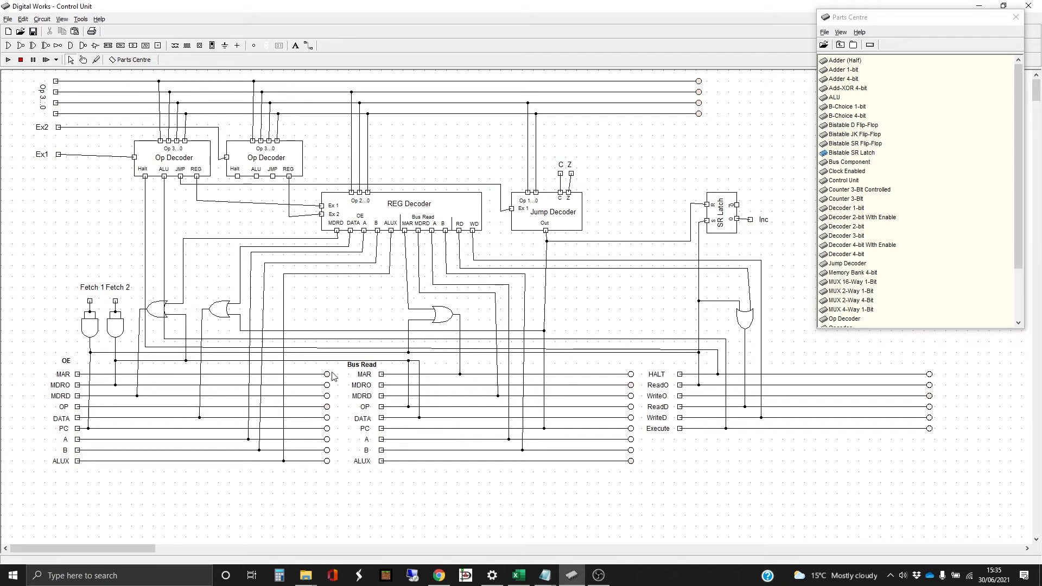
{"action": "left_click_drag", "start_coordinate": [45, 367], "coordinate": [343, 385]}
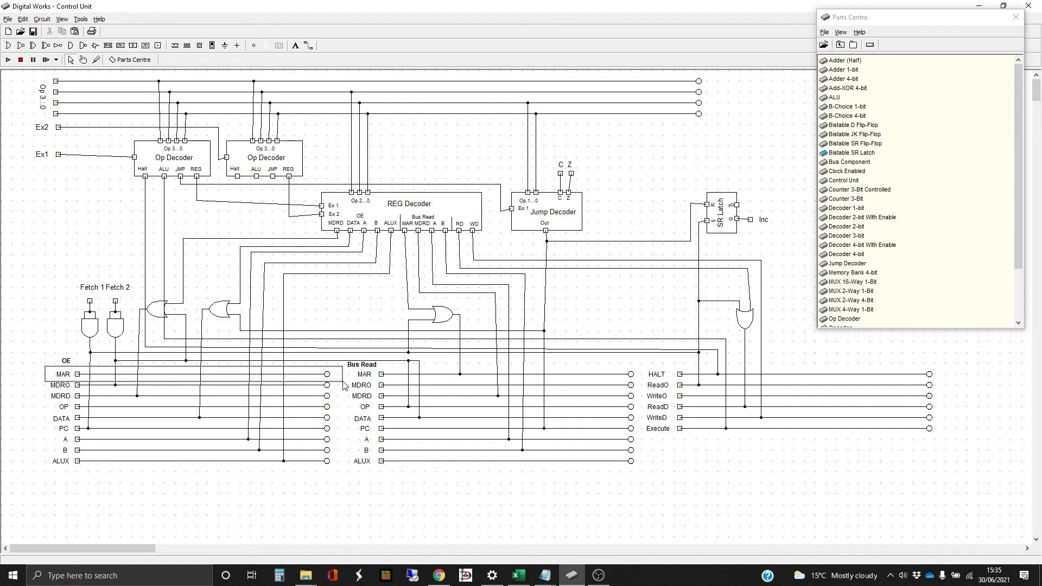
{"action": "left_click_drag", "start_coordinate": [343, 384], "coordinate": [343, 384]}
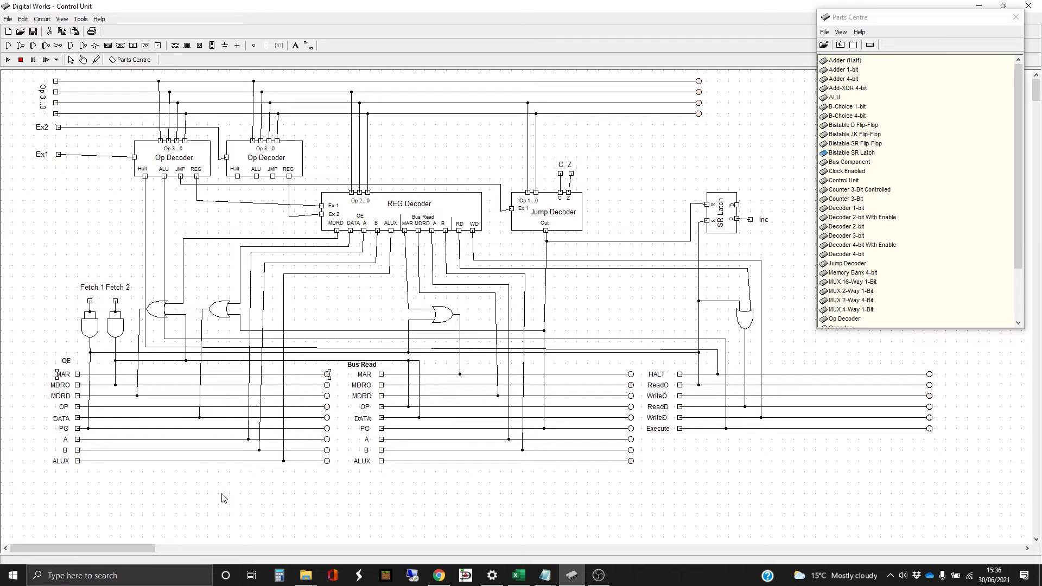
{"action": "key", "text": "Delete"}
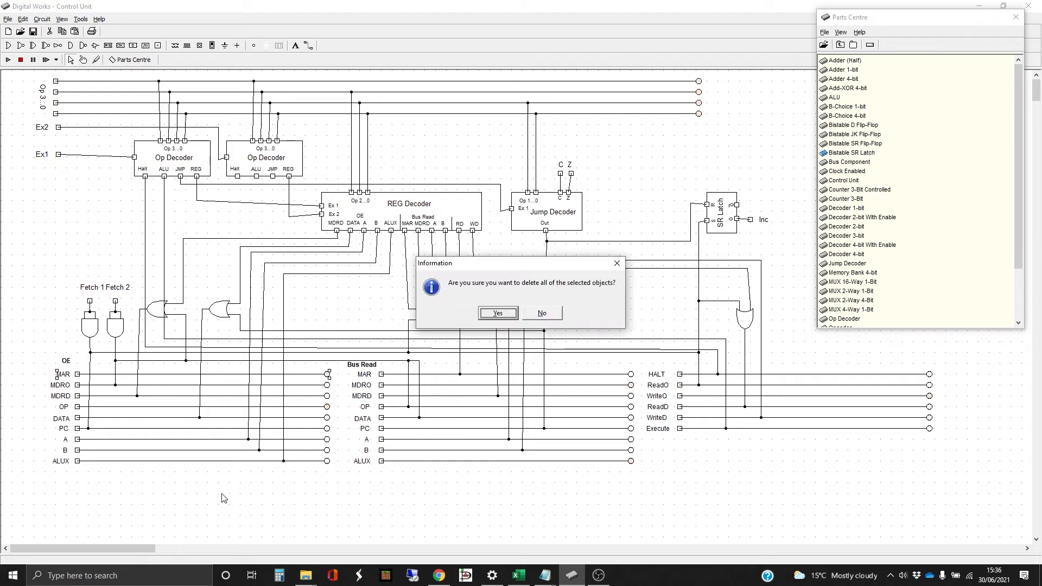
{"action": "key", "text": "Return"}
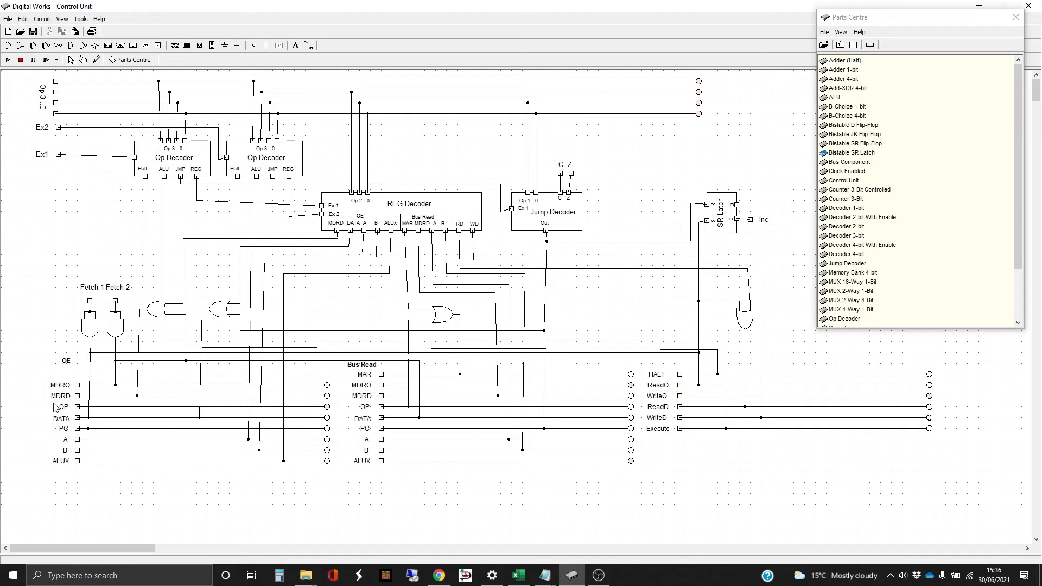
{"action": "left_click_drag", "start_coordinate": [54, 402], "coordinate": [341, 417]}
{"action": "key", "text": "Delete"}
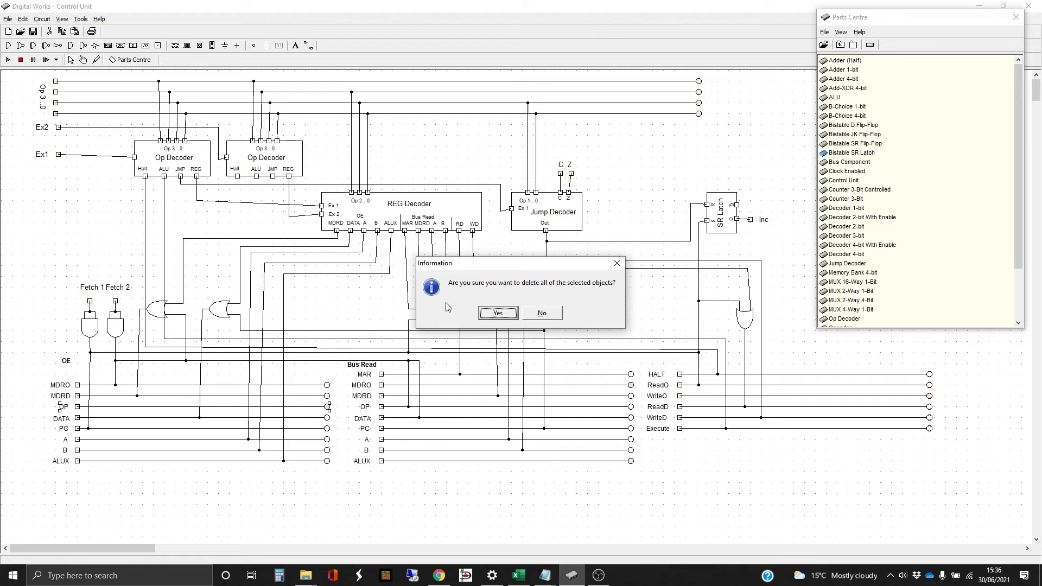
{"action": "left_click", "coordinate": [503, 316]}
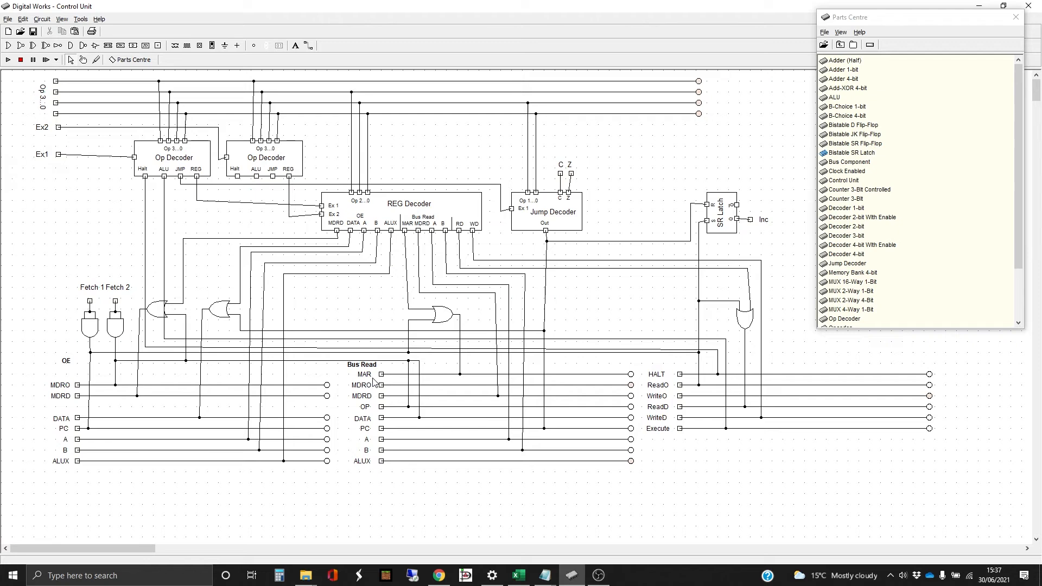
Step: Delete the Bus Read MDRO line with its end terminals and the Bus Read ALUX line with its label
{"action": "left_click_drag", "start_coordinate": [373, 380], "coordinate": [641, 396]}
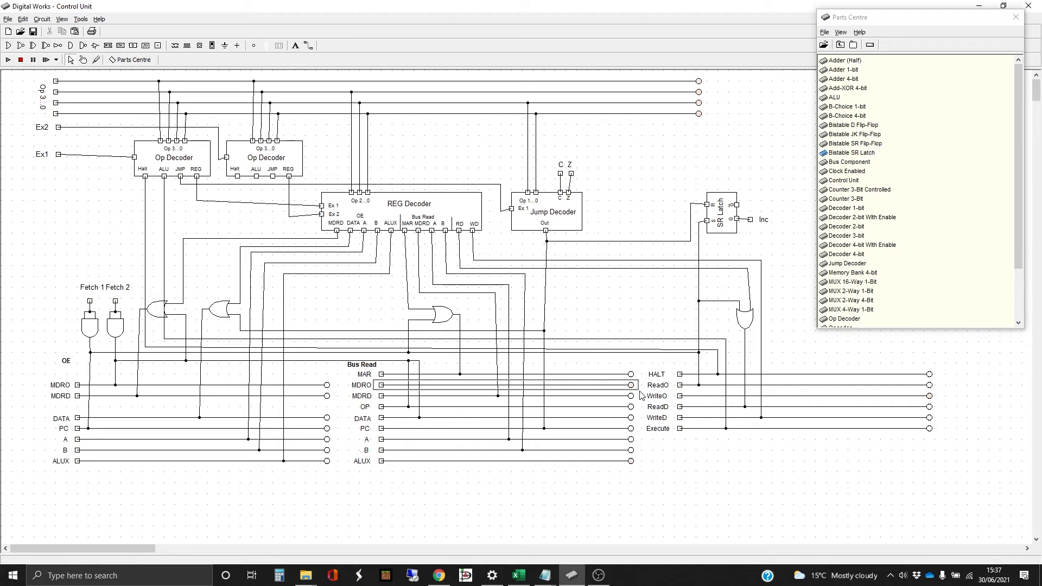
{"action": "left_click_drag", "start_coordinate": [641, 395], "coordinate": [641, 395]}
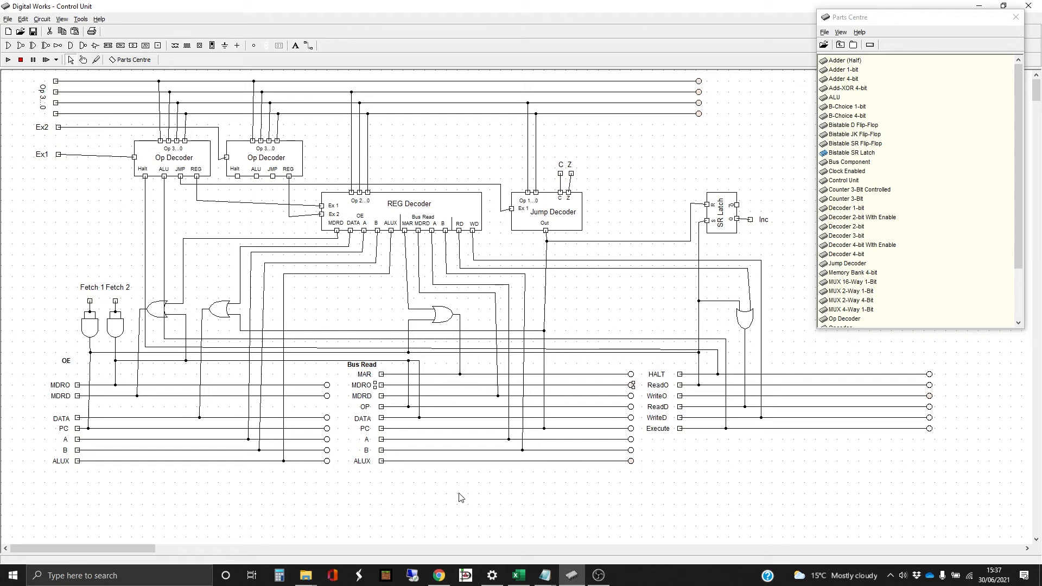
{"action": "key", "text": "Delete"}
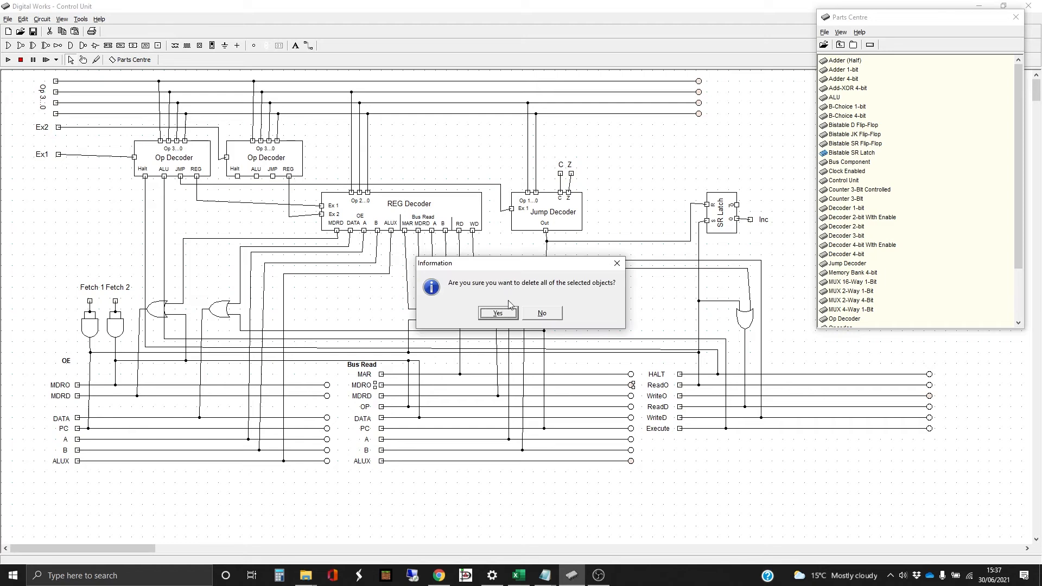
{"action": "left_click", "coordinate": [503, 316]}
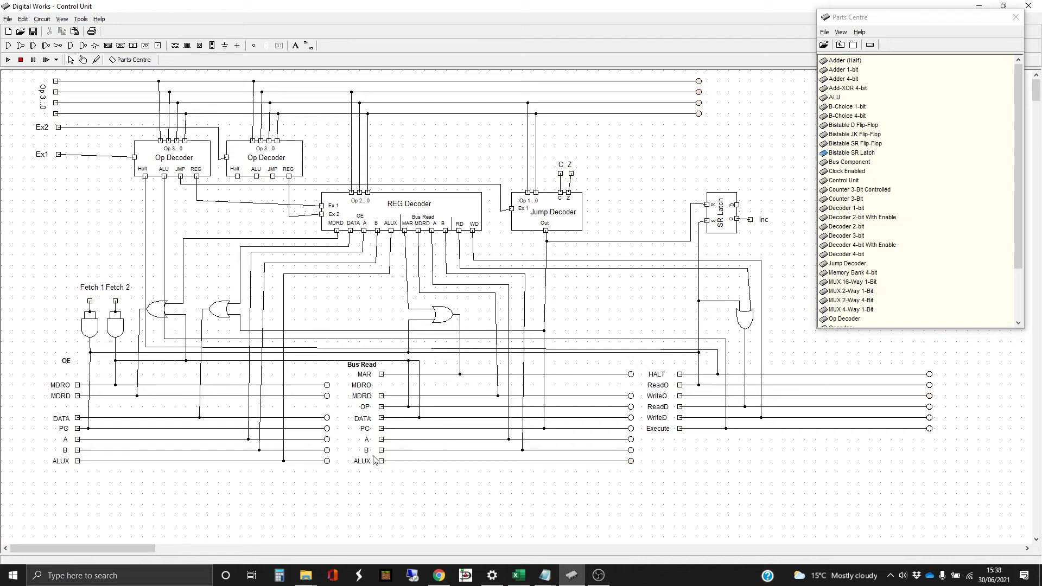
{"action": "left_click_drag", "start_coordinate": [337, 455], "coordinate": [657, 481]}
{"action": "key", "text": "Delete"}
{"action": "key", "text": "Return"}
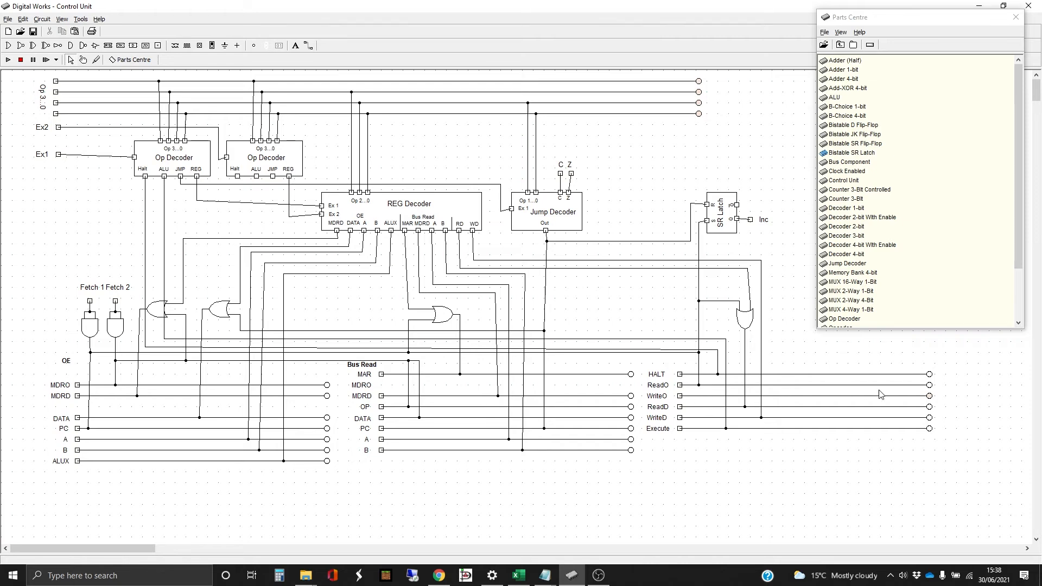
Step: Delete the WriteO control line together with its label and end terminals
{"action": "left_click_drag", "start_coordinate": [939, 391], "coordinate": [645, 405]}
{"action": "key", "text": "Delete"}
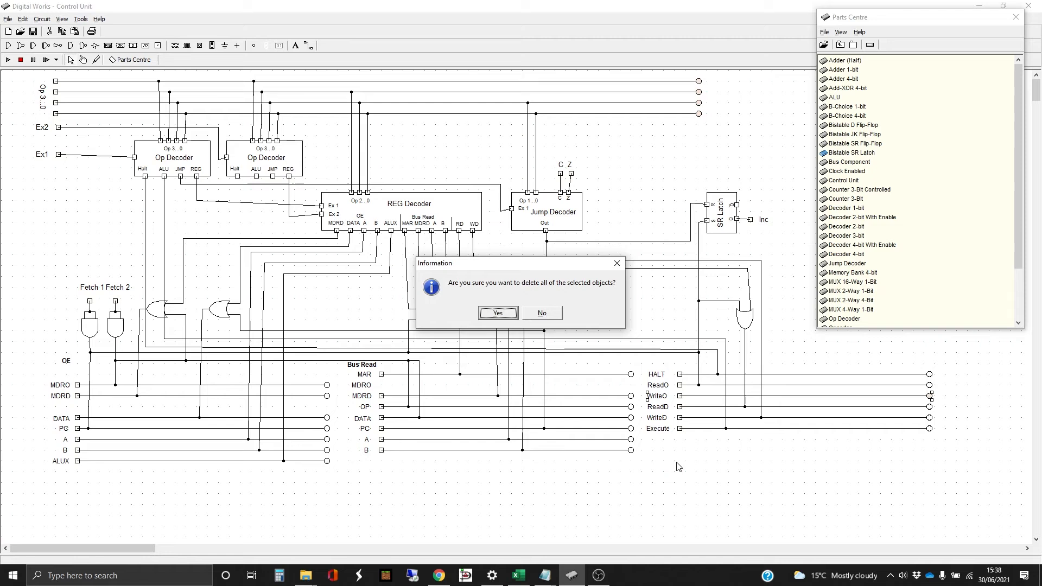
{"action": "left_click", "coordinate": [498, 313]}
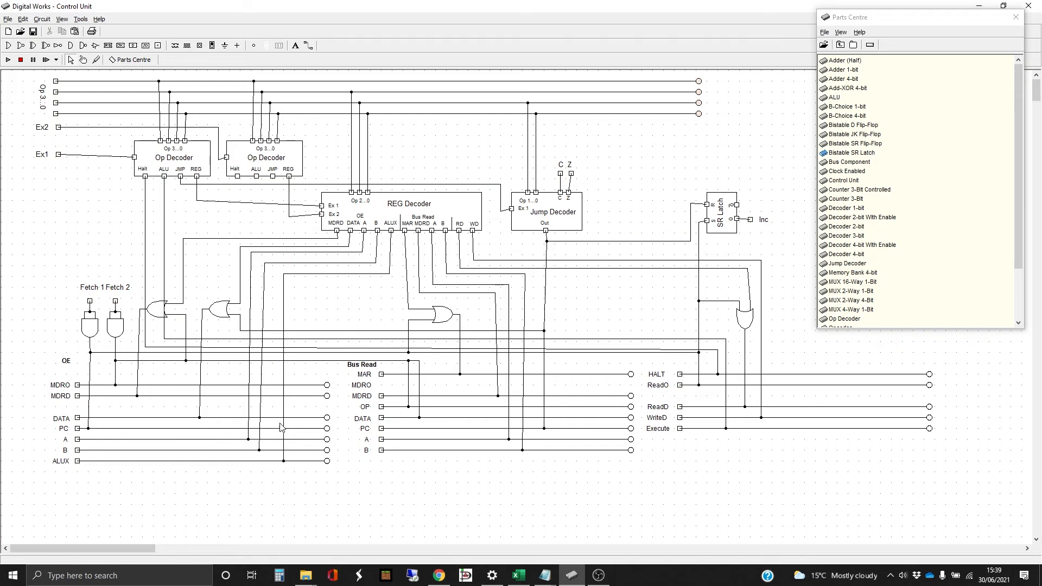
Step: Open the Template Editor for the Control Unit circuit
{"action": "left_click", "coordinate": [745, 407]}
{"action": "left_click", "coordinate": [81, 20]}
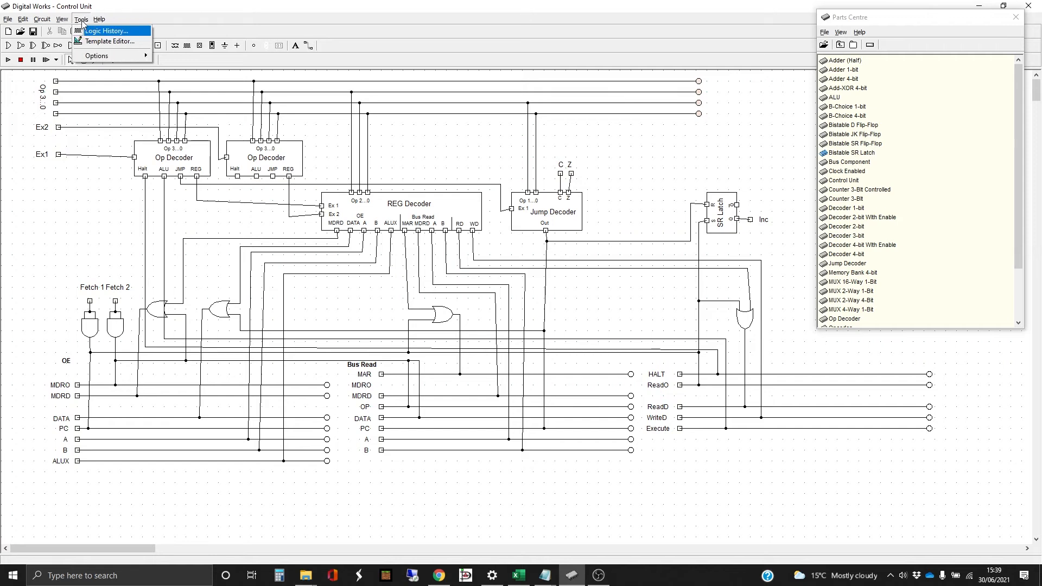
{"action": "left_click", "coordinate": [93, 44]}
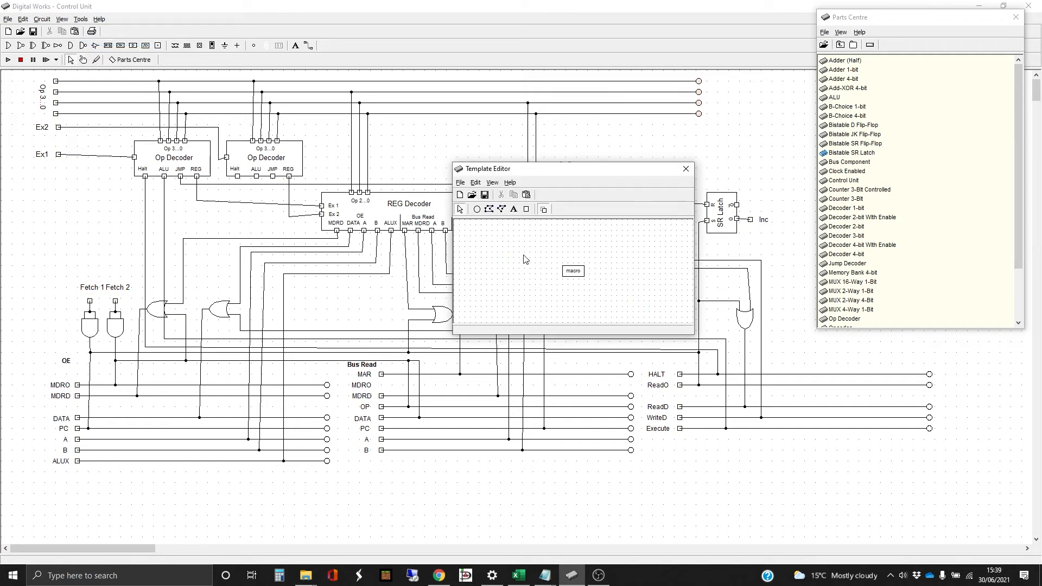
Step: Delete the default "macro" text and enlarge the template's outline rectangle to fill most of the drawing area
{"action": "left_click_drag", "start_coordinate": [524, 247], "coordinate": [600, 298]}
{"action": "left_click", "coordinate": [598, 271]}
{"action": "left_click", "coordinate": [574, 272]}
{"action": "key", "text": "Delete"}
{"action": "left_click", "coordinate": [514, 312]}
{"action": "left_click_drag", "start_coordinate": [563, 266], "coordinate": [479, 241]}
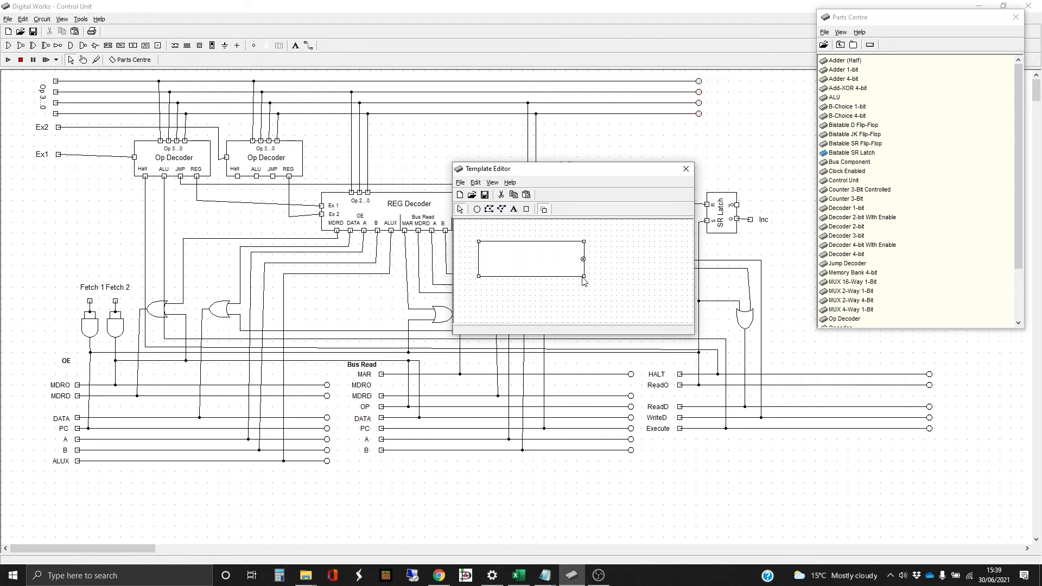
{"action": "left_click_drag", "start_coordinate": [583, 277], "coordinate": [667, 302]}
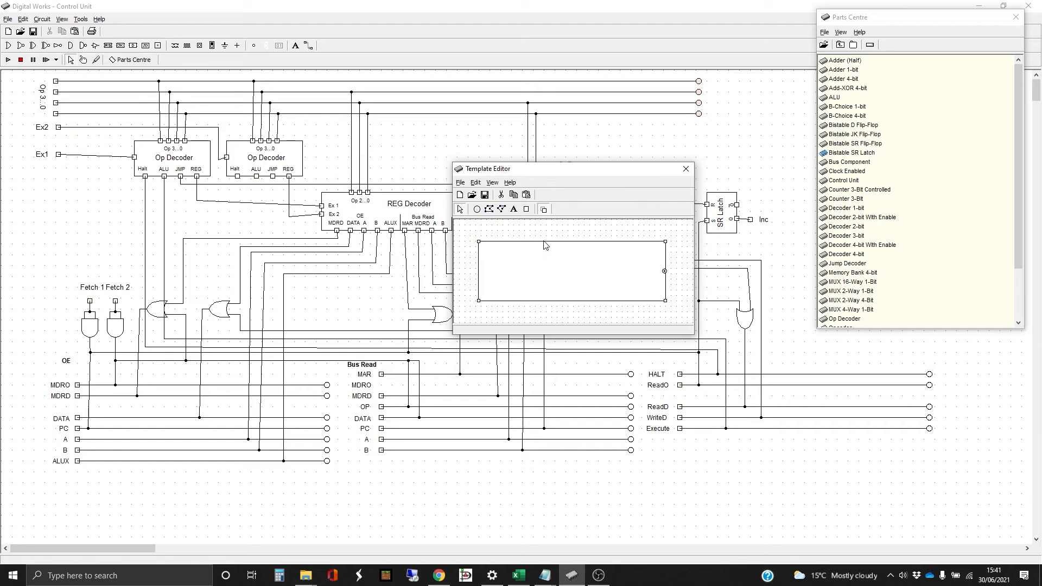
Step: Place four pins on the outline's left edge and label them "Op 3...0" with vertical text beside them
{"action": "left_click", "coordinate": [526, 210]}
{"action": "left_click", "coordinate": [514, 209]}
{"action": "left_click", "coordinate": [503, 267]}
{"action": "type", "text": "Op 3...0"}
{"action": "key", "text": "Return"}
{"action": "right_click", "coordinate": [510, 264]}
{"action": "left_click", "coordinate": [543, 305]}
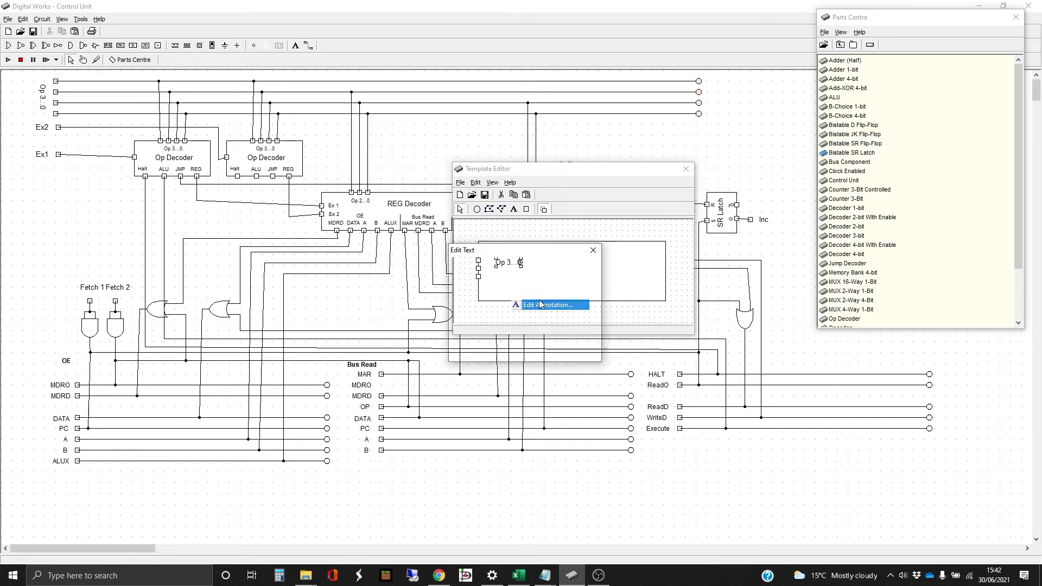
{"action": "left_click", "coordinate": [592, 328]}
{"action": "left_click", "coordinate": [592, 328]}
{"action": "left_click", "coordinate": [535, 350]}
{"action": "left_click_drag", "start_coordinate": [520, 263], "coordinate": [486, 265]}
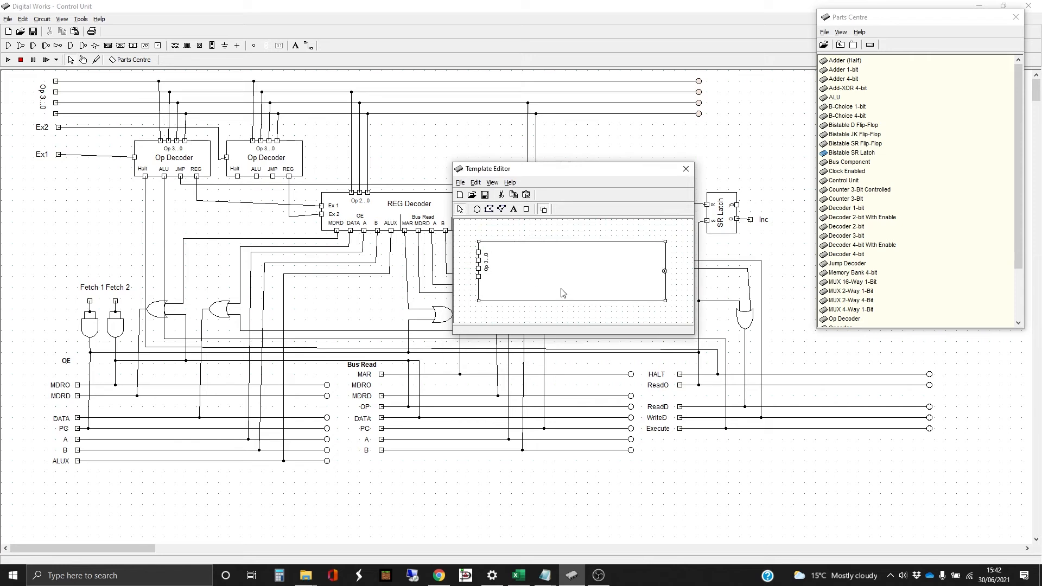
Step: Place a row of 20 pins along the outline's bottom edge in groups of seven, seven and six
{"action": "left_click", "coordinate": [527, 210]}
{"action": "left_click", "coordinate": [495, 301]}
{"action": "left_click", "coordinate": [503, 301]}
{"action": "left_click", "coordinate": [511, 302]}
{"action": "left_click", "coordinate": [519, 301]}
{"action": "left_click", "coordinate": [527, 301]}
{"action": "left_click", "coordinate": [535, 302]}
{"action": "left_click", "coordinate": [546, 301]}
{"action": "left_click", "coordinate": [557, 301]}
{"action": "left_click", "coordinate": [565, 301]}
{"action": "left_click", "coordinate": [573, 302]}
{"action": "left_click", "coordinate": [582, 301]}
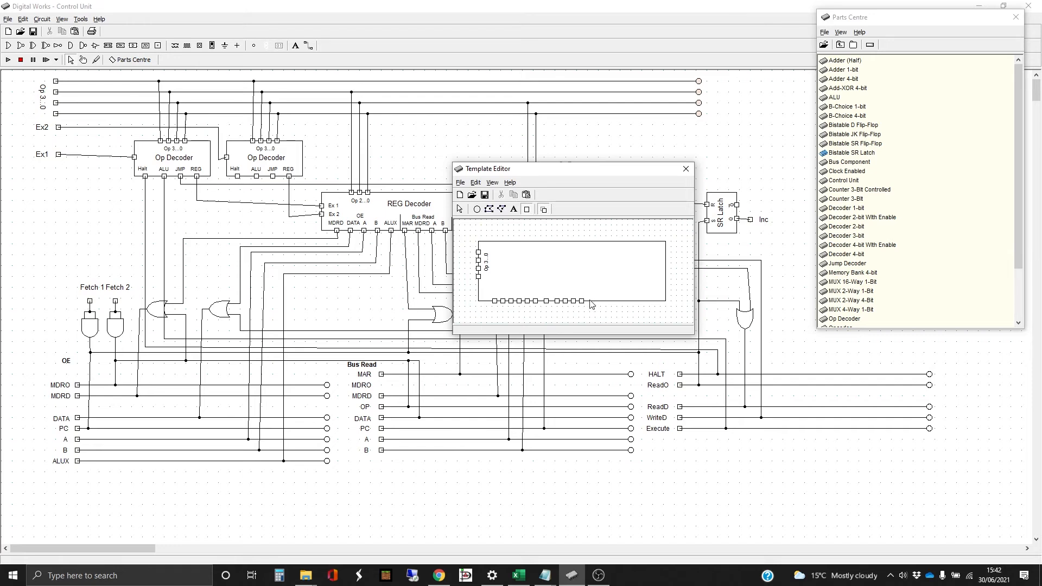
{"action": "left_click", "coordinate": [590, 301]}
{"action": "left_click", "coordinate": [598, 301]}
{"action": "left_click", "coordinate": [603, 301]}
{"action": "left_click", "coordinate": [620, 301]}
{"action": "left_click", "coordinate": [627, 302]}
{"action": "left_click", "coordinate": [635, 301]}
{"action": "left_click", "coordinate": [643, 301]}
{"action": "left_click", "coordinate": [652, 302]}
{"action": "left_click", "coordinate": [660, 301]}
Step: Nudge the last six bottom-edge pins left, the fourteenth pin right and the seventh pin left to even out the spacing
{"action": "right_click", "coordinate": [661, 302]}
{"action": "left_click_drag", "start_coordinate": [608, 286], "coordinate": [677, 311]}
{"action": "key", "text": "Left"}
{"action": "left_click", "coordinate": [603, 301]}
{"action": "key", "text": "Right"}
{"action": "key", "text": "Right"}
{"action": "left_click", "coordinate": [546, 301]}
{"action": "key", "text": "Left"}
{"action": "left_click", "coordinate": [567, 313]}
Step: Add an "MDRO" label in vertical text for the first bottom-edge pin
{"action": "left_click", "coordinate": [514, 210]}
{"action": "left_click", "coordinate": [519, 284]}
{"action": "type", "text": "MDRO"}
{"action": "left_click", "coordinate": [535, 351]}
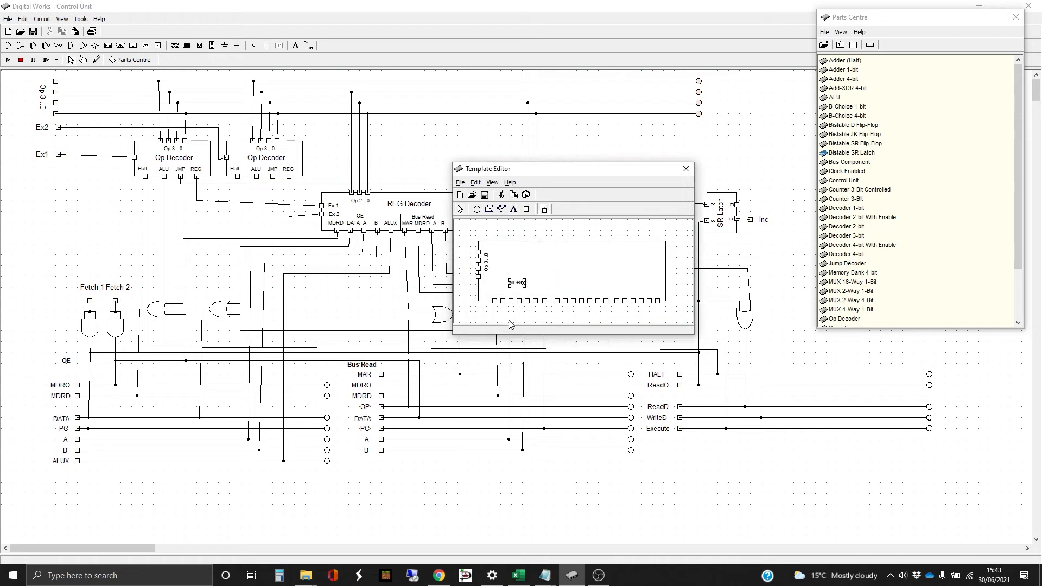
{"action": "key", "text": "ctrl+l"}
{"action": "mouse_move", "coordinate": [519, 282]}
{"action": "left_mouse_down"}
{"action": "mouse_move", "coordinate": [495, 287]}
{"action": "mouse_move", "coordinate": [527, 285]}
{"action": "mouse_move", "coordinate": [504, 290]}
{"action": "mouse_move", "coordinate": [520, 289]}
{"action": "left_mouse_up"}
{"action": "right_click", "coordinate": [495, 286]}
{"action": "left_click", "coordinate": [530, 315]}
Step: Paste three copies of the MDRO label and line them up above the first bottom-edge pins
{"action": "key", "text": "ctrl+v"}
{"action": "key", "text": "ctrl+v"}
{"action": "key", "text": "ctrl+v"}
{"action": "key", "text": "Left"}
{"action": "key", "text": "Left"}
{"action": "key", "text": "Left"}
{"action": "key", "text": "Left"}
{"action": "key", "text": "Left"}
{"action": "key", "text": "Left"}
{"action": "key", "text": "Left"}
{"action": "key", "text": "Left"}
{"action": "left_click", "coordinate": [528, 316]}
Step: Change the second label to "MDRD" and the third label to "Data"
{"action": "right_click", "coordinate": [503, 287]}
{"action": "left_click", "coordinate": [543, 313]}
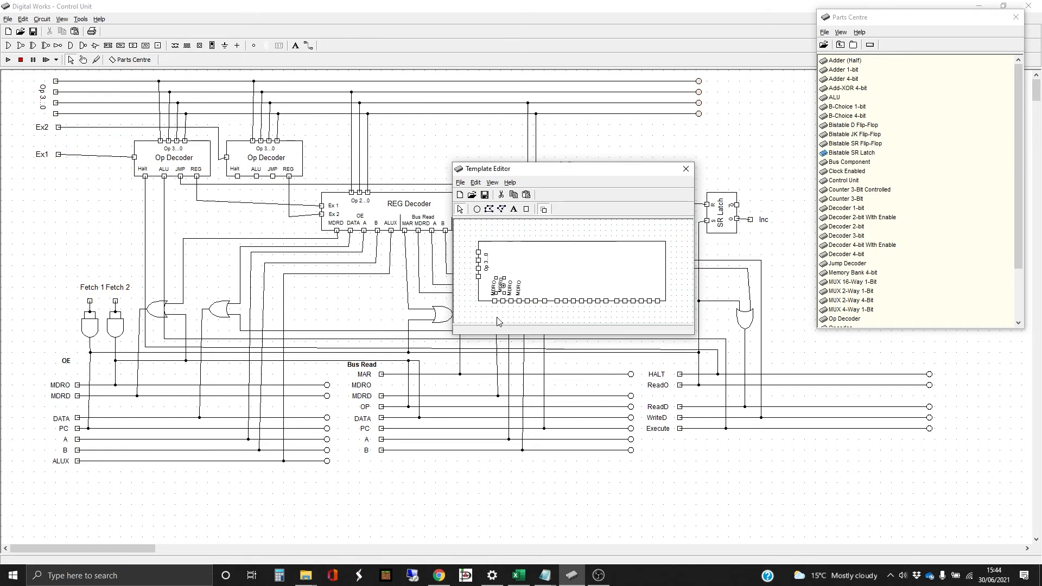
{"action": "right_click", "coordinate": [509, 291]}
{"action": "left_click", "coordinate": [541, 330]}
{"action": "left_click", "coordinate": [540, 350]}
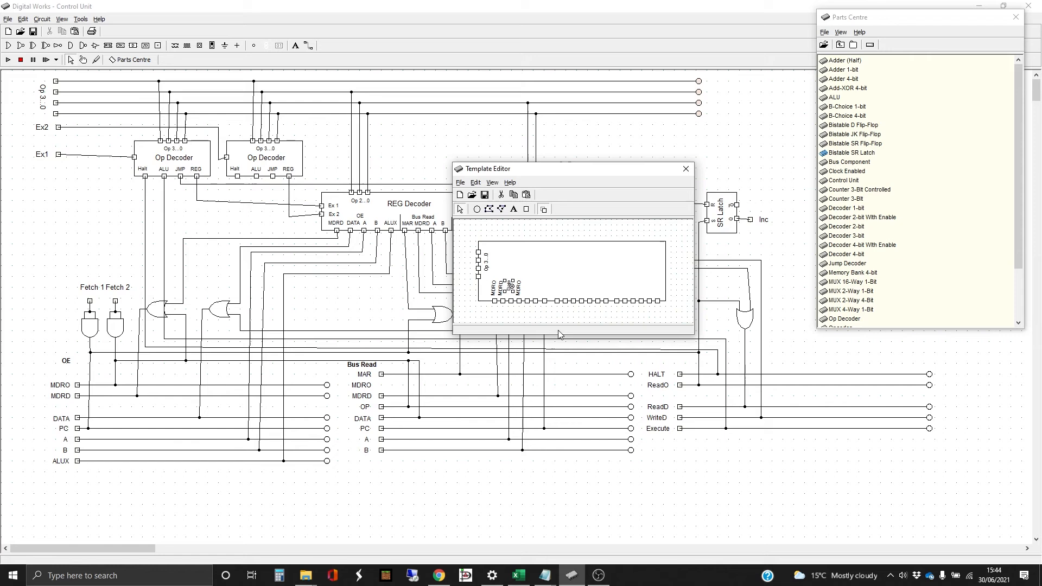
Step: Change the fourth label to "PC" and align it above the fourth bottom-edge pin
{"action": "right_click", "coordinate": [514, 287]}
{"action": "left_click", "coordinate": [526, 330]}
{"action": "double_click", "coordinate": [465, 313]}
{"action": "type", "text": "PC"}
{"action": "left_click", "coordinate": [534, 351]}
{"action": "left_click_drag", "start_coordinate": [518, 285], "coordinate": [518, 291]}
{"action": "left_click", "coordinate": [509, 290]}
Step: Paste three copies of the PC label and change the first copy to "A"
{"action": "left_click", "coordinate": [519, 292]}
{"action": "key", "text": "ctrl+c"}
{"action": "key", "text": "ctrl+v"}
{"action": "key", "text": "ctrl+v"}
{"action": "key", "text": "ctrl+v"}
{"action": "right_click", "coordinate": [524, 292]}
{"action": "left_click", "coordinate": [531, 333]}
{"action": "mouse_move", "coordinate": [532, 289]}
{"action": "left_mouse_down"}
{"action": "mouse_move", "coordinate": [524, 293]}
{"action": "mouse_move", "coordinate": [534, 292]}
{"action": "left_mouse_up"}
{"action": "double_click", "coordinate": [465, 313]}
{"action": "type", "text": "A"}
{"action": "left_click", "coordinate": [537, 350]}
{"action": "left_click", "coordinate": [562, 314]}
Step: Change the second copy of the PC label to "B"
{"action": "left_click", "coordinate": [540, 313]}
{"action": "right_click", "coordinate": [540, 313]}
{"action": "left_click", "coordinate": [548, 353]}
{"action": "double_click", "coordinate": [465, 313]}
{"action": "type", "text": "B"}
{"action": "left_click", "coordinate": [535, 350]}
{"action": "left_click", "coordinate": [584, 294]}
Step: Change the last copy of the PC label to "ALUX" and move it above the seventh bottom-edge pin
{"action": "left_click", "coordinate": [553, 322]}
{"action": "right_click", "coordinate": [553, 321]}
{"action": "left_click", "coordinate": [561, 361]}
{"action": "double_click", "coordinate": [465, 312]}
{"action": "type", "text": "ALUX"}
{"action": "left_click", "coordinate": [536, 350]}
{"action": "left_click_drag", "start_coordinate": [552, 321], "coordinate": [548, 291]}
{"action": "key", "text": "Left"}
{"action": "key", "text": "Left"}
Step: Nudge the B and A labels right so that each sits above its own bottom-edge pin
{"action": "left_click", "coordinate": [533, 292]}
{"action": "key", "text": "Right"}
{"action": "key", "text": "Right"}
{"action": "key", "text": "Right"}
{"action": "key", "text": "Right"}
{"action": "left_click", "coordinate": [524, 293]}
{"action": "key", "text": "Right"}
{"action": "key", "text": "Right"}
{"action": "key", "text": "Right"}
{"action": "key", "text": "Right"}
{"action": "key", "text": "Right"}
Step: Duplicate the seven labels from MDRO to ALUX above the second group of bottom-edge pins
{"action": "left_click_drag", "start_coordinate": [484, 228], "coordinate": [566, 291]}
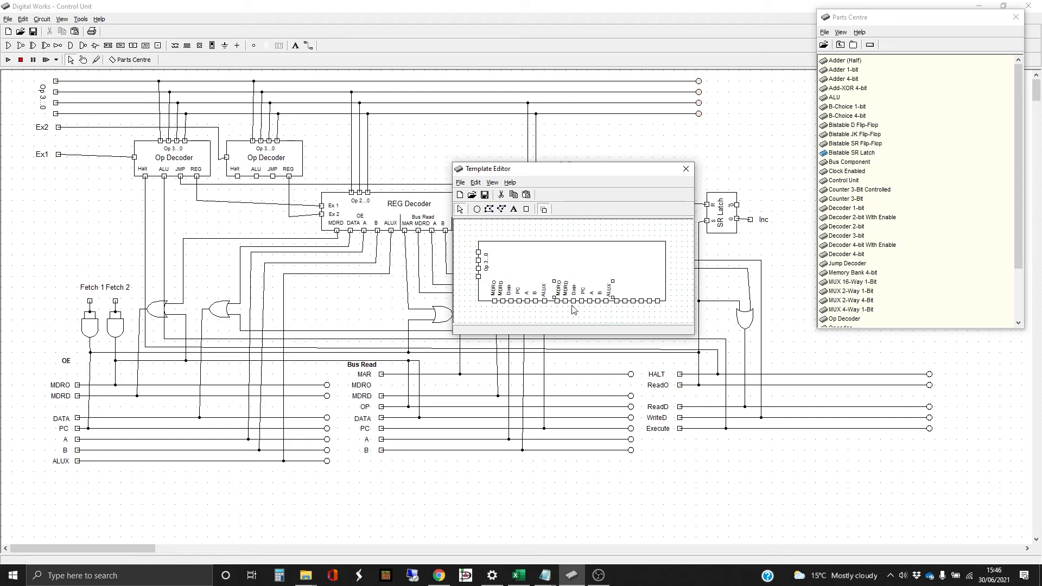
Step: Change the first label of the second bottom-edge pin group to "MAR" and nudge it into place above its pin
{"action": "left_click", "coordinate": [573, 306]}
{"action": "right_click", "coordinate": [558, 291]}
{"action": "left_click", "coordinate": [586, 331]}
{"action": "double_click", "coordinate": [513, 324]}
{"action": "type", "text": "MAR"}
{"action": "key", "text": "Return"}
{"action": "key", "text": "Left"}
{"action": "key", "text": "Left"}
{"action": "key", "text": "Left"}
{"action": "key", "text": "Left"}
{"action": "key", "text": "Left"}
{"action": "key", "text": "Down"}
{"action": "key", "text": "Down"}
Step: Place a label reading "OP" between MDRD and Data, above the third pin of the second group
{"action": "left_click", "coordinate": [561, 315]}
{"action": "right_click", "coordinate": [565, 293]}
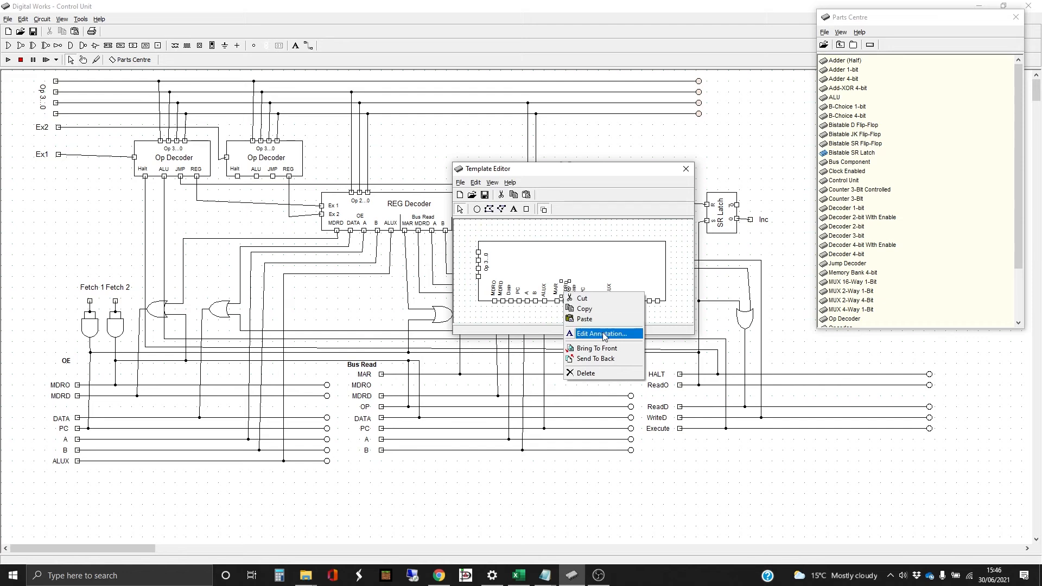
{"action": "left_click", "coordinate": [587, 347]}
{"action": "left_click_drag", "start_coordinate": [569, 231], "coordinate": [577, 292]}
{"action": "right_click", "coordinate": [578, 264]}
{"action": "left_click", "coordinate": [612, 305]}
{"action": "double_click", "coordinate": [547, 316]}
{"action": "type", "text": "OP"}
{"action": "left_click", "coordinate": [536, 352]}
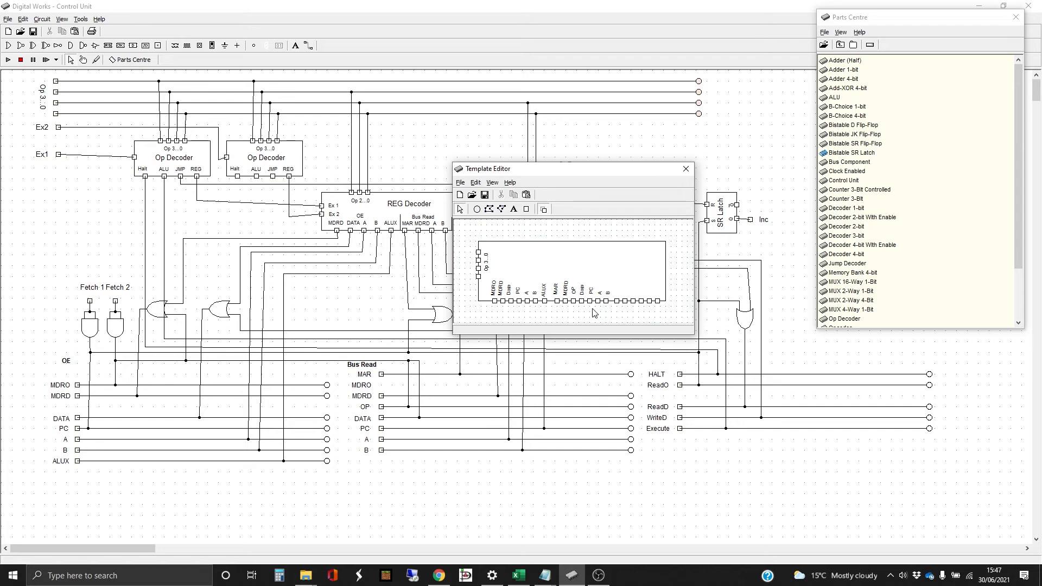
Step: Duplicate a label from the second pin group and change the copy to "HALT" above the pin after B
{"action": "left_click", "coordinate": [565, 288]}
{"action": "key", "text": "ctrl+c"}
{"action": "key", "text": "ctrl+v"}
{"action": "left_click", "coordinate": [616, 291]}
{"action": "right_click", "coordinate": [618, 288]}
{"action": "left_click", "coordinate": [643, 333]}
{"action": "double_click", "coordinate": [543, 315]}
{"action": "type", "text": "HALT"}
{"action": "left_click", "coordinate": [535, 351]}
Step: Make further copies of the HALT label above the following pins and change the first copy to "Read O"
{"action": "mouse_move", "coordinate": [620, 289]}
{"action": "left_mouse_down"}
{"action": "mouse_move", "coordinate": [621, 266]}
{"action": "mouse_move", "coordinate": [618, 288]}
{"action": "mouse_move", "coordinate": [628, 290]}
{"action": "left_mouse_up"}
{"action": "key", "text": "ctrl+c"}
{"action": "key", "text": "ctrl+v"}
{"action": "key", "text": "ctrl+v"}
{"action": "key", "text": "ctrl+v"}
{"action": "right_click", "coordinate": [628, 290]}
{"action": "left_click", "coordinate": [638, 336]}
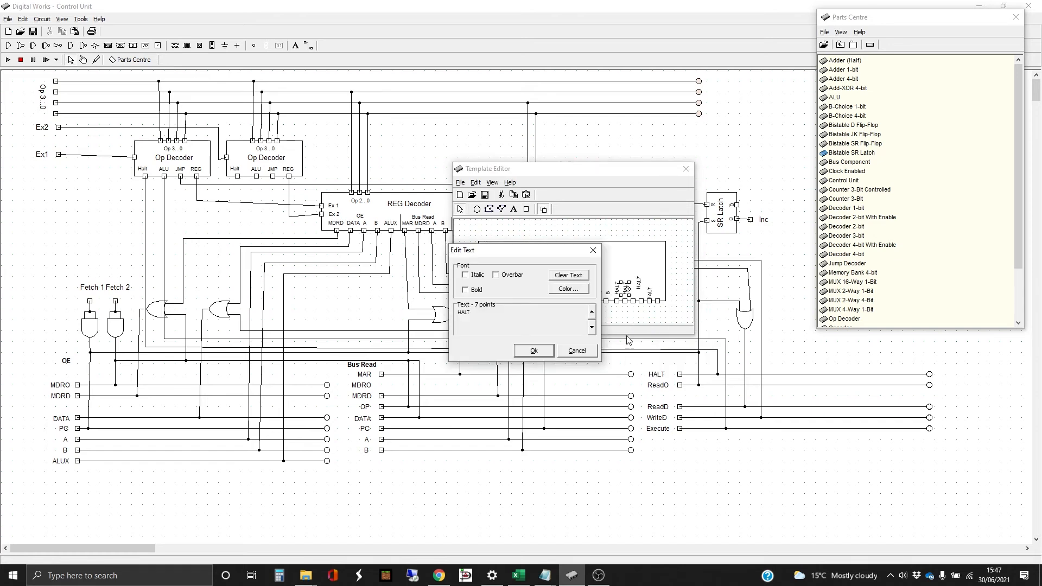
{"action": "double_click", "coordinate": [543, 316]}
{"action": "type", "text": "Read O"}
{"action": "left_click", "coordinate": [534, 351]}
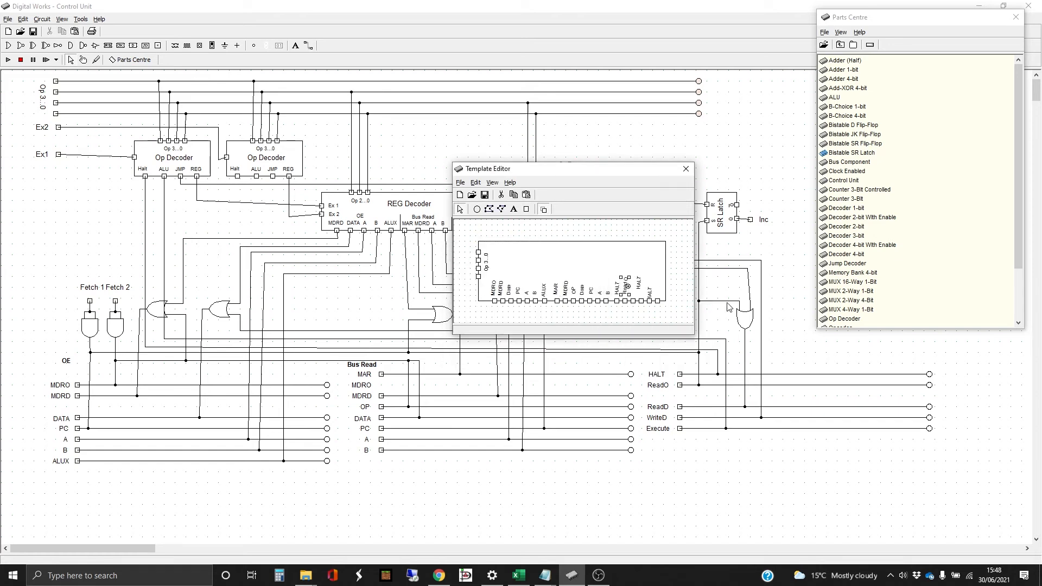
Step: Change the two remaining HALT copies to "Read D" and "Write D" and line the labels up above their pins
{"action": "right_click", "coordinate": [635, 285]}
{"action": "left_click", "coordinate": [652, 331]}
{"action": "double_click", "coordinate": [496, 320]}
{"action": "type", "text": "Read D"}
{"action": "left_click", "coordinate": [534, 350]}
{"action": "right_click", "coordinate": [648, 295]}
{"action": "left_click", "coordinate": [662, 340]}
{"action": "double_click", "coordinate": [511, 317]}
{"action": "type", "text": "Write D"}
{"action": "left_click", "coordinate": [534, 351]}
{"action": "left_click_drag", "start_coordinate": [626, 287], "coordinate": [644, 291]}
{"action": "left_click", "coordinate": [618, 292]}
{"action": "left_click", "coordinate": [514, 210]}
{"action": "left_click", "coordinate": [576, 318]}
{"action": "left_click", "coordinate": [576, 357]}
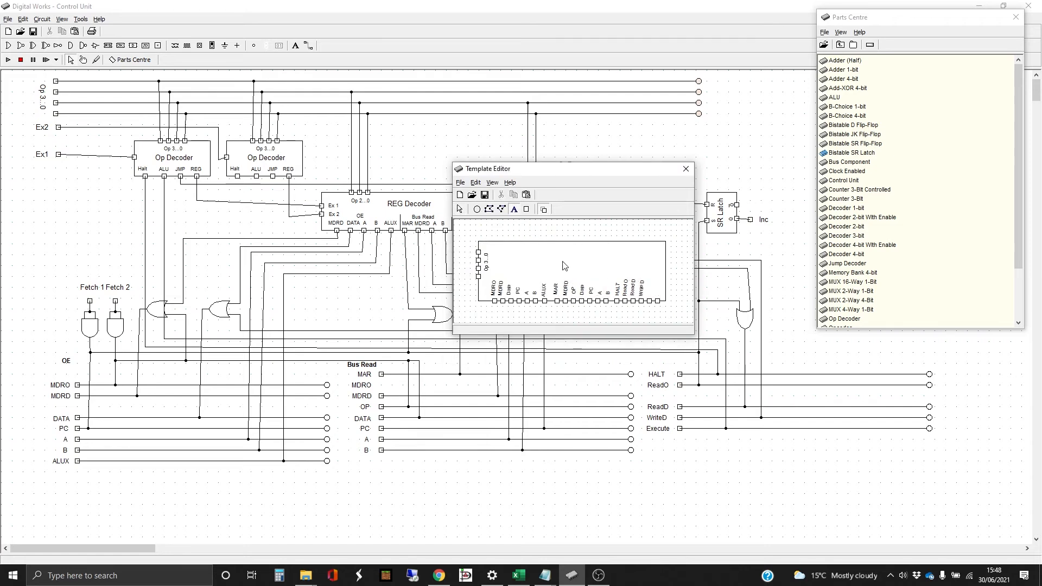
{"action": "left_click", "coordinate": [460, 210]}
Step: Change the Write D label to "ALU Execute" and duplicate it
{"action": "left_click", "coordinate": [642, 289]}
{"action": "right_click", "coordinate": [643, 290]}
{"action": "left_click", "coordinate": [658, 334]}
{"action": "left_click_drag", "start_coordinate": [480, 313], "coordinate": [455, 314]}
{"action": "type", "text": "ALU Execute"}
{"action": "mouse_move", "coordinate": [641, 279]}
{"action": "left_mouse_down"}
{"action": "mouse_move", "coordinate": [654, 276]}
{"action": "mouse_move", "coordinate": [642, 278]}
{"action": "left_mouse_up"}
{"action": "key", "text": "ctrl+c"}
{"action": "key", "text": "ctrl+v"}
Step: Change the ALU Execute label above the pin next to Read D back to "Write D"
{"action": "right_click", "coordinate": [642, 278]}
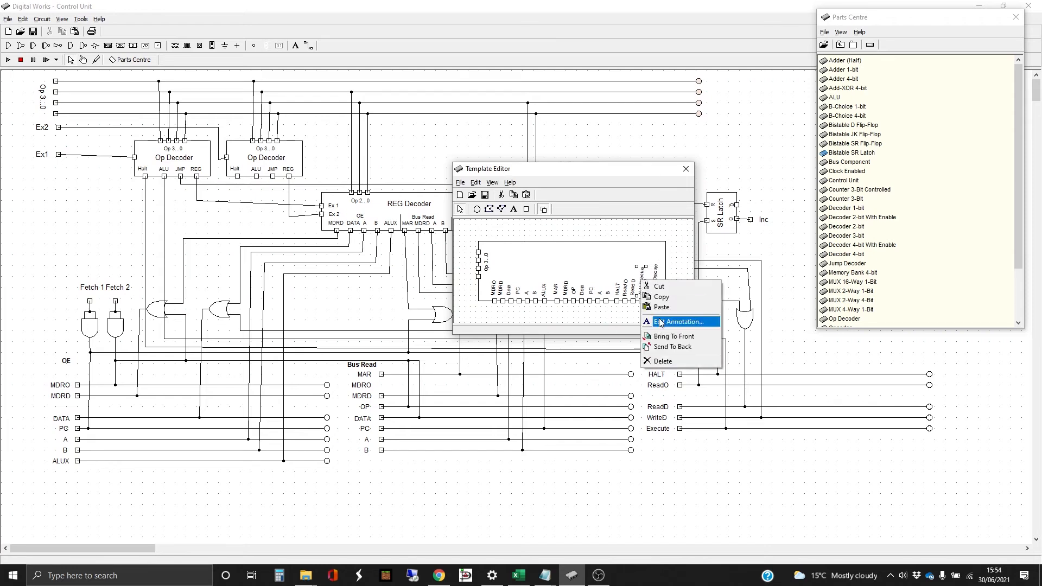
{"action": "left_click", "coordinate": [662, 322]}
{"action": "left_click_drag", "start_coordinate": [490, 313], "coordinate": [456, 313]}
{"action": "type", "text": "Write D"}
{"action": "left_click", "coordinate": [535, 351]}
Step: Paste another label copy, change it to "INC" and place it above the last bottom-edge pin
{"action": "left_click_drag", "start_coordinate": [642, 282], "coordinate": [658, 281]}
{"action": "left_click", "coordinate": [677, 293]}
{"action": "left_click", "coordinate": [686, 289]}
{"action": "key", "text": "ctrl+v"}
{"action": "right_click", "coordinate": [658, 281]}
{"action": "left_click", "coordinate": [680, 323]}
{"action": "type", "text": "INC"}
{"action": "left_click", "coordinate": [532, 347]}
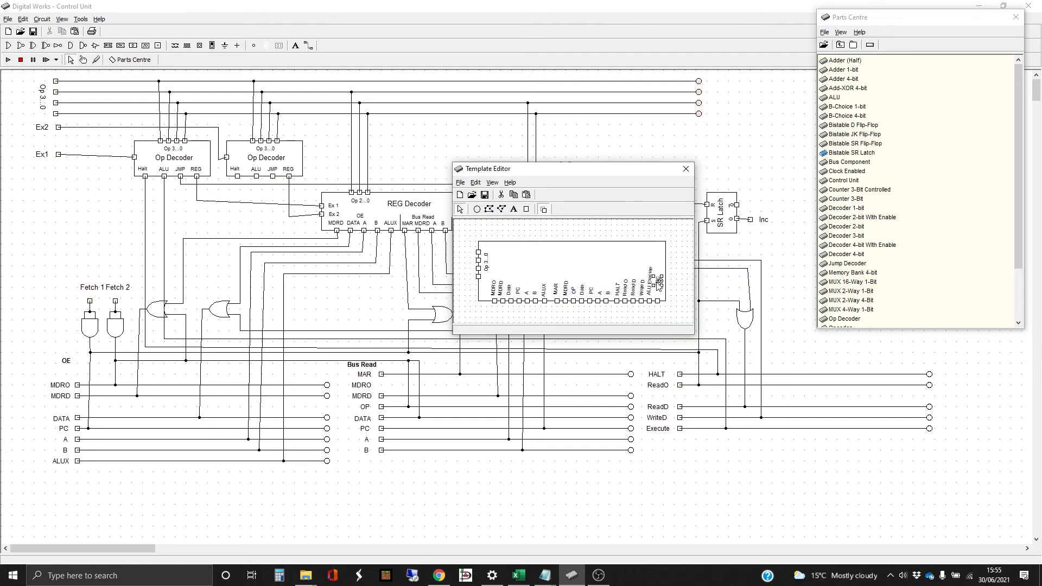
Step: Add an "Output Enable" heading above the labels of the first bottom-edge pin group
{"action": "left_click", "coordinate": [501, 209]}
{"action": "left_click", "coordinate": [514, 209]}
{"action": "left_click", "coordinate": [483, 298]}
{"action": "left_click_drag", "start_coordinate": [472, 314], "coordinate": [453, 319]}
{"action": "type", "text": "Output Enable"}
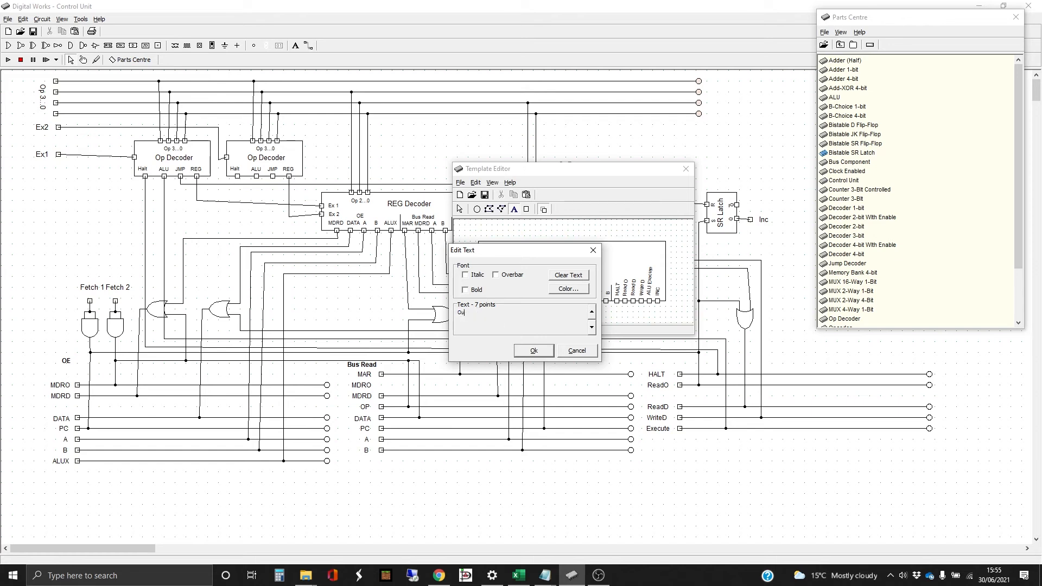
{"action": "left_click", "coordinate": [521, 347]}
Step: Duplicate the Output Enable heading, move the copy above the second pin group and change it to "Bus Read"
{"action": "key", "text": "ctrl+c"}
{"action": "left_click", "coordinate": [576, 265]}
{"action": "key", "text": "ctrl+v"}
{"action": "left_click_drag", "start_coordinate": [527, 288], "coordinate": [579, 278]}
{"action": "double_click", "coordinate": [580, 280]}
{"action": "type", "text": "Bus Read"}
{"action": "key", "text": "Return"}
Step: Place six pins along the upper edge of the template outline
{"action": "left_click", "coordinate": [526, 210]}
{"action": "left_click", "coordinate": [506, 241]}
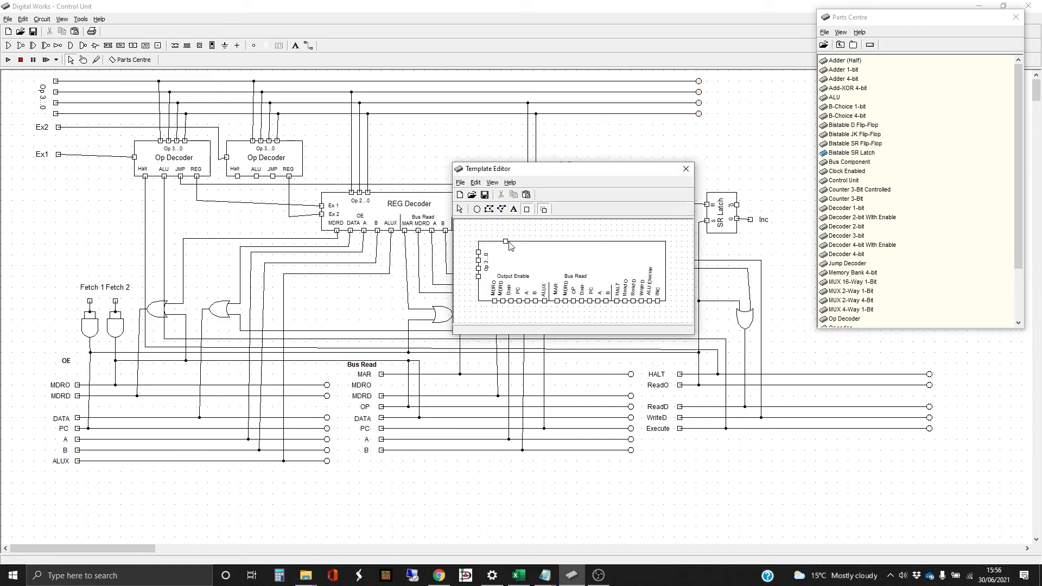
{"action": "left_click", "coordinate": [519, 241]}
{"action": "left_click", "coordinate": [536, 242]}
{"action": "left_click", "coordinate": [549, 241]}
{"action": "left_click", "coordinate": [563, 241]}
{"action": "left_click", "coordinate": [574, 241]}
{"action": "left_click", "coordinate": [459, 210]}
{"action": "left_click", "coordinate": [519, 241]}
Step: Add a vertical "Fetch 1" label under the first pin on the template's upper edge
{"action": "mouse_move", "coordinate": [562, 170]}
{"action": "left_mouse_down"}
{"action": "mouse_move", "coordinate": [686, 320]}
{"action": "mouse_move", "coordinate": [576, 156]}
{"action": "left_mouse_up"}
{"action": "left_click", "coordinate": [528, 195]}
{"action": "left_click", "coordinate": [518, 238]}
{"action": "left_click", "coordinate": [535, 351]}
{"action": "mouse_move", "coordinate": [546, 240]}
{"action": "left_mouse_down"}
{"action": "mouse_move", "coordinate": [537, 232]}
{"action": "mouse_move", "coordinate": [520, 243]}
{"action": "mouse_move", "coordinate": [550, 243]}
{"action": "left_mouse_up"}
{"action": "double_click", "coordinate": [520, 244]}
{"action": "left_click", "coordinate": [534, 352]}
Step: Duplicate the Fetch 1 label under the second upper-edge pin and change the copy to "Fetch 2"
{"action": "key", "text": "ctrl+c"}
{"action": "key", "text": "ctrl+v"}
{"action": "right_click", "coordinate": [534, 245]}
{"action": "left_click", "coordinate": [554, 288]}
{"action": "type", "text": "2"}
{"action": "left_click", "coordinate": [534, 351]}
Step: Paste another copy of the Fetch 1 label under the third upper-edge pin and change it to "Ex 1"
{"action": "left_click", "coordinate": [549, 244]}
{"action": "key", "text": "ctrl+v"}
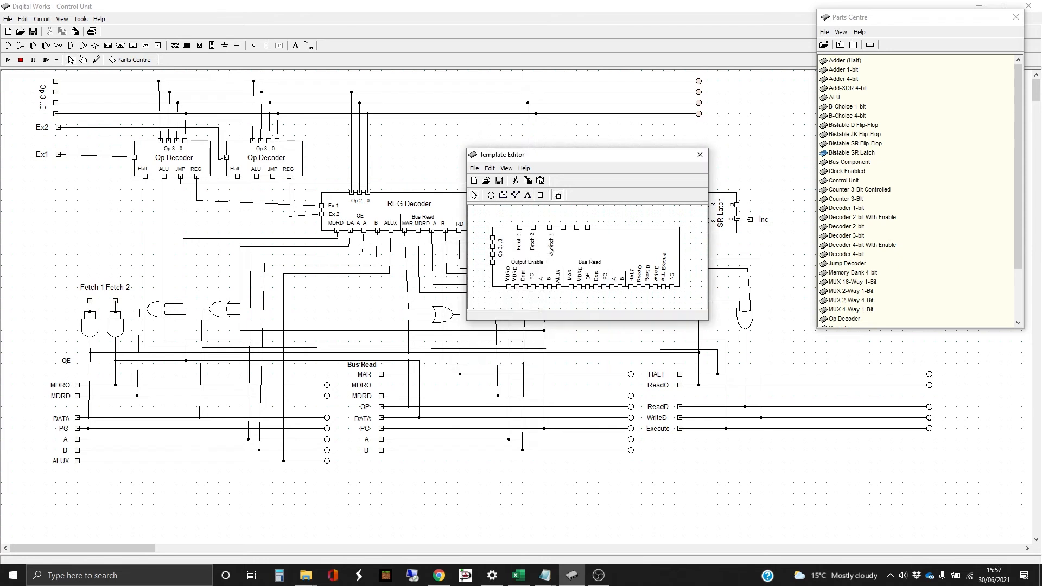
{"action": "right_click", "coordinate": [549, 243]}
{"action": "left_click", "coordinate": [567, 288]}
{"action": "left_click", "coordinate": [481, 316]}
{"action": "left_click", "coordinate": [534, 351]}
Step: Place a copied label under the fourth upper-edge pin and change it to "Ex 2"
{"action": "right_click", "coordinate": [562, 238]}
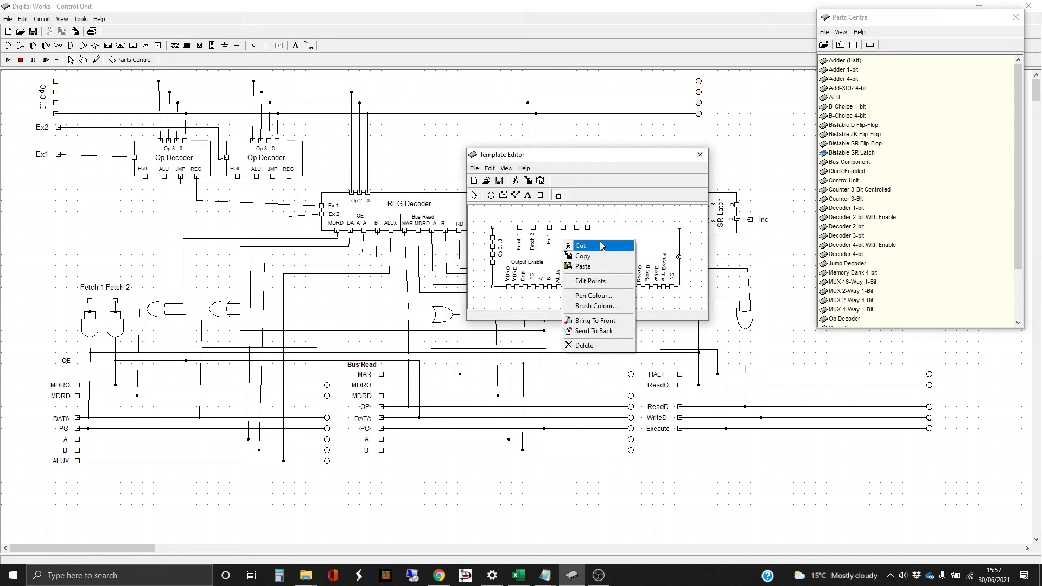
{"action": "left_click", "coordinate": [561, 235]}
{"action": "left_click_drag", "start_coordinate": [539, 217], "coordinate": [564, 242]}
{"action": "key", "text": "ctrl+c"}
{"action": "key", "text": "ctrl+v"}
{"action": "right_click", "coordinate": [565, 243]}
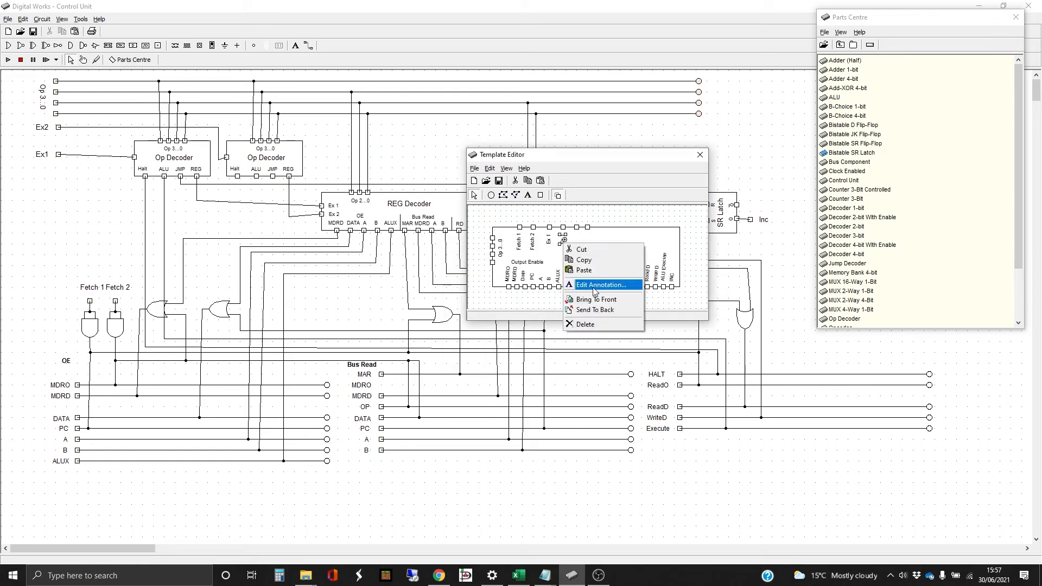
{"action": "left_click", "coordinate": [586, 286]}
{"action": "left_click_drag", "start_coordinate": [479, 315], "coordinate": [446, 313]}
{"action": "type", "text": "Ex 2"}
{"action": "left_click", "coordinate": [534, 351]}
Step: Label the last two upper-edge pins "C" and "Z"
{"action": "left_click", "coordinate": [574, 246]}
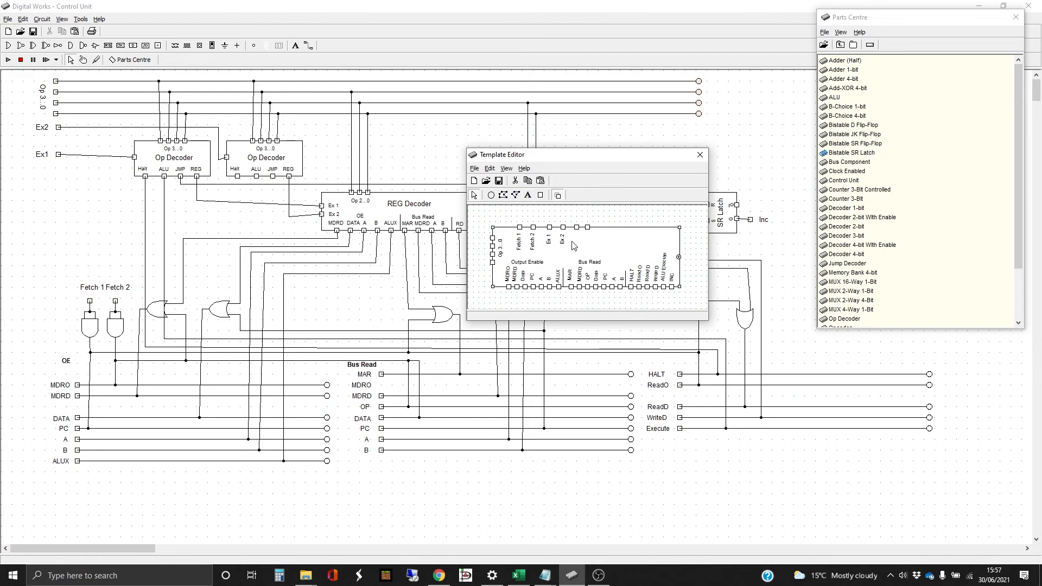
{"action": "double_click", "coordinate": [575, 243]}
{"action": "left_click", "coordinate": [534, 351]}
{"action": "right_click", "coordinate": [586, 244]}
{"action": "left_click", "coordinate": [608, 284]}
{"action": "type", "text": "Z"}
{"action": "left_click", "coordinate": [532, 350]}
Step: Add a larger "Control Unit" title inside the template, to the right of the Z label
{"action": "double_click", "coordinate": [577, 235]}
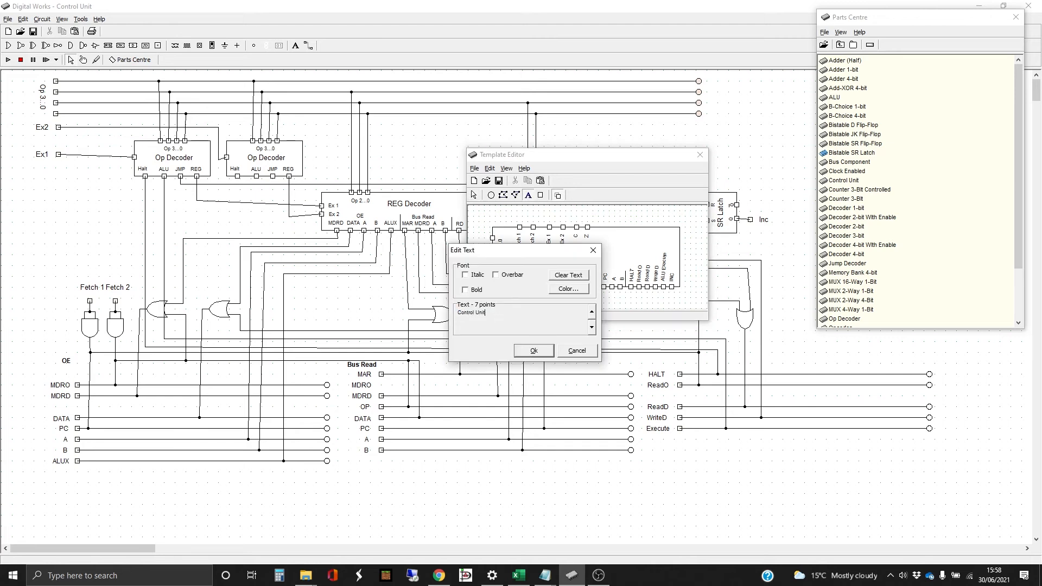
{"action": "left_click", "coordinate": [591, 313]}
{"action": "left_click", "coordinate": [534, 351]}
{"action": "left_click_drag", "start_coordinate": [617, 242], "coordinate": [631, 243]}
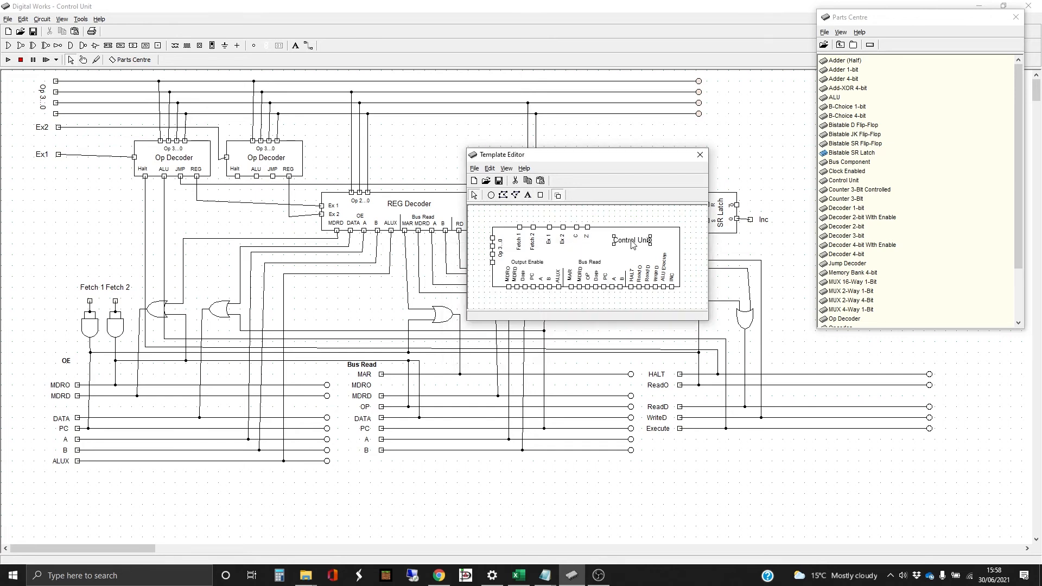
{"action": "left_click", "coordinate": [701, 156]}
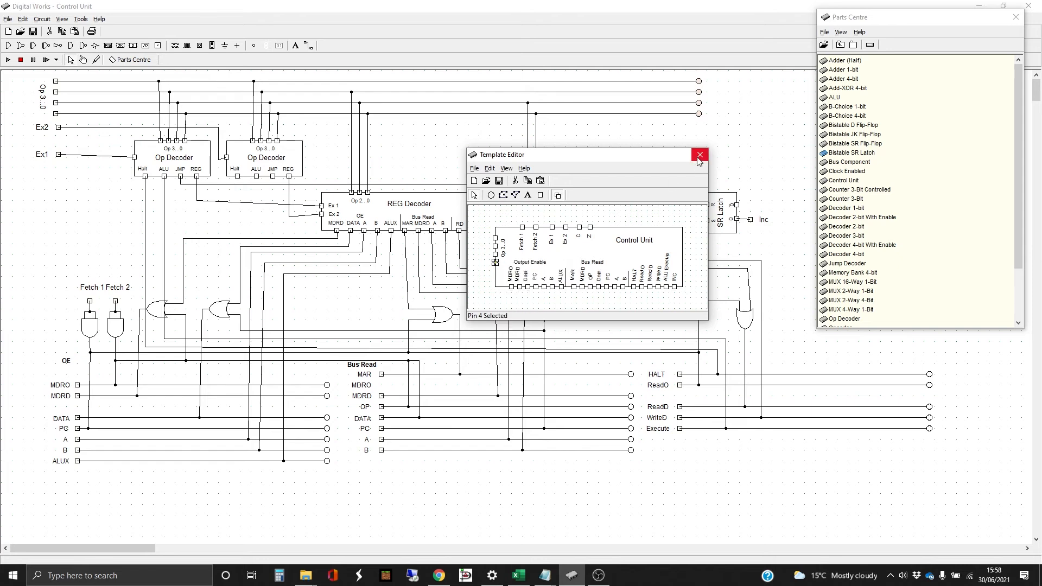
Step: Associate pin 2 of the template's Op 3...0 group with the third Op input tag and pin 1 with the topmost tag
{"action": "right_click", "coordinate": [495, 245]}
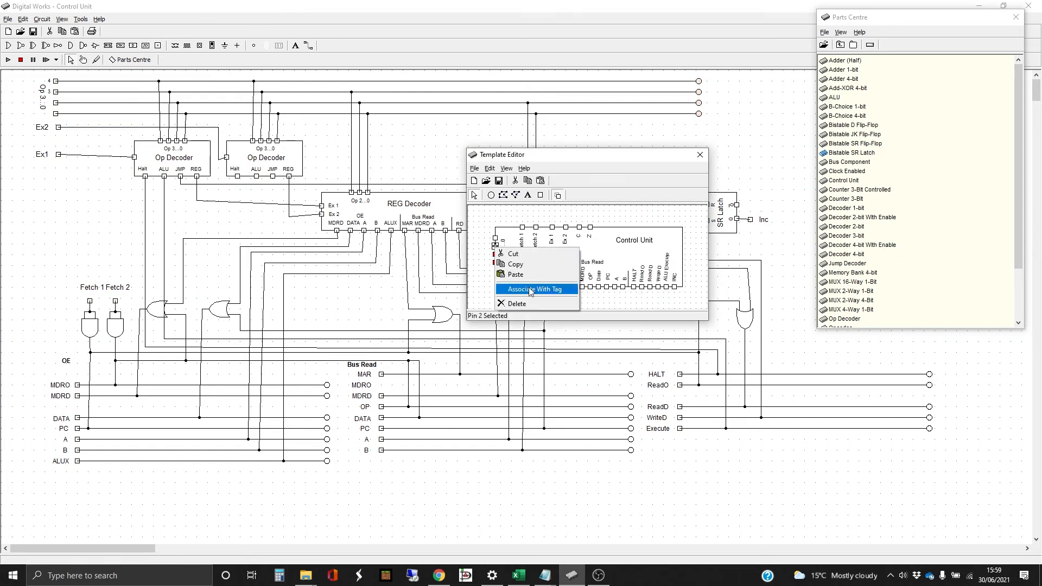
{"action": "left_click", "coordinate": [531, 291]}
{"action": "left_click", "coordinate": [56, 103]}
{"action": "right_click", "coordinate": [495, 238]}
{"action": "left_click", "coordinate": [531, 281]}
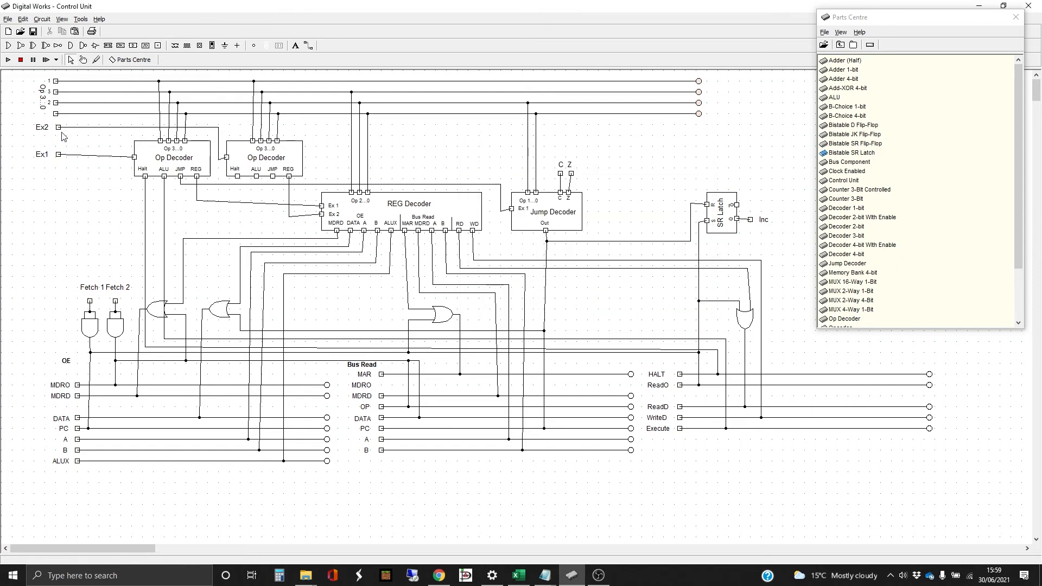
Step: Associate the template's Ex 1 and Ex 2 pins with the Ex1 and Ex2 input tags
{"action": "right_click", "coordinate": [59, 154]}
{"action": "left_click", "coordinate": [74, 161]}
{"action": "right_click", "coordinate": [553, 228]}
{"action": "left_click", "coordinate": [576, 267]}
{"action": "right_click", "coordinate": [59, 128]}
{"action": "left_click", "coordinate": [73, 134]}
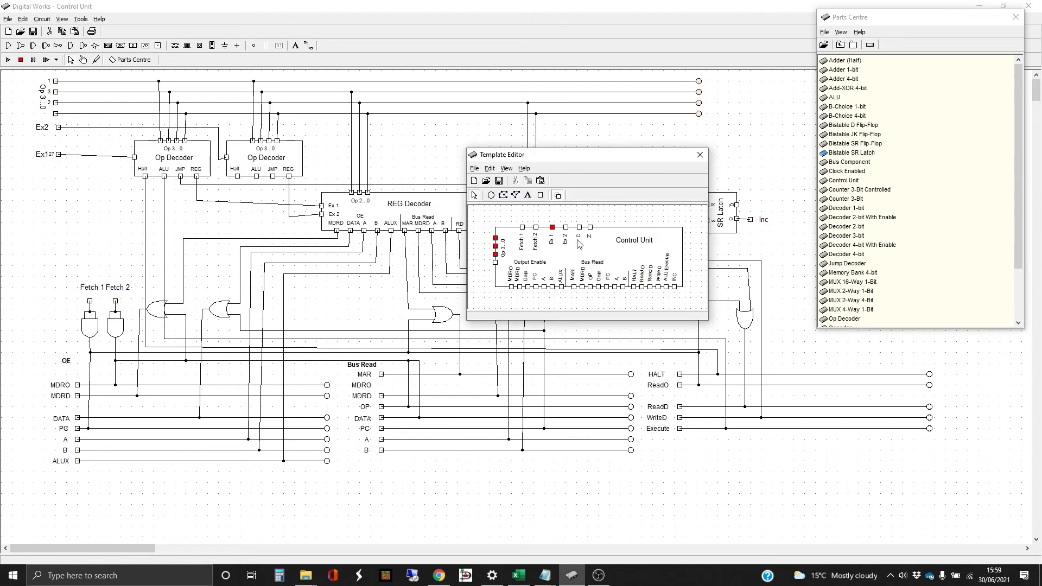
{"action": "right_click", "coordinate": [566, 227]}
{"action": "left_click", "coordinate": [602, 268]}
{"action": "left_click", "coordinate": [700, 154]}
Step: Associate the template's Fetch 1 and Fetch 2 pins with the matching Fetch input tags
{"action": "right_click", "coordinate": [90, 302]}
{"action": "left_click", "coordinate": [104, 307]}
{"action": "right_click", "coordinate": [523, 228]}
{"action": "left_click", "coordinate": [548, 268]}
{"action": "left_click", "coordinate": [700, 155]}
{"action": "right_click", "coordinate": [115, 301]}
{"action": "left_click", "coordinate": [130, 307]}
{"action": "right_click", "coordinate": [536, 227]}
{"action": "left_click", "coordinate": [562, 266]}
Step: Associate the template's C and Z pins with the C and Z tags above the Jump Decoder
{"action": "right_click", "coordinate": [579, 229]}
{"action": "left_click", "coordinate": [606, 268]}
{"action": "left_click", "coordinate": [700, 155]}
{"action": "right_click", "coordinate": [572, 174]}
{"action": "left_click", "coordinate": [586, 180]}
{"action": "right_click", "coordinate": [590, 228]}
{"action": "left_click", "coordinate": [700, 155]}
Step: Associate the template's INC pin with the Inc tag and its ALU Execute pin with the Execute tag
{"action": "right_click", "coordinate": [751, 220]}
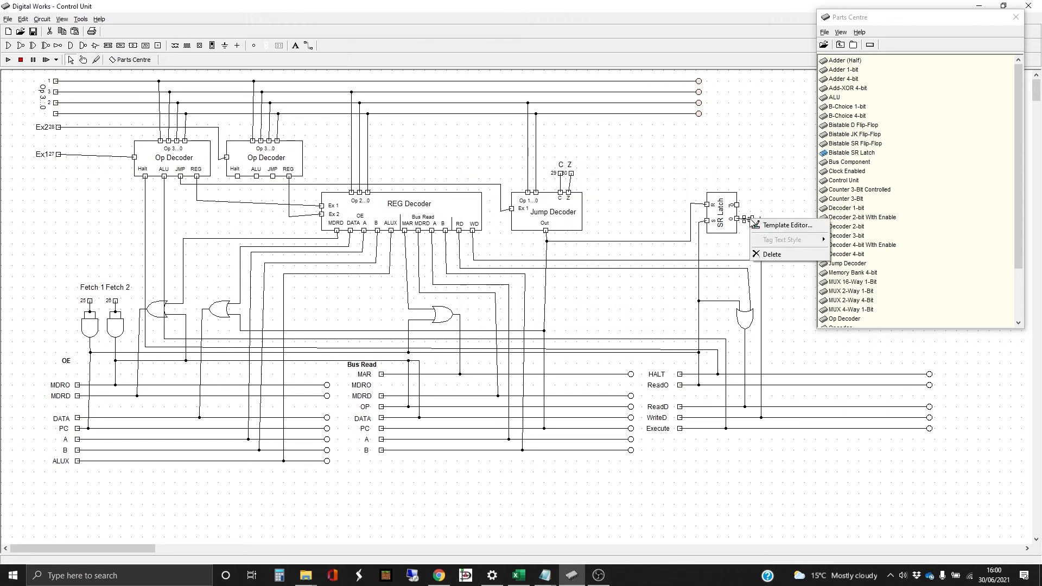
{"action": "left_click", "coordinate": [766, 226]}
{"action": "right_click", "coordinate": [676, 288]}
{"action": "left_click", "coordinate": [701, 327]}
{"action": "left_click", "coordinate": [701, 155]}
{"action": "right_click", "coordinate": [681, 428]}
{"action": "left_click", "coordinate": [693, 435]}
{"action": "right_click", "coordinate": [667, 287]}
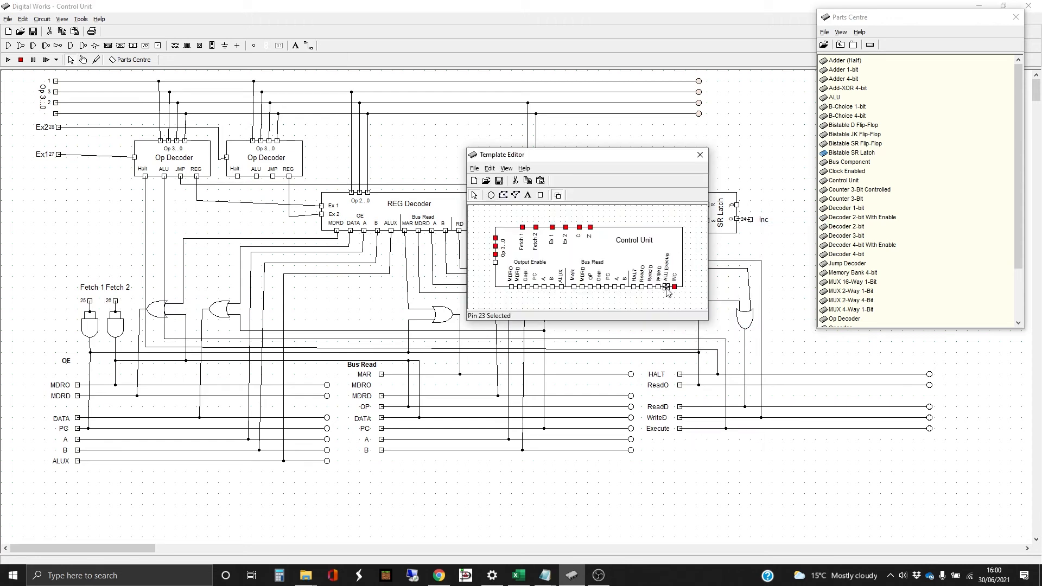
{"action": "left_click", "coordinate": [700, 155]}
Step: Associate template pin 22 with the WriteD tag and pin 21 with the ReadO tag
{"action": "right_click", "coordinate": [680, 418]}
{"action": "left_click", "coordinate": [692, 424]}
{"action": "right_click", "coordinate": [659, 288]}
{"action": "left_click", "coordinate": [685, 327]}
{"action": "left_click", "coordinate": [701, 155]}
{"action": "right_click", "coordinate": [681, 386]}
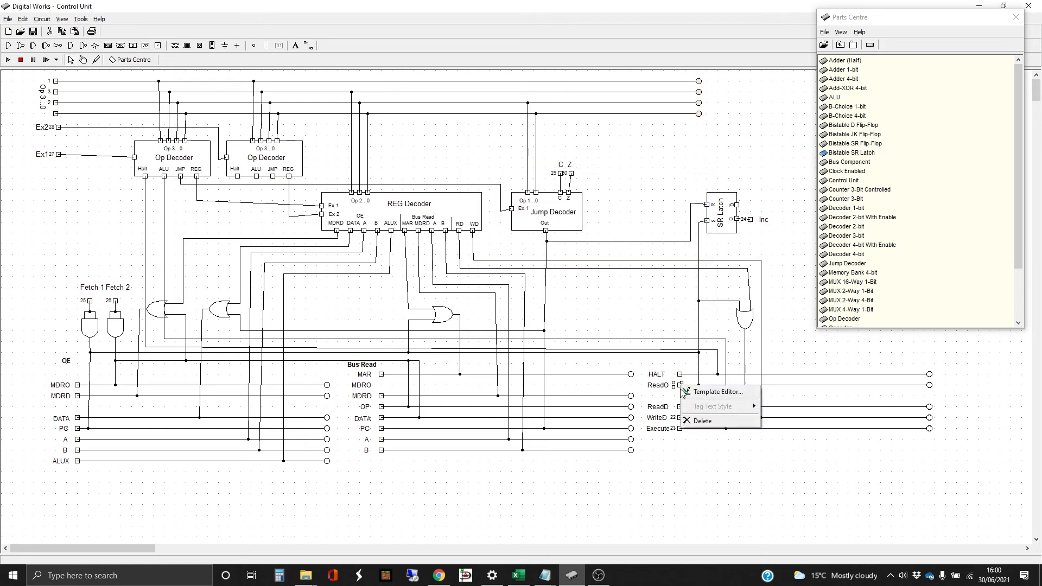
{"action": "left_click", "coordinate": [717, 392]}
{"action": "right_click", "coordinate": [651, 288]}
{"action": "left_click", "coordinate": [677, 327]}
{"action": "left_click", "coordinate": [700, 155]}
Step: Associate template pin 19 with the HALT tag and pin 20 with the ReadD tag
{"action": "right_click", "coordinate": [680, 374]}
{"action": "left_click", "coordinate": [692, 380]}
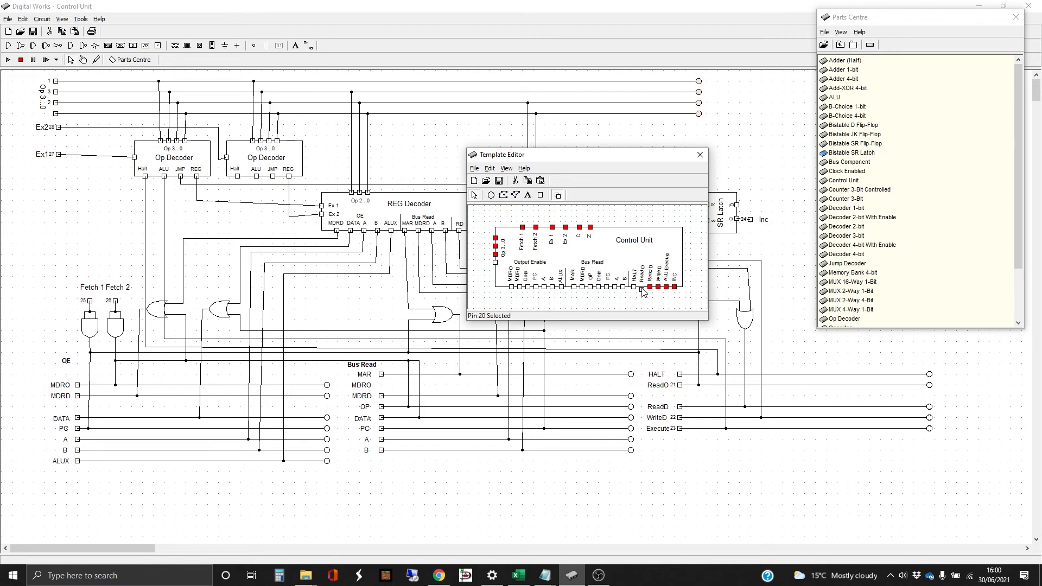
{"action": "left_click", "coordinate": [642, 288]}
{"action": "right_click", "coordinate": [634, 288]}
{"action": "left_click", "coordinate": [660, 327]}
{"action": "left_click", "coordinate": [701, 155]}
{"action": "right_click", "coordinate": [679, 407]}
{"action": "left_click", "coordinate": [691, 413]}
{"action": "right_click", "coordinate": [650, 288]}
{"action": "left_click", "coordinate": [676, 327]}
{"action": "left_click", "coordinate": [701, 155]}
Step: Associate the template's Bus Read B and A pins with the Bus Read B and A tags
{"action": "right_click", "coordinate": [381, 450]}
{"action": "left_click", "coordinate": [393, 457]}
{"action": "right_click", "coordinate": [623, 288]}
{"action": "left_click", "coordinate": [649, 327]}
{"action": "left_click", "coordinate": [700, 155]}
{"action": "right_click", "coordinate": [381, 440]}
{"action": "left_click", "coordinate": [393, 446]}
{"action": "right_click", "coordinate": [615, 288]}
{"action": "left_click", "coordinate": [641, 326]}
{"action": "left_click", "coordinate": [700, 155]}
Step: Associate the template's Bus Read PC and Data pins with the Bus Read PC and DATA tags
{"action": "right_click", "coordinate": [382, 429]}
{"action": "left_click", "coordinate": [395, 436]}
{"action": "right_click", "coordinate": [608, 288]}
{"action": "left_click", "coordinate": [633, 327]}
{"action": "left_click", "coordinate": [700, 155]}
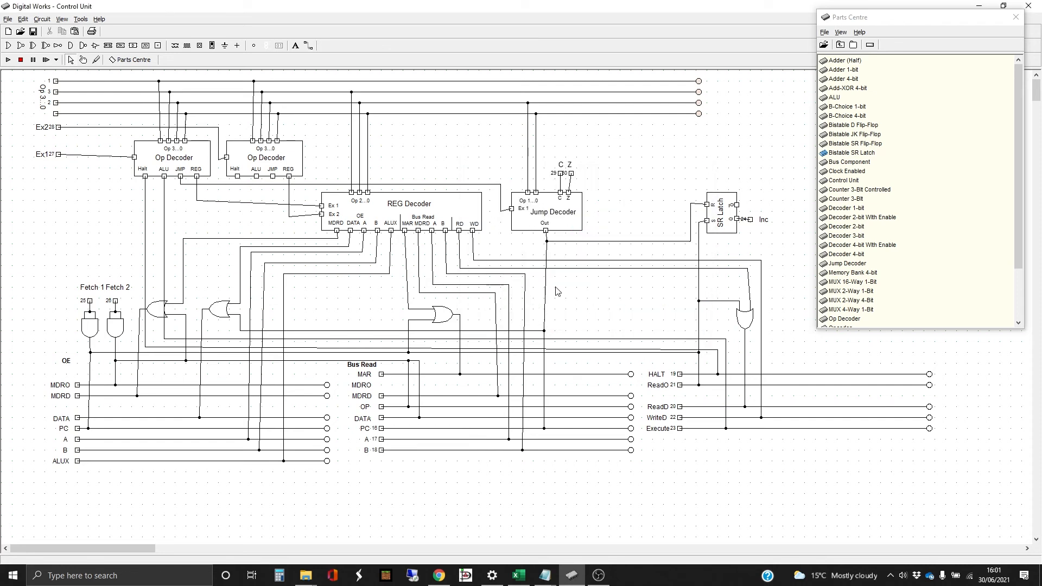
{"action": "left_click", "coordinate": [399, 425]}
{"action": "right_click", "coordinate": [599, 287]}
{"action": "left_click", "coordinate": [621, 328]}
{"action": "left_click", "coordinate": [700, 155]}
Step: Associate the template's Bus Read OP and MDRD pins with the Bus Read OP and MDRD tags
{"action": "right_click", "coordinate": [382, 407]}
{"action": "left_click", "coordinate": [395, 413]}
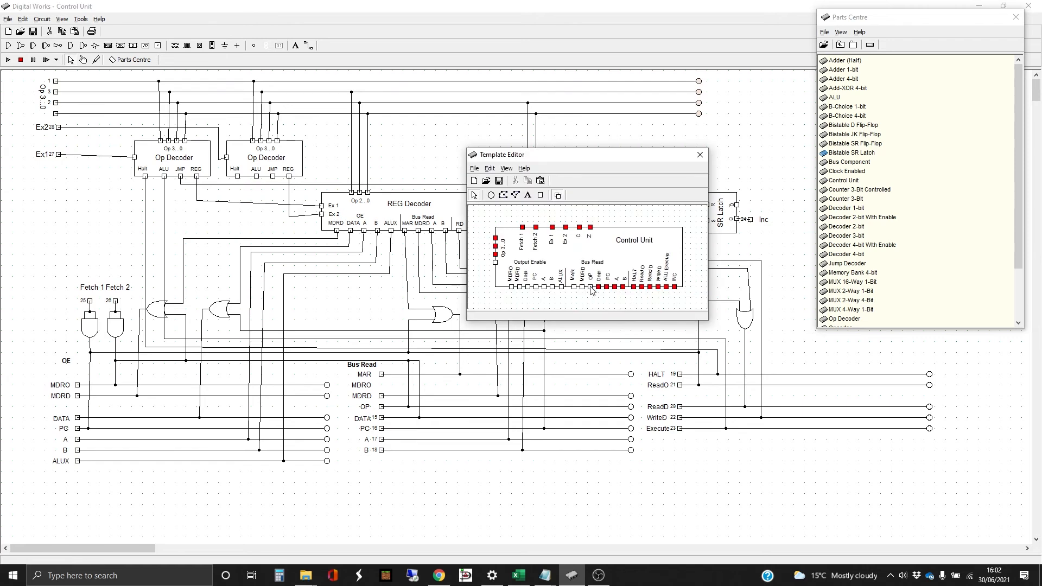
{"action": "right_click", "coordinate": [591, 287]}
{"action": "left_click", "coordinate": [616, 328]}
{"action": "left_click", "coordinate": [701, 154]}
{"action": "right_click", "coordinate": [382, 396]}
{"action": "left_click", "coordinate": [395, 402]}
{"action": "right_click", "coordinate": [583, 288]}
{"action": "left_click", "coordinate": [609, 330]}
Step: Associate the template's MAR pin with the Bus Read MAR tag and its ALUX pin with the OE ALUX tag
{"action": "right_click", "coordinate": [381, 375]}
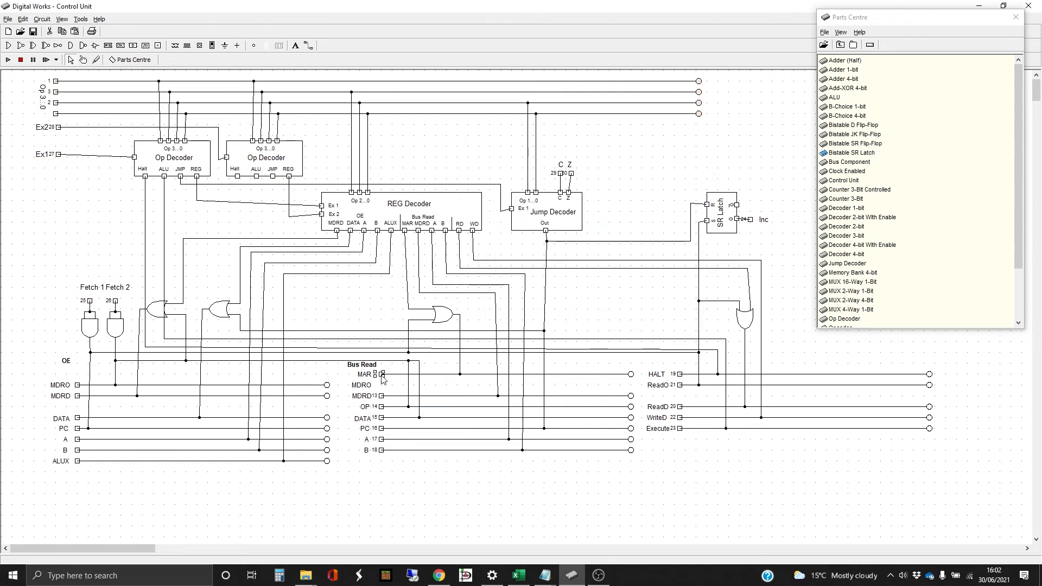
{"action": "left_click", "coordinate": [396, 381]}
{"action": "right_click", "coordinate": [575, 287]}
{"action": "left_click", "coordinate": [600, 331]}
{"action": "left_click", "coordinate": [701, 154]}
{"action": "right_click", "coordinate": [78, 462]}
{"action": "left_click", "coordinate": [91, 468]}
{"action": "right_click", "coordinate": [563, 288]}
{"action": "left_click", "coordinate": [589, 329]}
{"action": "left_click", "coordinate": [700, 155]}
Step: Associate the template's Output Enable B and A pins with the OE B and A tags
{"action": "right_click", "coordinate": [78, 450]}
{"action": "right_click", "coordinate": [552, 288]}
{"action": "left_click", "coordinate": [578, 329]}
{"action": "left_click", "coordinate": [700, 154]}
{"action": "right_click", "coordinate": [77, 440]}
{"action": "left_click", "coordinate": [91, 446]}
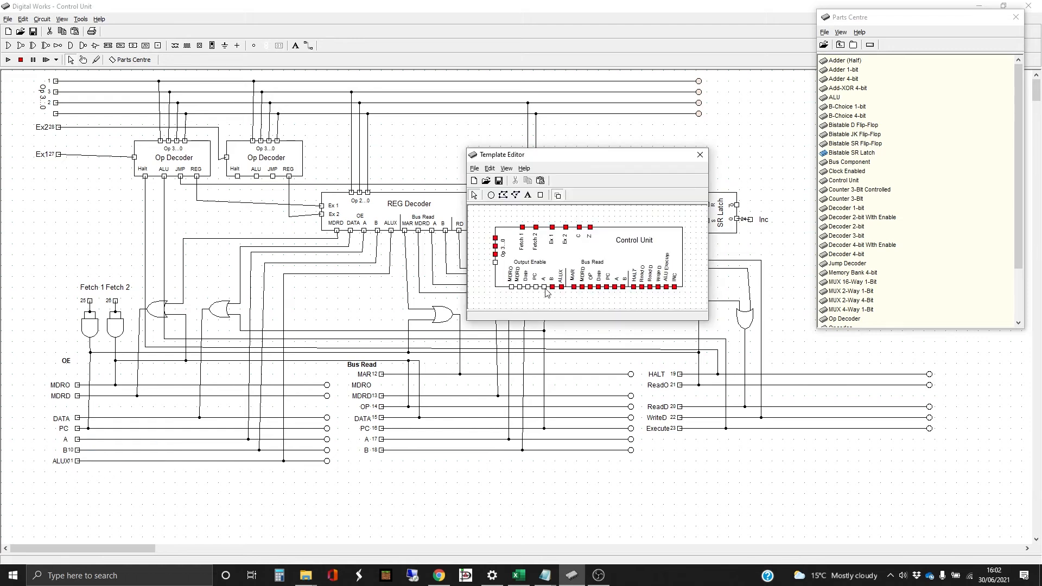
{"action": "right_click", "coordinate": [544, 287]}
{"action": "left_click", "coordinate": [570, 329]}
{"action": "left_click", "coordinate": [701, 155]}
Step: Associate the template's Output Enable PC and Data pins with the OE PC and DATA tags
{"action": "right_click", "coordinate": [78, 429]}
{"action": "left_click", "coordinate": [91, 435]}
{"action": "right_click", "coordinate": [535, 288]}
{"action": "left_click", "coordinate": [562, 329]}
{"action": "left_click", "coordinate": [700, 155]}
{"action": "right_click", "coordinate": [78, 418]}
{"action": "left_click", "coordinate": [91, 424]}
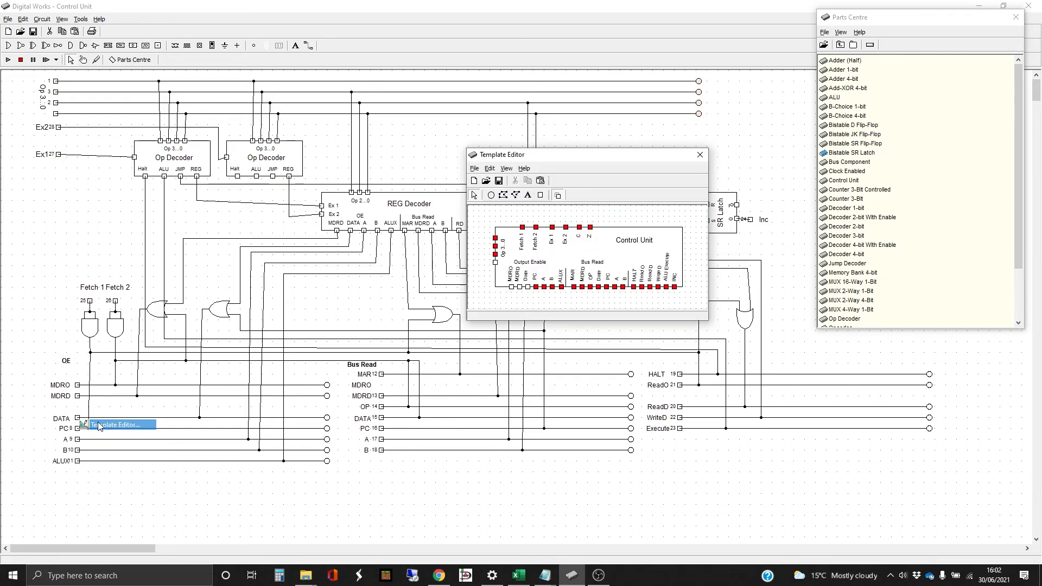
{"action": "right_click", "coordinate": [528, 288]}
{"action": "left_click", "coordinate": [554, 329]}
{"action": "left_click", "coordinate": [701, 154]}
Step: Associate the template's Output Enable MDRD and MDRO pins with the OE MDRD and MDRO tags
{"action": "right_click", "coordinate": [78, 396]}
{"action": "left_click", "coordinate": [91, 403]}
{"action": "right_click", "coordinate": [520, 288]}
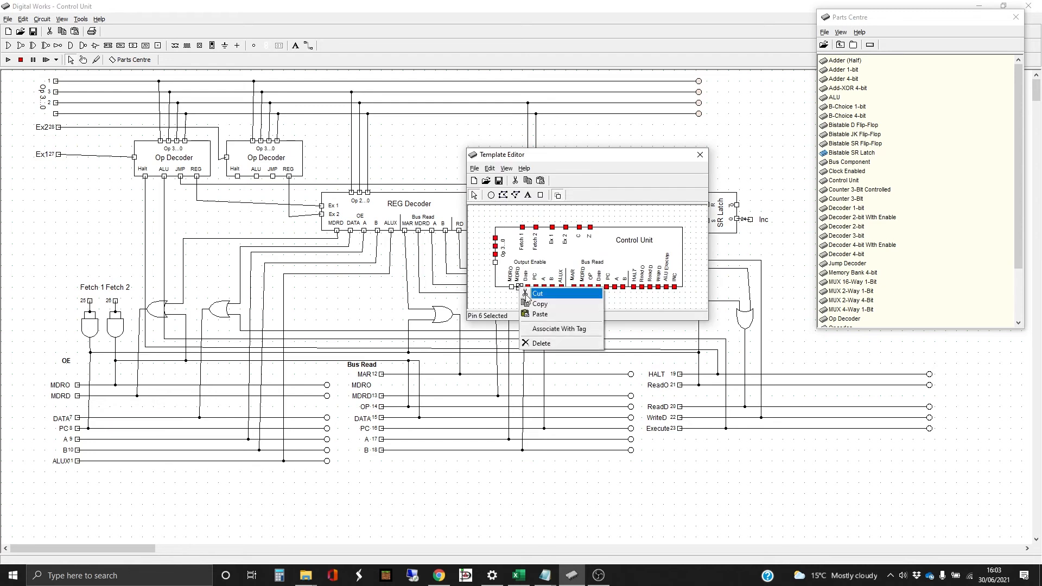
{"action": "left_click", "coordinate": [546, 329]}
{"action": "left_click", "coordinate": [701, 154]}
{"action": "right_click", "coordinate": [78, 385]}
{"action": "left_click", "coordinate": [91, 391]}
{"action": "right_click", "coordinate": [511, 288]}
{"action": "left_click", "coordinate": [537, 329]}
{"action": "left_click", "coordinate": [701, 155]}
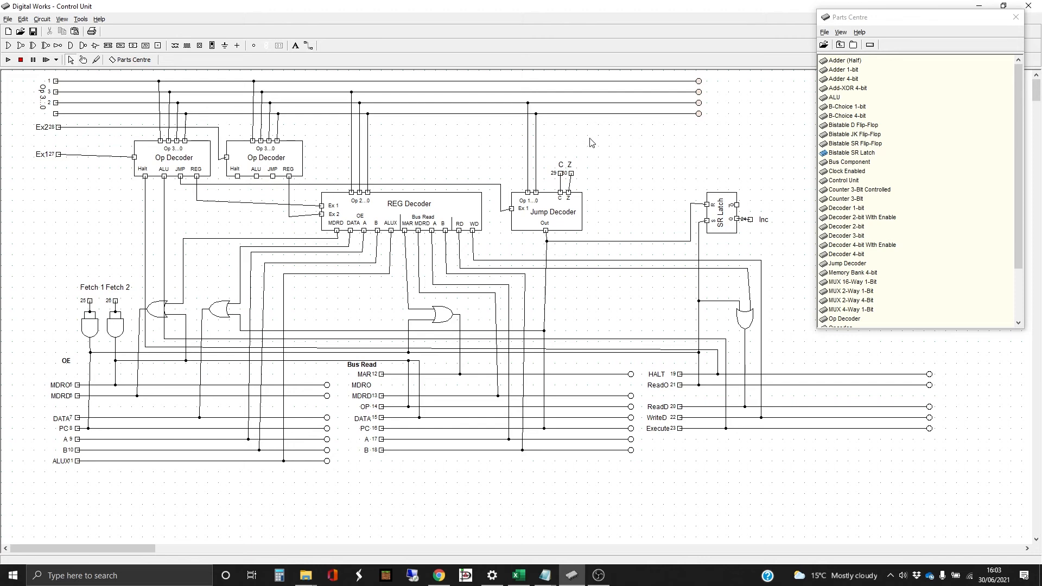
Step: Save the Control Unit macro and start a new circuit
{"action": "left_click", "coordinate": [8, 19]}
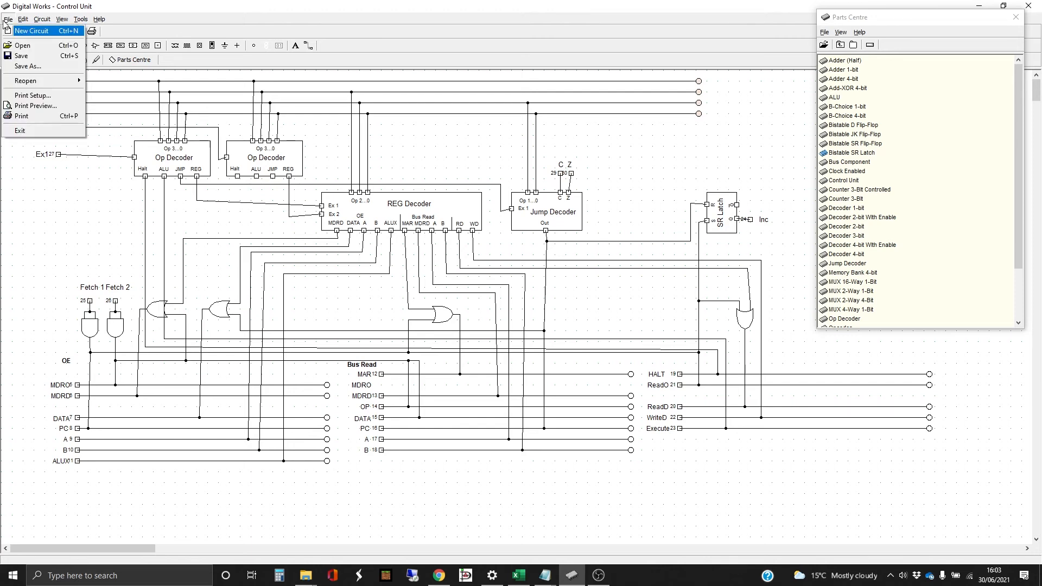
{"action": "left_click", "coordinate": [31, 59]}
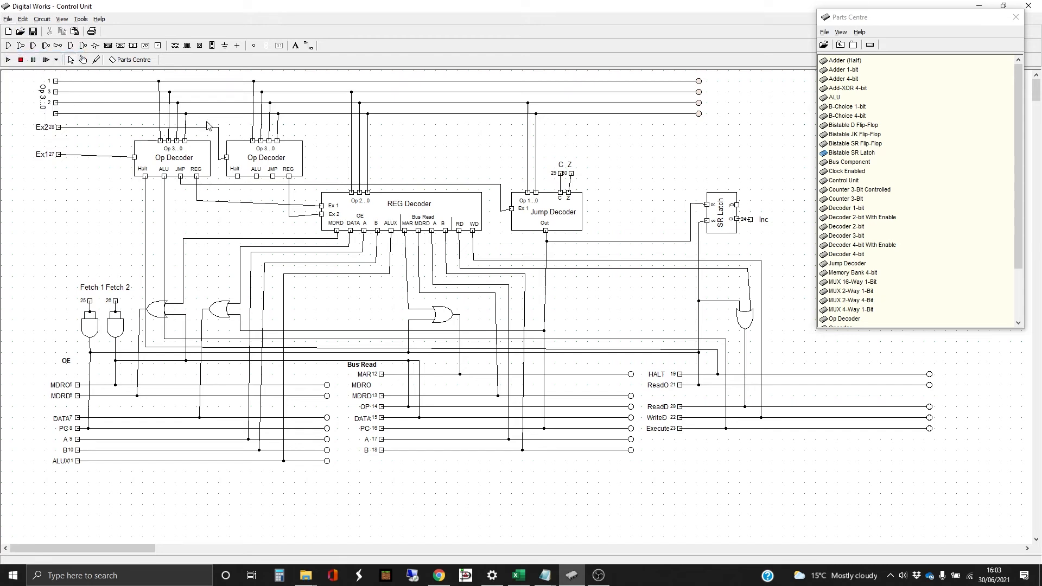
{"action": "left_click", "coordinate": [9, 19]}
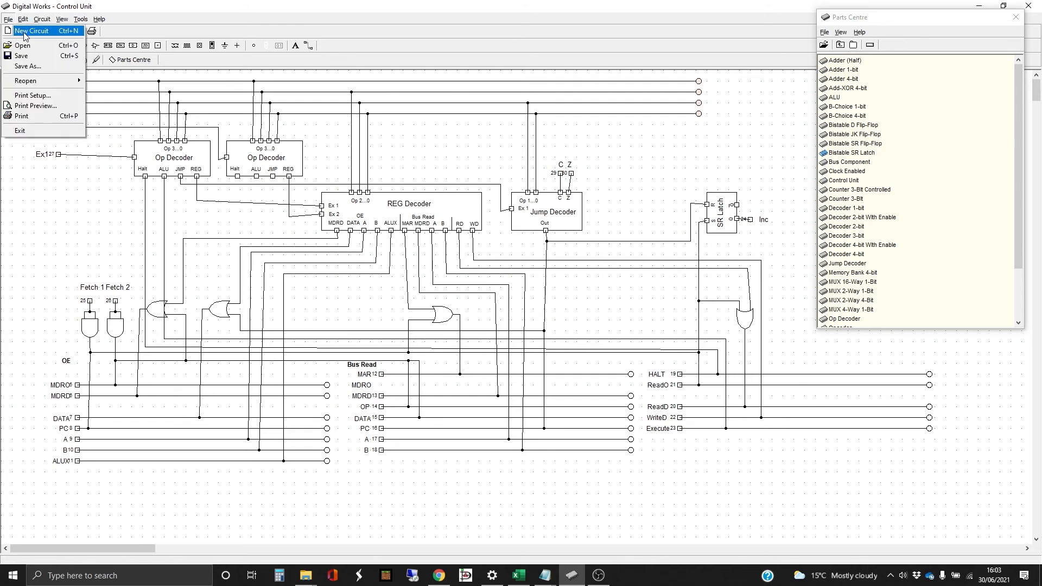
{"action": "left_click", "coordinate": [31, 31]}
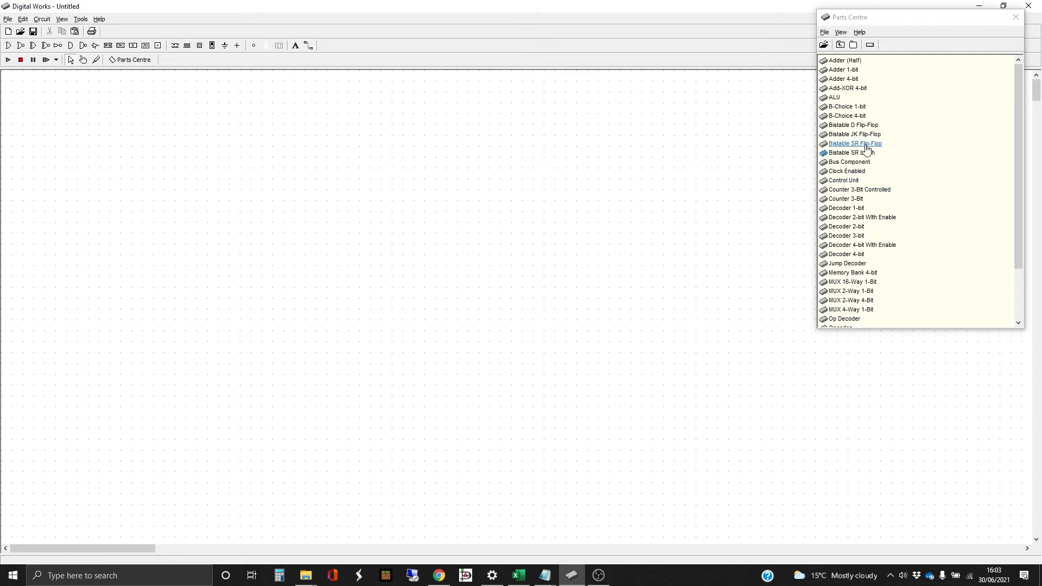
Step: Place a Control Unit macro in the empty circuit and rotate it 90° clockwise so its outputs face left
{"action": "left_click_drag", "start_coordinate": [844, 180], "coordinate": [495, 205]}
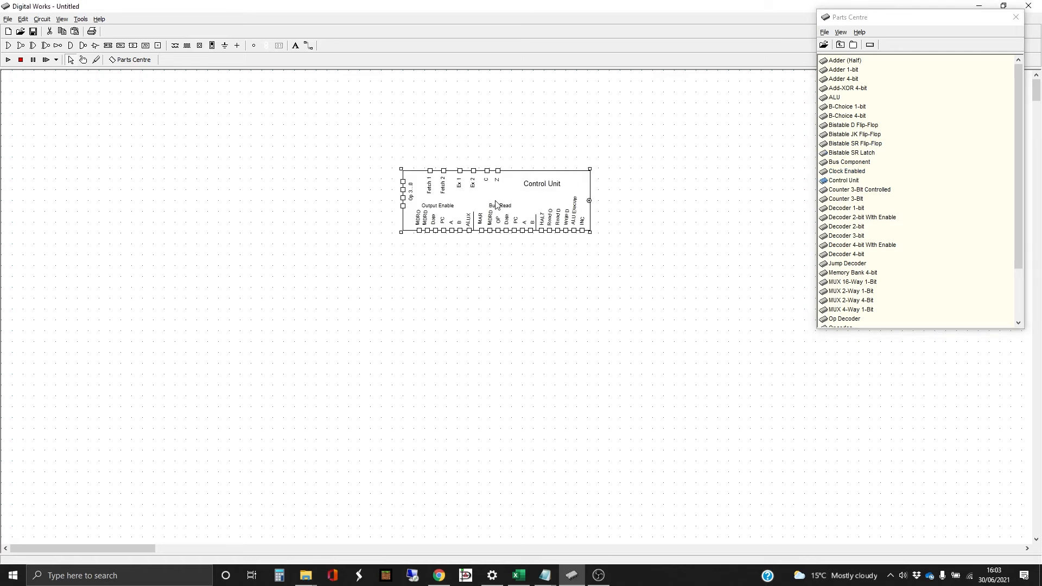
{"action": "left_click_drag", "start_coordinate": [590, 205], "coordinate": [472, 266]}
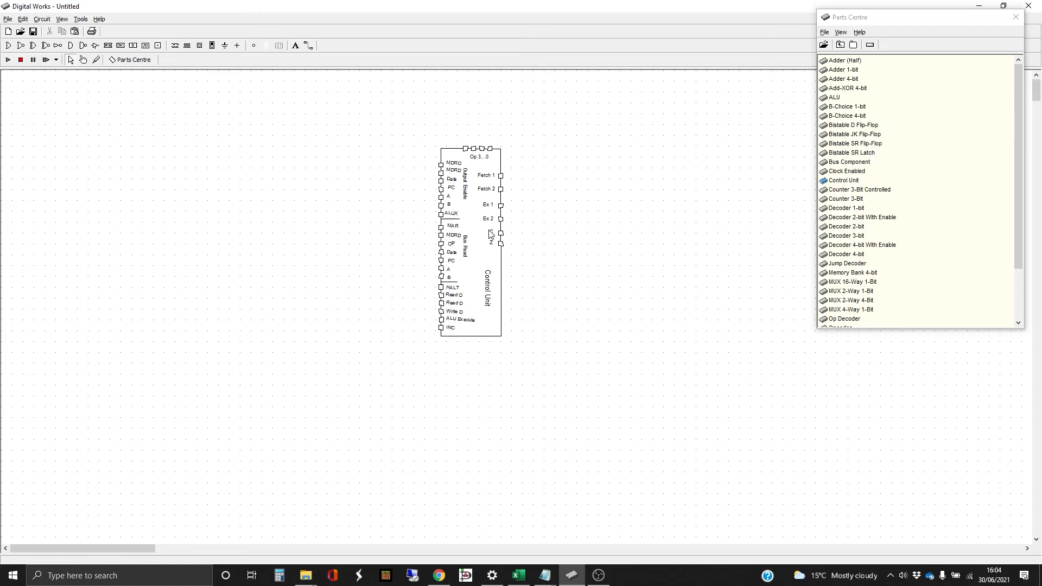
{"action": "left_click", "coordinate": [485, 240]}
{"action": "left_click_drag", "start_coordinate": [503, 241], "coordinate": [504, 244]}
Step: Place interactive inputs beside the Control Unit's Op 3...0, Fetch 1, Fetch 2, Ex 1, Ex 2, C and Z pins
{"action": "left_click", "coordinate": [200, 46]}
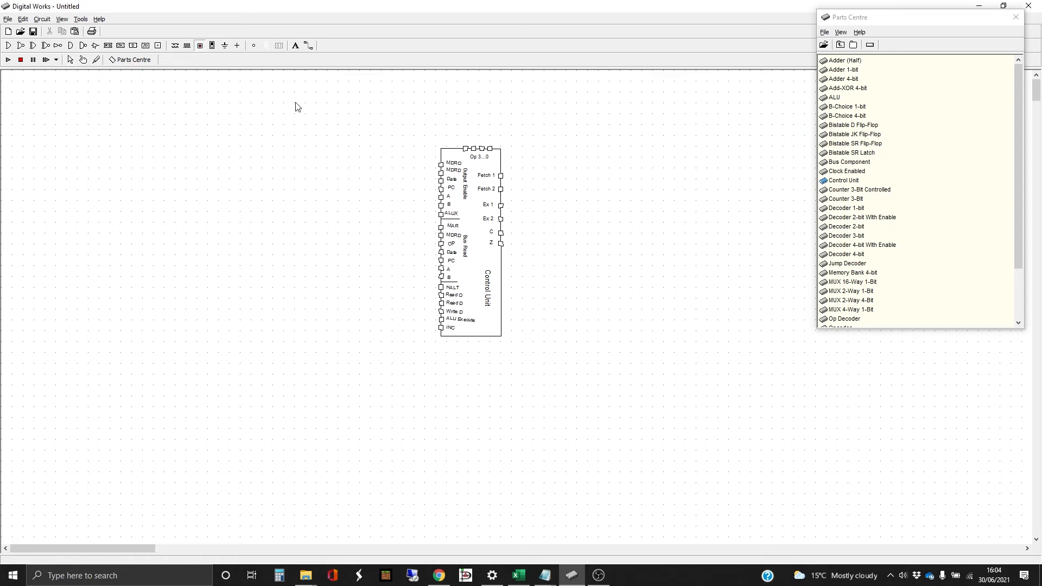
{"action": "left_click", "coordinate": [463, 135]}
{"action": "left_click", "coordinate": [473, 135]}
{"action": "left_click", "coordinate": [485, 135]}
{"action": "left_click", "coordinate": [493, 135]}
{"action": "left_click", "coordinate": [514, 176]}
{"action": "left_click", "coordinate": [514, 189]}
{"action": "left_click", "coordinate": [512, 205]}
{"action": "left_click", "coordinate": [514, 220]}
Step: Place an LED beside each of the Control Unit's seven Output Enable pins, from MDRO to ALUX
{"action": "left_click", "coordinate": [254, 46]}
{"action": "left_click", "coordinate": [427, 165]}
{"action": "left_click", "coordinate": [428, 173]}
{"action": "left_click", "coordinate": [427, 182]}
{"action": "left_click", "coordinate": [427, 189]}
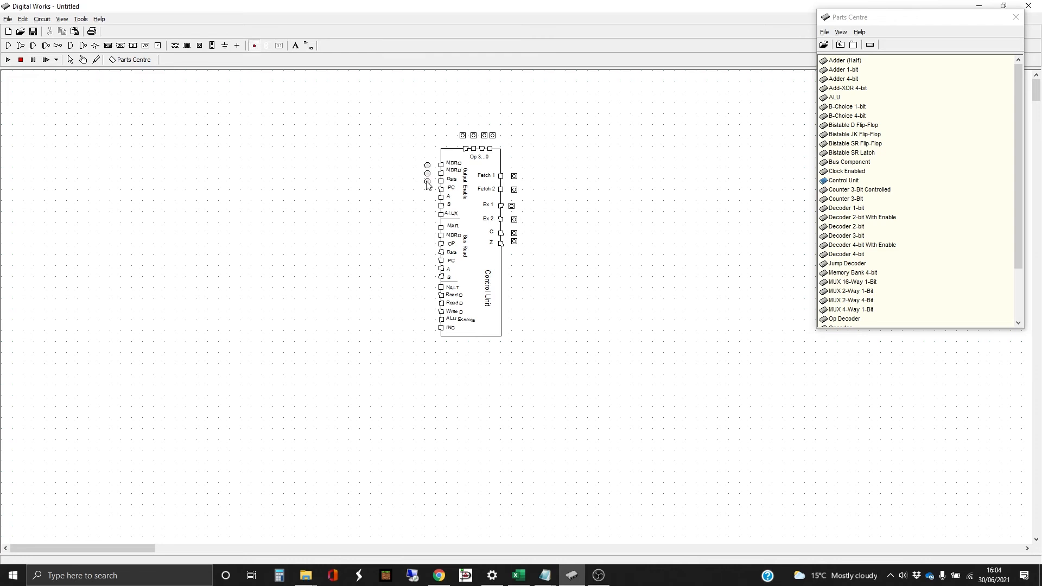
{"action": "left_click", "coordinate": [427, 198]}
{"action": "left_click", "coordinate": [428, 206]}
{"action": "left_click", "coordinate": [427, 214]}
Step: Place LEDs beside the Control Unit's Bus Read pins, from MAR to B
{"action": "left_click", "coordinate": [427, 233]}
{"action": "left_click", "coordinate": [427, 241]}
{"action": "left_click", "coordinate": [427, 252]}
{"action": "left_click", "coordinate": [428, 260]}
{"action": "left_click", "coordinate": [427, 268]}
{"action": "left_click", "coordinate": [428, 274]}
Step: Place LEDs beside the Control Unit's remaining output pins, from HALT to INC
{"action": "left_click", "coordinate": [430, 287]}
{"action": "left_click", "coordinate": [430, 311]}
{"action": "left_click", "coordinate": [430, 320]}
{"action": "left_click", "coordinate": [430, 327]}
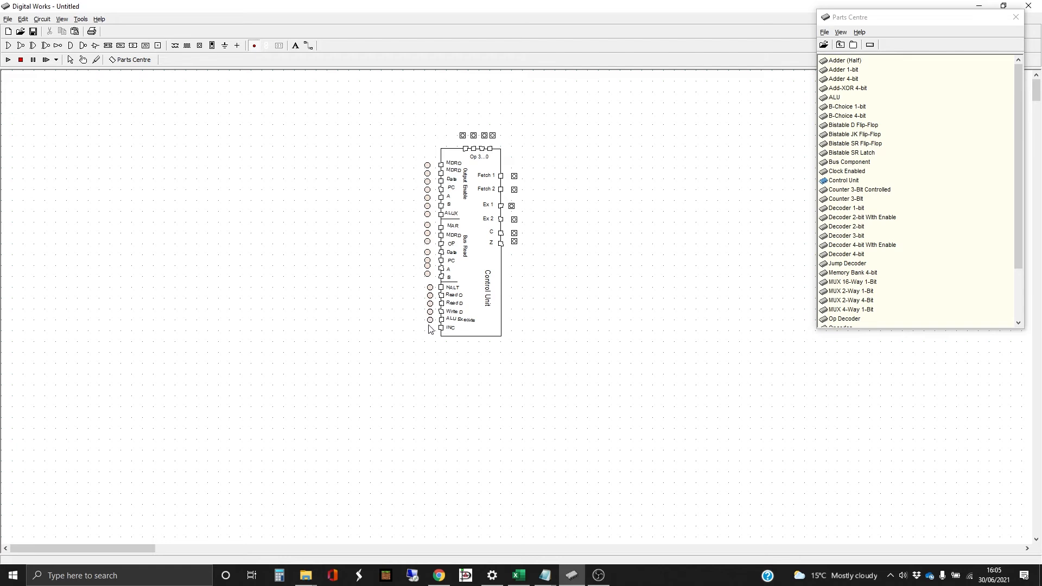
Step: Wire the four interactive inputs above the Control Unit to its Op 3...0 pins
{"action": "left_click", "coordinate": [309, 45]}
{"action": "left_click", "coordinate": [463, 136]}
{"action": "left_click", "coordinate": [465, 148]}
{"action": "left_click", "coordinate": [474, 136]}
{"action": "left_click", "coordinate": [474, 148]}
{"action": "left_click", "coordinate": [484, 136]}
{"action": "left_click", "coordinate": [481, 148]}
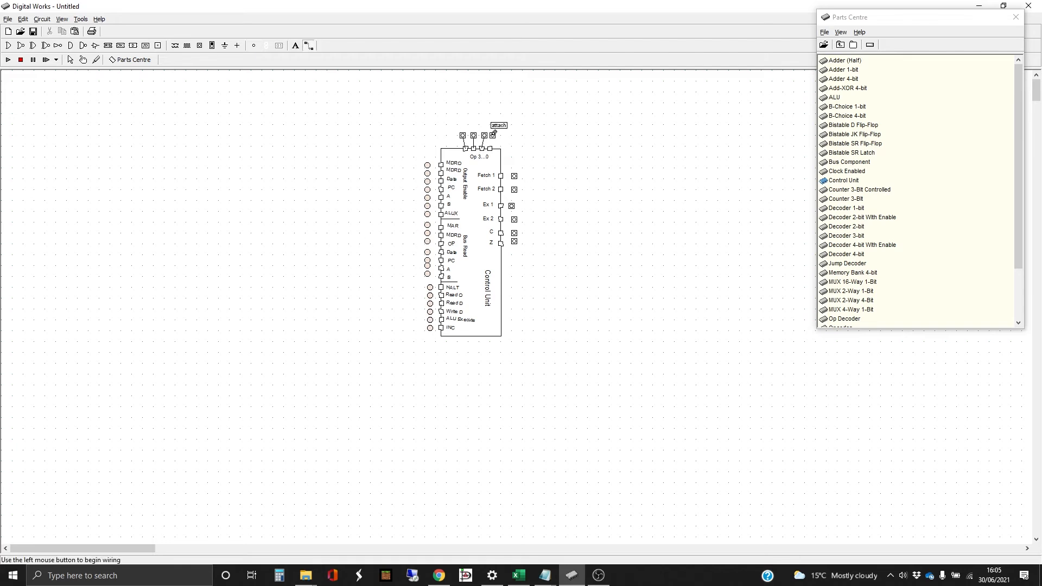
{"action": "left_click", "coordinate": [493, 135]}
{"action": "left_click", "coordinate": [490, 148]}
Step: Wire the six interactive inputs beside the Control Unit to its Fetch 1, Fetch 2, Ex 1, Ex 2, C and Z pins
{"action": "left_click", "coordinate": [501, 176]}
{"action": "left_click", "coordinate": [514, 176]}
{"action": "left_click", "coordinate": [501, 190]}
{"action": "left_click", "coordinate": [512, 207]}
{"action": "left_click", "coordinate": [501, 219]}
{"action": "left_click", "coordinate": [514, 220]}
{"action": "left_click", "coordinate": [500, 233]}
{"action": "left_click", "coordinate": [514, 233]}
{"action": "left_click", "coordinate": [500, 244]}
{"action": "left_click", "coordinate": [514, 241]}
Step: Wire the seven LEDs beside the Output Enable section to the Control Unit's pins from MDRO to ALUX
{"action": "left_click", "coordinate": [428, 165]}
{"action": "left_click", "coordinate": [441, 173]}
{"action": "left_click", "coordinate": [427, 181]}
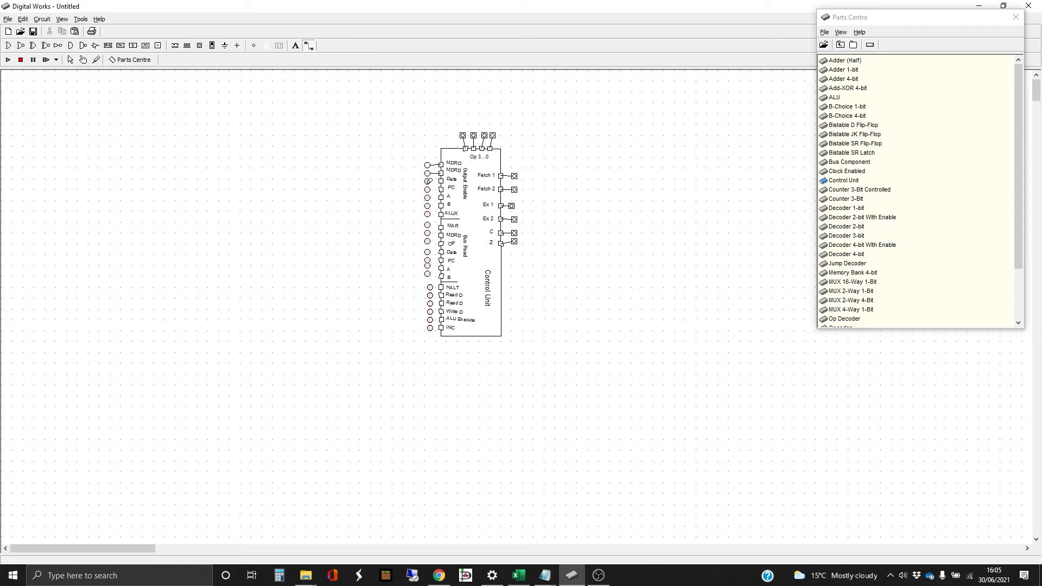
{"action": "left_click", "coordinate": [441, 182]}
{"action": "left_click", "coordinate": [427, 189]}
{"action": "left_click", "coordinate": [441, 190]}
{"action": "left_click", "coordinate": [427, 198]}
{"action": "left_click", "coordinate": [441, 197]}
{"action": "left_click", "coordinate": [428, 206]}
{"action": "left_click", "coordinate": [441, 206]}
{"action": "left_click", "coordinate": [428, 214]}
{"action": "left_click", "coordinate": [440, 214]}
Step: Wire the LEDs beside the Bus Read section to the Control Unit's pins from MAR to B
{"action": "left_click", "coordinate": [428, 225]}
{"action": "left_click", "coordinate": [441, 225]}
{"action": "left_click", "coordinate": [428, 233]}
{"action": "left_click", "coordinate": [441, 233]}
{"action": "left_click", "coordinate": [428, 241]}
{"action": "left_click", "coordinate": [441, 241]}
{"action": "left_click", "coordinate": [428, 252]}
{"action": "left_click", "coordinate": [441, 252]}
{"action": "left_click", "coordinate": [428, 260]}
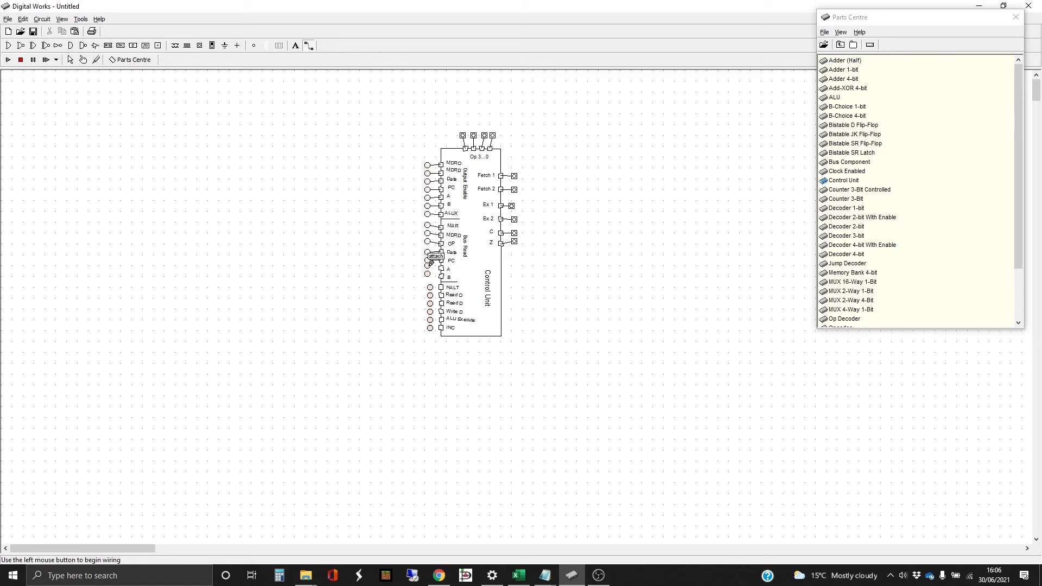
{"action": "left_click", "coordinate": [441, 260]}
{"action": "left_click", "coordinate": [428, 269]}
{"action": "left_click", "coordinate": [441, 268]}
{"action": "left_click", "coordinate": [428, 274]}
Step: Wire the remaining LEDs to the Control Unit's output pins from HALT to INC
{"action": "left_click", "coordinate": [440, 296]}
{"action": "left_click", "coordinate": [430, 303]}
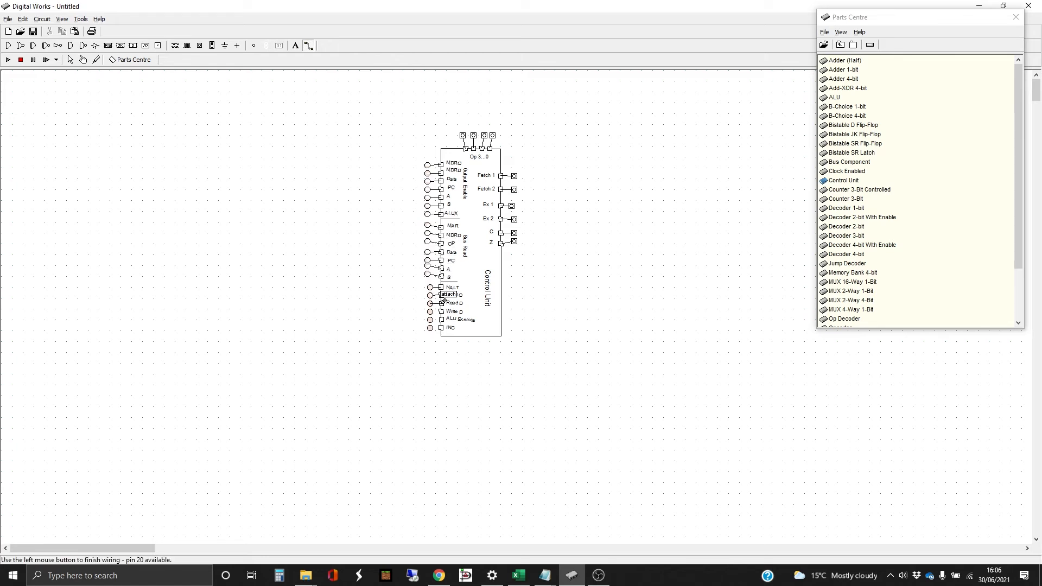
{"action": "left_click", "coordinate": [440, 304]}
{"action": "left_click", "coordinate": [430, 312]}
{"action": "left_click", "coordinate": [440, 312]}
{"action": "left_click", "coordinate": [430, 319]}
{"action": "left_click", "coordinate": [441, 320]}
{"action": "left_click", "coordinate": [430, 328]}
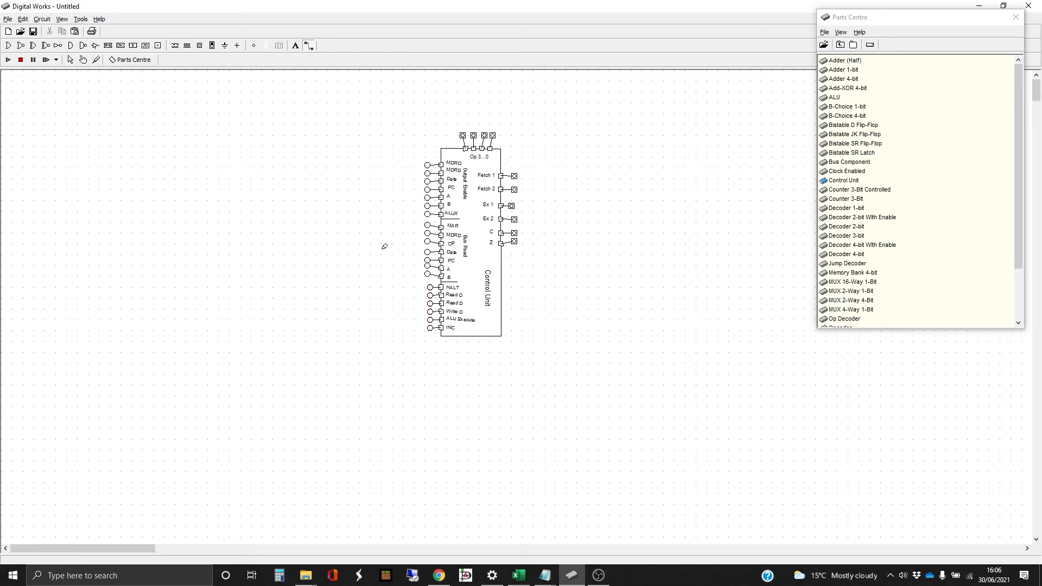
Step: Place the Opcodes macro beside the Control Unit and move it clear of the input components
{"action": "left_click", "coordinate": [71, 60]}
{"action": "scroll", "coordinate": [885, 230], "scroll_direction": "down", "scroll_amount": 1}
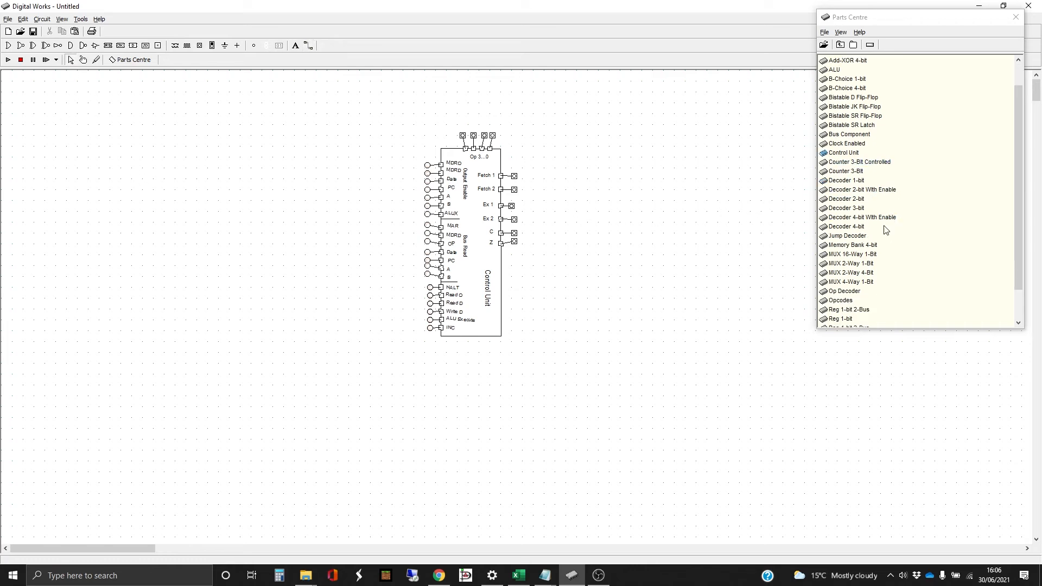
{"action": "left_click", "coordinate": [841, 300]}
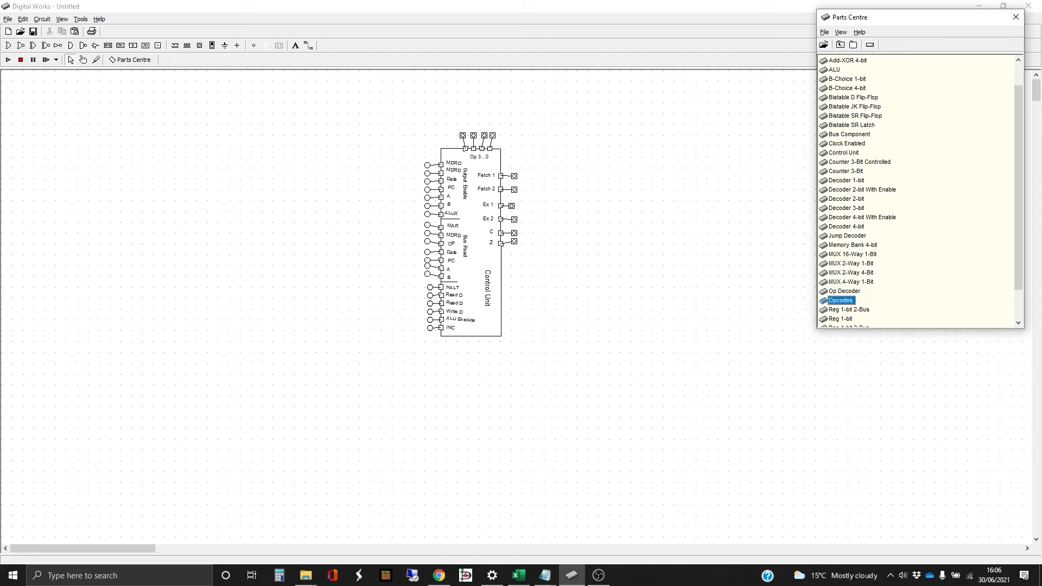
{"action": "left_click", "coordinate": [610, 162]}
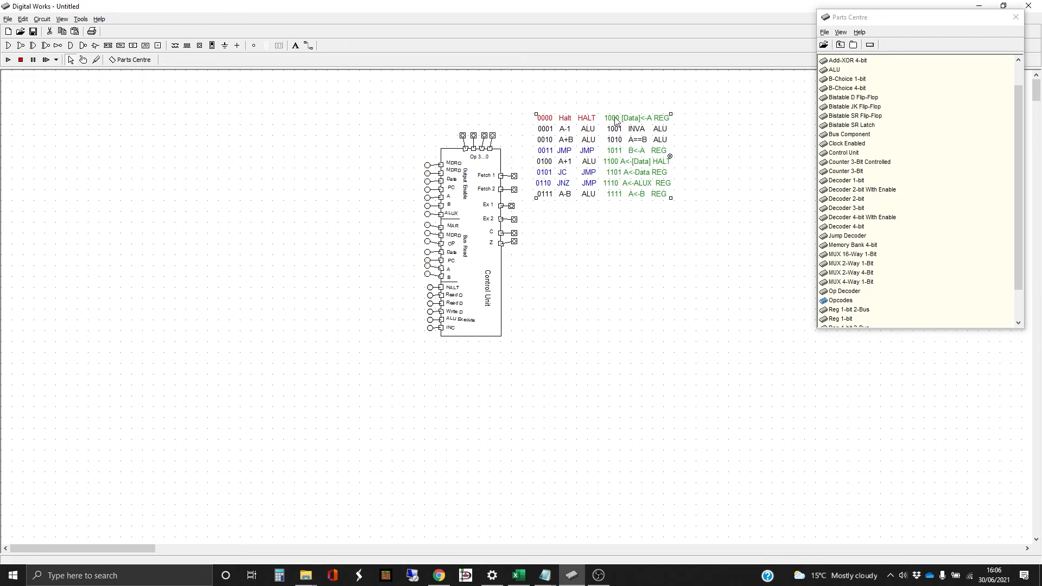
{"action": "left_click_drag", "start_coordinate": [617, 123], "coordinate": [640, 139]}
{"action": "left_click", "coordinate": [624, 232]}
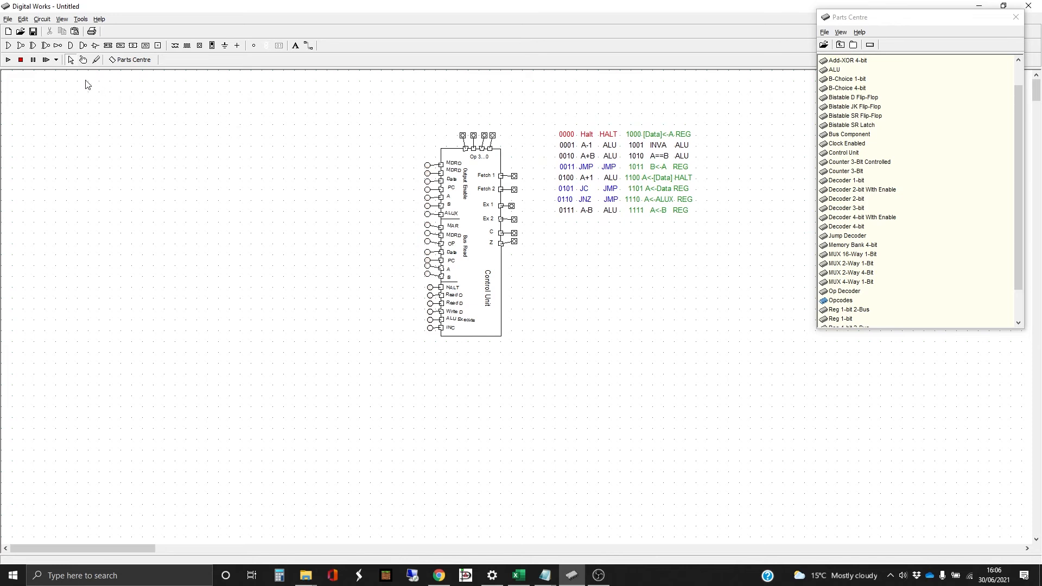
Step: Run the simulation and toggle the Fetch 1 and Fetch 2 inputs on and off in turn
{"action": "left_click", "coordinate": [8, 60]}
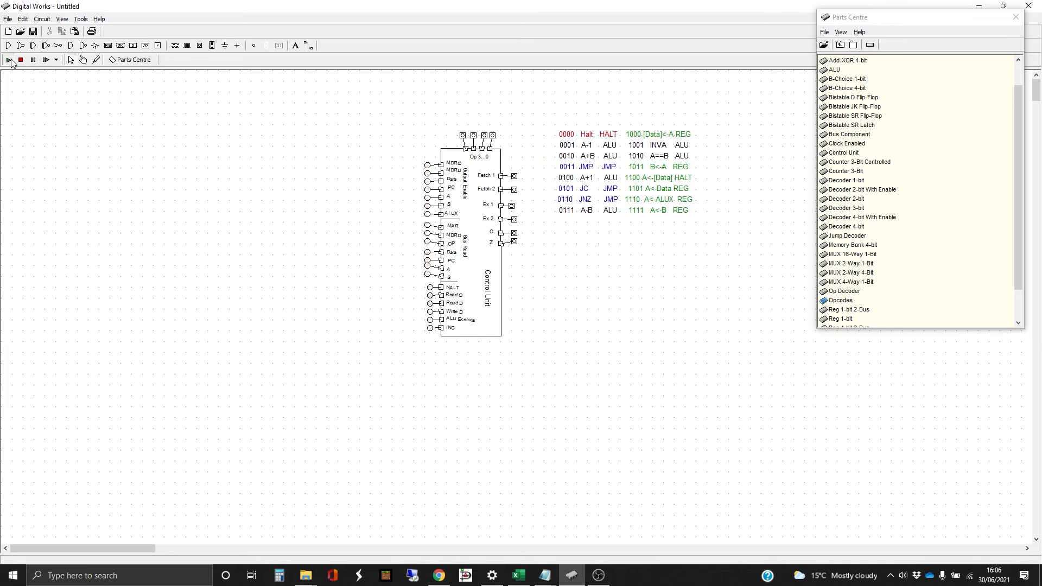
{"action": "left_click", "coordinate": [83, 60]}
{"action": "left_click", "coordinate": [515, 178]}
{"action": "left_click", "coordinate": [515, 176]}
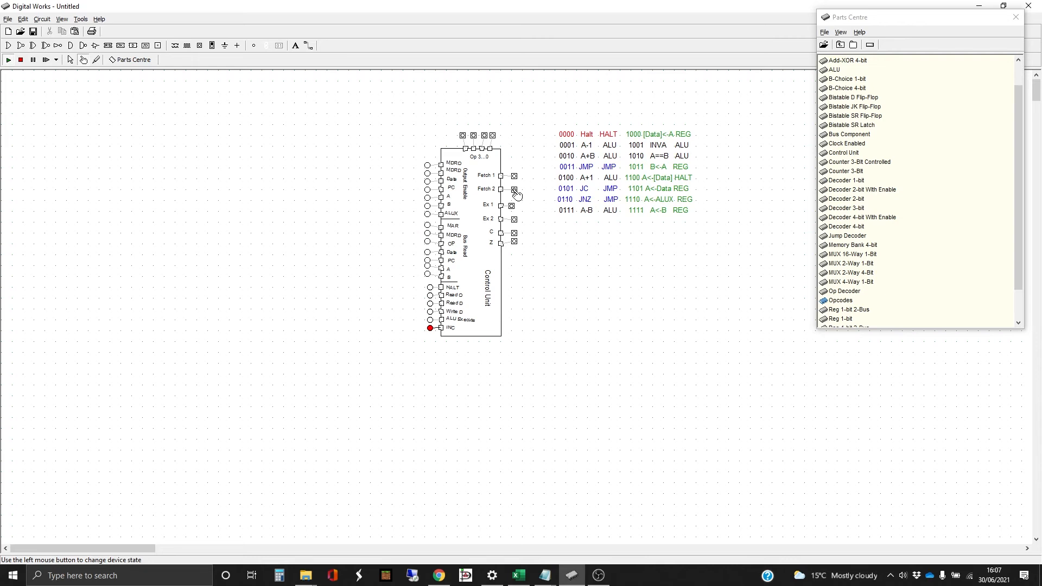
{"action": "left_click", "coordinate": [515, 191]}
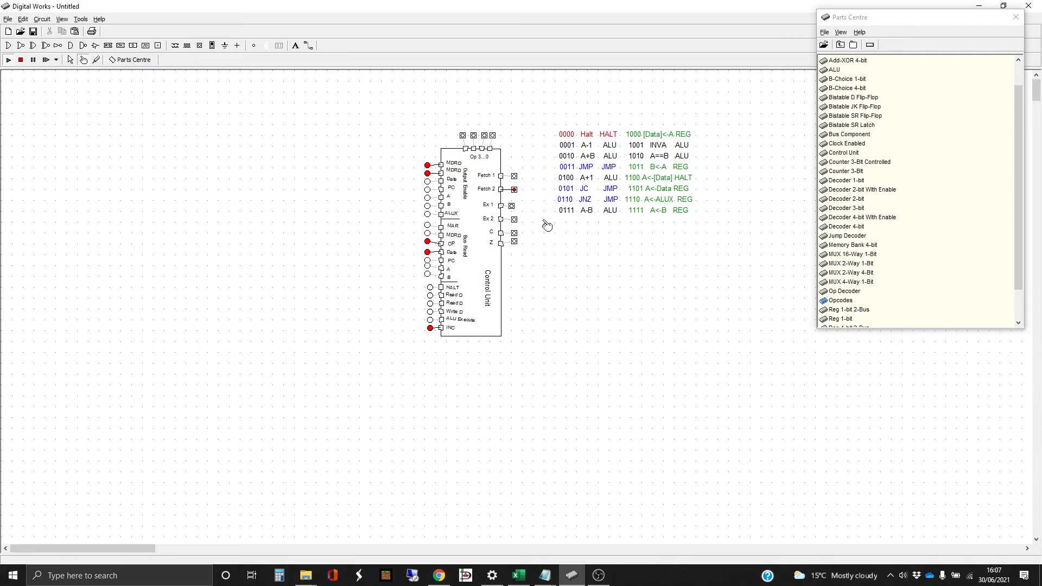
{"action": "left_click", "coordinate": [517, 192]}
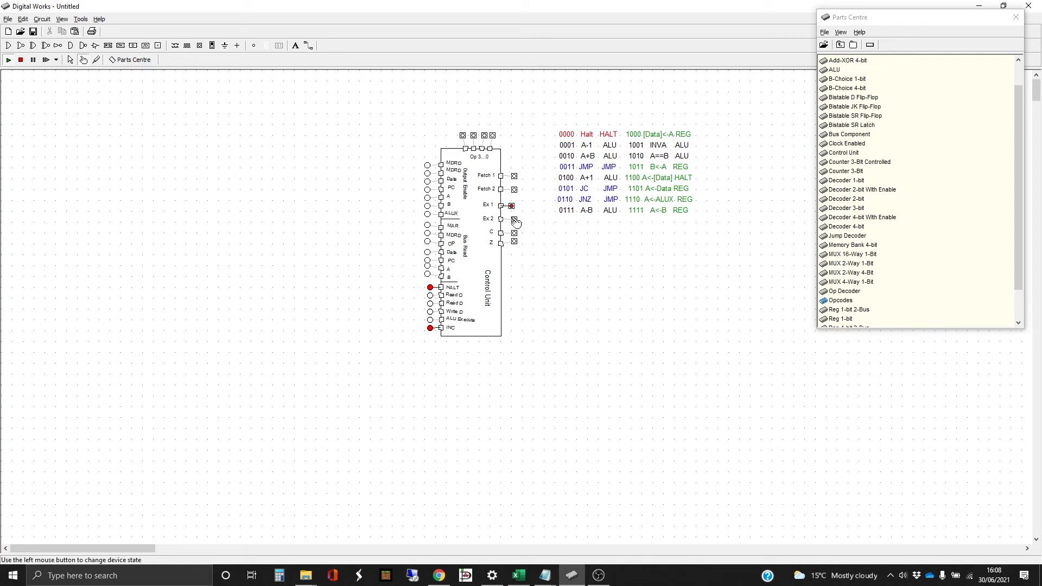
Step: Toggle Ex 1 with opcode 0000 and again with only the rightmost Op 3...0 input on
{"action": "left_click", "coordinate": [512, 207]}
{"action": "left_click", "coordinate": [493, 135]}
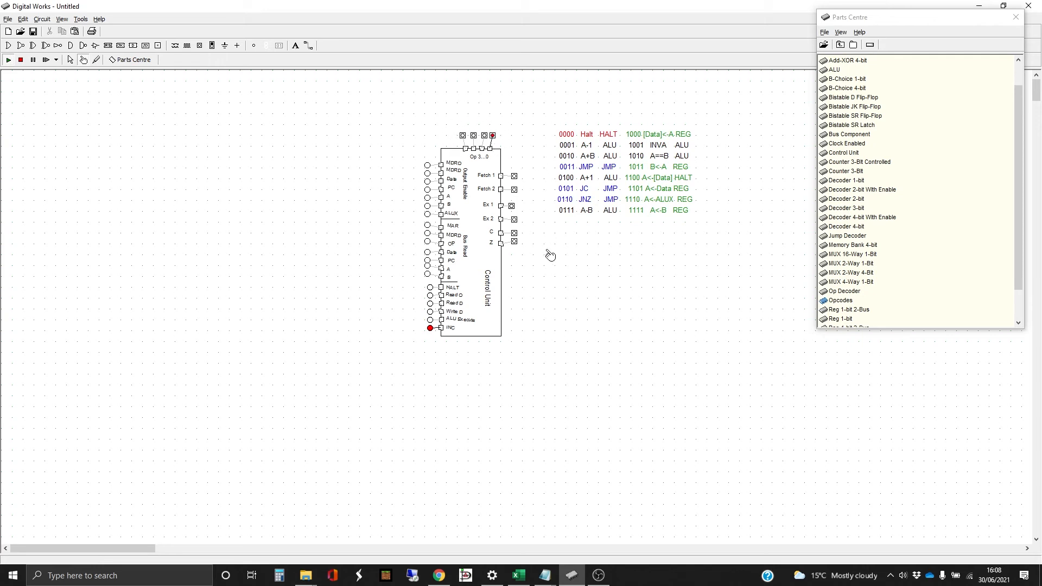
{"action": "left_click", "coordinate": [512, 207]}
{"action": "left_click", "coordinate": [512, 206]}
{"action": "left_click", "coordinate": [492, 135]}
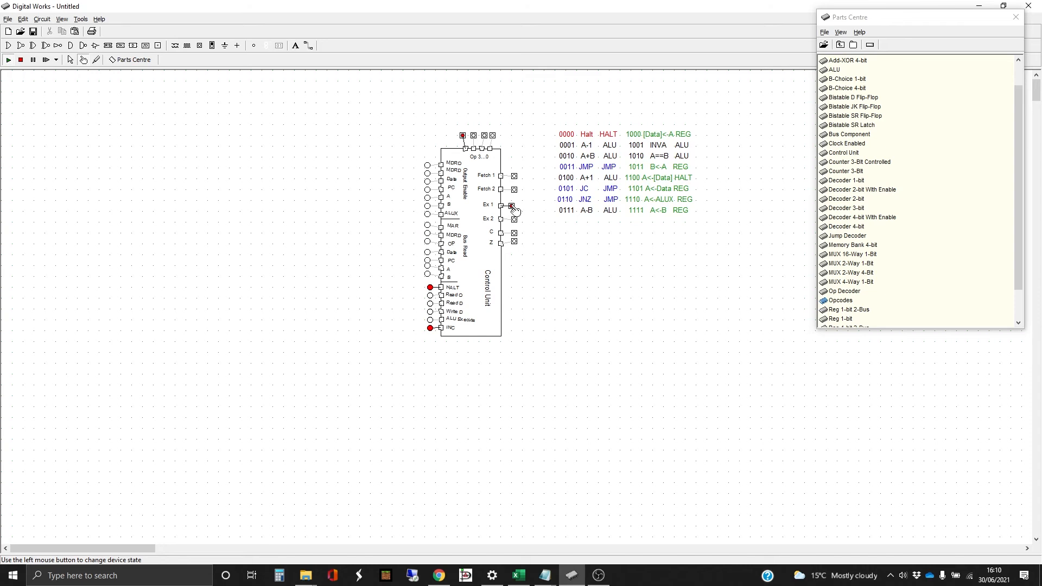
Step: Toggle Ex 1 with the leftmost Op 3...0 input on, and again with all Op inputs off
{"action": "left_click", "coordinate": [512, 207]}
{"action": "left_click", "coordinate": [513, 207]}
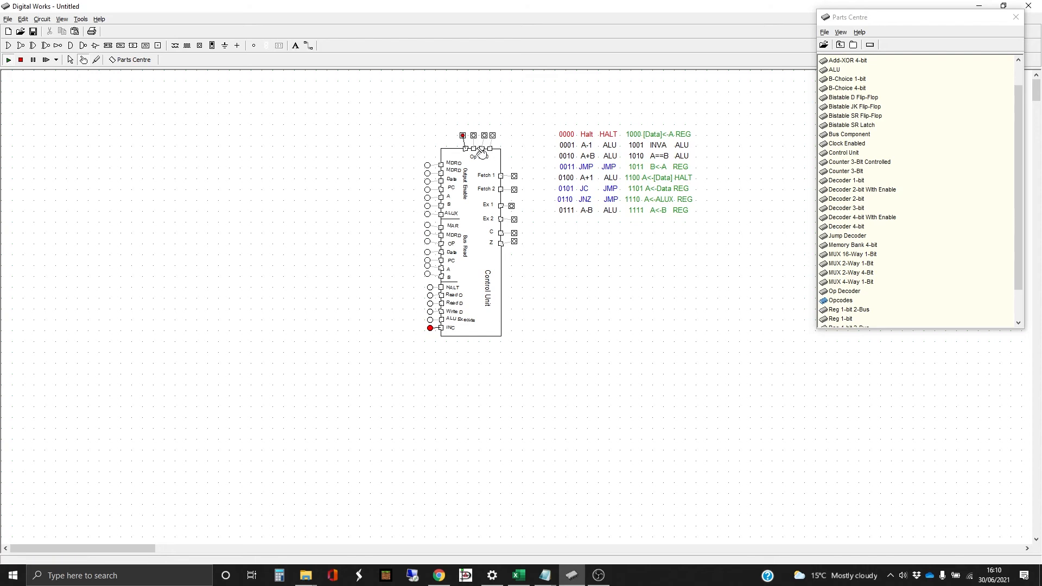
{"action": "left_click", "coordinate": [512, 207]}
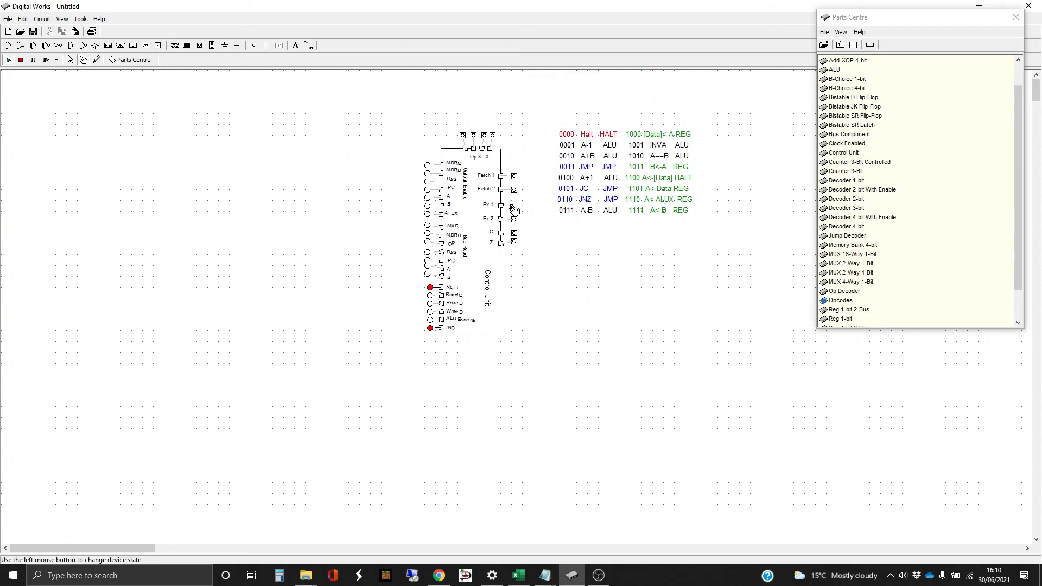
{"action": "left_click", "coordinate": [512, 207]}
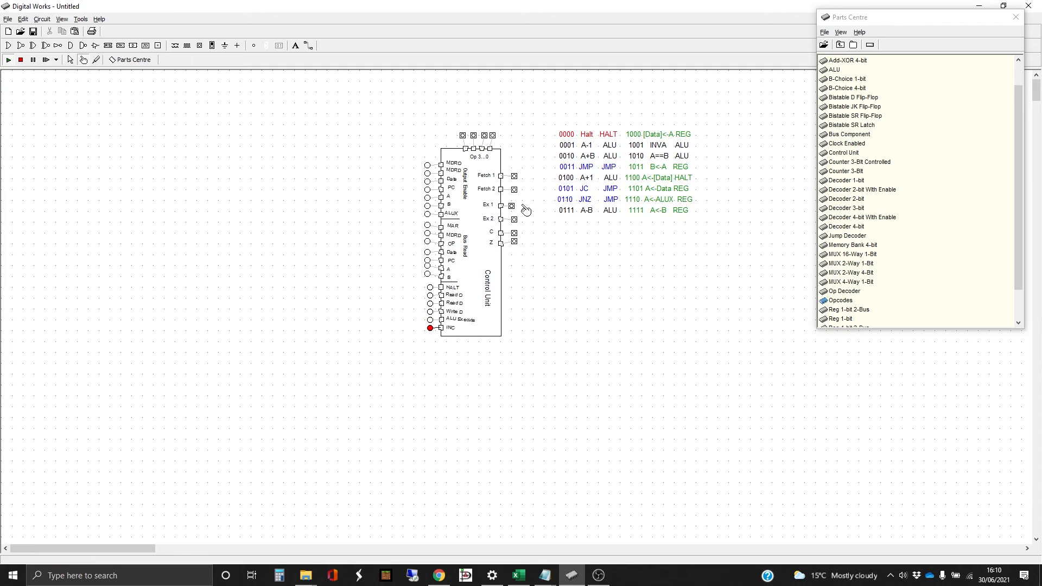
Step: With the leftmost Op 3...0 input and Ex 1 on, examine the signals inside the Control Unit macro and return to the test circuit
{"action": "left_click", "coordinate": [74, 58]}
{"action": "left_click", "coordinate": [83, 60]}
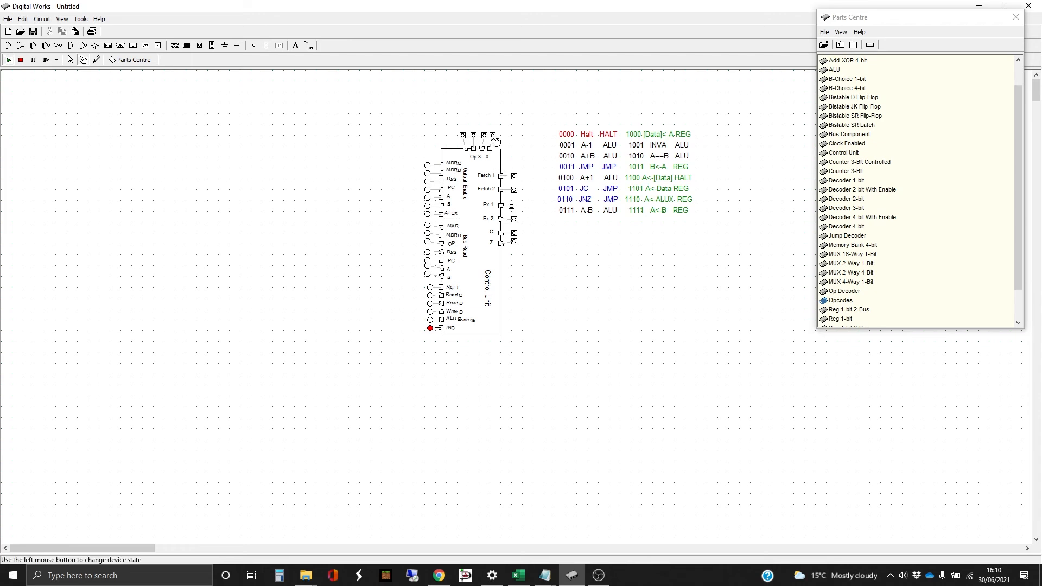
{"action": "left_click", "coordinate": [463, 136]}
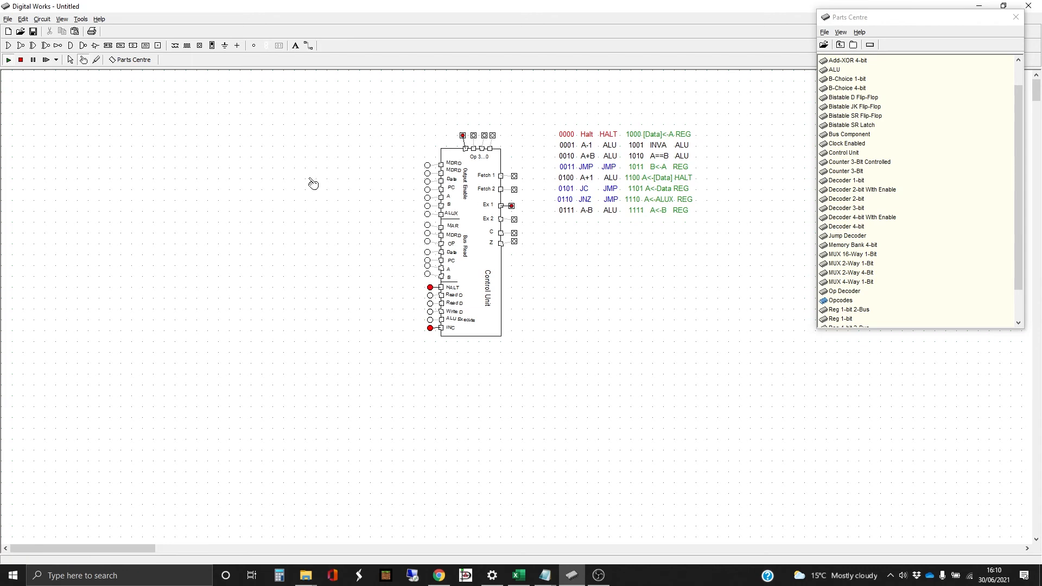
{"action": "left_click", "coordinate": [72, 60]}
{"action": "double_click", "coordinate": [474, 229]}
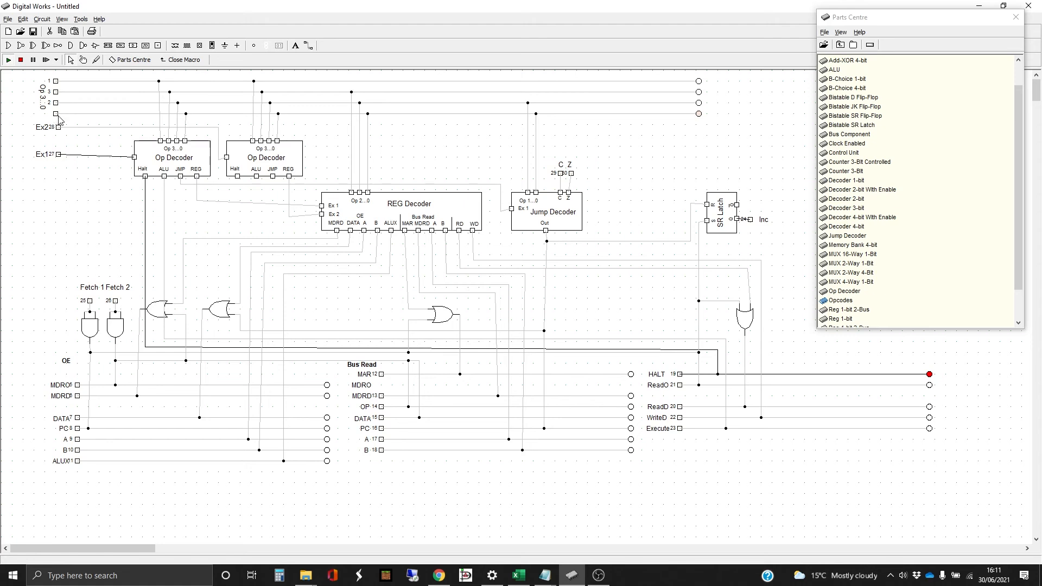
{"action": "left_click", "coordinate": [81, 19]}
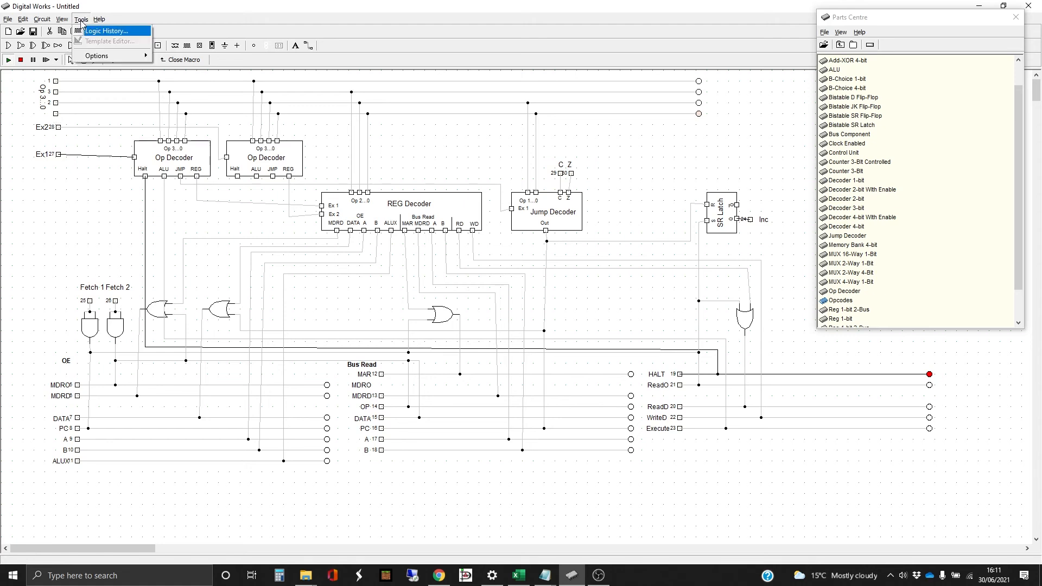
{"action": "left_click", "coordinate": [175, 20]}
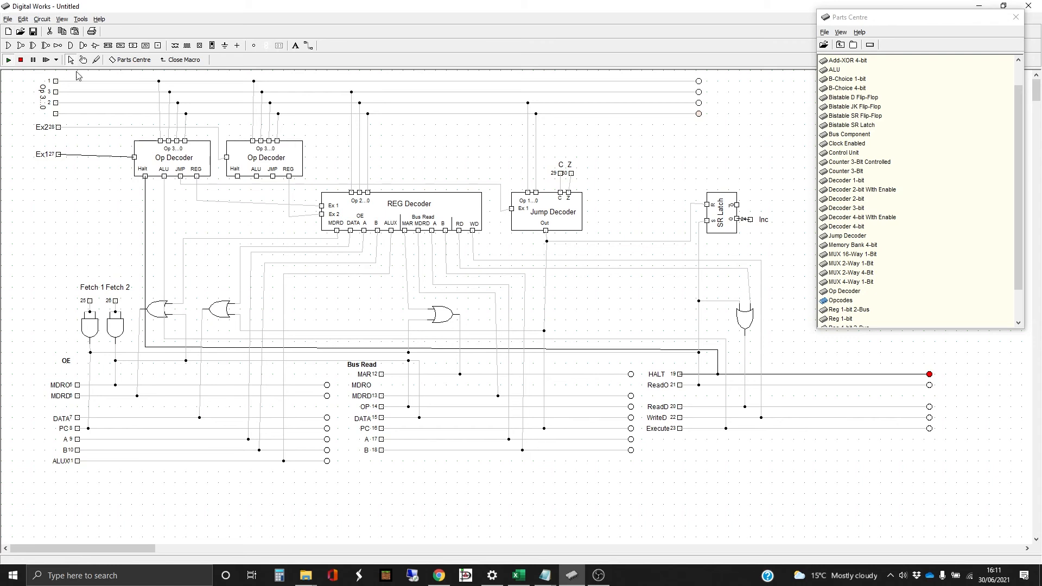
{"action": "left_click", "coordinate": [170, 60]}
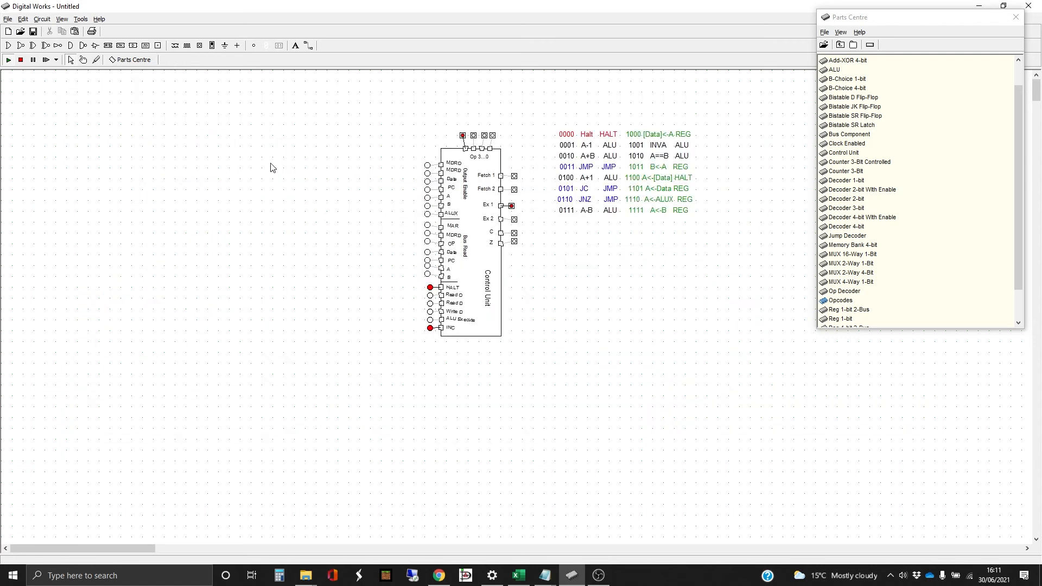
Step: Save the test circuit as "Control Unit Tester" in the MyTesters folder
{"action": "left_click", "coordinate": [9, 19]}
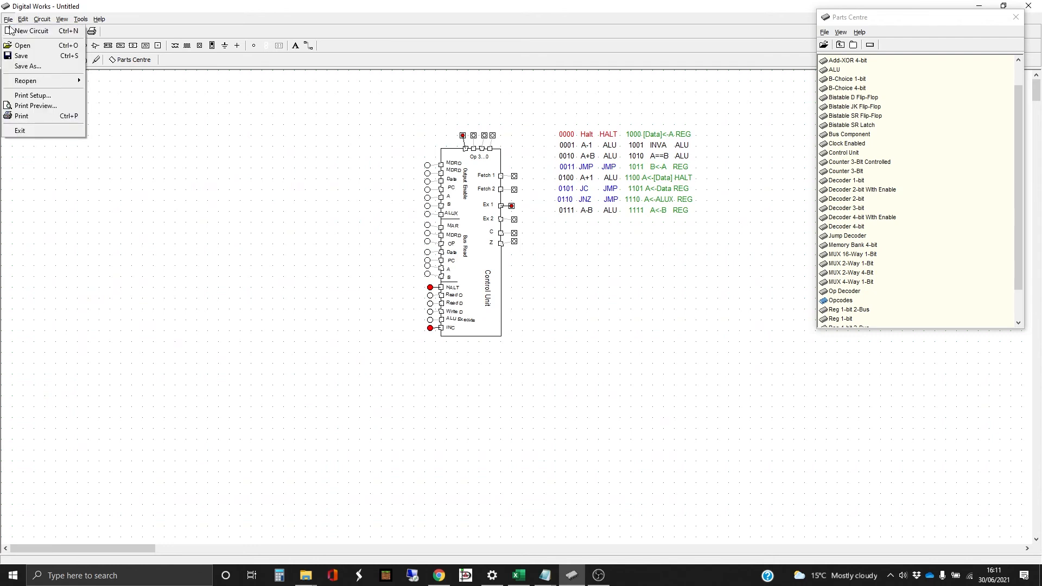
{"action": "left_click", "coordinate": [27, 66]}
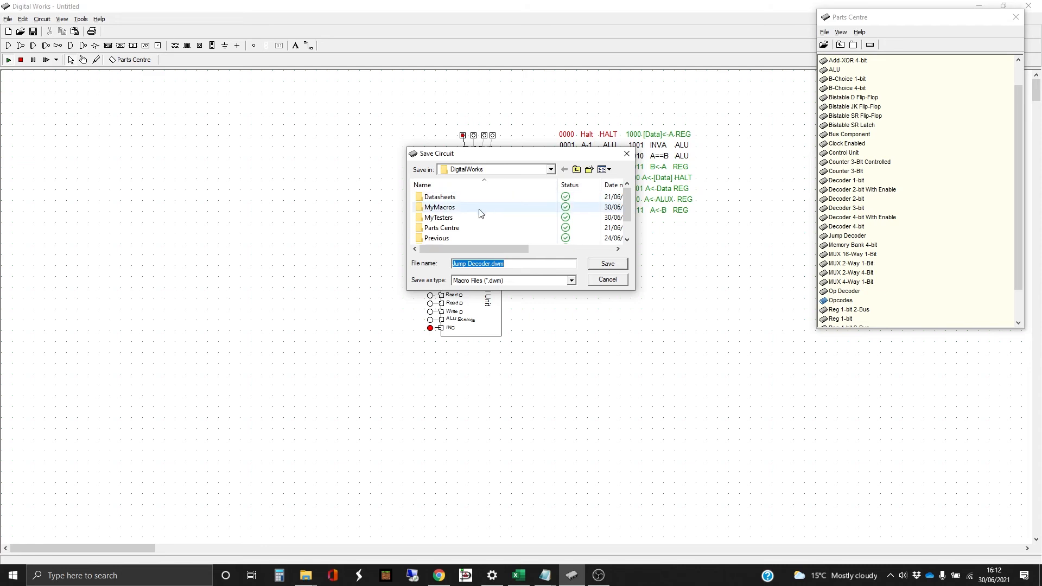
{"action": "double_click", "coordinate": [439, 217]}
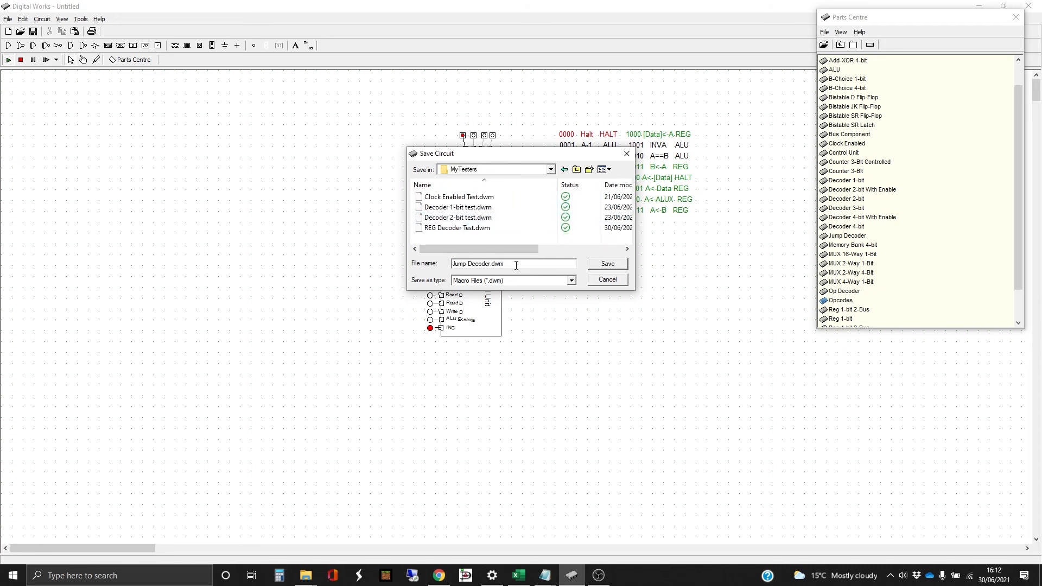
{"action": "left_click_drag", "start_coordinate": [516, 264], "coordinate": [433, 266]}
{"action": "type", "text": "Control Unit Tester"}
{"action": "key", "text": "Return"}
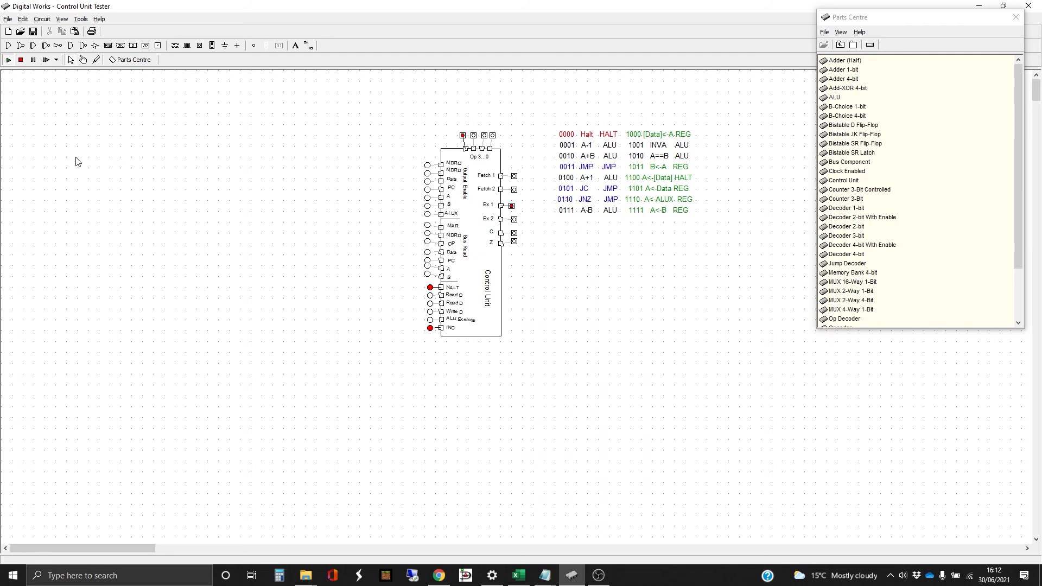
Step: Reopen the Control Unit.dwm circuit and show its macro template for editing
{"action": "left_click", "coordinate": [9, 23]}
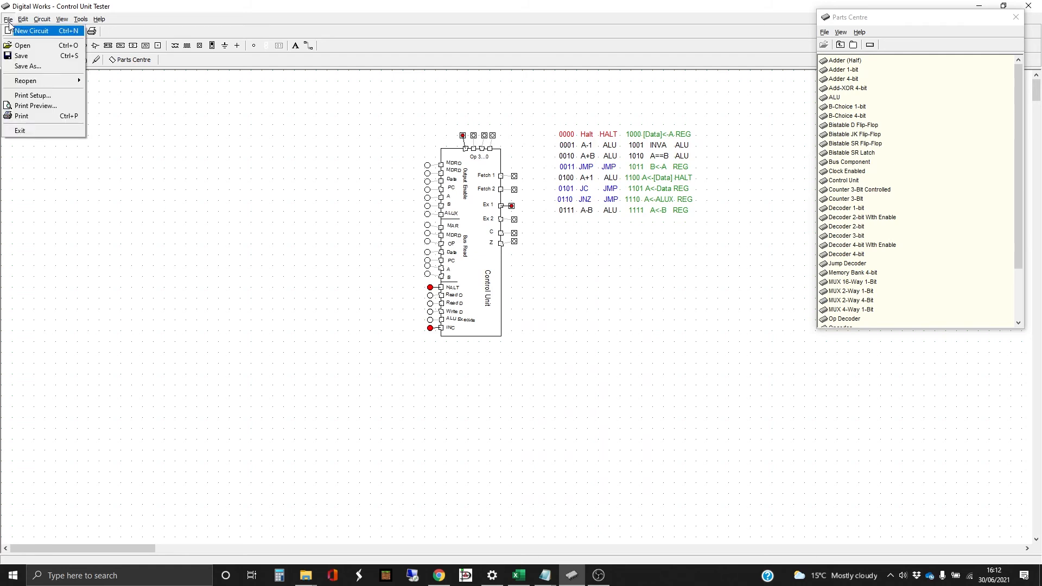
{"action": "mouse_move", "coordinate": [47, 83]}
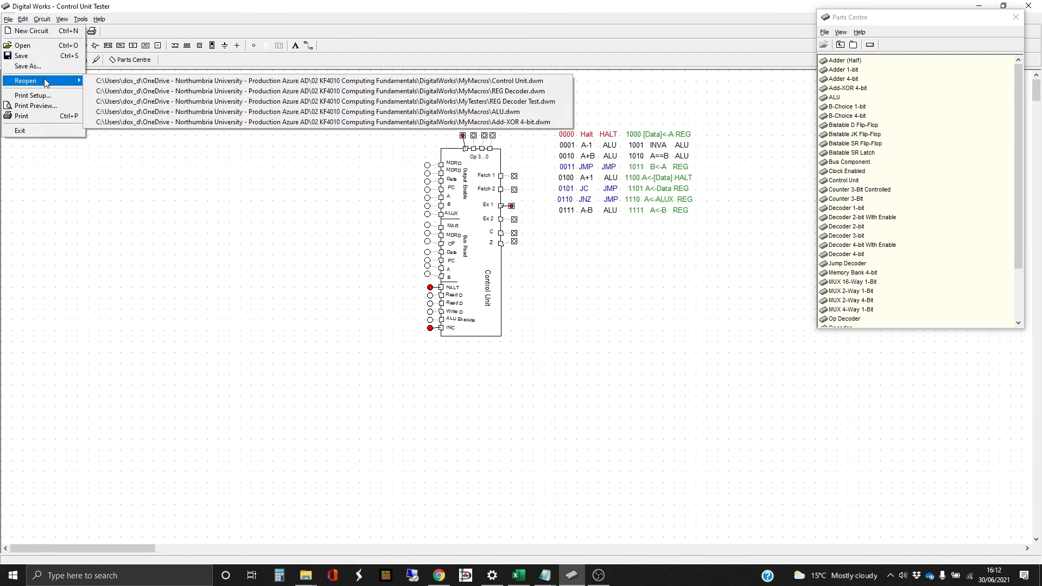
{"action": "left_click", "coordinate": [191, 82]}
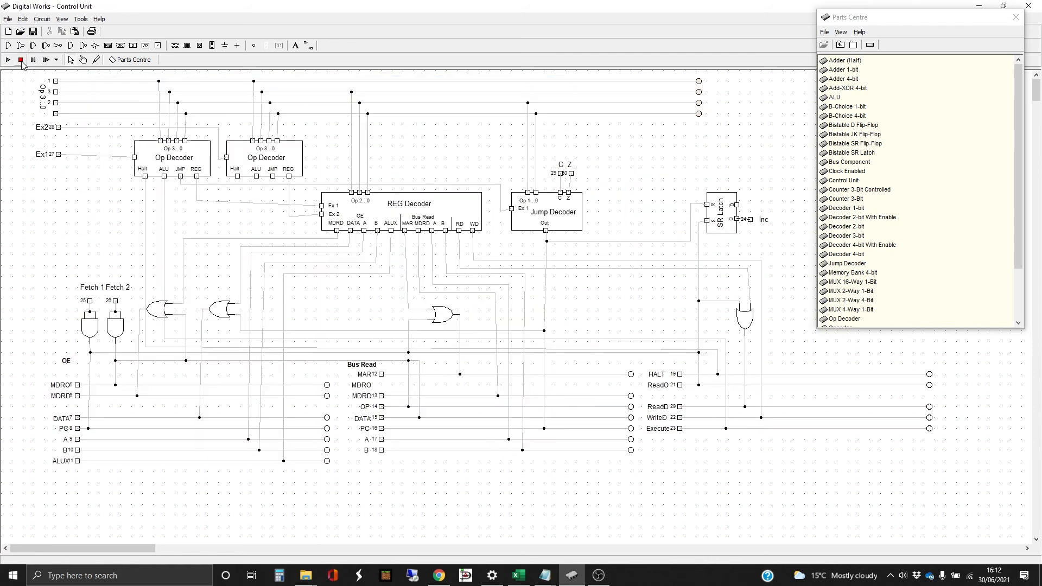
{"action": "left_click", "coordinate": [81, 19]}
{"action": "left_click", "coordinate": [95, 41]}
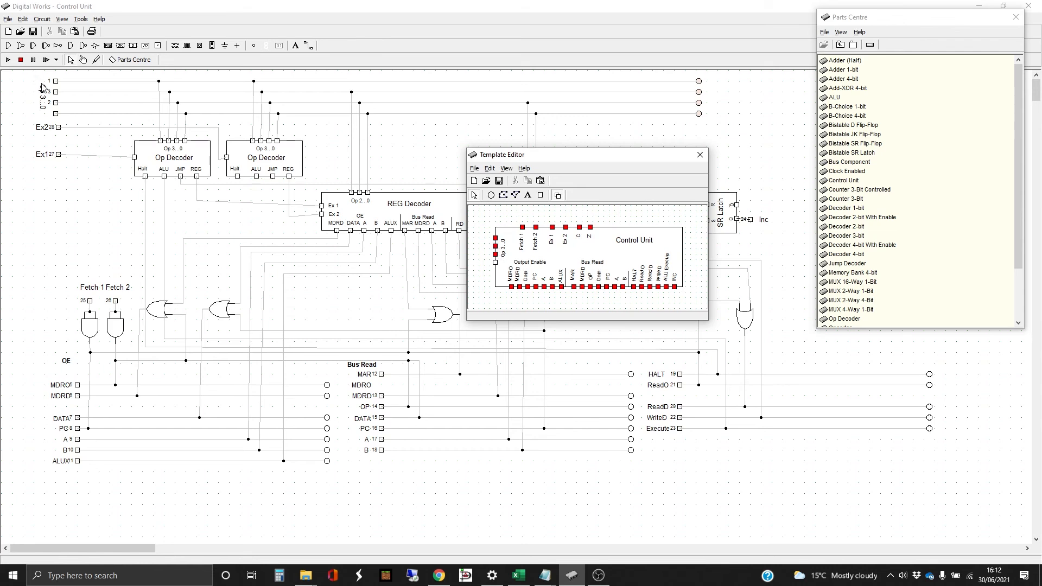
Step: Rearrange the template's Op 3...0 pins so the unassociated pin sits at the upper end of the column, and close the template
{"action": "left_click", "coordinate": [496, 255]}
{"action": "left_click", "coordinate": [491, 272]}
{"action": "left_click", "coordinate": [496, 263]}
{"action": "mouse_move", "coordinate": [496, 266]}
{"action": "left_mouse_down"}
{"action": "mouse_move", "coordinate": [480, 251]}
{"action": "mouse_move", "coordinate": [497, 241]}
{"action": "mouse_move", "coordinate": [496, 266]}
{"action": "left_mouse_up"}
{"action": "left_click", "coordinate": [496, 239]}
{"action": "left_click", "coordinate": [495, 254]}
{"action": "left_click_drag", "start_coordinate": [496, 253], "coordinate": [495, 238]}
{"action": "left_click", "coordinate": [495, 247]}
{"action": "left_click_drag", "start_coordinate": [496, 251], "coordinate": [496, 246]}
{"action": "left_click", "coordinate": [495, 263]}
{"action": "left_click", "coordinate": [495, 238]}
{"action": "mouse_move", "coordinate": [496, 240]}
{"action": "left_mouse_down"}
{"action": "mouse_move", "coordinate": [488, 262]}
{"action": "mouse_move", "coordinate": [495, 256]}
{"action": "left_mouse_up"}
{"action": "left_click", "coordinate": [498, 251]}
{"action": "left_click", "coordinate": [496, 248]}
{"action": "left_click", "coordinate": [479, 250]}
{"action": "left_click_drag", "start_coordinate": [481, 253], "coordinate": [500, 240]}
{"action": "left_click", "coordinate": [700, 156]}
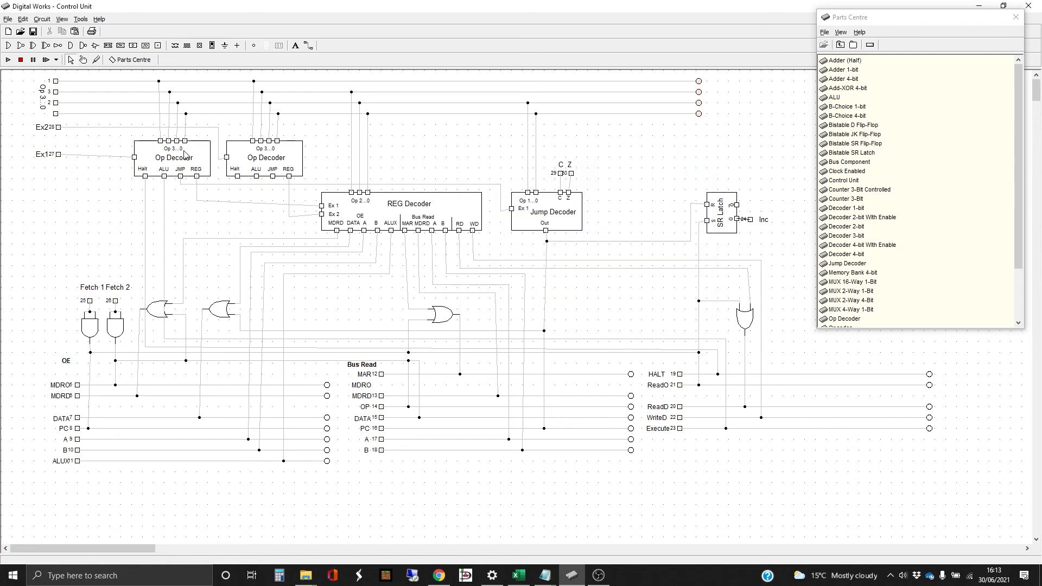
Step: Associate the unassociated Op 3...0 tag with the uppermost Op 3...0 pin of the macro template, close the template and save the circuit
{"action": "right_click", "coordinate": [56, 114]}
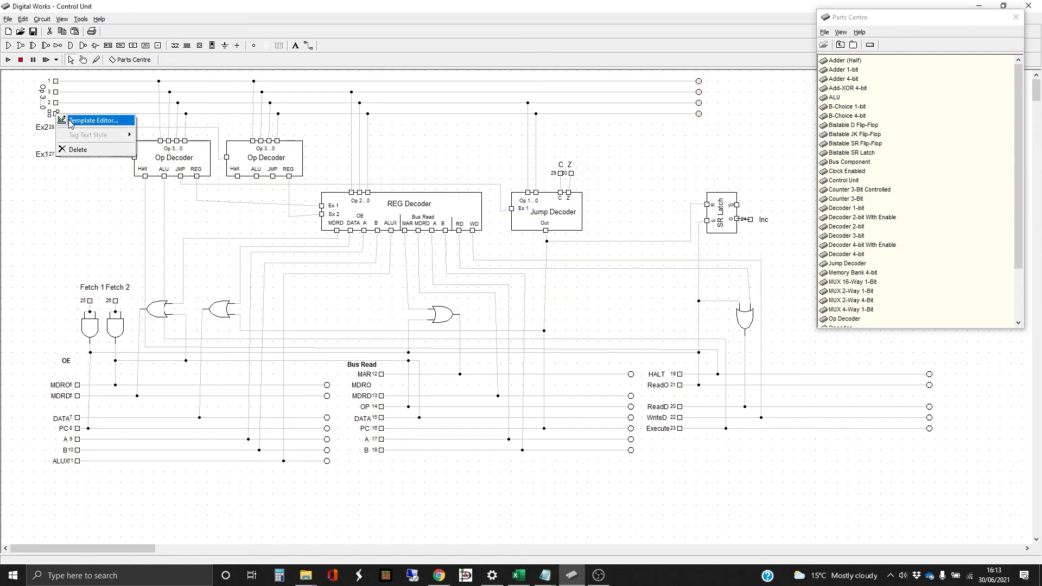
{"action": "left_click", "coordinate": [69, 121]}
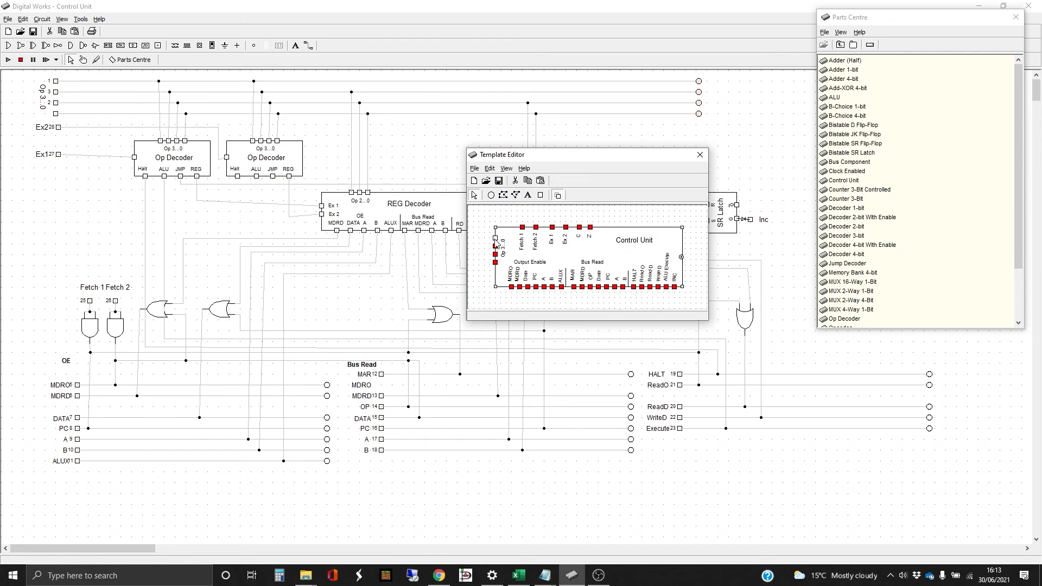
{"action": "left_click", "coordinate": [497, 241]}
{"action": "right_click", "coordinate": [497, 242]}
{"action": "left_click", "coordinate": [535, 281]}
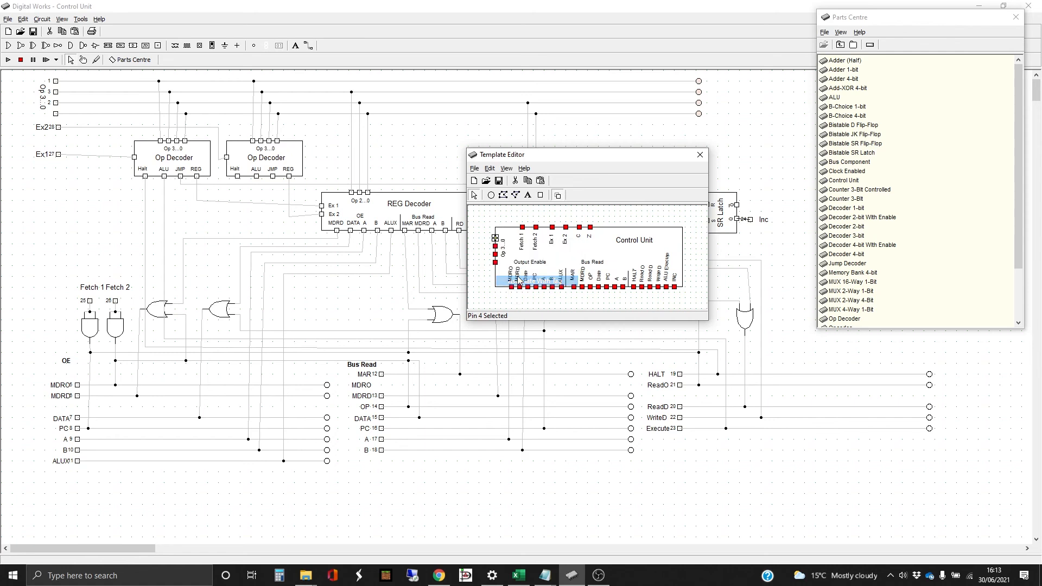
{"action": "left_click", "coordinate": [700, 155]}
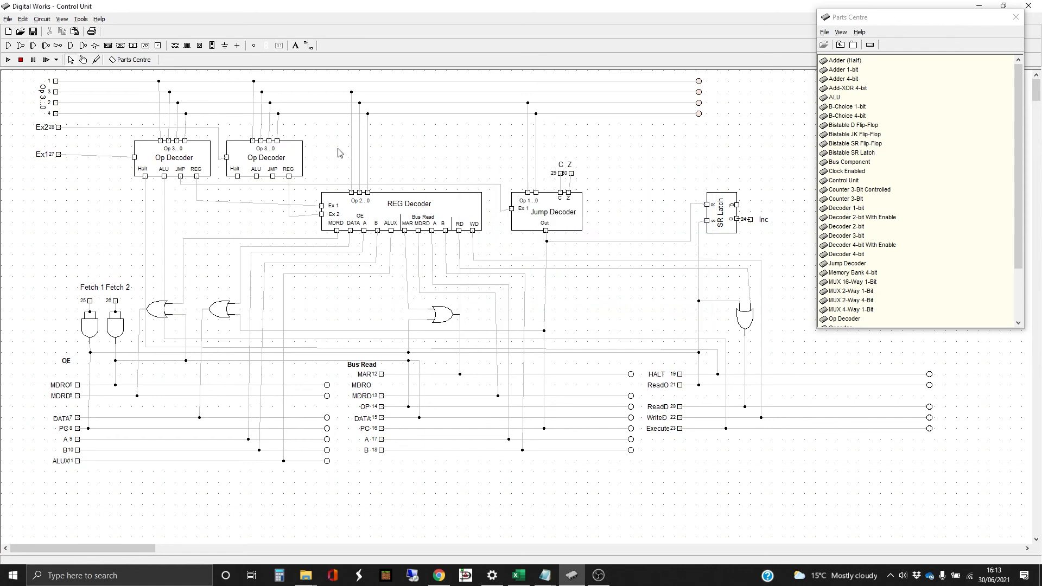
{"action": "left_click", "coordinate": [12, 22]}
{"action": "left_click", "coordinate": [21, 56]}
Step: Check the Op 3...0 pins in the Control Unit macro template, and close the template
{"action": "left_click", "coordinate": [80, 19]}
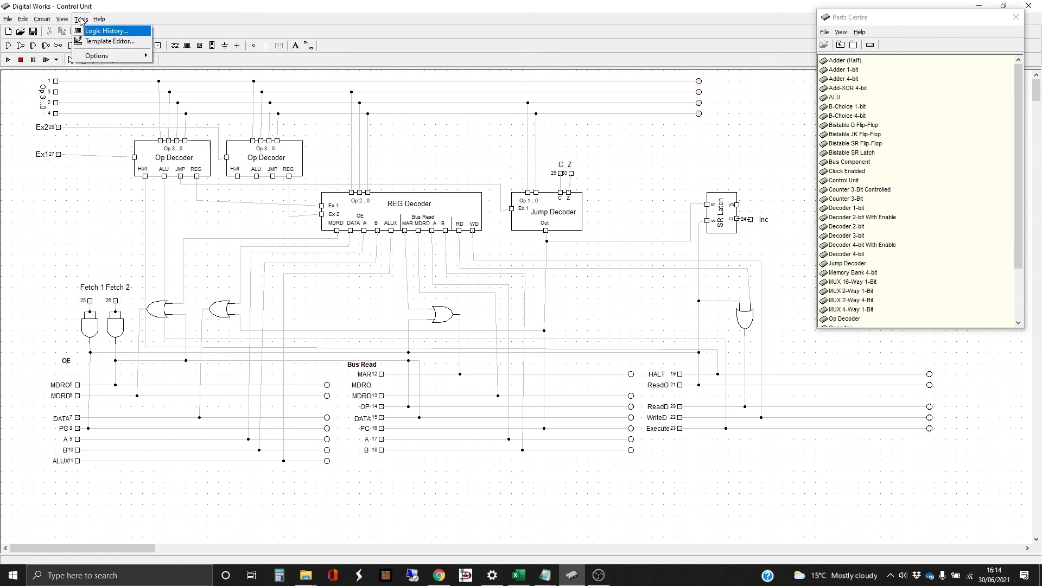
{"action": "left_click", "coordinate": [109, 41]}
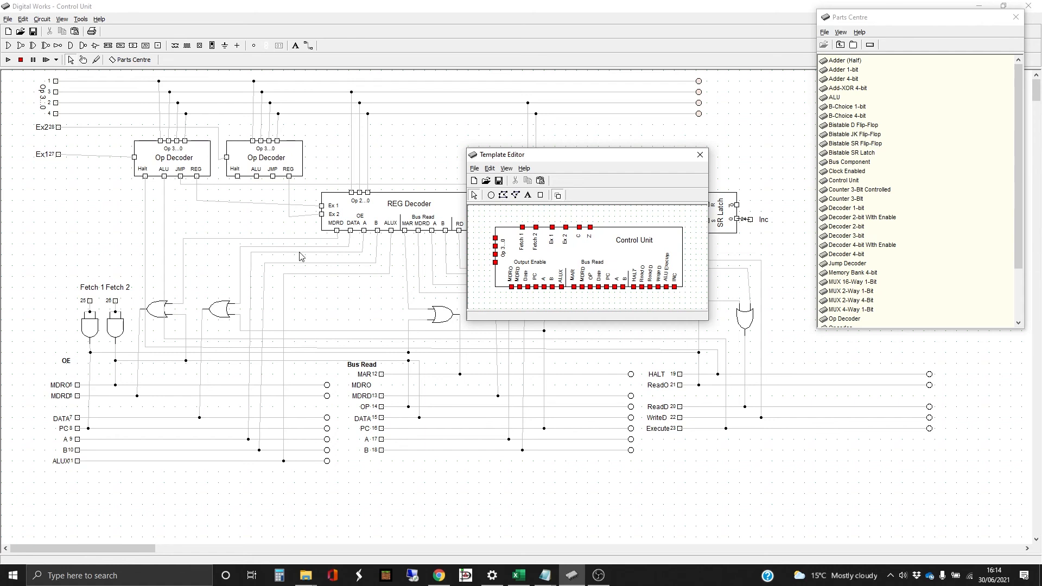
{"action": "left_click", "coordinate": [496, 263]}
{"action": "left_click_drag", "start_coordinate": [494, 258], "coordinate": [494, 238]}
{"action": "left_click", "coordinate": [698, 157]}
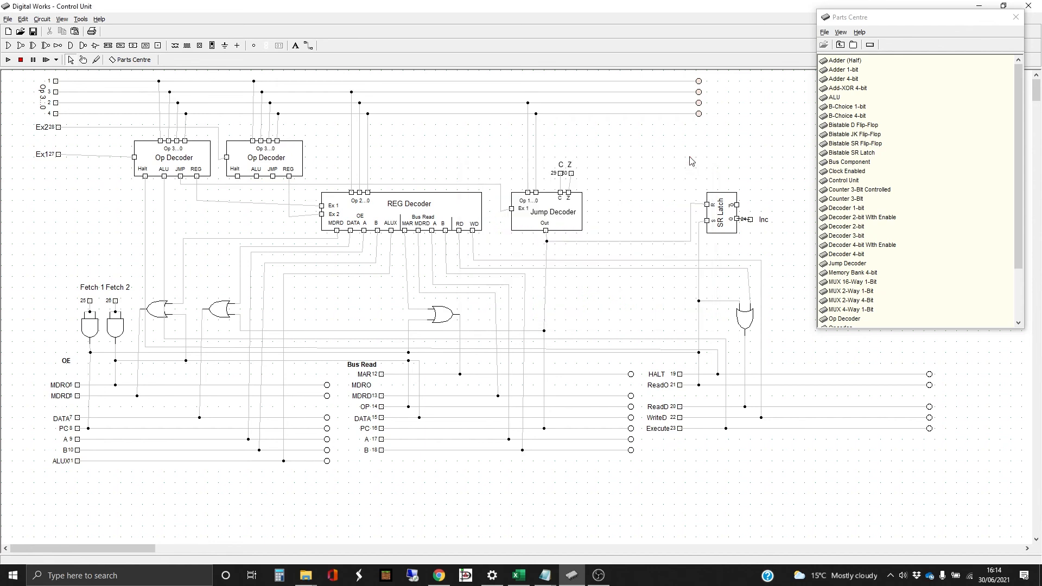
Step: Save the changes to the Control Unit circuit and open Control Unit.dwm from the MyMacros folder again
{"action": "left_click", "coordinate": [7, 20]}
{"action": "mouse_move", "coordinate": [26, 80]}
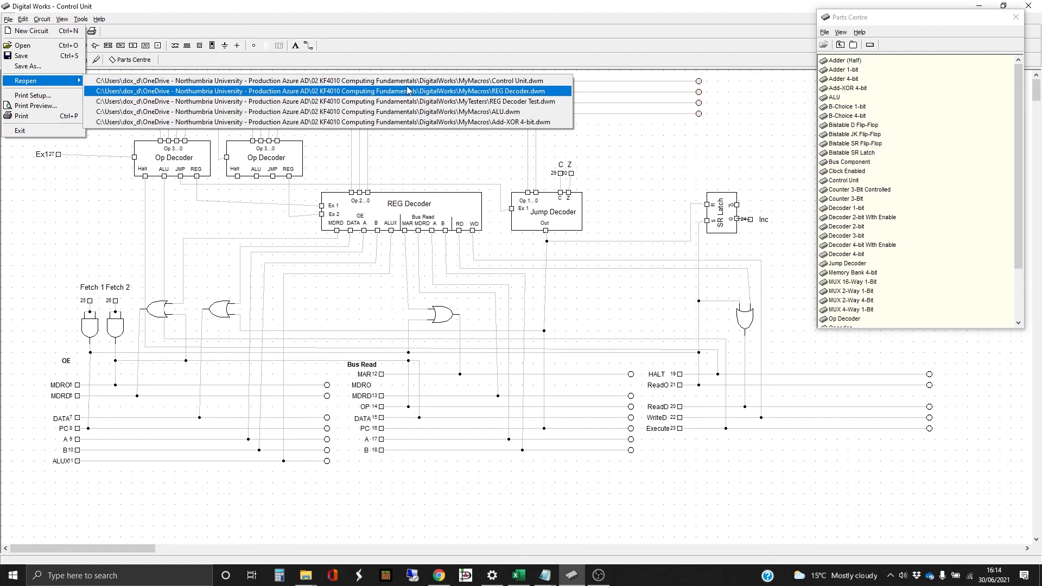
{"action": "left_click", "coordinate": [477, 61]}
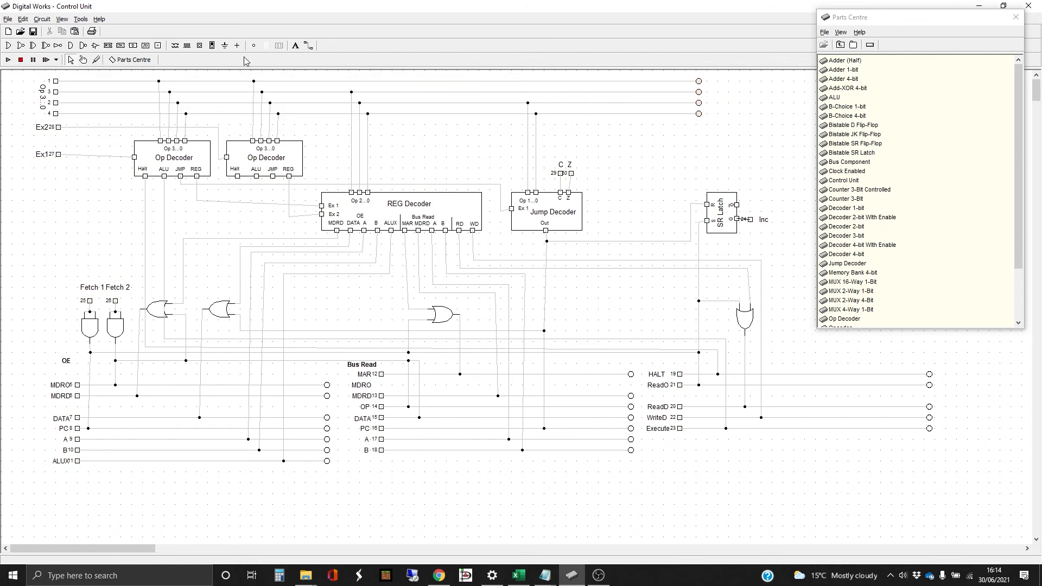
{"action": "left_click", "coordinate": [8, 19]}
{"action": "left_click", "coordinate": [15, 45]}
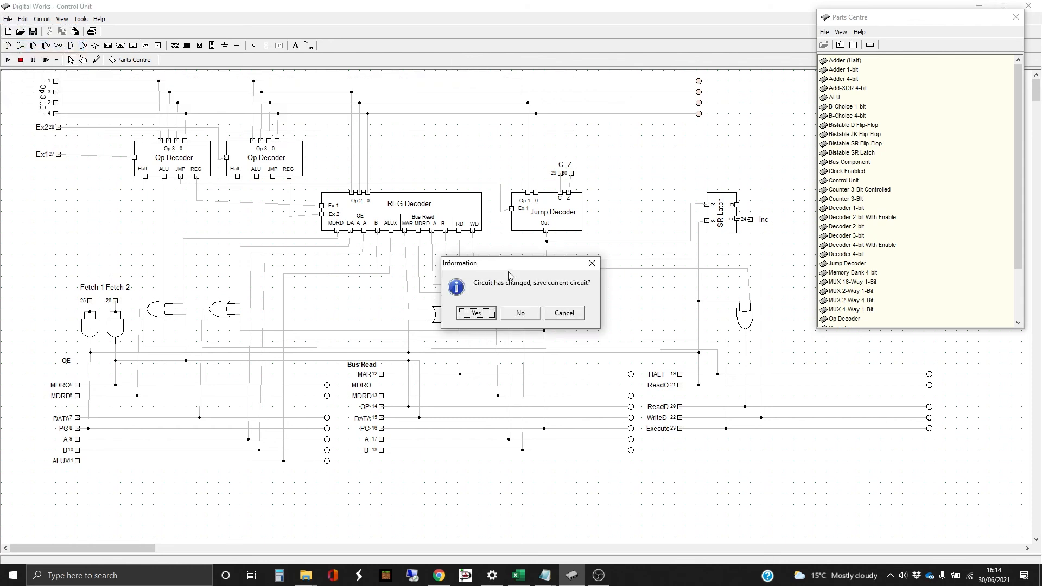
{"action": "left_click", "coordinate": [481, 315]}
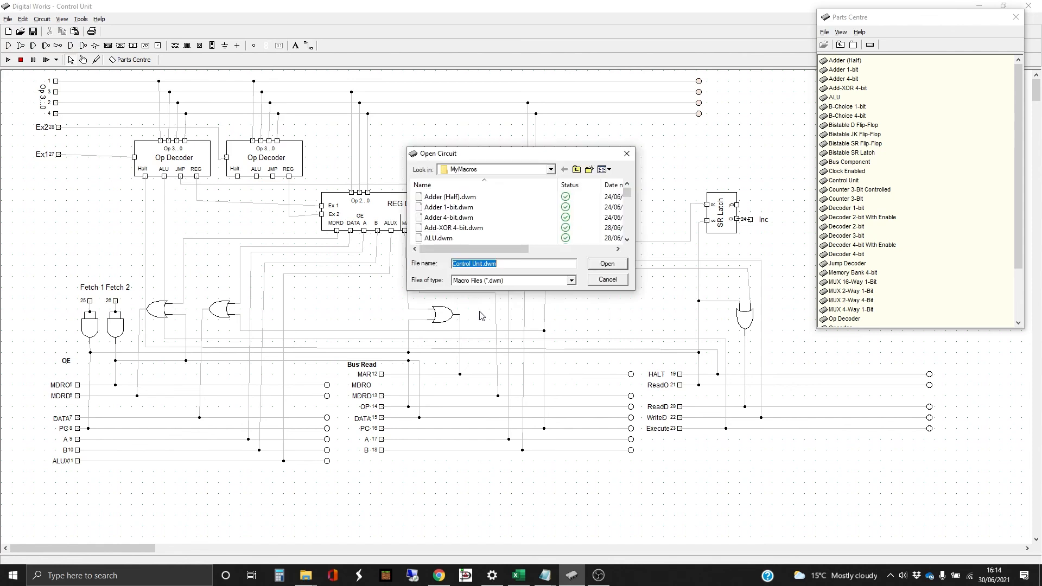
{"action": "left_click", "coordinate": [607, 265]}
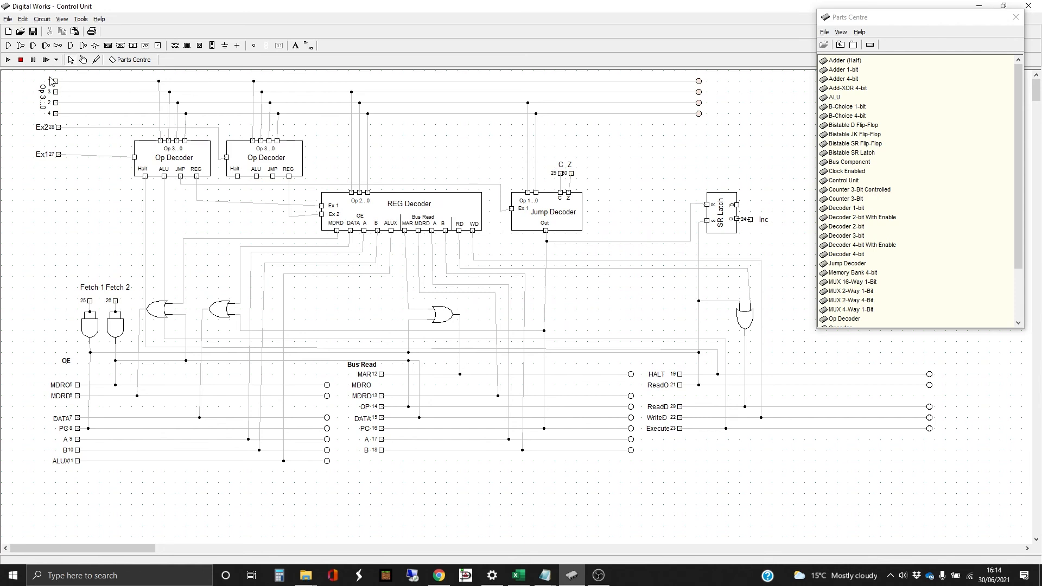
Step: Open the Control Unit Tester.dwm circuit from the MyTesters folder
{"action": "left_click", "coordinate": [8, 19]}
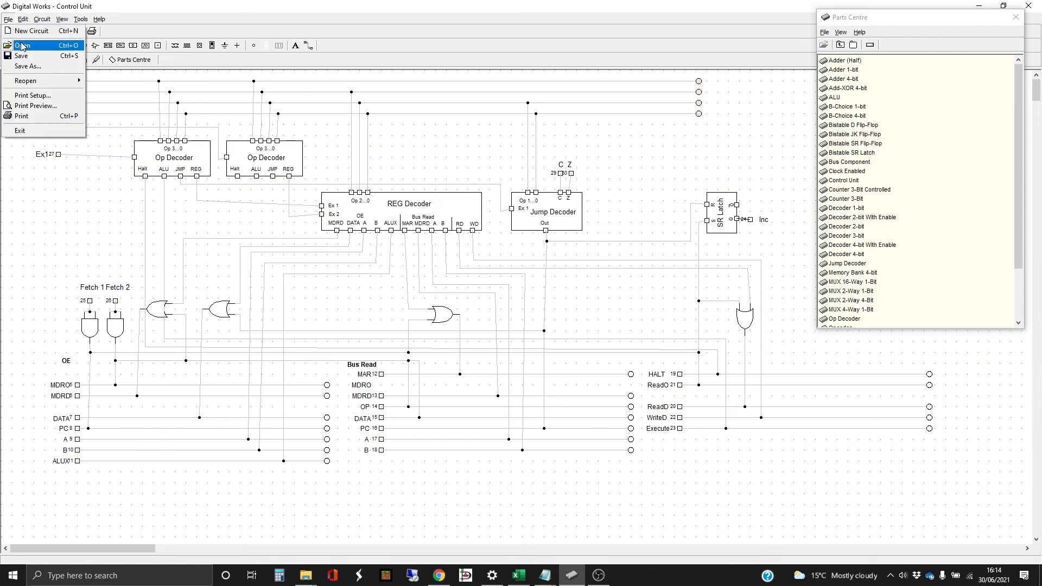
{"action": "left_click", "coordinate": [22, 44]}
{"action": "scroll", "coordinate": [517, 226], "scroll_direction": "down", "scroll_amount": 3}
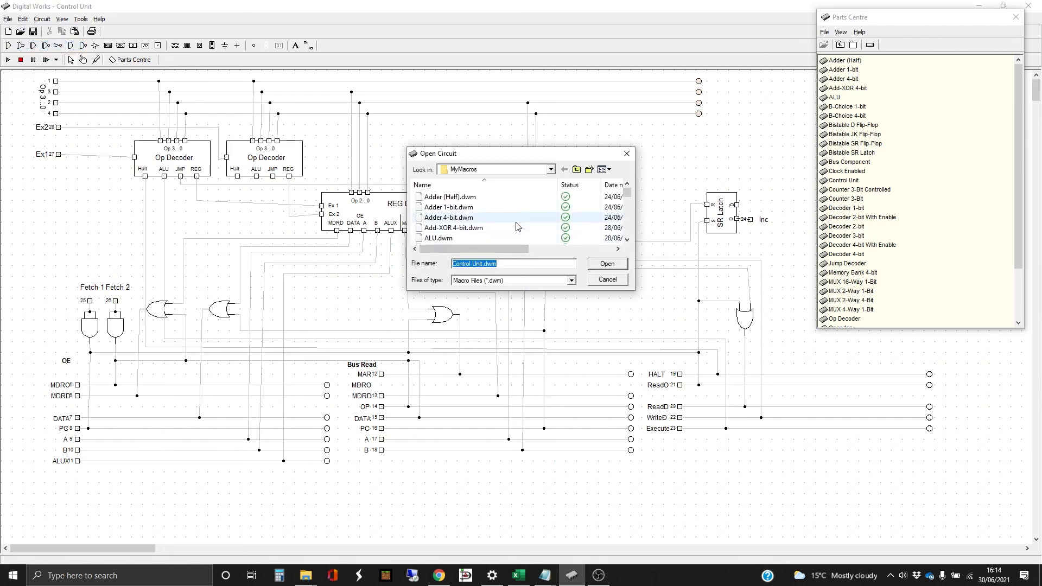
{"action": "left_click", "coordinate": [576, 170]}
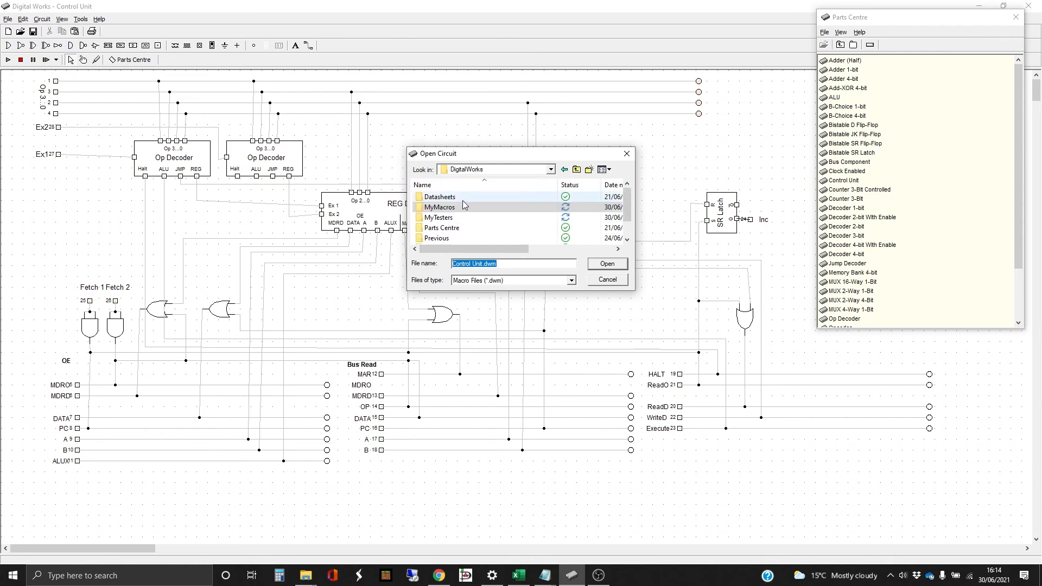
{"action": "double_click", "coordinate": [462, 218]}
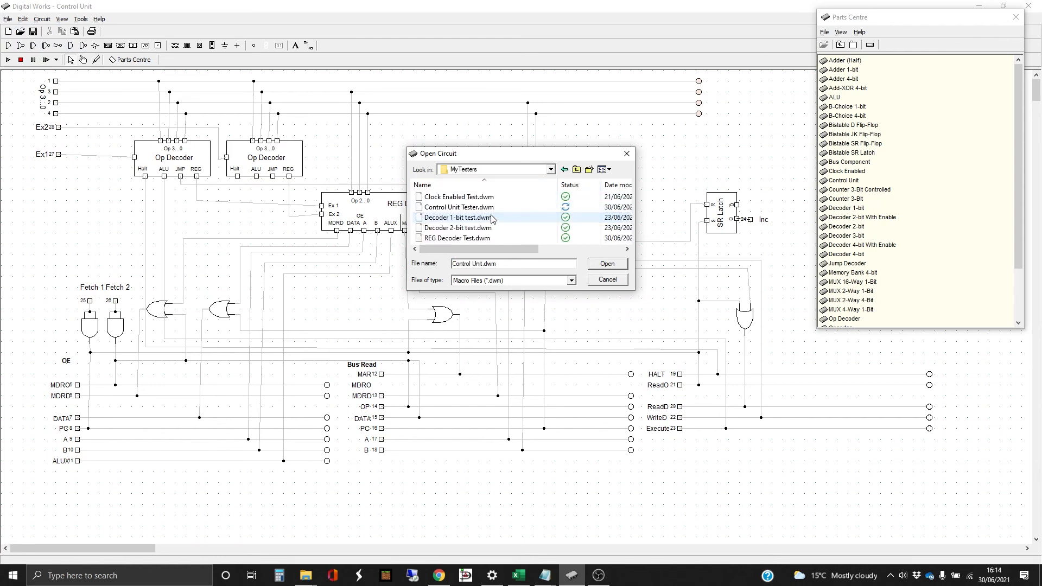
{"action": "double_click", "coordinate": [478, 207]}
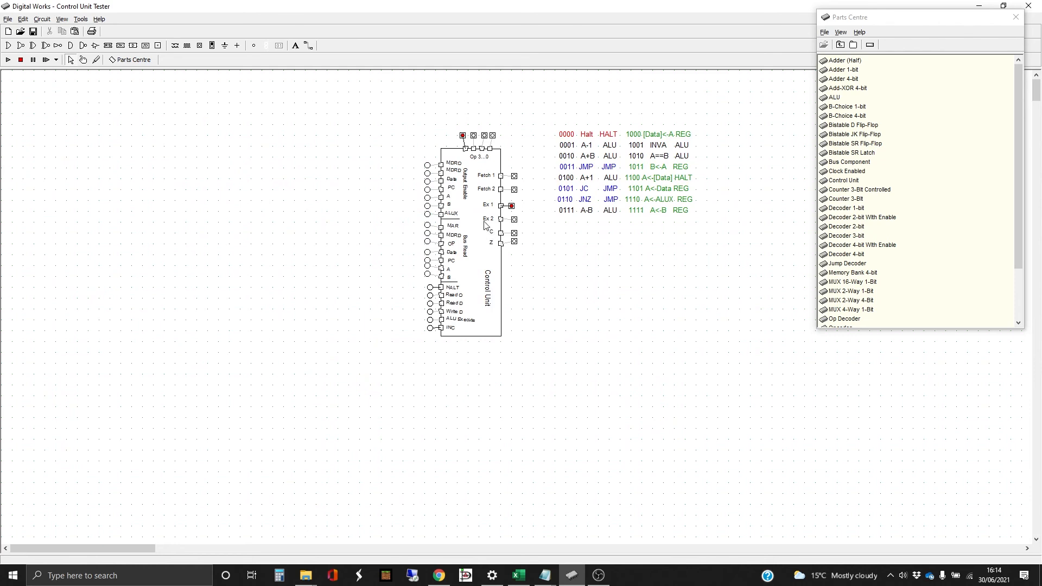
Step: Replace the old Control Unit macro with a fresh copy, rotated so Op 3...0 faces up and aligned between the existing inputs and LEDs
{"action": "left_click", "coordinate": [502, 241]}
{"action": "key", "text": "Delete"}
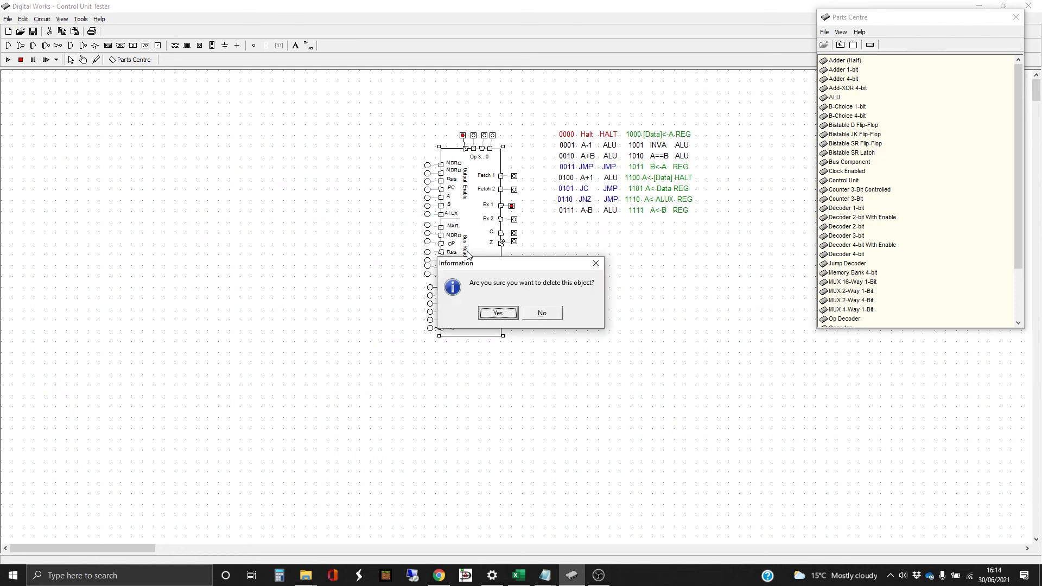
{"action": "left_click", "coordinate": [498, 314]}
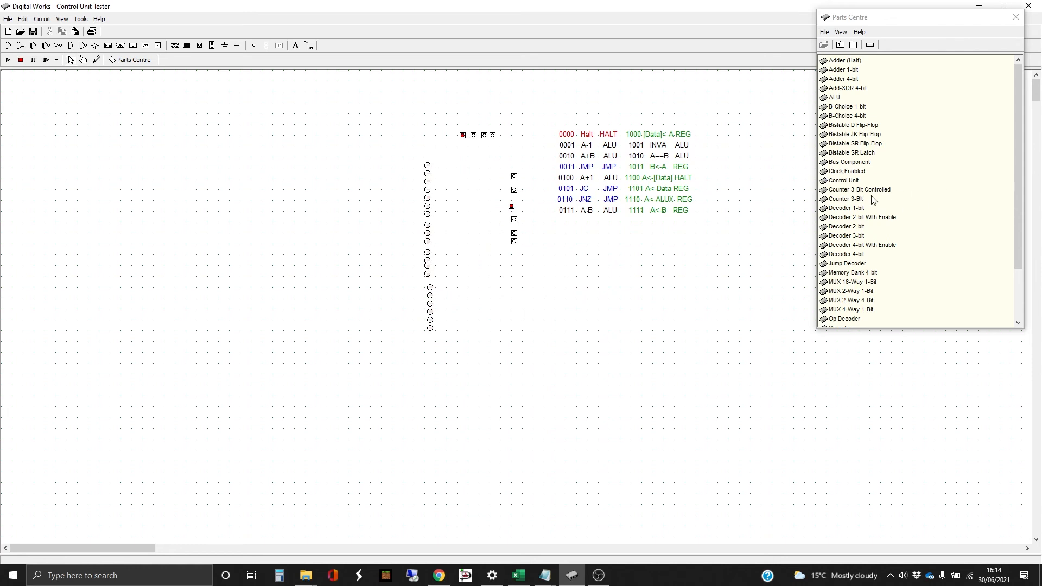
{"action": "left_click_drag", "start_coordinate": [844, 180], "coordinate": [478, 216]}
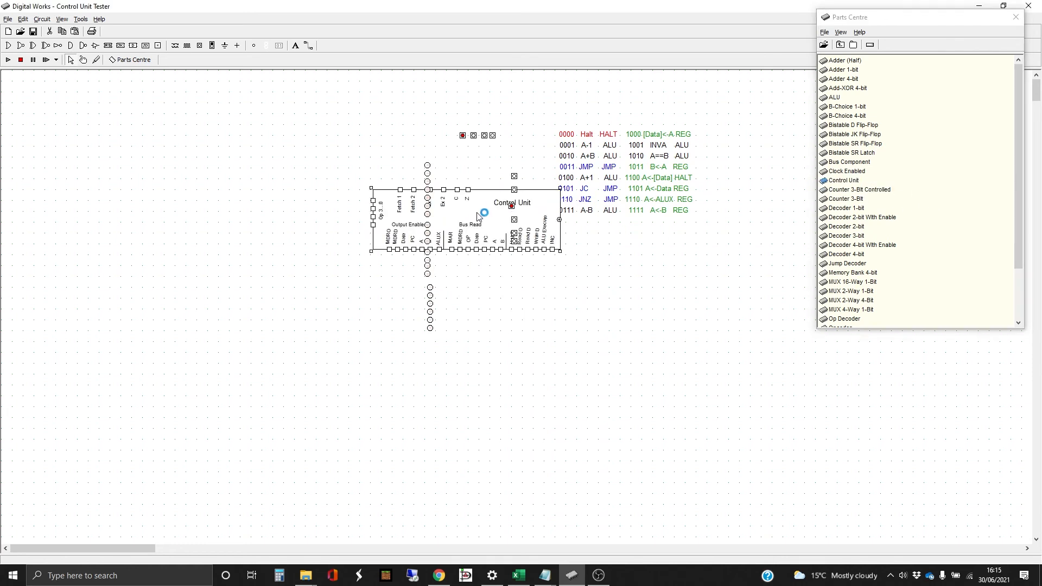
{"action": "left_click", "coordinate": [562, 222]}
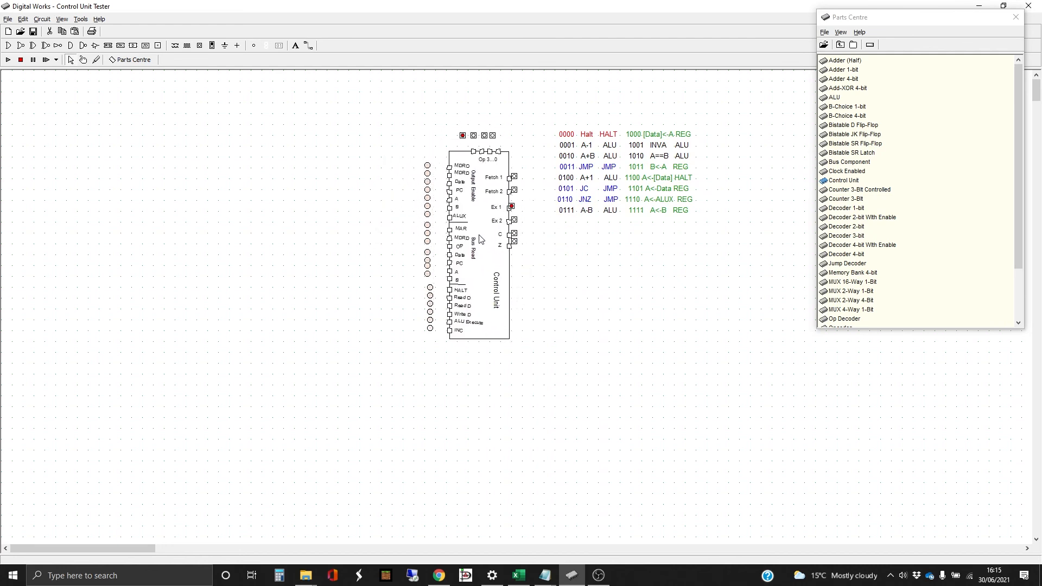
{"action": "left_click_drag", "start_coordinate": [474, 234], "coordinate": [471, 237]}
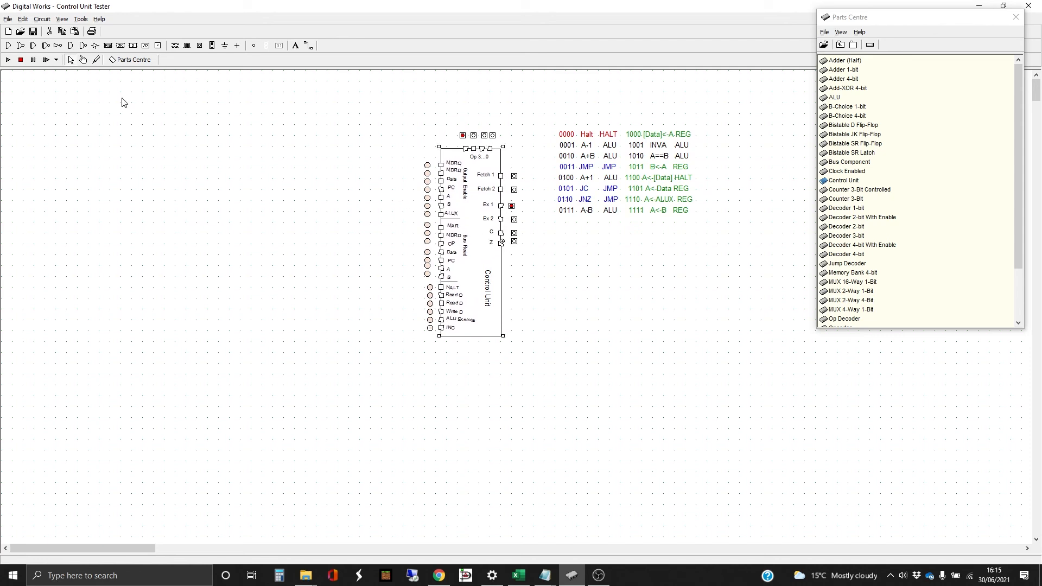
Step: Wire the four interactive inputs above the Control Unit macro to its Op 3...0 pins in order
{"action": "left_click", "coordinate": [307, 49]}
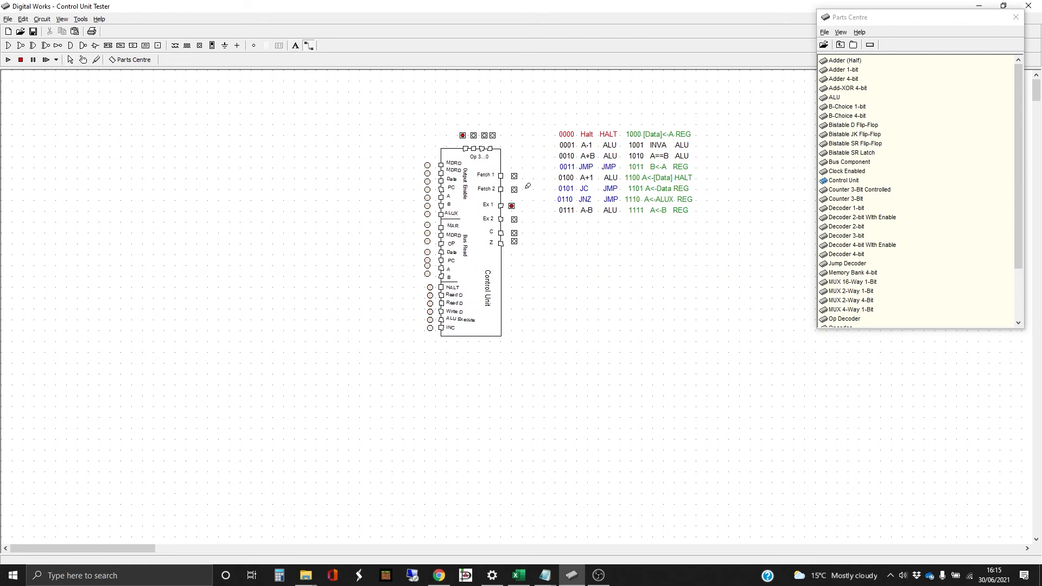
{"action": "left_click", "coordinate": [464, 135]}
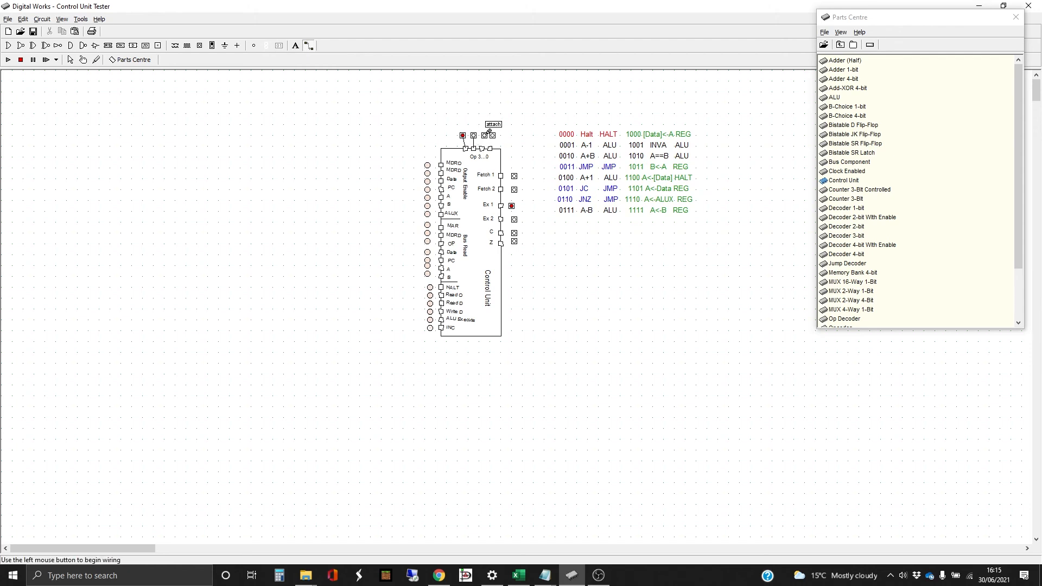
{"action": "left_click", "coordinate": [482, 147]}
{"action": "left_click", "coordinate": [493, 135]}
{"action": "left_click", "coordinate": [491, 147]}
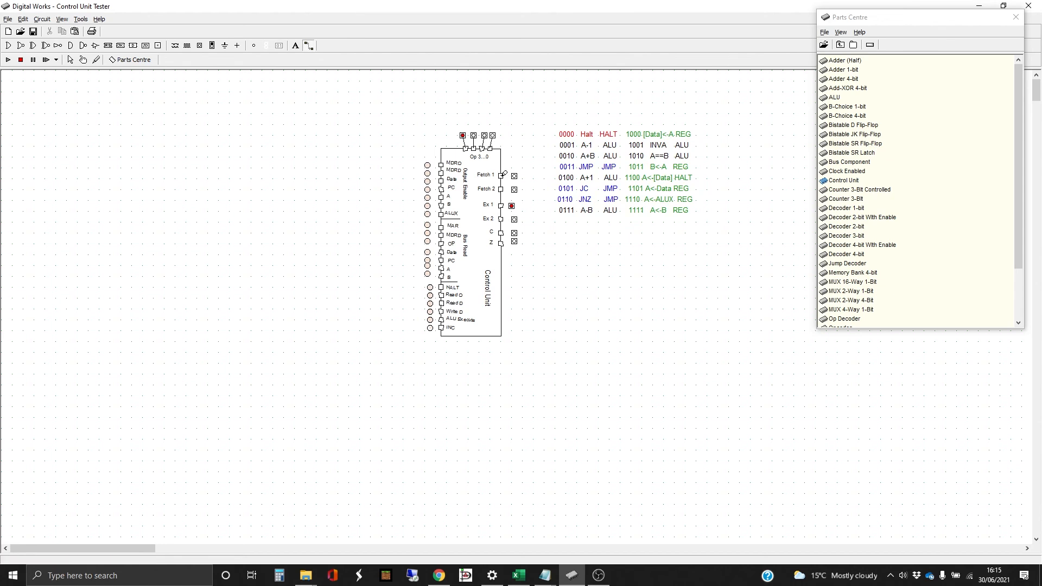
Step: Wire the six side inputs to the Control Unit's Fetch 1, Fetch 2, Ex 1, Ex 2, C and Z pins
{"action": "left_click", "coordinate": [513, 176]}
{"action": "left_click", "coordinate": [501, 175]}
{"action": "left_click", "coordinate": [501, 189]}
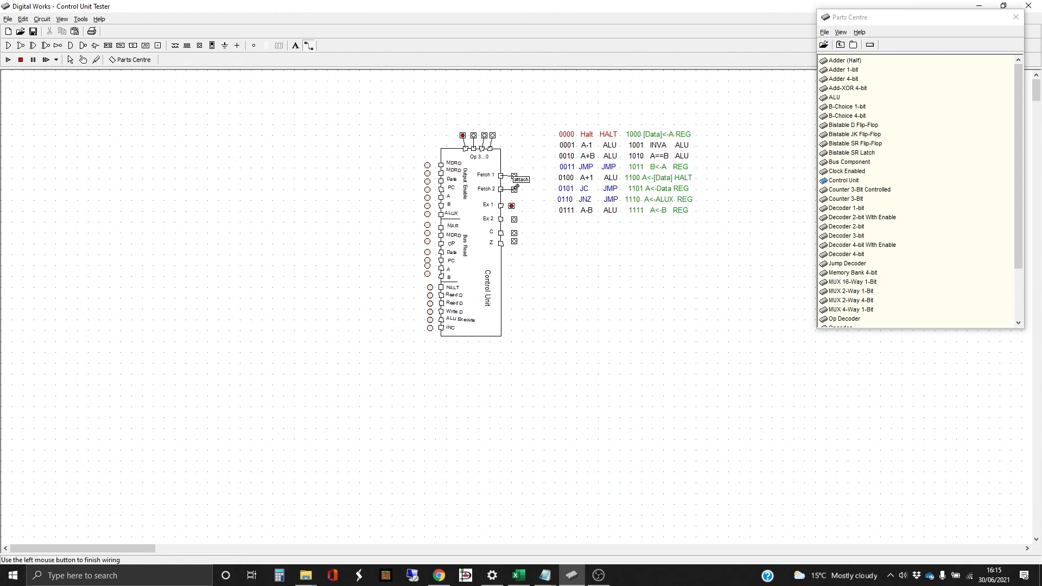
{"action": "left_click", "coordinate": [514, 190]}
{"action": "left_click", "coordinate": [501, 206]}
{"action": "left_click", "coordinate": [512, 206]}
{"action": "left_click", "coordinate": [501, 220]}
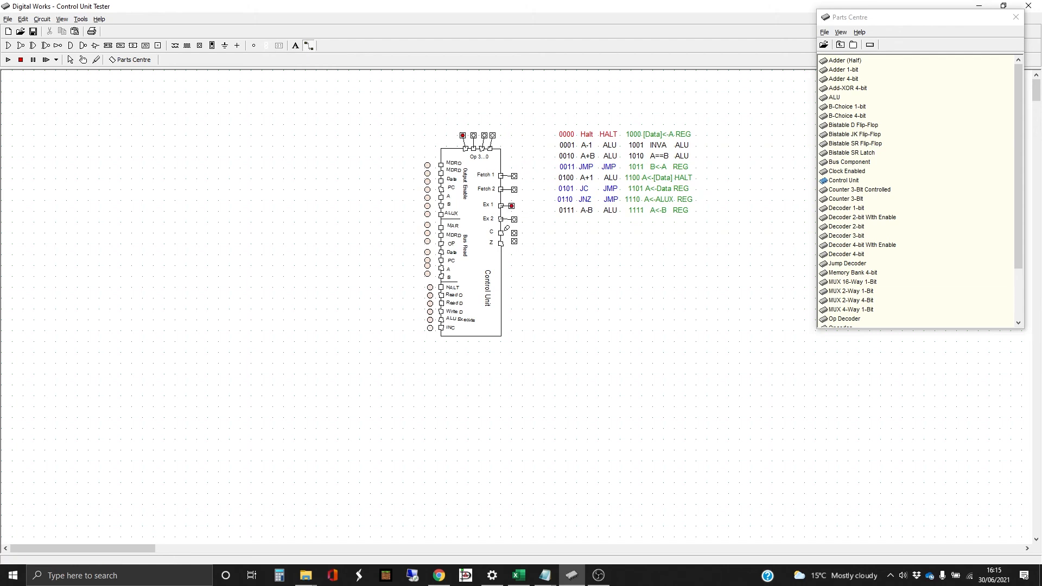
{"action": "left_click", "coordinate": [514, 220]}
{"action": "left_click", "coordinate": [502, 238]}
{"action": "left_click", "coordinate": [515, 232]}
Step: Wire the seven upper LEDs to the Control Unit's Output Enable pins, from MDRO down to ALUX
{"action": "left_click", "coordinate": [440, 165]}
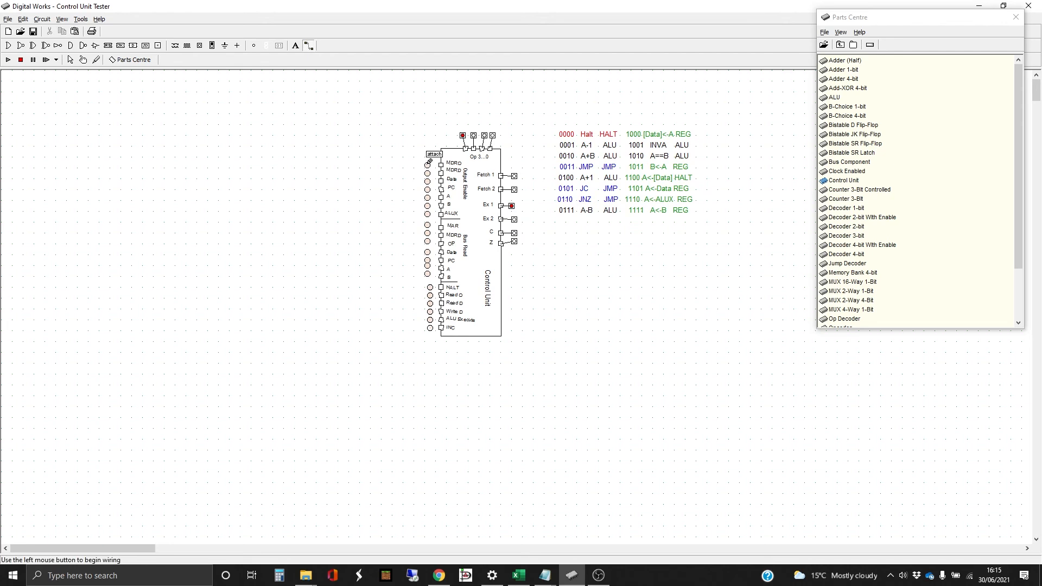
{"action": "left_click", "coordinate": [428, 165]}
{"action": "left_click", "coordinate": [441, 165]}
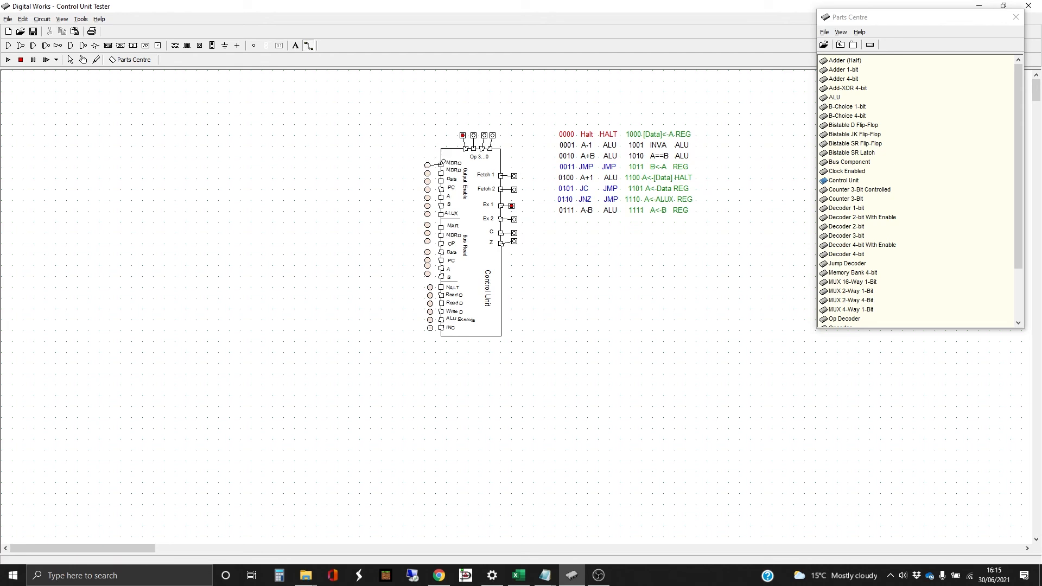
{"action": "left_click", "coordinate": [428, 173]}
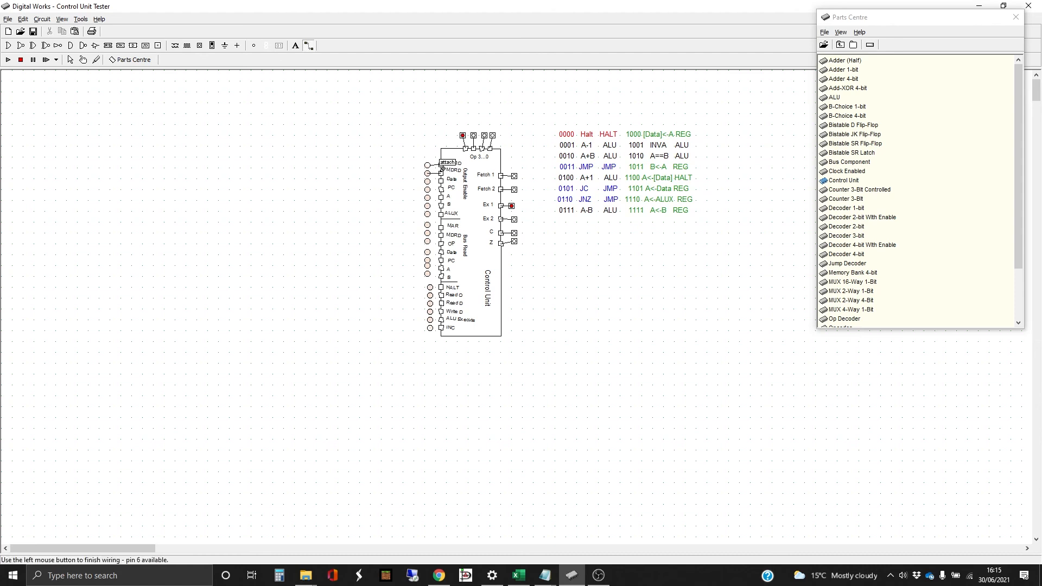
{"action": "left_click", "coordinate": [442, 173]}
{"action": "left_click", "coordinate": [441, 181]}
{"action": "left_click", "coordinate": [427, 190]}
{"action": "left_click", "coordinate": [441, 189]}
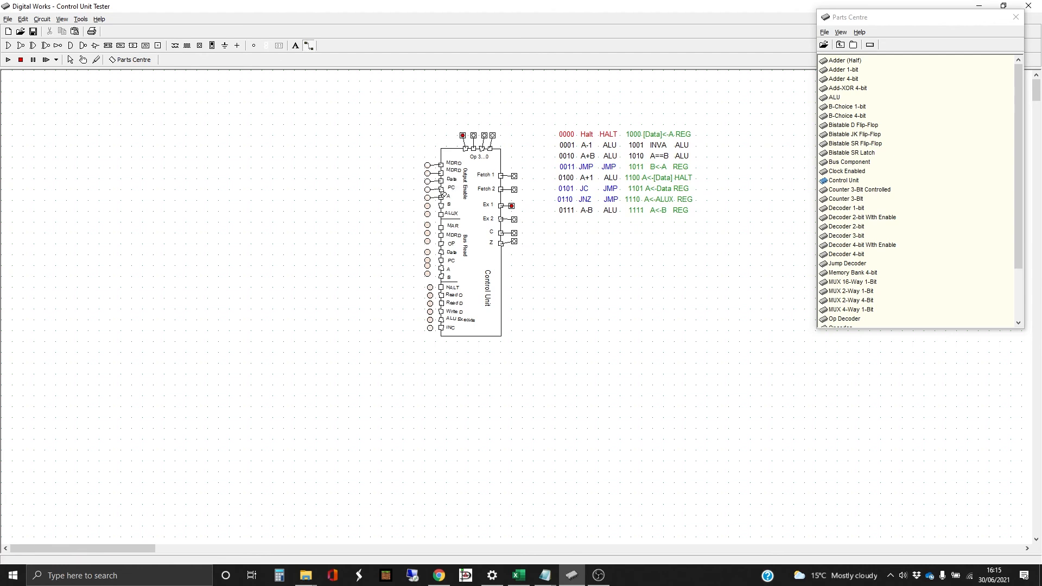
{"action": "left_click", "coordinate": [428, 198]}
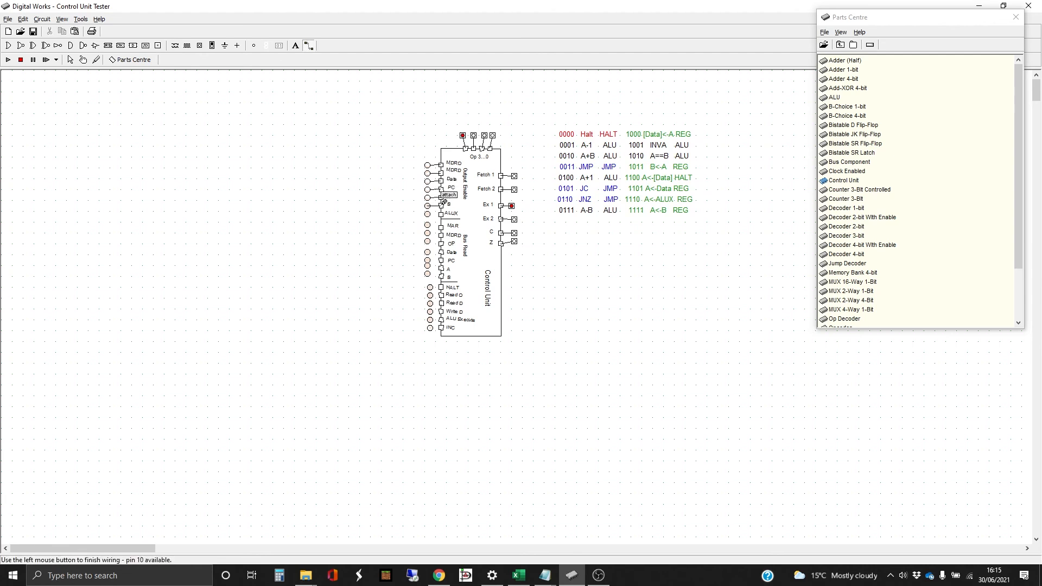
{"action": "left_click", "coordinate": [442, 205]}
{"action": "left_click", "coordinate": [428, 215]}
Step: Wire the next group of LEDs to the Control Unit's Bus Read pins, starting from MAR
{"action": "left_click", "coordinate": [441, 228]}
{"action": "left_click", "coordinate": [428, 233]}
{"action": "left_click", "coordinate": [441, 235]}
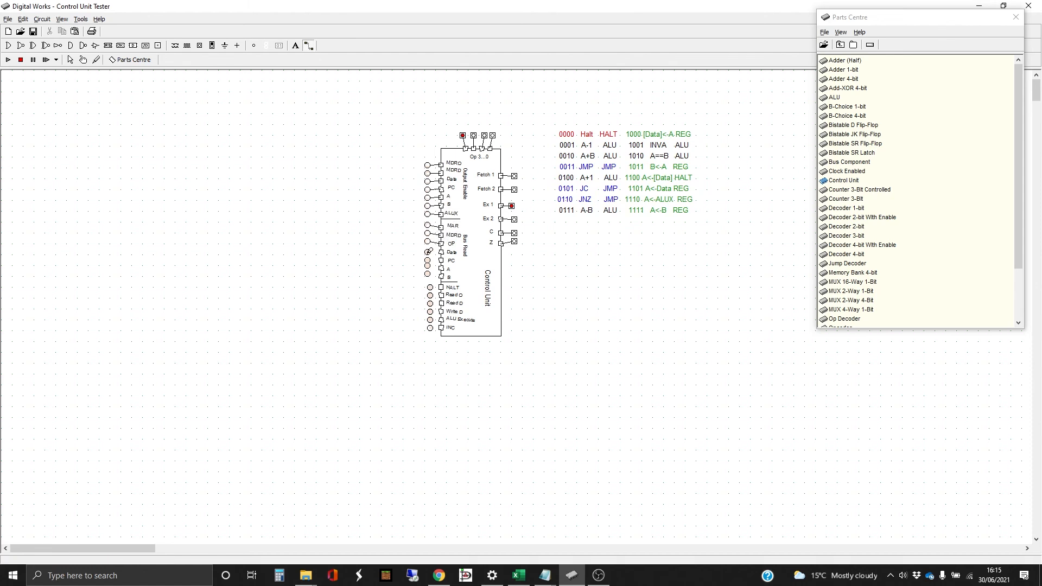
{"action": "left_click", "coordinate": [428, 252]}
{"action": "left_click", "coordinate": [441, 253]}
{"action": "left_click", "coordinate": [428, 260]}
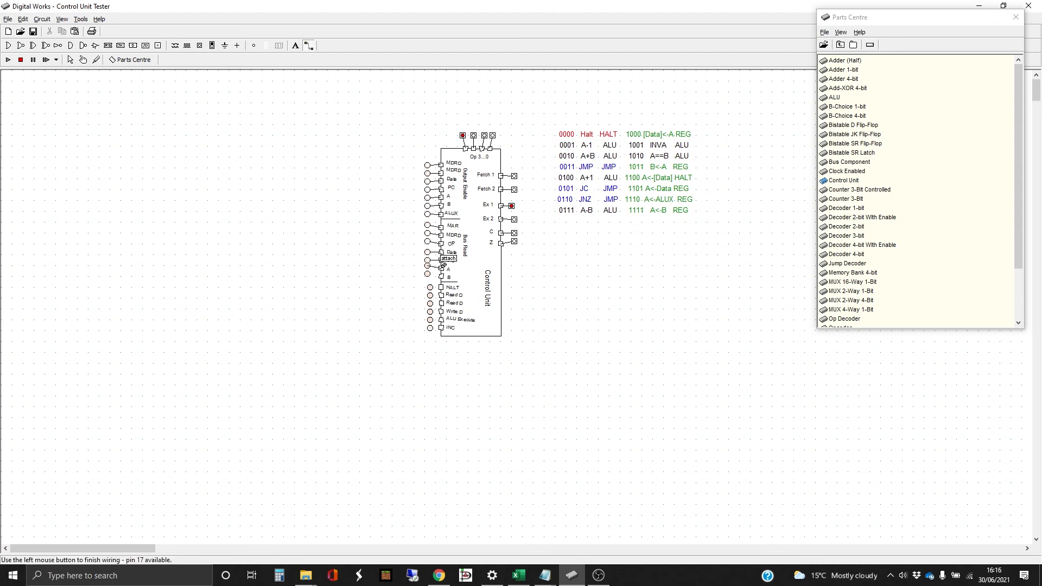
{"action": "left_click", "coordinate": [442, 260]}
{"action": "left_click", "coordinate": [428, 266]}
{"action": "left_click", "coordinate": [441, 268]}
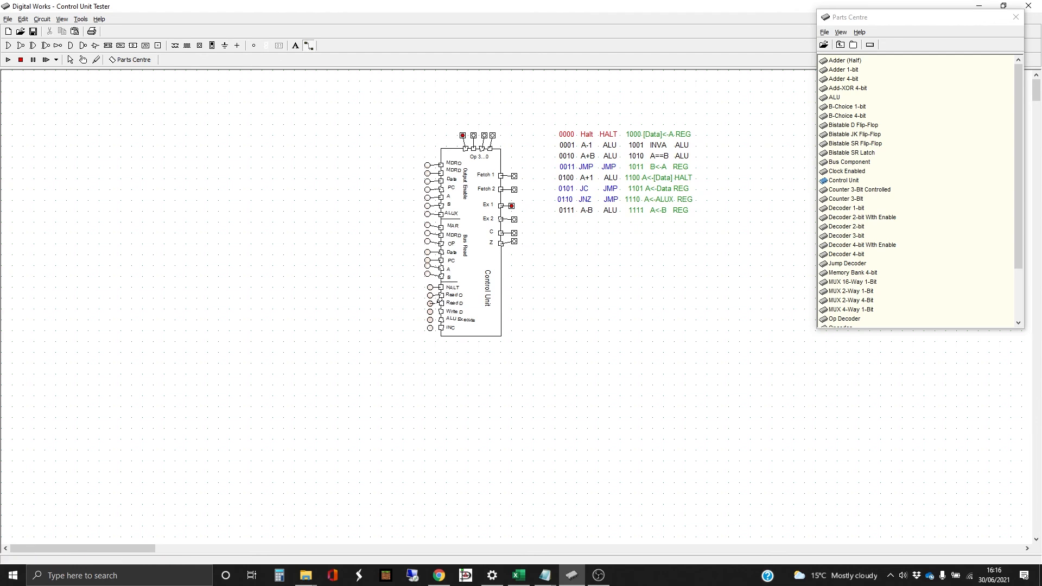
Step: Finish wiring the second Read D LED and wire the LED below it to the Control Unit's Write D pin
{"action": "left_click", "coordinate": [442, 304]}
{"action": "left_click", "coordinate": [430, 312]}
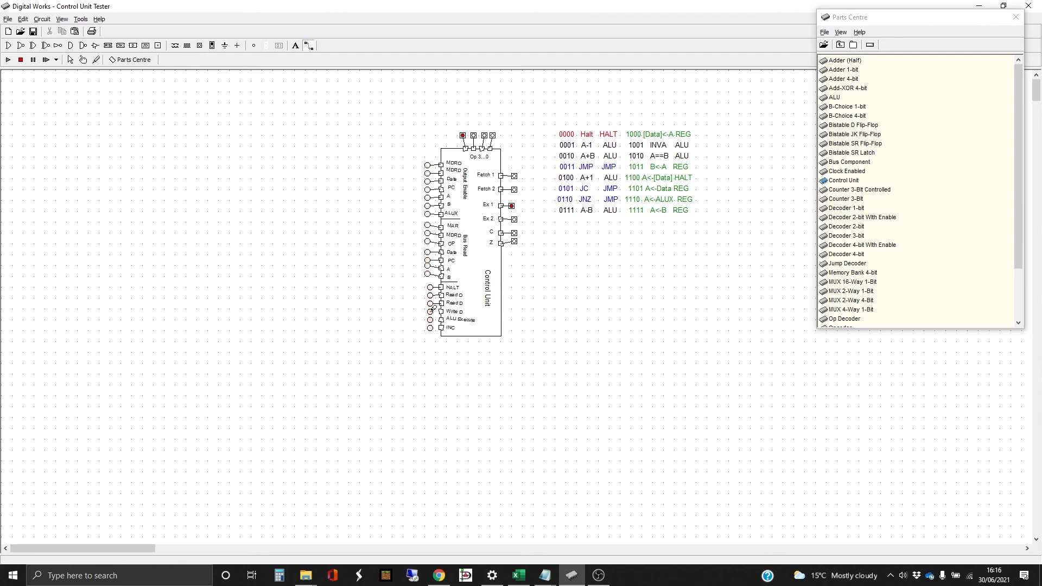
{"action": "left_click", "coordinate": [442, 311]}
Step: Run the simulation and set the Op 3...0 inputs through opcodes 0000 to 0011 to test them with Ex 1 on
{"action": "left_click", "coordinate": [9, 59]}
{"action": "left_click", "coordinate": [83, 60]}
{"action": "left_click", "coordinate": [463, 136]}
{"action": "left_click", "coordinate": [494, 137]}
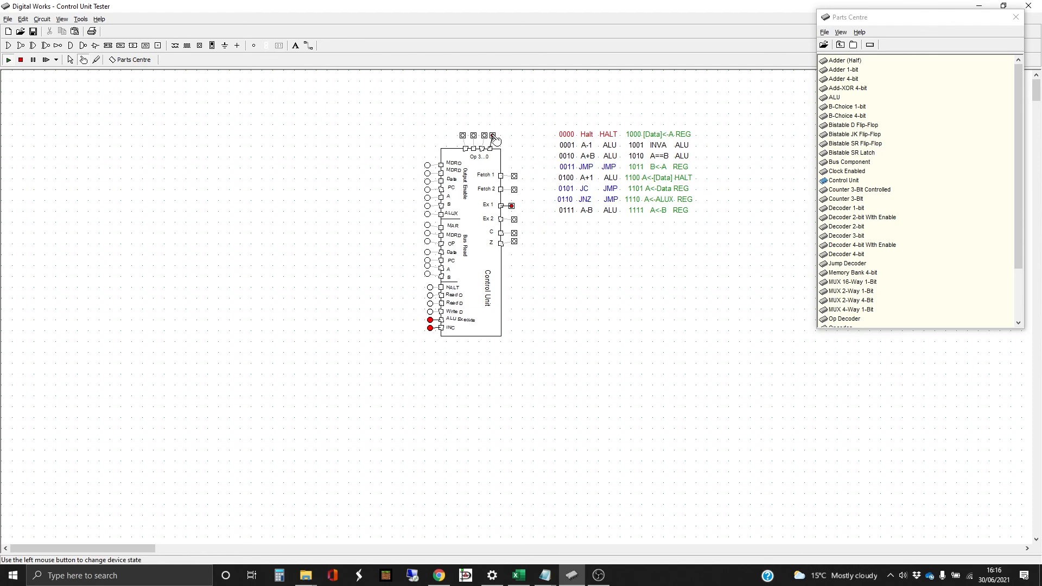
{"action": "left_click", "coordinate": [493, 136]}
{"action": "left_click", "coordinate": [485, 135]}
{"action": "left_click", "coordinate": [493, 136]}
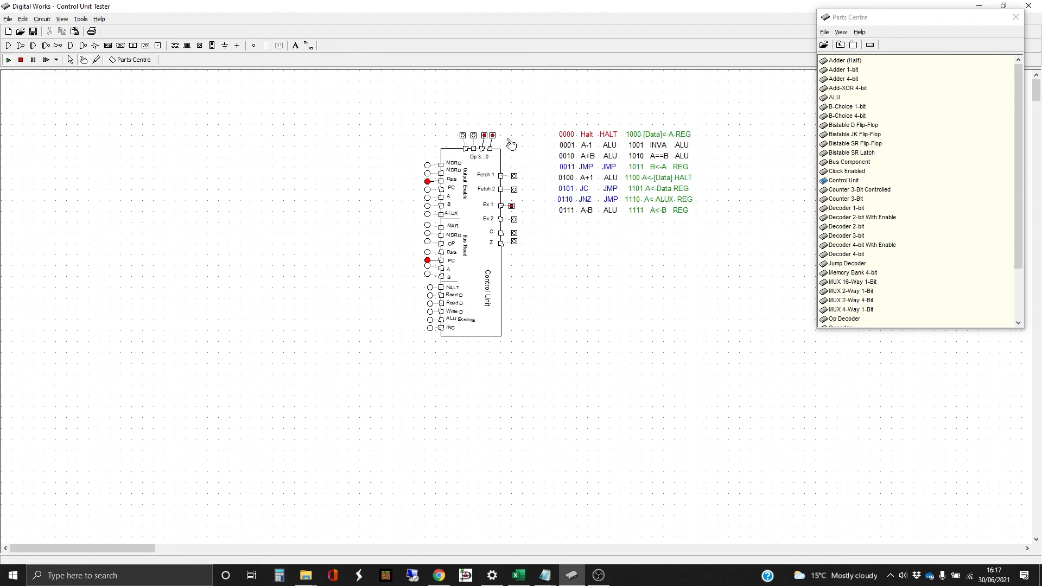
Step: Set the opcode inputs to 0100 and 0101, and switch C on and off to test the JC instruction
{"action": "left_click", "coordinate": [474, 136]}
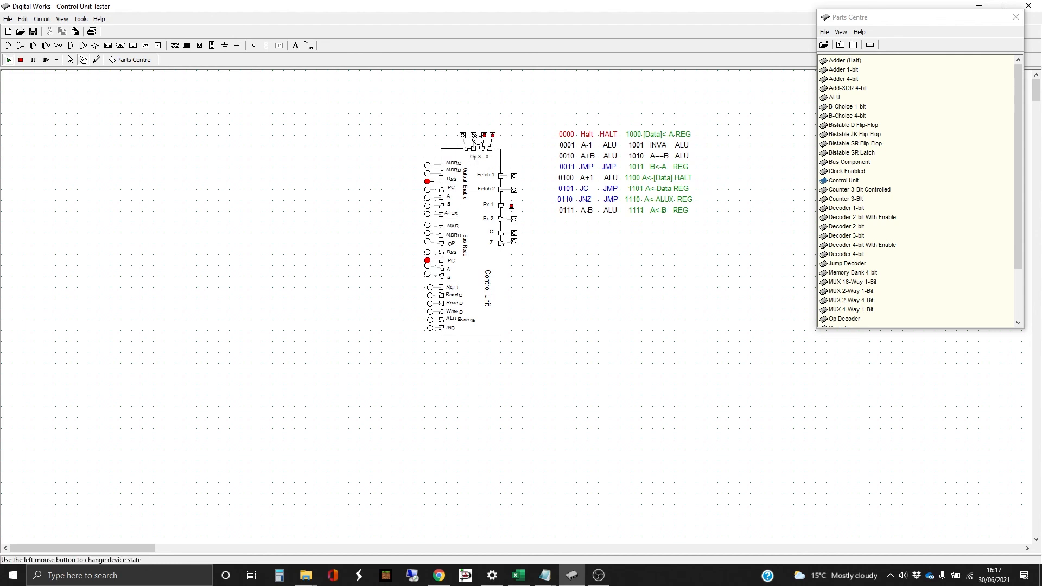
{"action": "left_click", "coordinate": [484, 136]}
{"action": "left_click", "coordinate": [493, 136]}
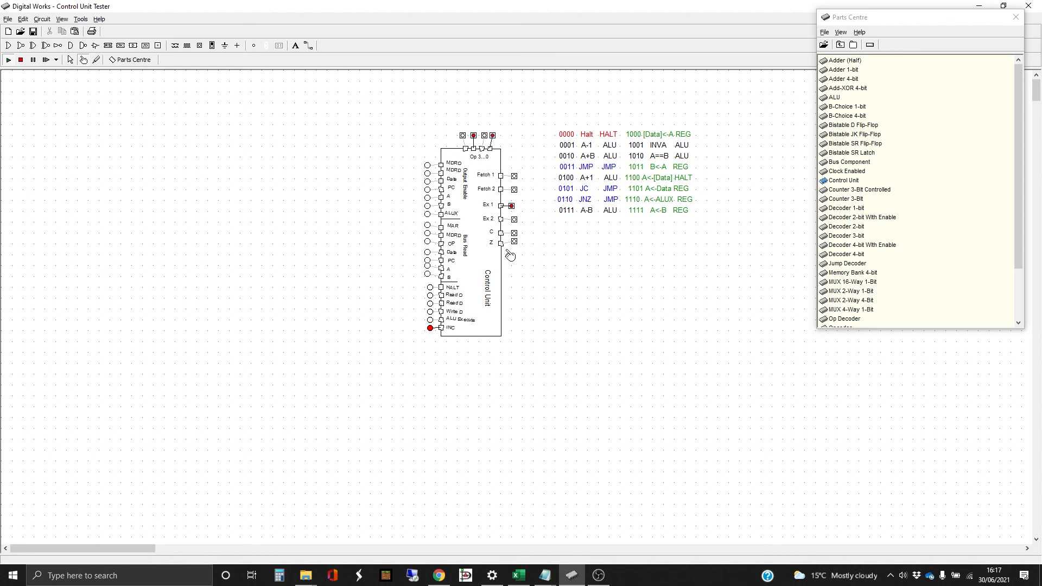
{"action": "left_click", "coordinate": [515, 234]}
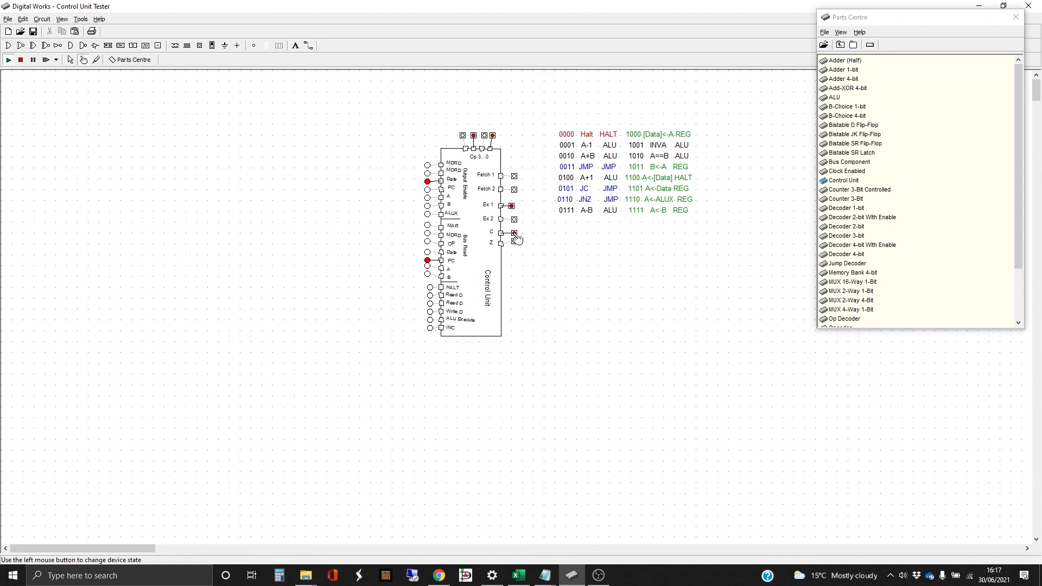
{"action": "left_click", "coordinate": [515, 234]}
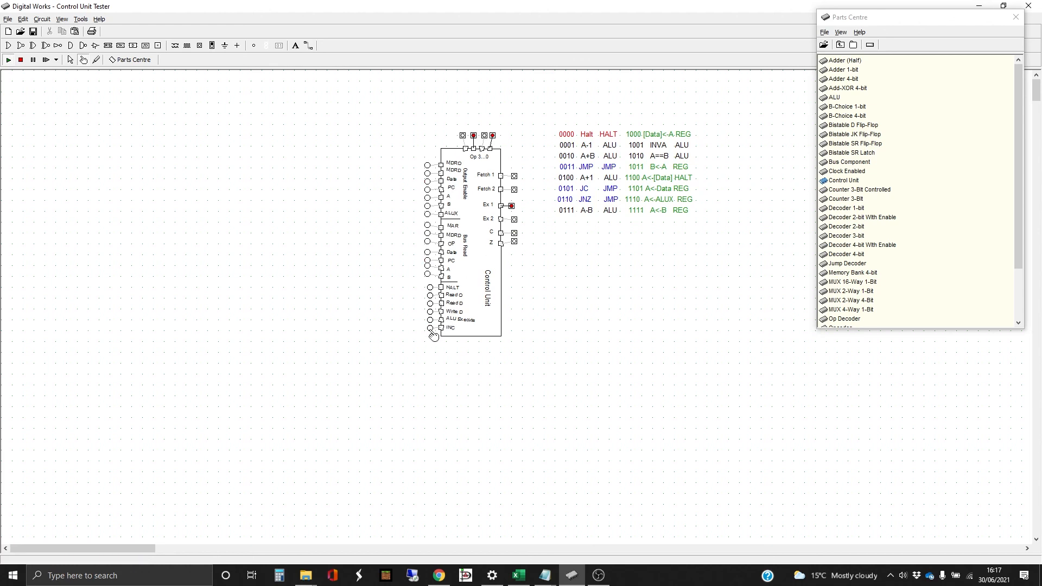
Step: Switch the Fetch 1 and C inputs on and off to check the Control Unit's outputs for opcode 0101
{"action": "left_click", "coordinate": [516, 177]}
{"action": "left_click", "coordinate": [516, 179]}
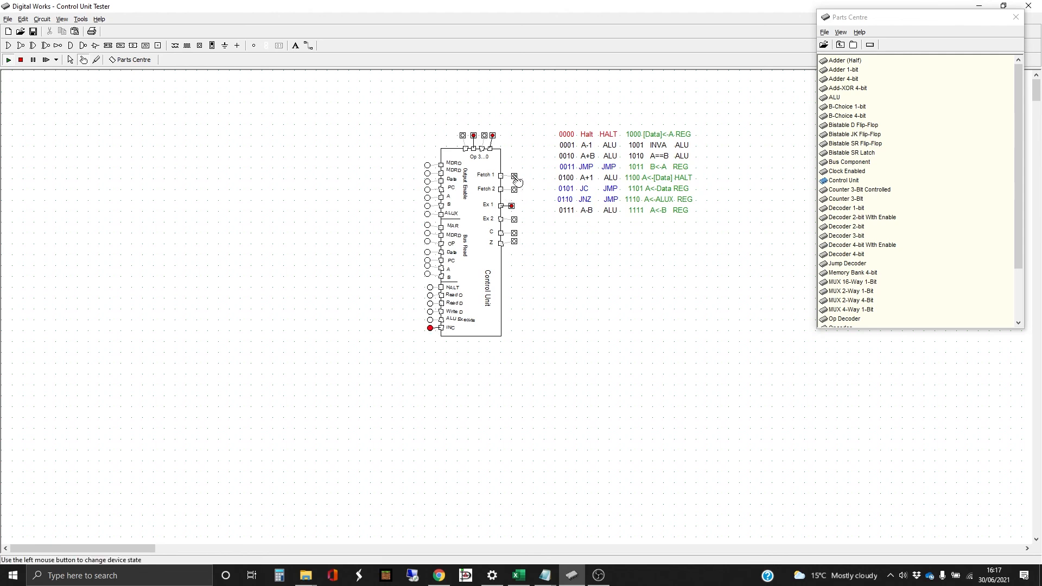
{"action": "left_click", "coordinate": [514, 234]}
{"action": "left_click", "coordinate": [514, 235]}
{"action": "left_click", "coordinate": [515, 177]}
Step: Set the opcode inputs to 0110 and switch Z on and off to test the JNZ instruction
{"action": "left_click", "coordinate": [485, 136]}
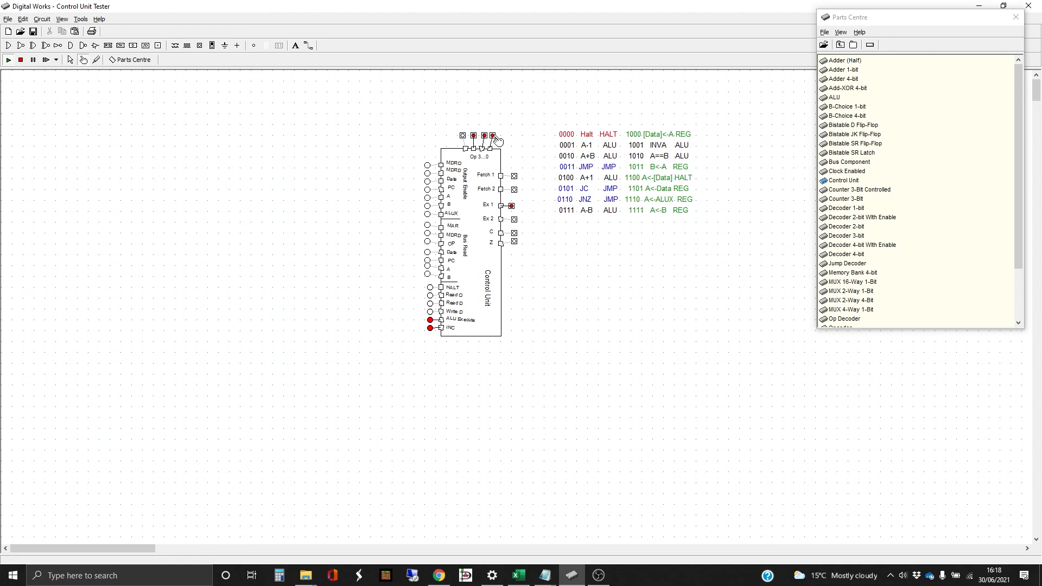
{"action": "left_click", "coordinate": [494, 137]}
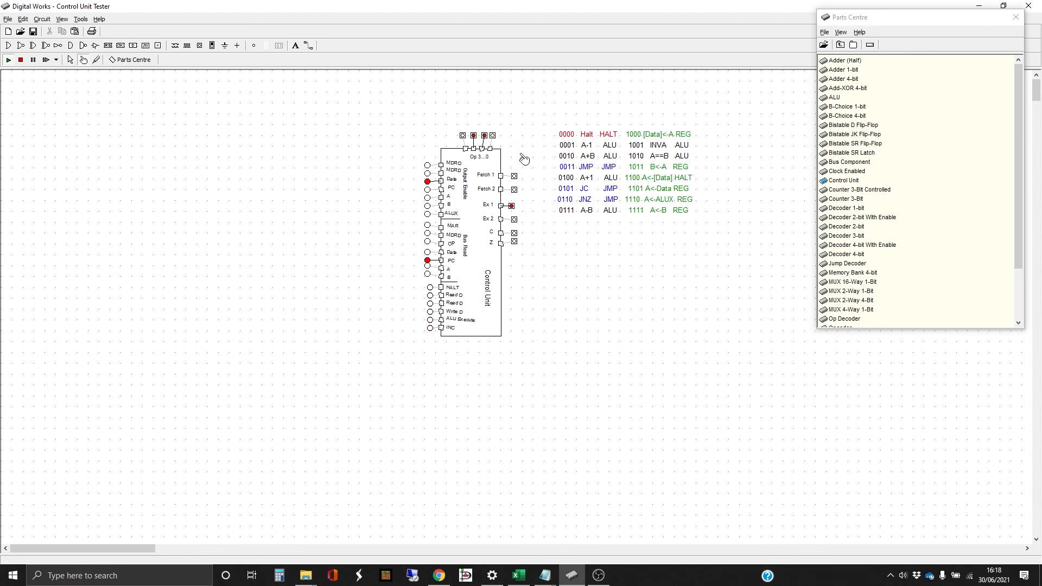
{"action": "left_click", "coordinate": [514, 242]}
{"action": "left_click", "coordinate": [514, 242]}
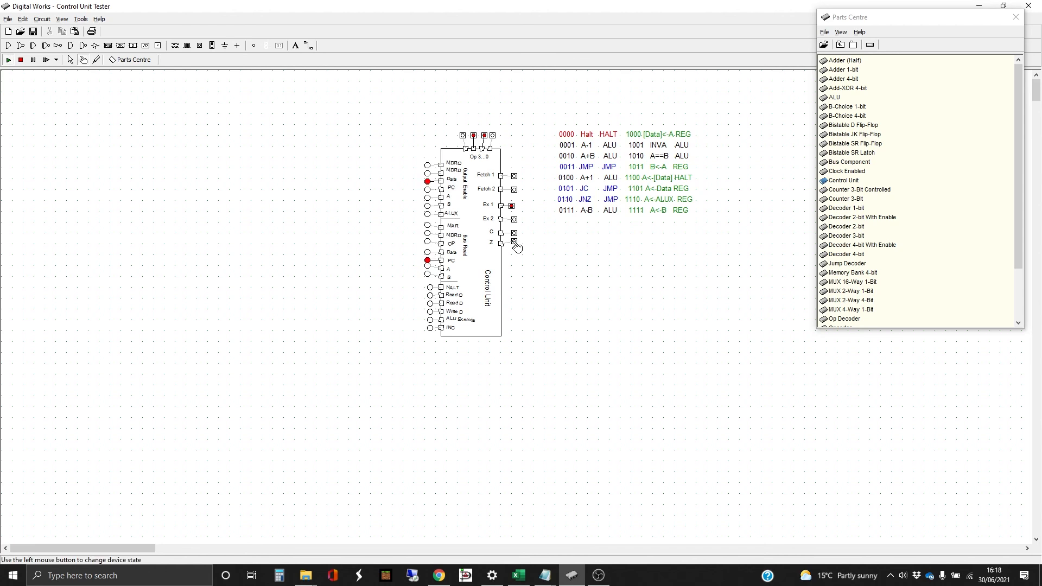
Step: Turn Ex 1 off and switch Fetch 1 on and off to check the fetch outputs with opcode 0110
{"action": "left_click", "coordinate": [512, 206]}
{"action": "left_click", "coordinate": [514, 177]}
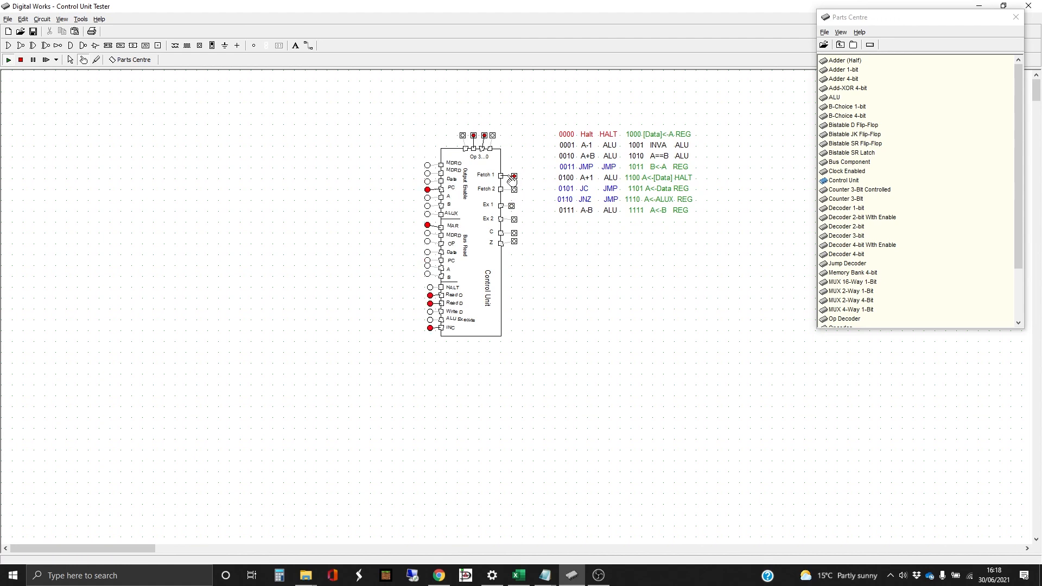
{"action": "left_click", "coordinate": [515, 176]}
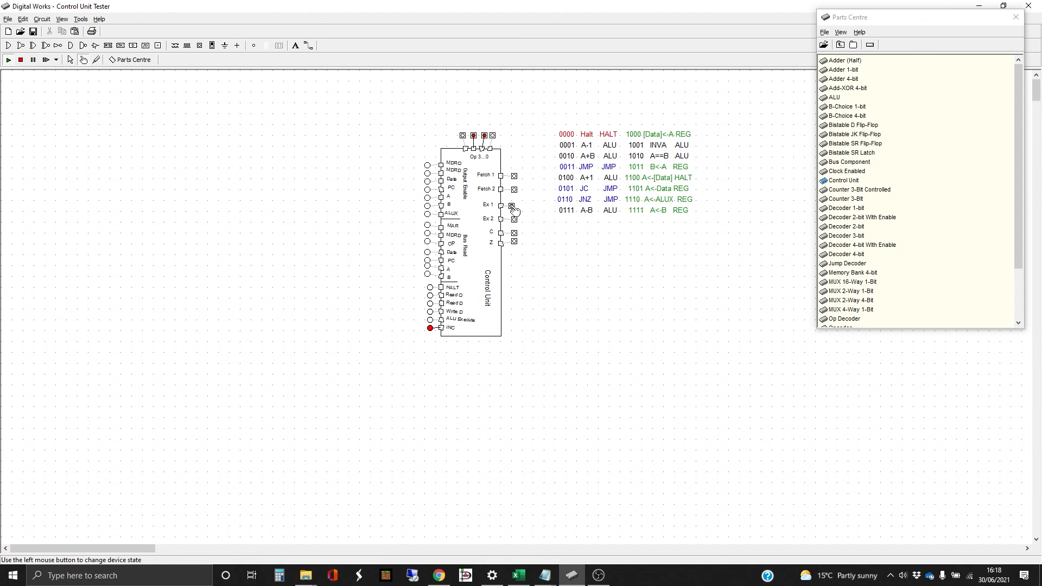
Step: Step the opcode inputs through 0111 and set them to 1000, leaving only Op 3 on
{"action": "left_click", "coordinate": [493, 136]}
{"action": "left_click", "coordinate": [474, 136]}
{"action": "left_click", "coordinate": [473, 136]}
{"action": "left_click", "coordinate": [485, 136]}
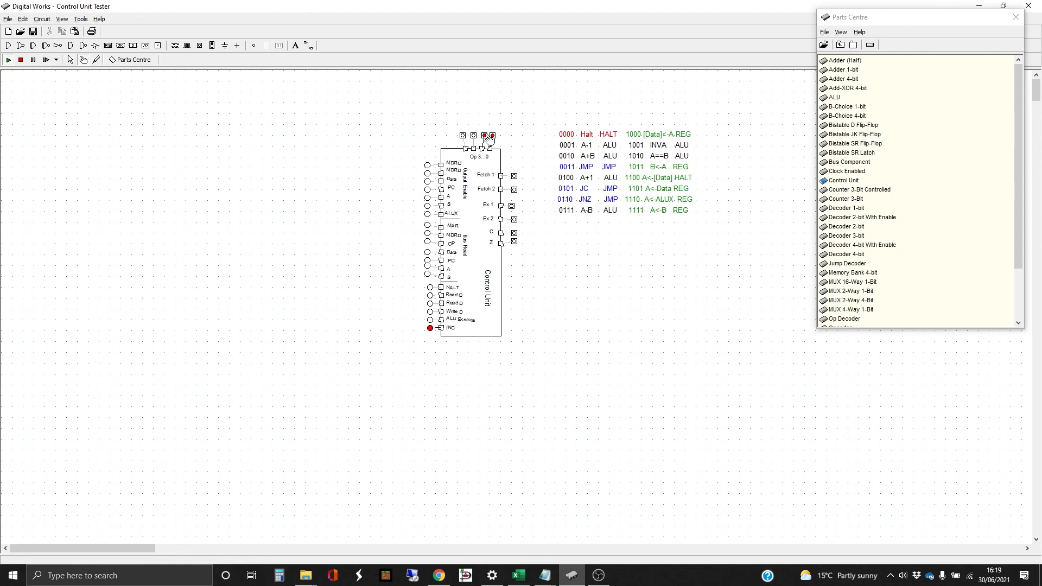
{"action": "left_click", "coordinate": [493, 136]}
{"action": "left_click", "coordinate": [463, 136]}
Step: Toggle the Ex 1 input to check the first execute stage of the [Data]<-A opcode 1000
{"action": "left_click", "coordinate": [513, 206]}
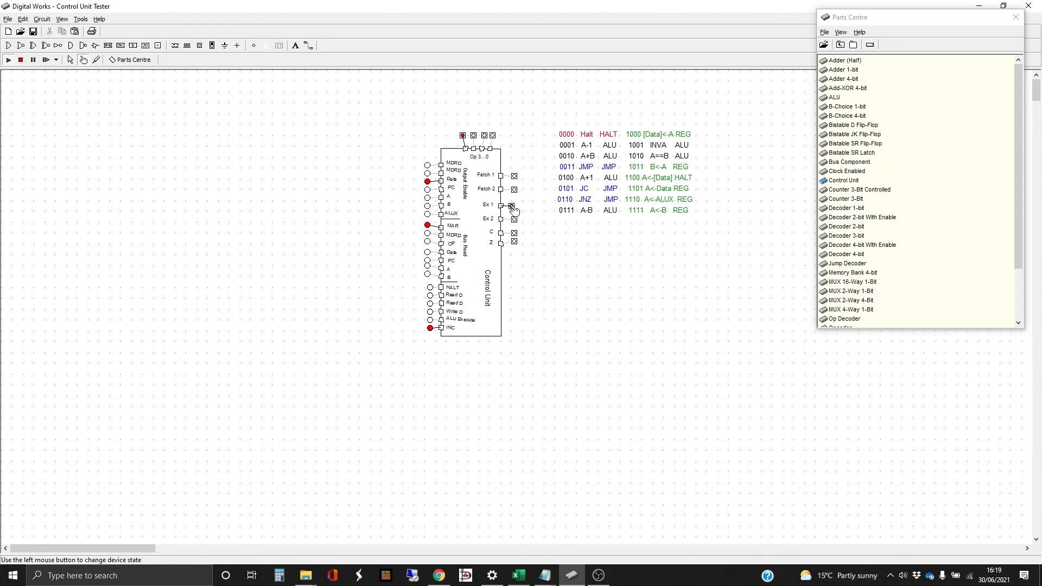
{"action": "left_click", "coordinate": [513, 207]}
{"action": "left_click", "coordinate": [512, 207]}
Step: Step the opcode inputs from 1001 up to 1111 to test the remaining ALU and register instructions
{"action": "left_click", "coordinate": [494, 136]}
{"action": "left_click", "coordinate": [484, 136]}
{"action": "left_click", "coordinate": [485, 136]}
{"action": "left_click", "coordinate": [493, 136]}
{"action": "left_click", "coordinate": [474, 136]}
{"action": "left_click", "coordinate": [492, 136]}
{"action": "left_click", "coordinate": [484, 136]}
{"action": "left_click", "coordinate": [493, 136]}
Step: Turn the Ex 2 input on and reset all four opcode inputs to 0000
{"action": "left_click", "coordinate": [514, 221]}
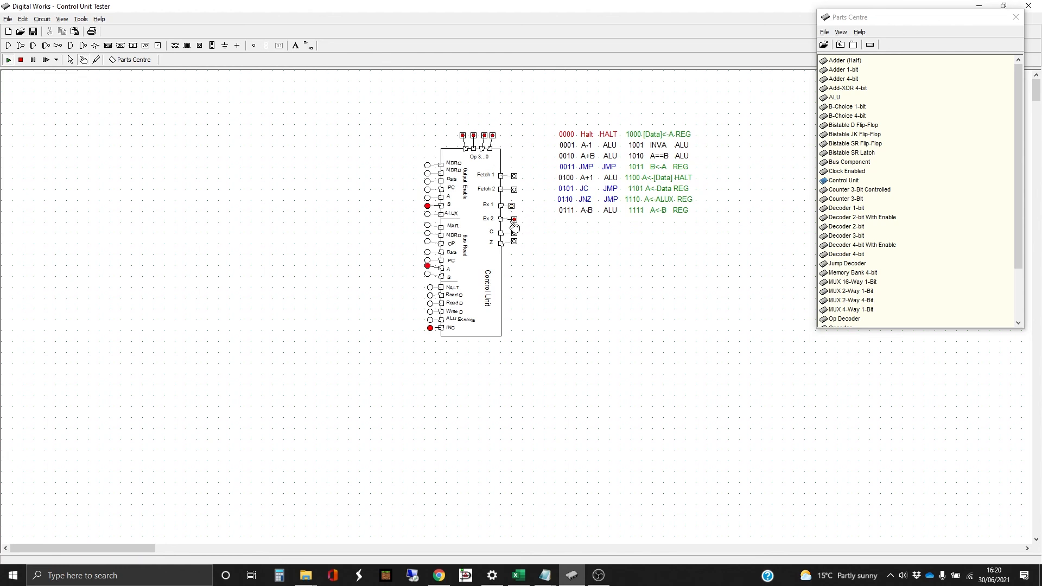
{"action": "left_click", "coordinate": [465, 136]}
{"action": "left_click", "coordinate": [473, 136]}
{"action": "left_click", "coordinate": [484, 136]}
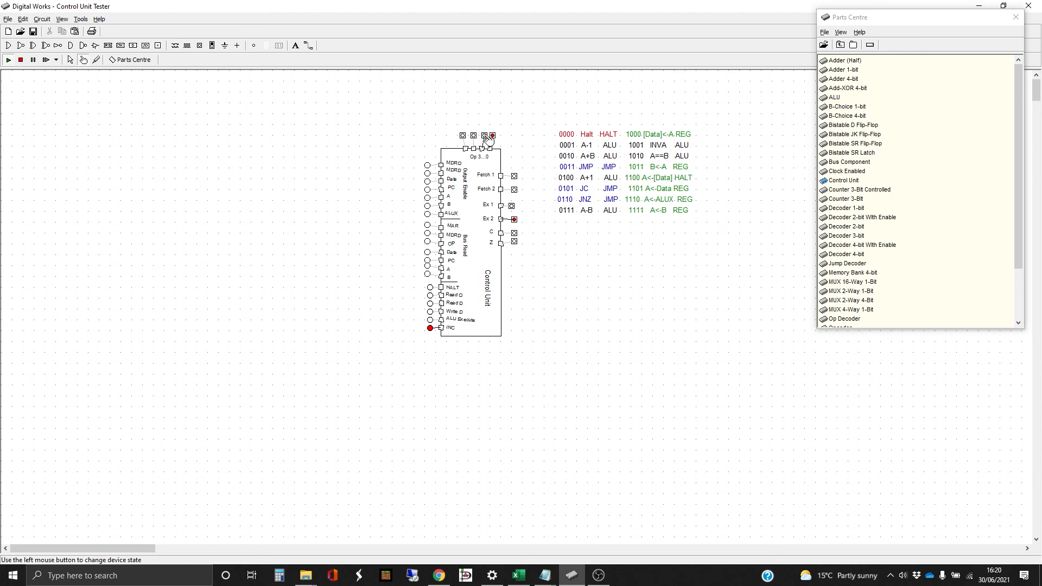
{"action": "left_click", "coordinate": [491, 135]}
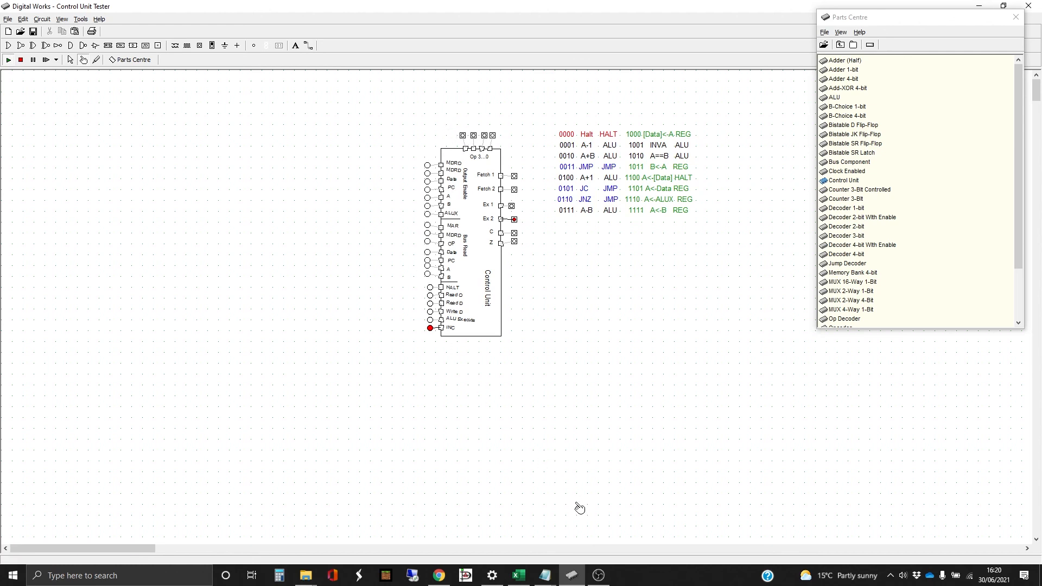
{"action": "left_click", "coordinate": [599, 575]}
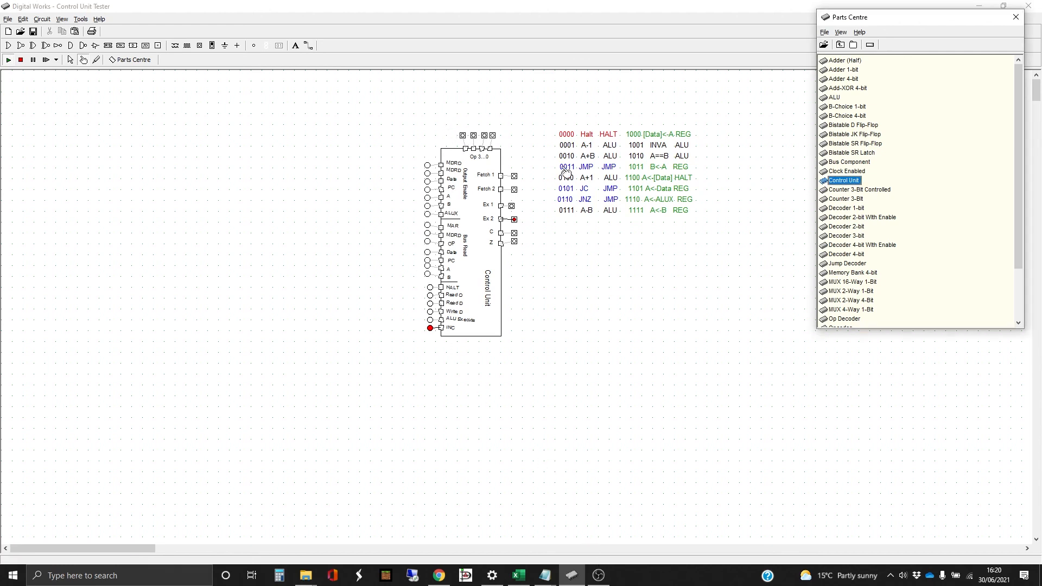
Step: Step the opcode inputs from 0001 up to 0100 to test these instructions with Ex 2 on
{"action": "left_click", "coordinate": [495, 140]}
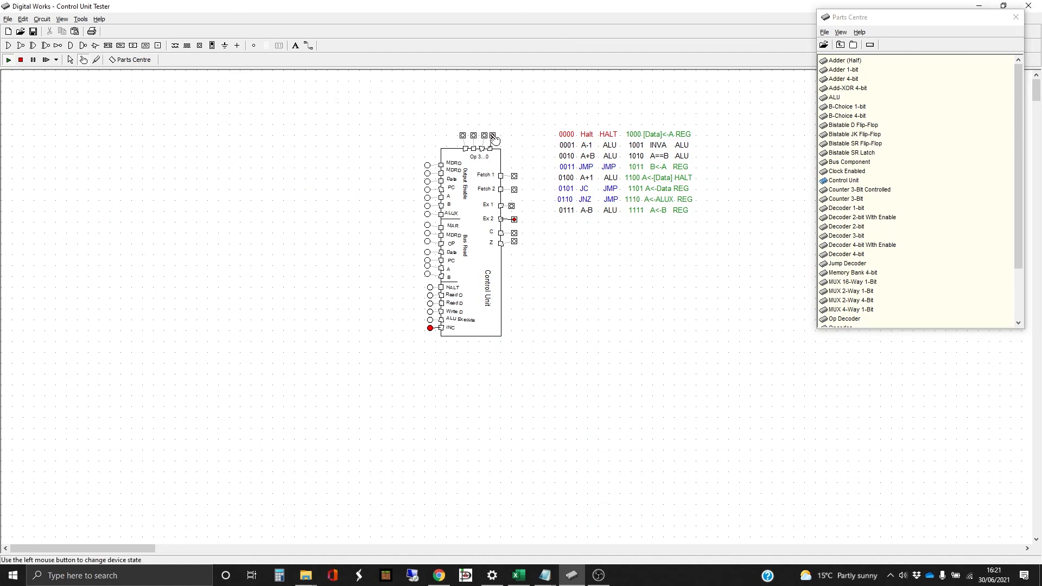
{"action": "left_click", "coordinate": [493, 136]}
{"action": "left_click", "coordinate": [484, 137]}
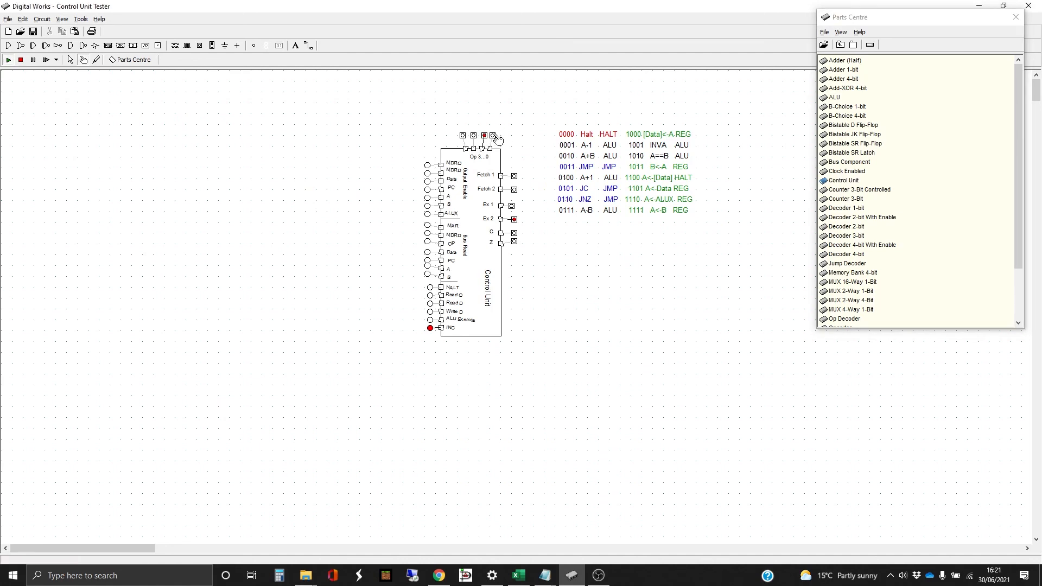
{"action": "left_click", "coordinate": [493, 136]}
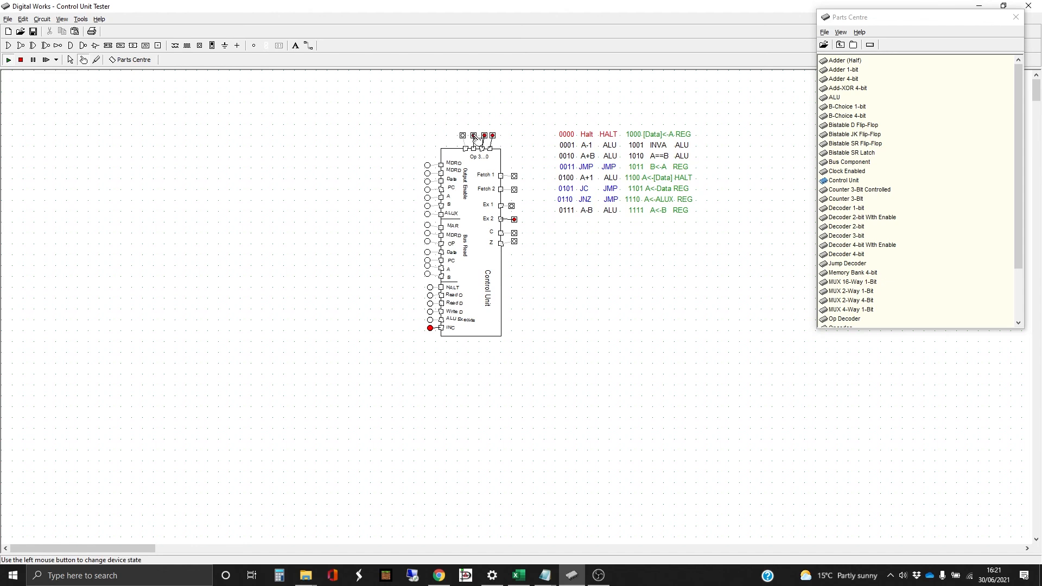
{"action": "left_click", "coordinate": [474, 136]}
{"action": "left_click", "coordinate": [485, 137]}
{"action": "left_click", "coordinate": [493, 136]}
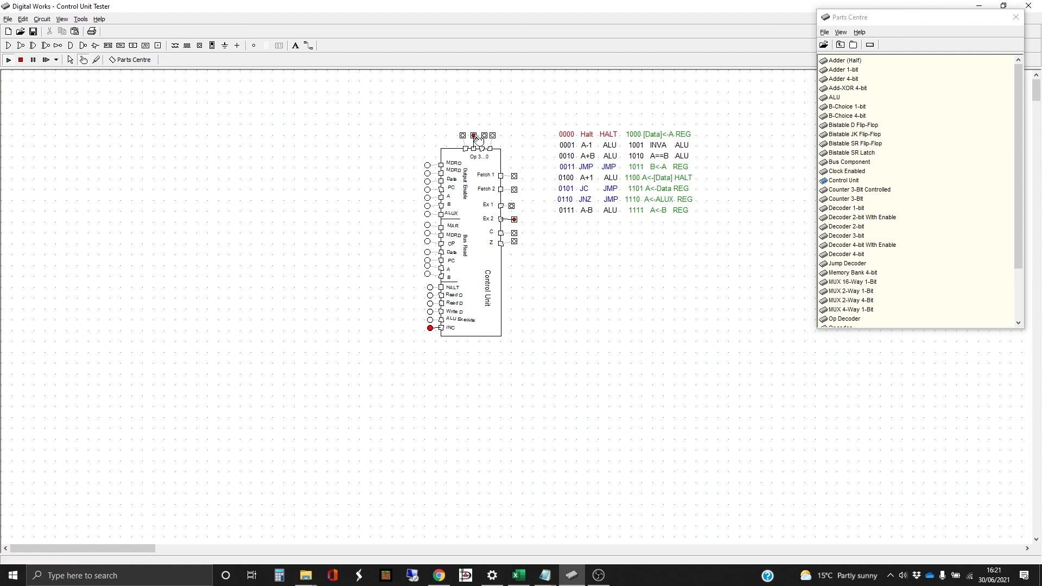
Step: Set the opcode inputs to 1000 and step them up to 1111 to test the second execute stage
{"action": "left_click", "coordinate": [474, 136]}
{"action": "left_click", "coordinate": [462, 135]}
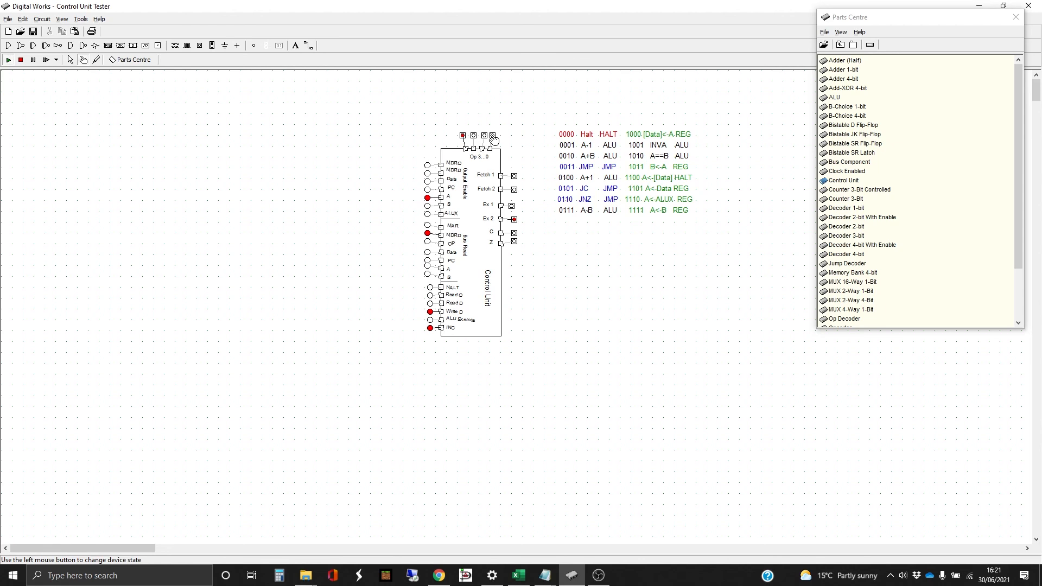
{"action": "left_click", "coordinate": [493, 136]}
{"action": "left_click", "coordinate": [486, 137]}
{"action": "left_click", "coordinate": [493, 135]}
{"action": "left_click", "coordinate": [485, 135]}
{"action": "left_click", "coordinate": [474, 136]}
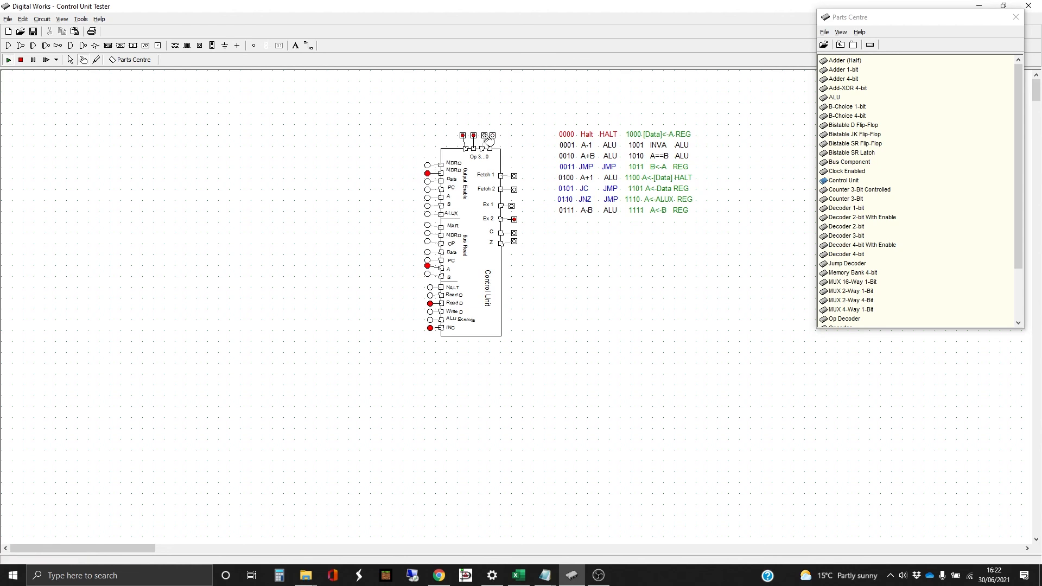
{"action": "left_click", "coordinate": [485, 137]}
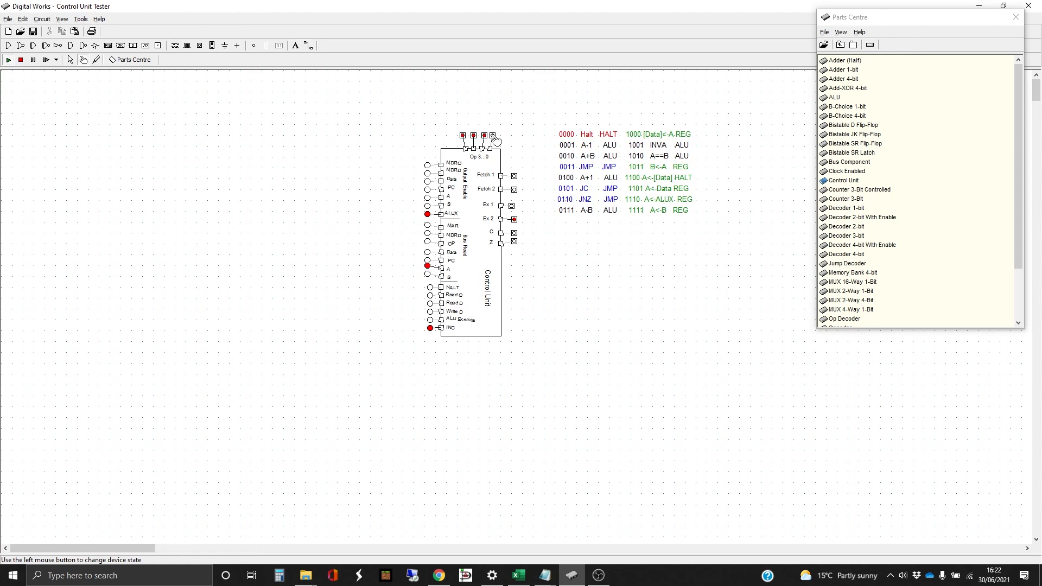
{"action": "left_click", "coordinate": [494, 137]}
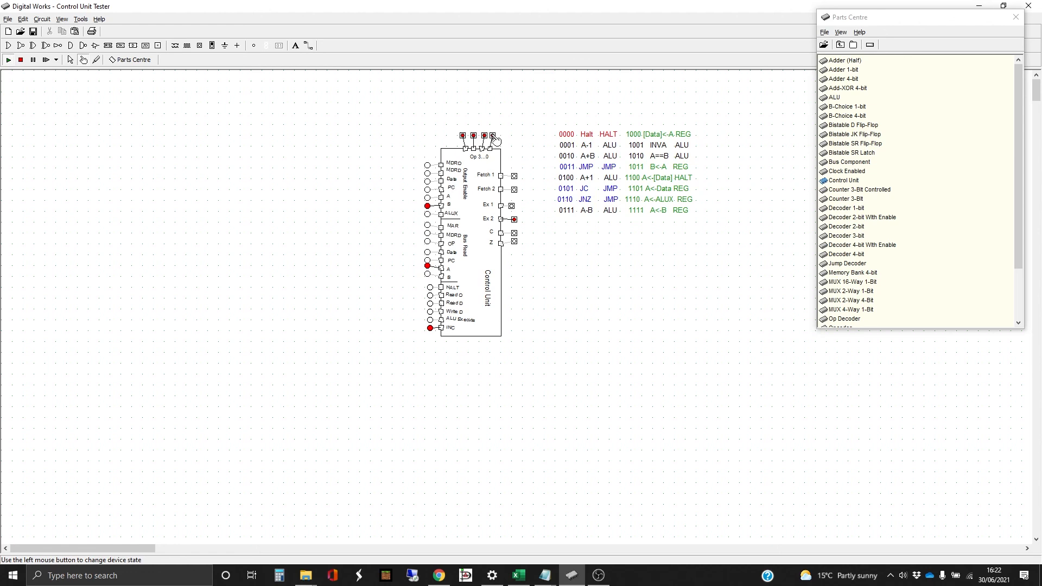